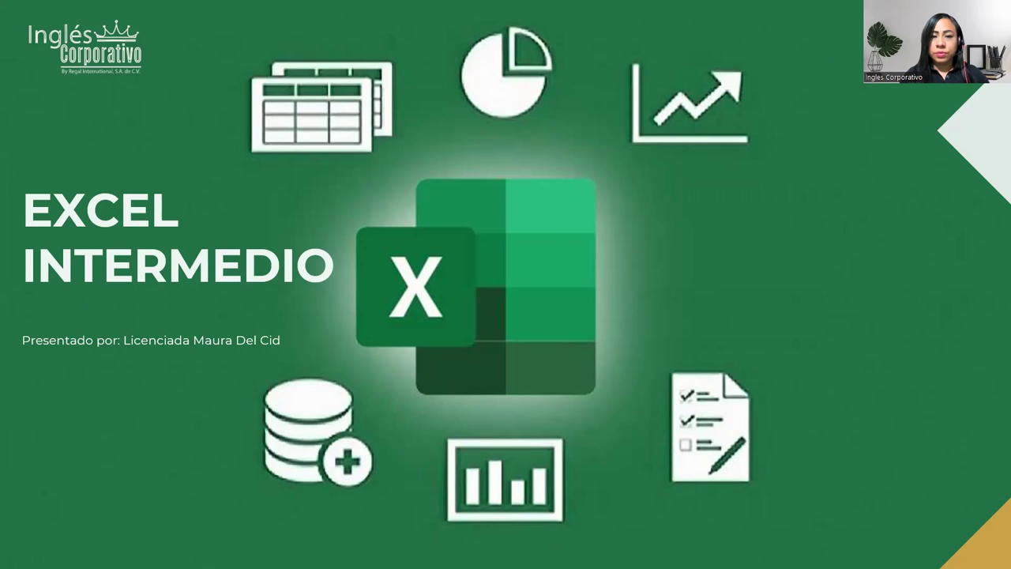
# Advance the slideshow through the Agenda and Sesión 3 slides to the Contenido slide.
pyautogui.click(932, 275)
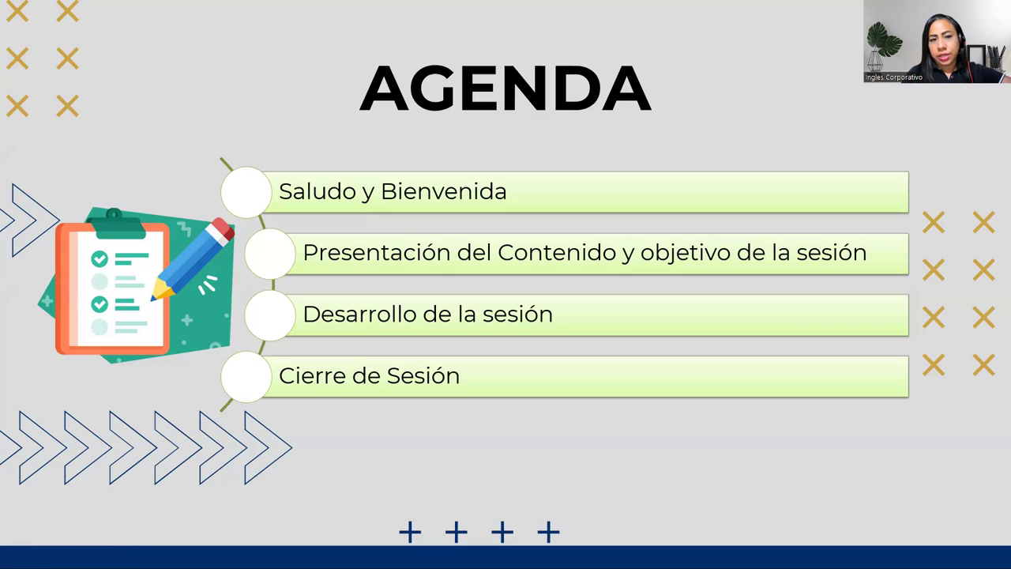
pyautogui.press('Right')
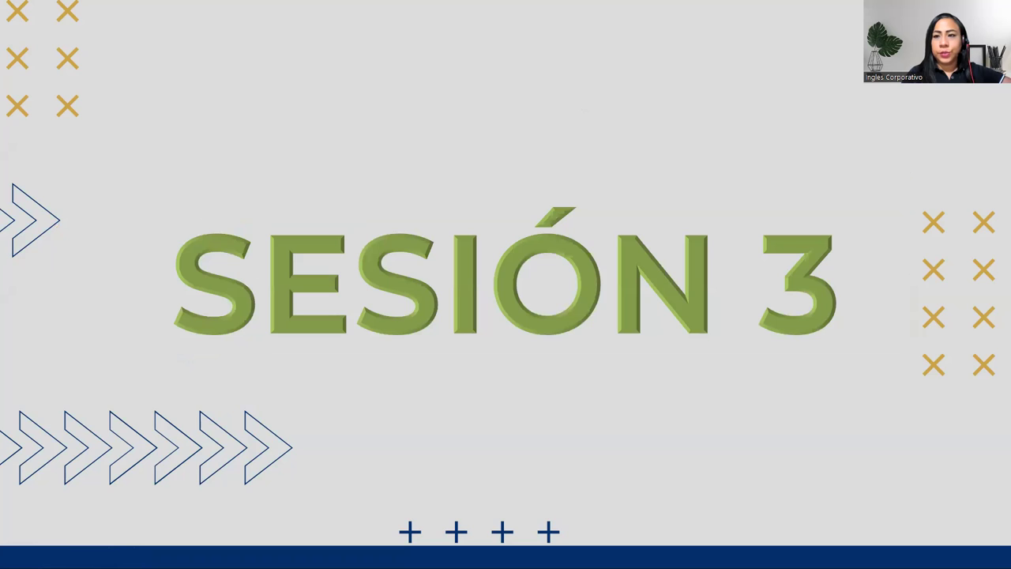
pyautogui.press('Right')
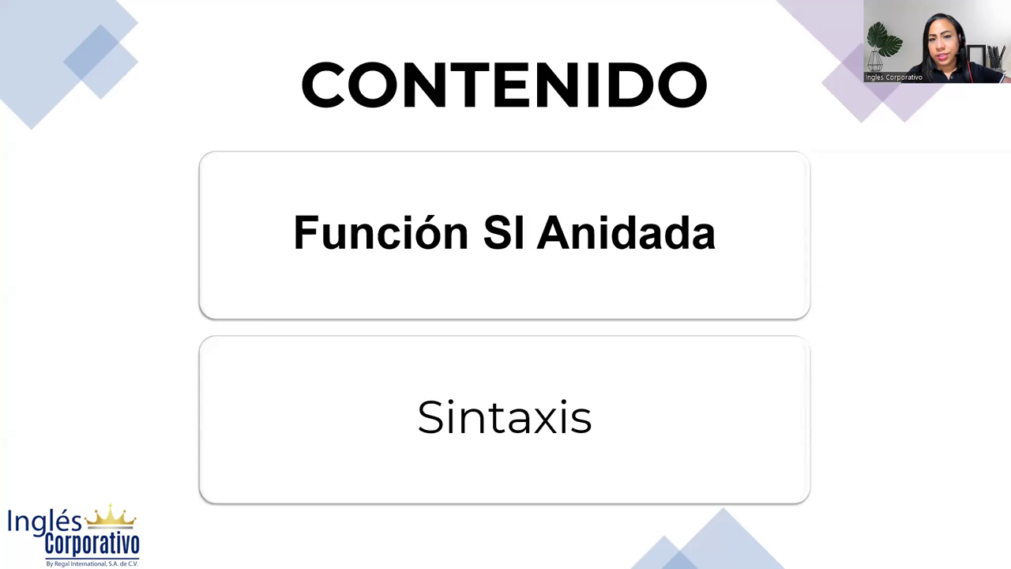
# Advance the slideshow one slide to the session's Objetivo slide.
pyautogui.press('Right')
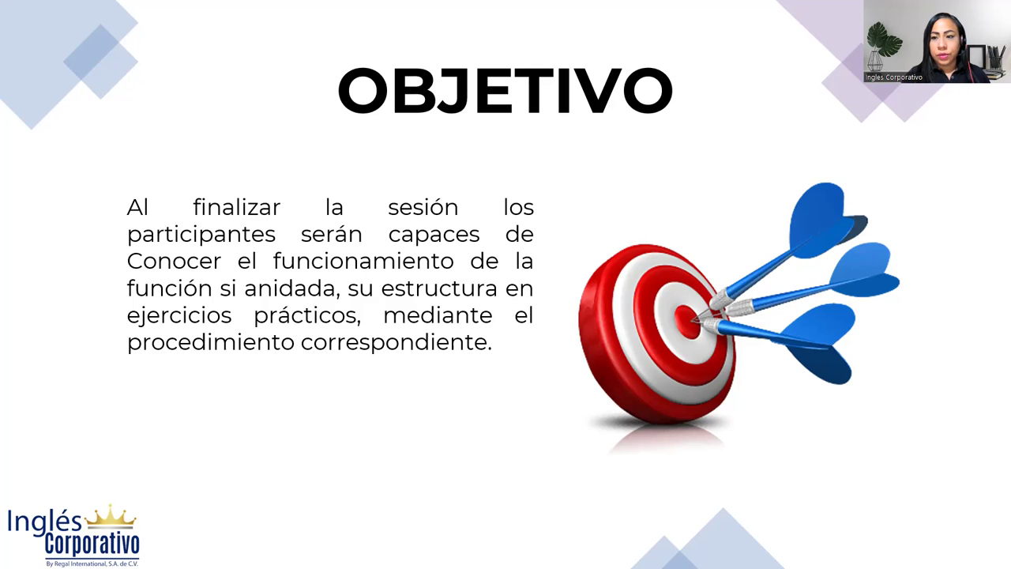
# Advance to the FUNCIÓN SI slide with its two-test, three-action flowchart.
pyautogui.press('Right')
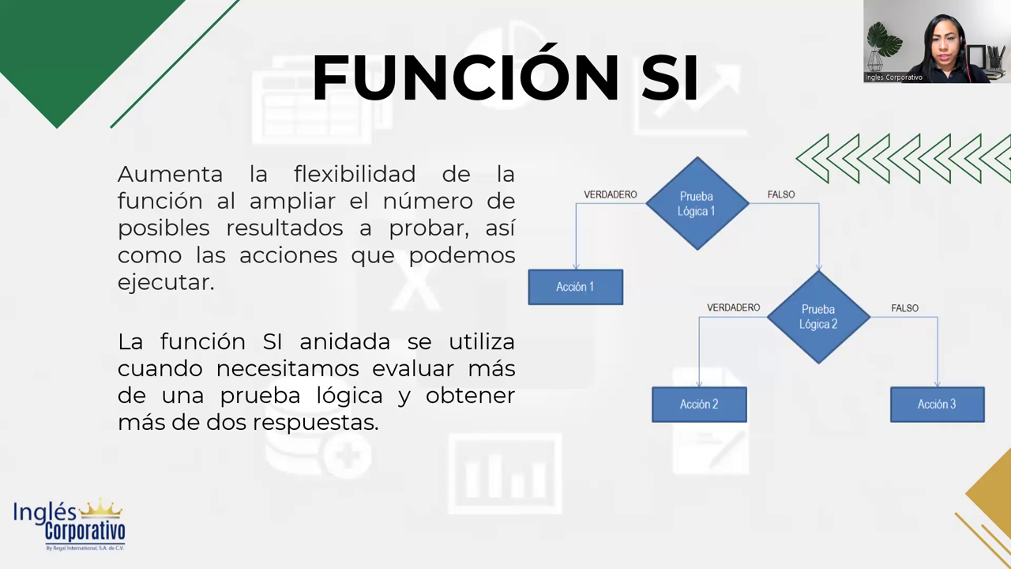
# Advance to the SINTAXIS FUNCIÓN SI slide showing the annotated nested =SI formula.
pyautogui.click(954, 271)
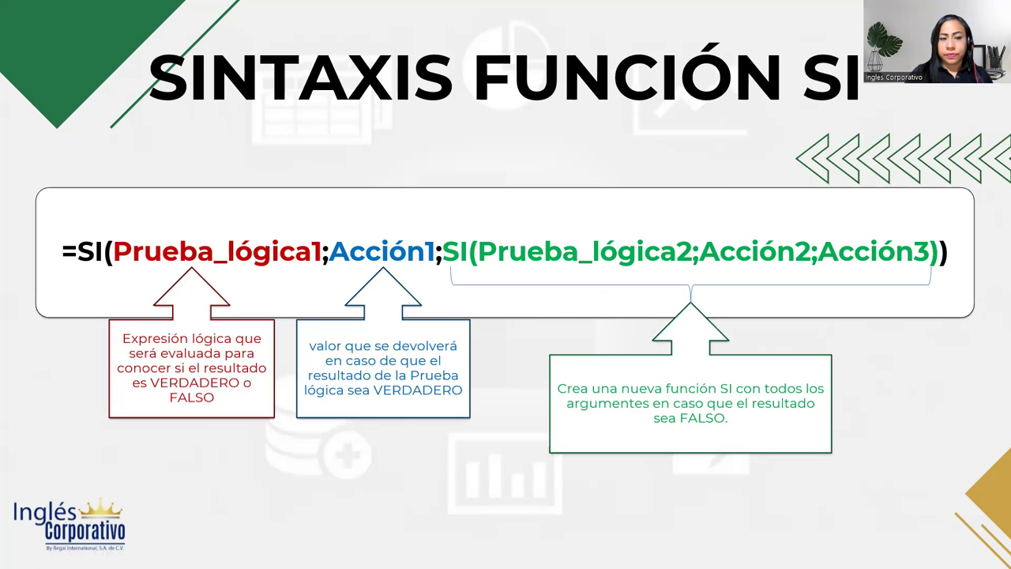
# Advance past the syntax slide to the Desarrollo slide.
pyautogui.press('Right')
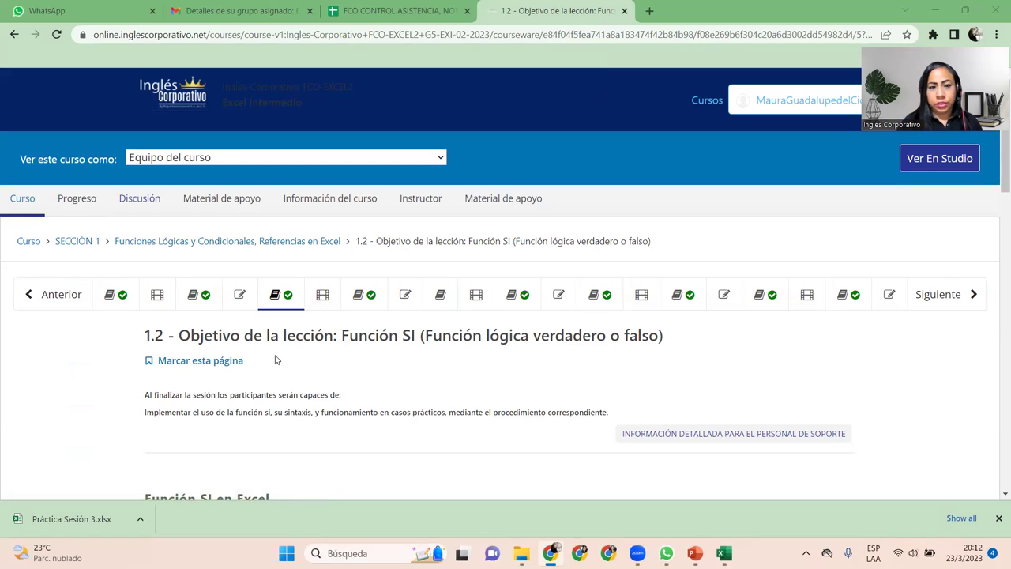
# Open lesson 1.1 on basic functions, dismiss the downloads notice, and read through to its end.
pyautogui.click(113, 297)
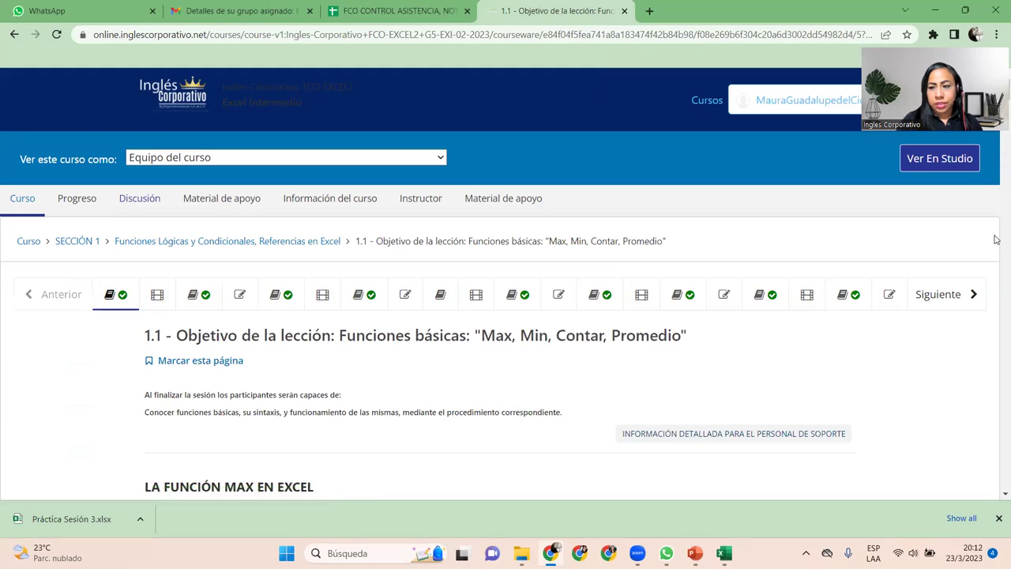
pyautogui.click(997, 518)
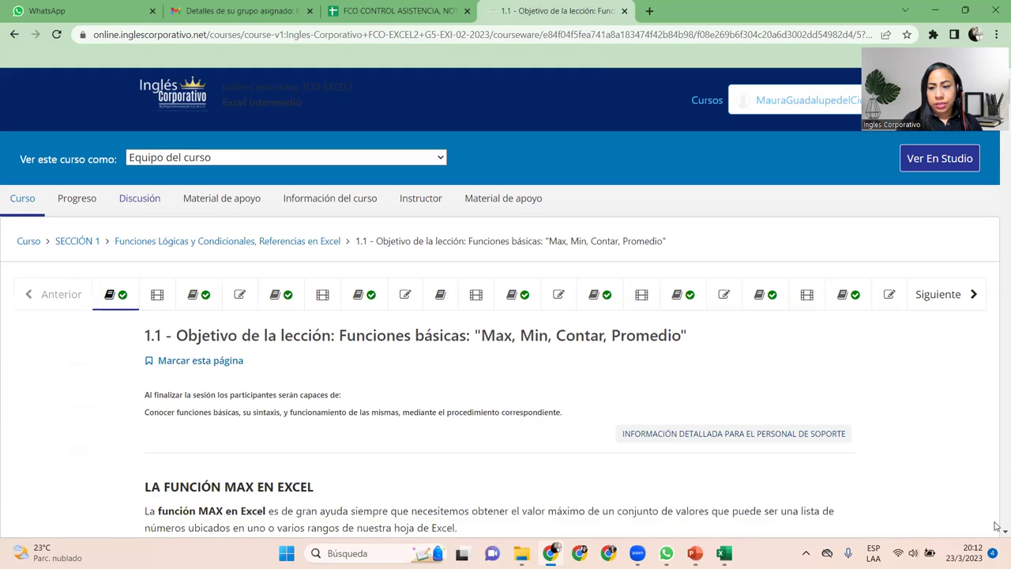
pyautogui.scroll(-2, 997, 533)
pyautogui.scroll(-2, 997, 534)
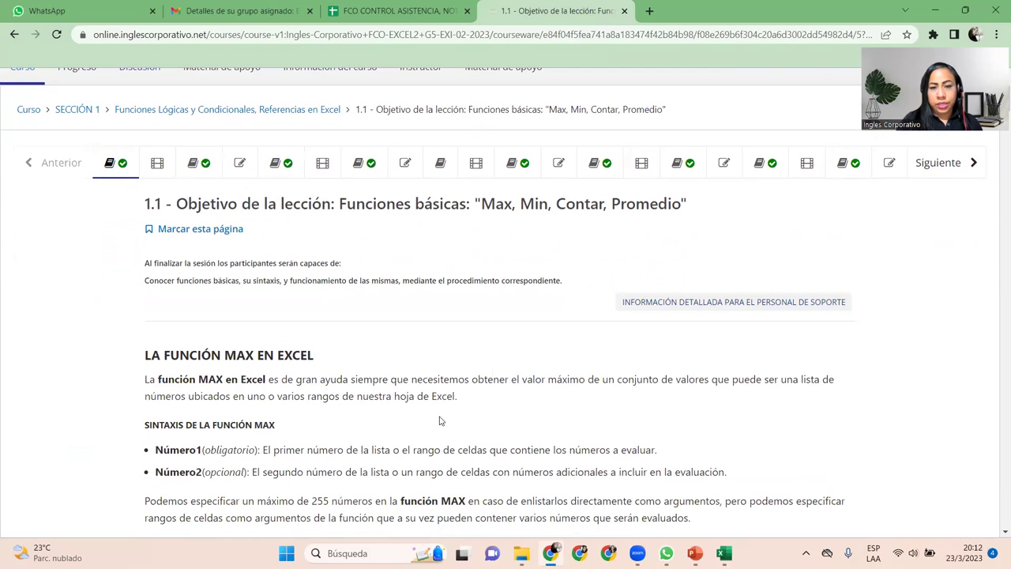
pyautogui.scroll(-2, 997, 533)
pyautogui.scroll(-3, 997, 533)
pyautogui.scroll(-3, 997, 534)
pyautogui.scroll(-2, 997, 533)
pyautogui.scroll(-3, 997, 533)
pyautogui.scroll(-2, 997, 533)
pyautogui.scroll(-2, 997, 533)
pyautogui.scroll(-5, 997, 533)
pyautogui.scroll(-3, 997, 533)
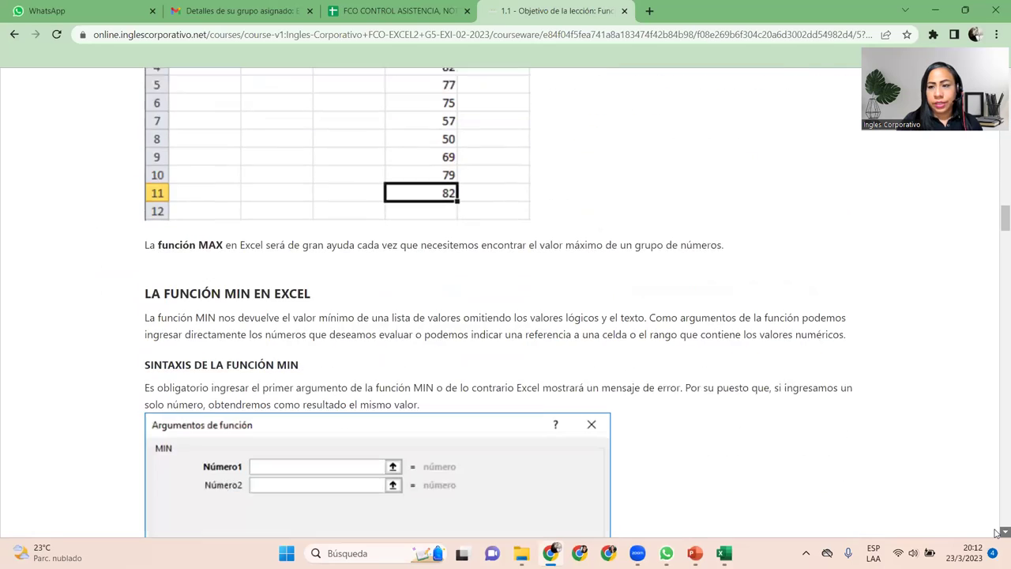
pyautogui.moveTo(1000, 217); pyautogui.dragTo(1004, 512)
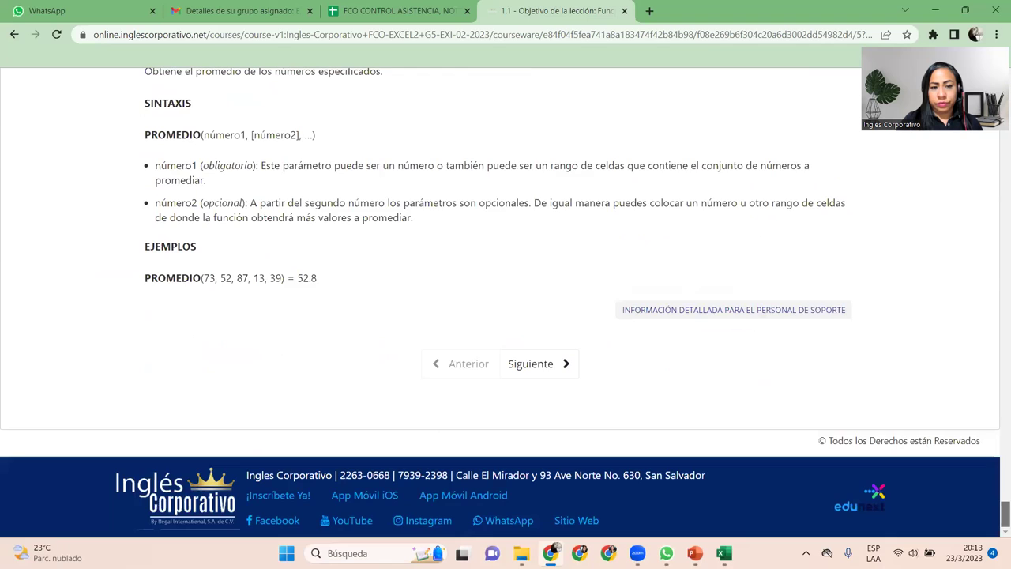
# Move on through the videoconference and class #1 discussion forum pages to Laboratorio 1.
pyautogui.click(505, 369)
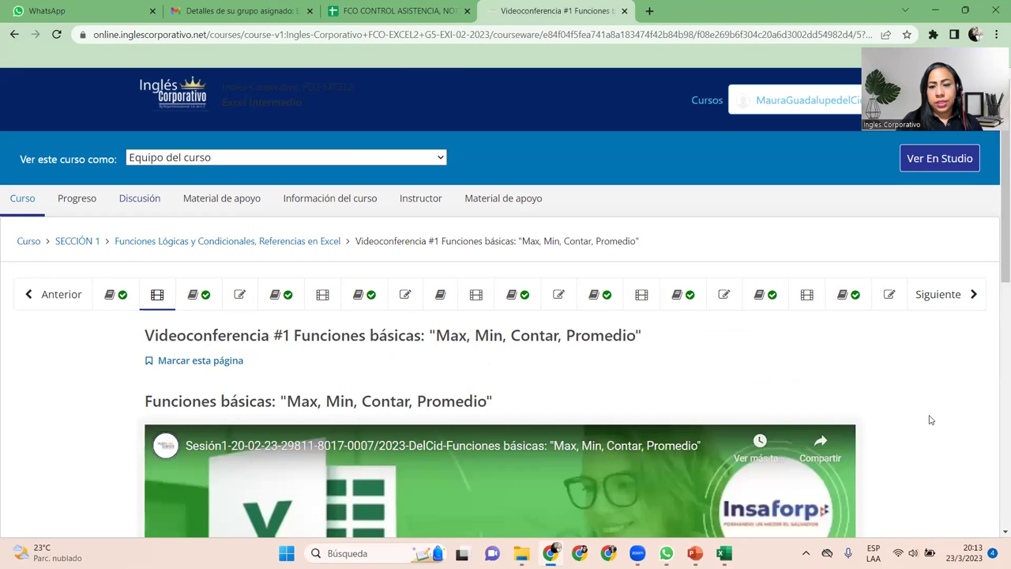
pyautogui.moveTo(996, 258); pyautogui.dragTo(996, 258)
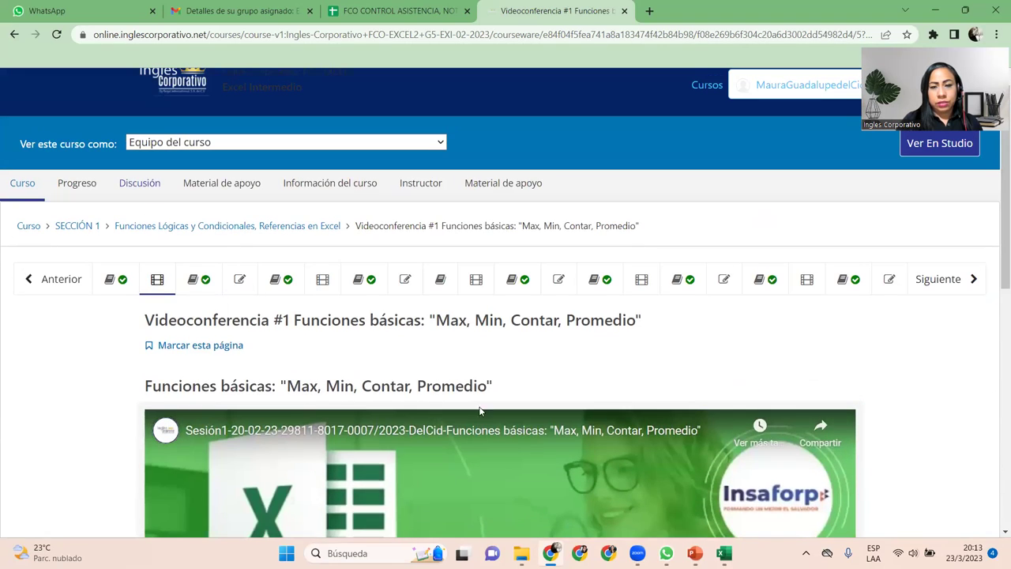
pyautogui.click(528, 363)
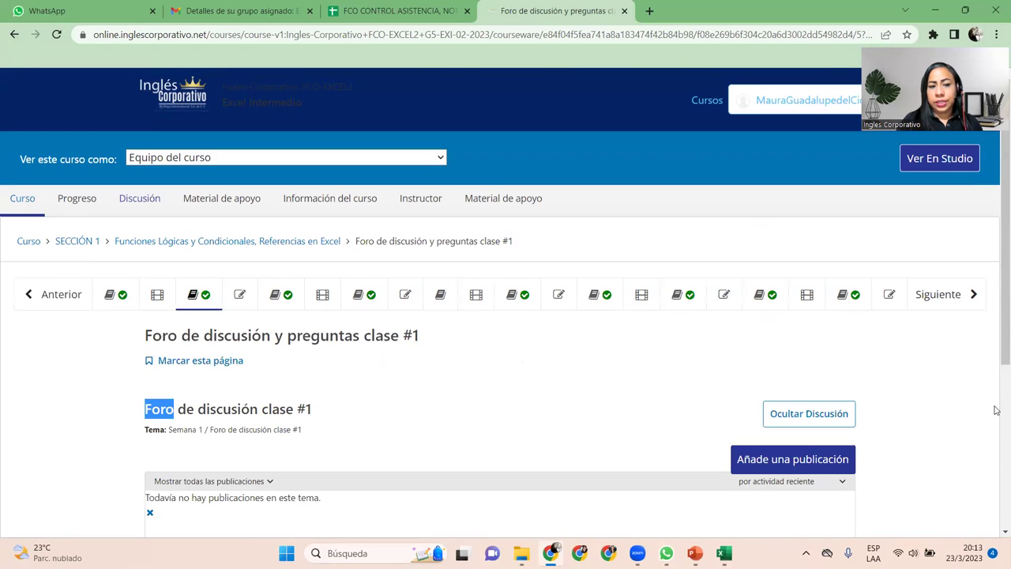
pyautogui.scroll(-3, 996, 308)
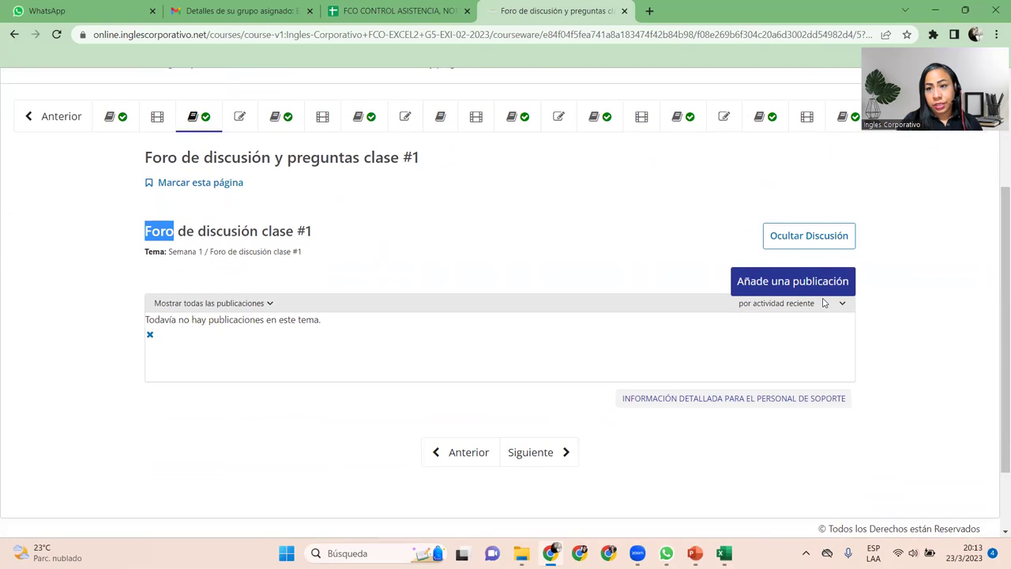
pyautogui.click(549, 451)
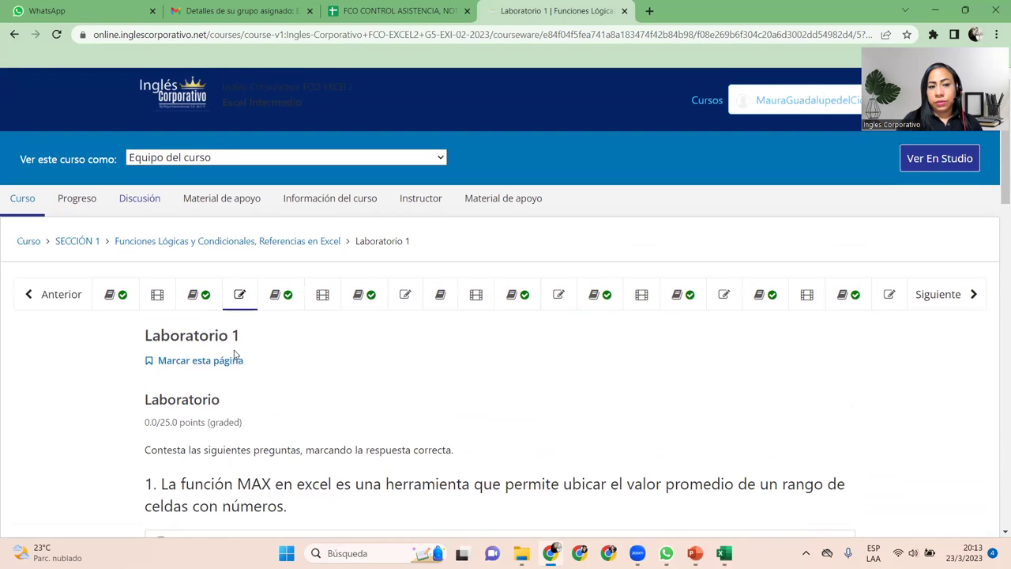
# Step through lesson 1.2, Videoconferencia #2 and the class #2 forum to Laboratorio 2.
pyautogui.click(278, 299)
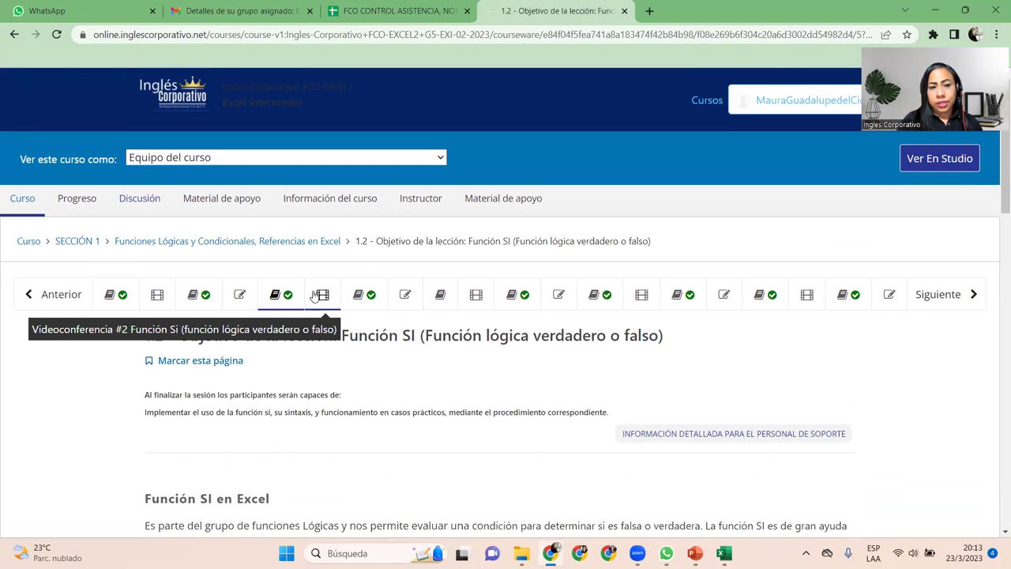
pyautogui.click(315, 295)
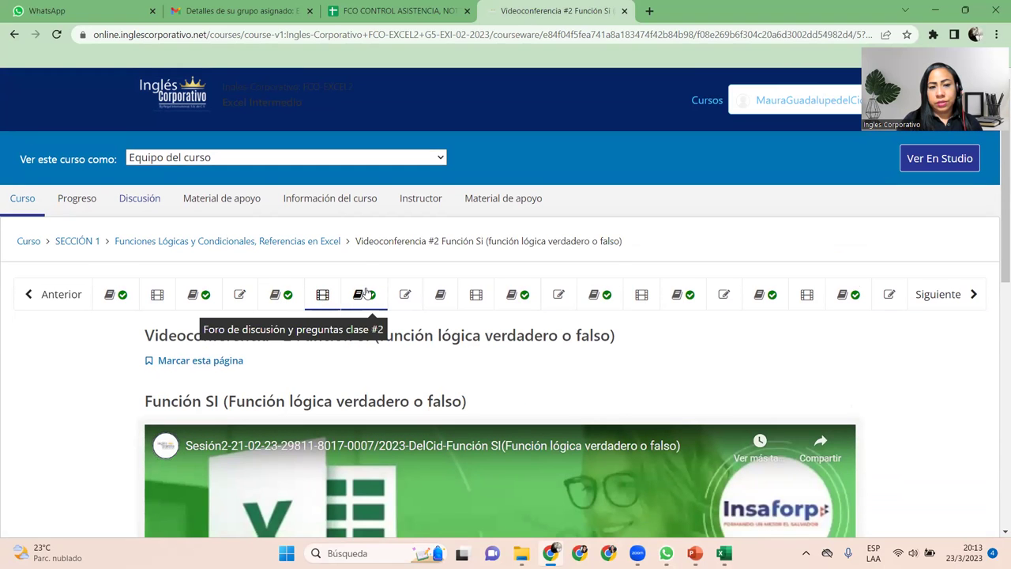
pyautogui.click(367, 293)
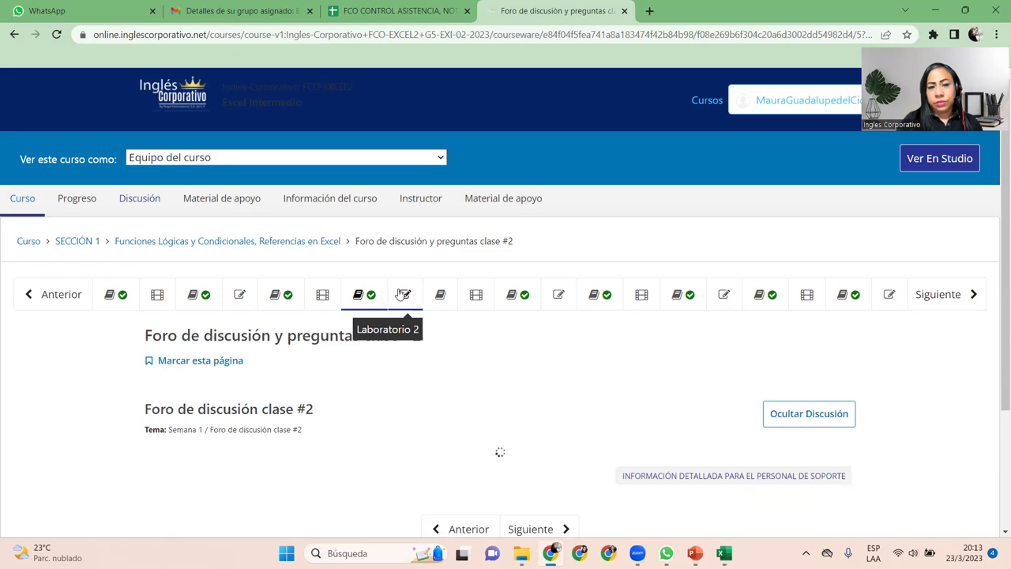
pyautogui.click(402, 296)
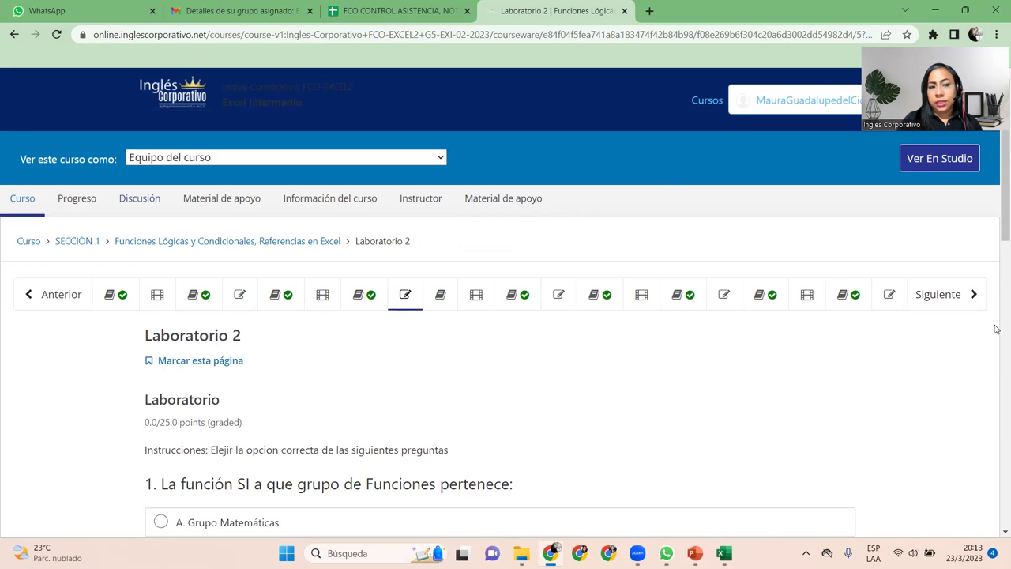
# Scroll through Laboratorio 2 and back to its top, then switch to the Práctica Sesión 3 workbook.
pyautogui.click(996, 425)
pyautogui.click(996, 424)
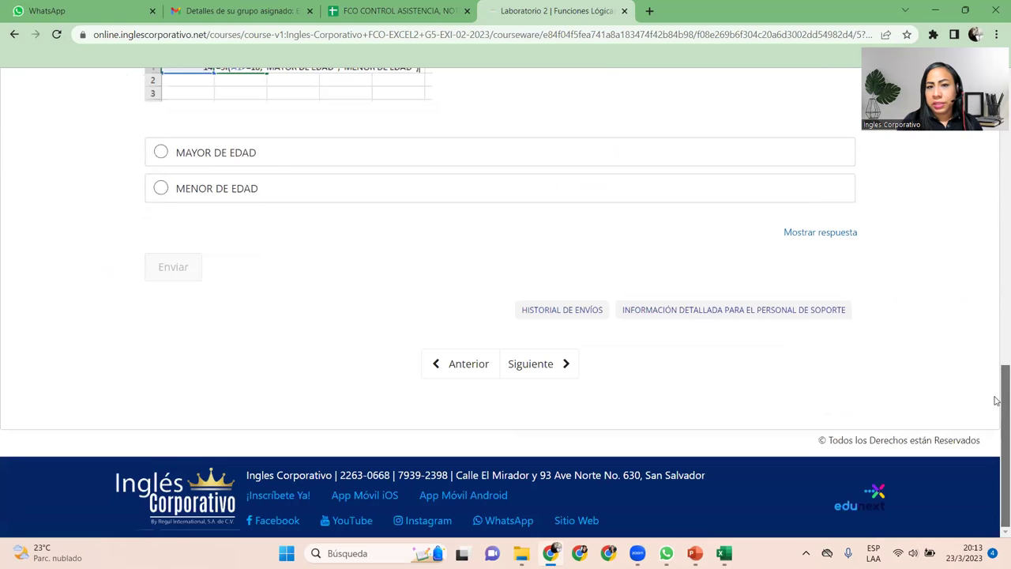
pyautogui.press('Home')
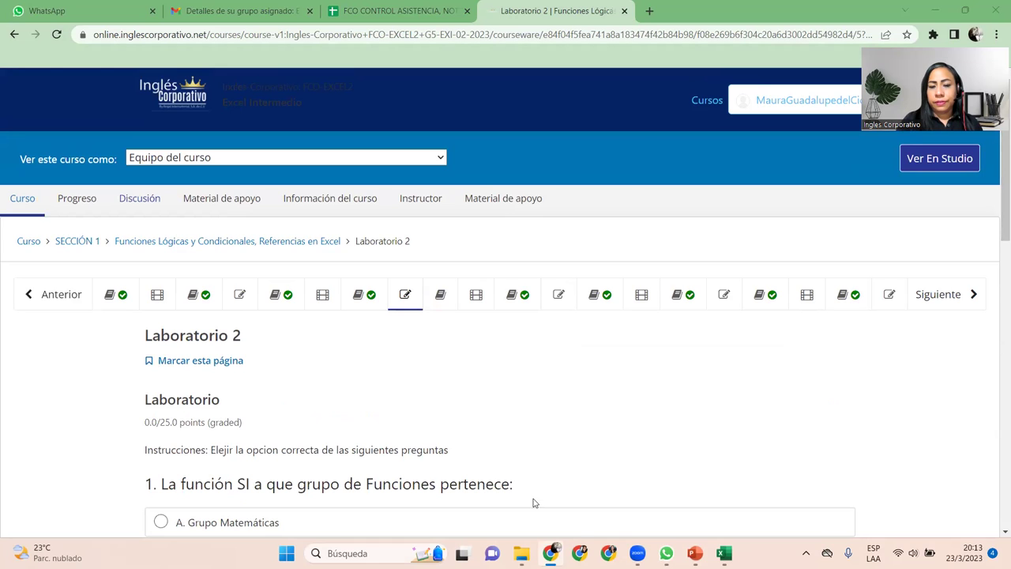
pyautogui.click(724, 553)
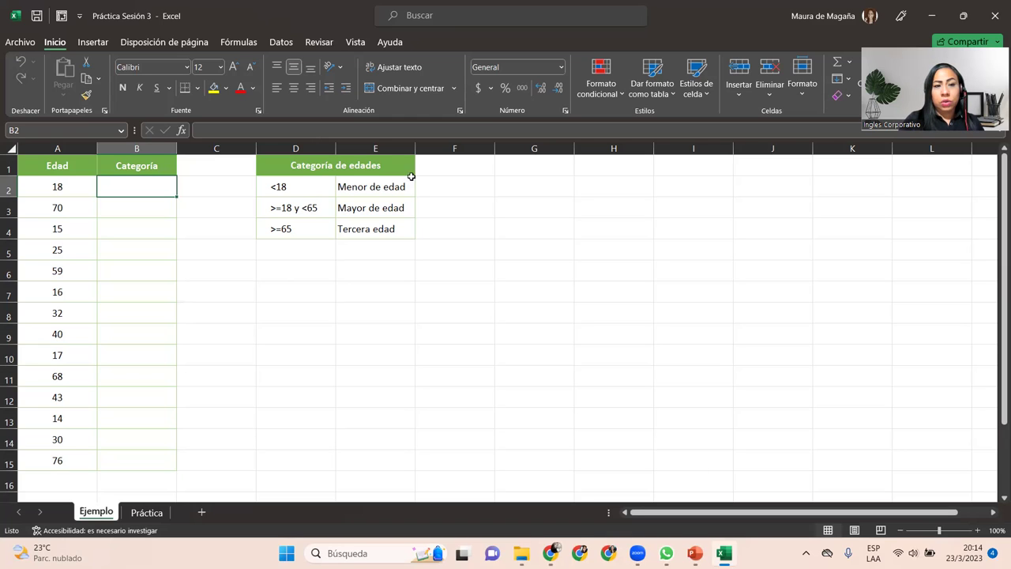
# Review the age-category rules in D2:E4, then start and discard an =SI( formula in B2.
pyautogui.moveTo(318, 182); pyautogui.dragTo(400, 232)
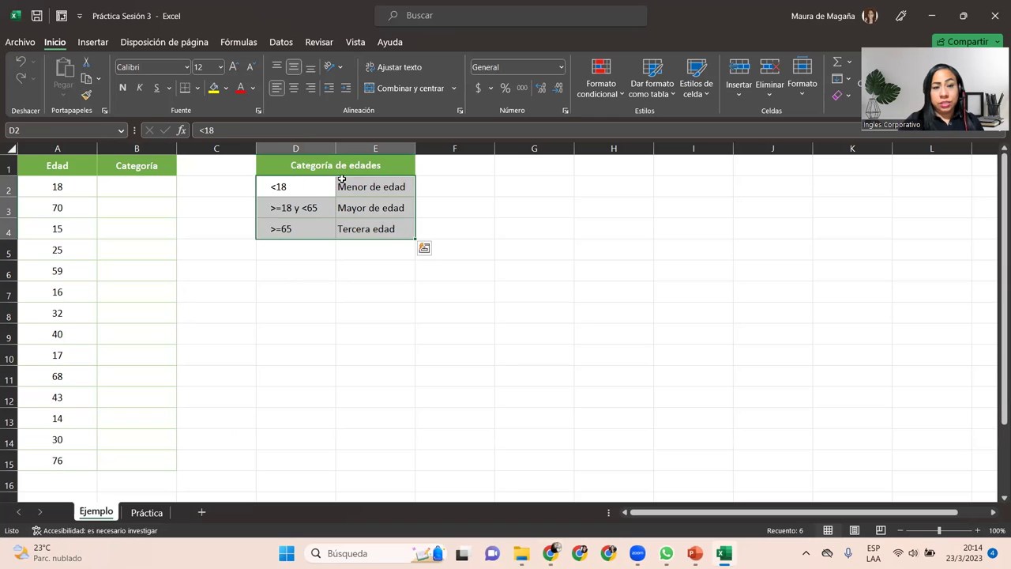
pyautogui.click(312, 188)
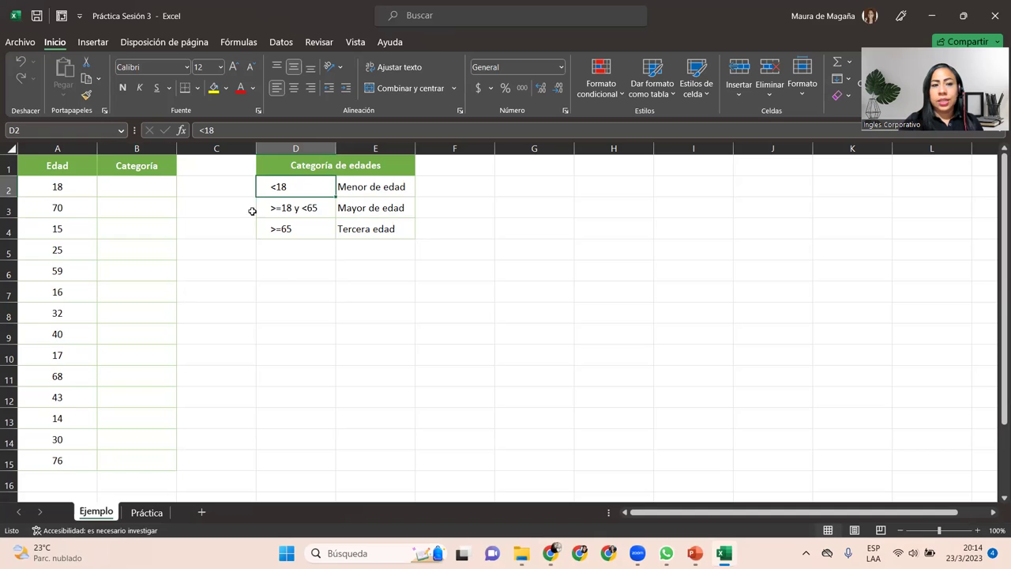
pyautogui.click(287, 208)
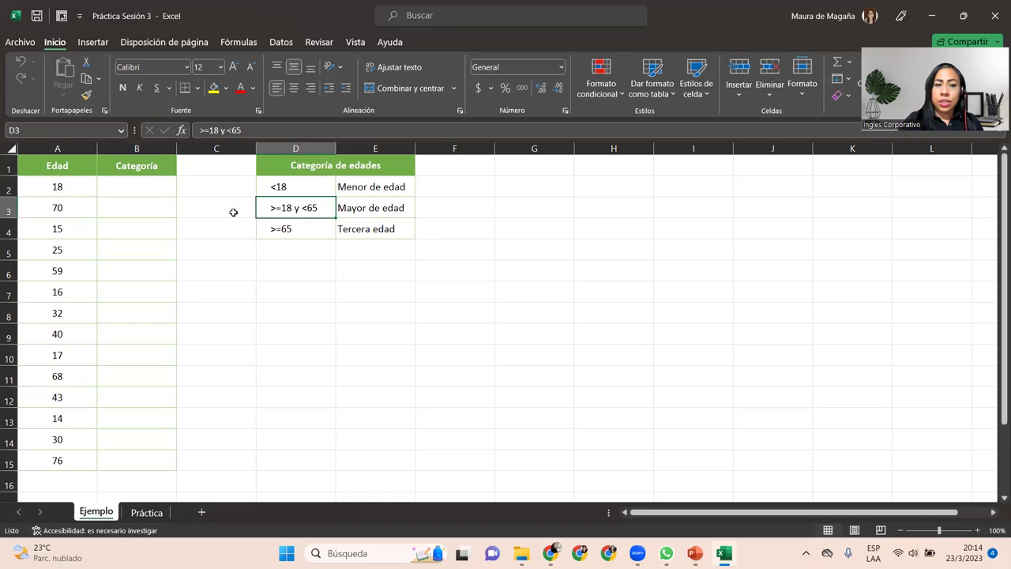
pyautogui.click(156, 191)
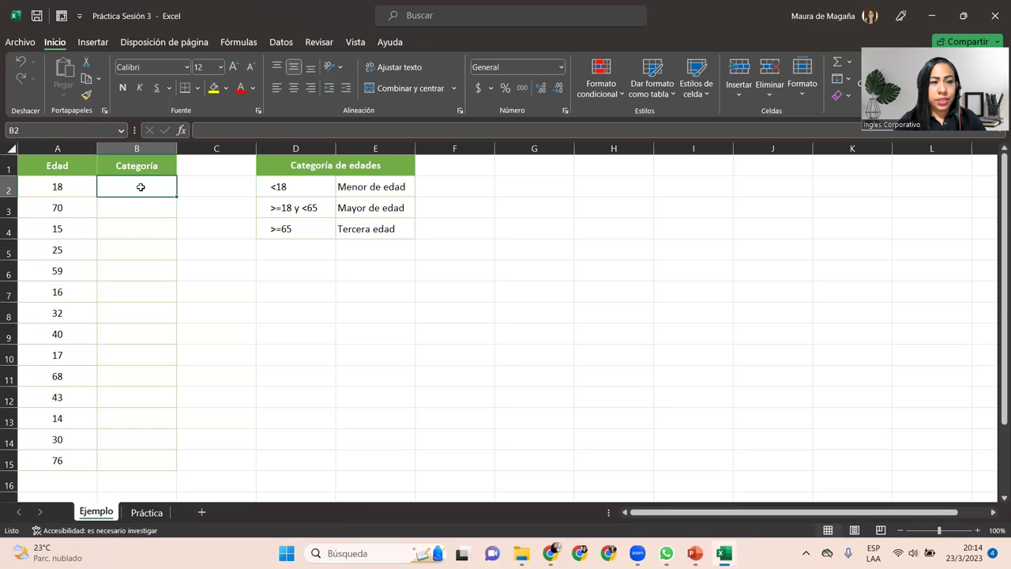
pyautogui.write('=')
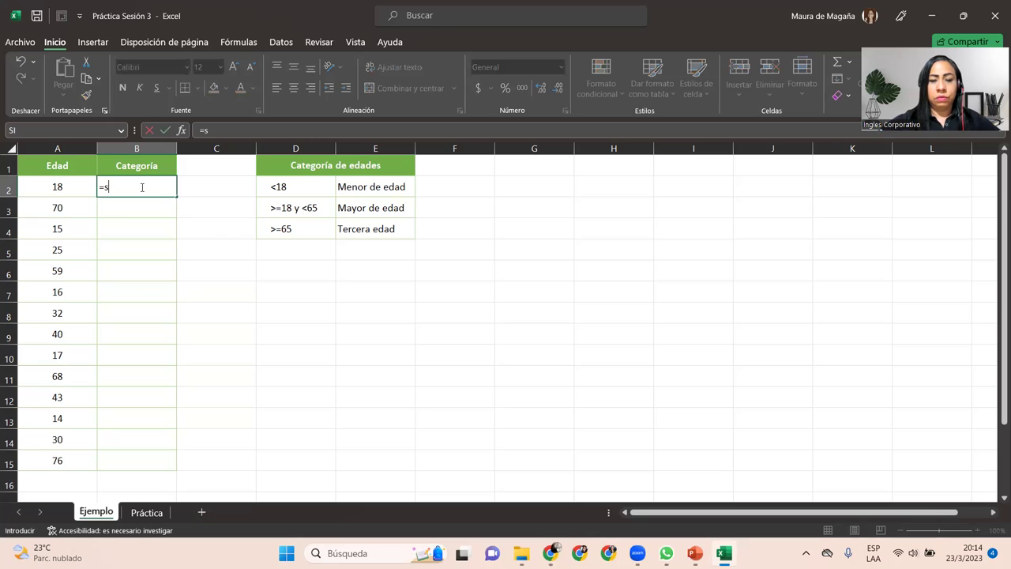
pyautogui.write('SI(')
pyautogui.press('Escape')
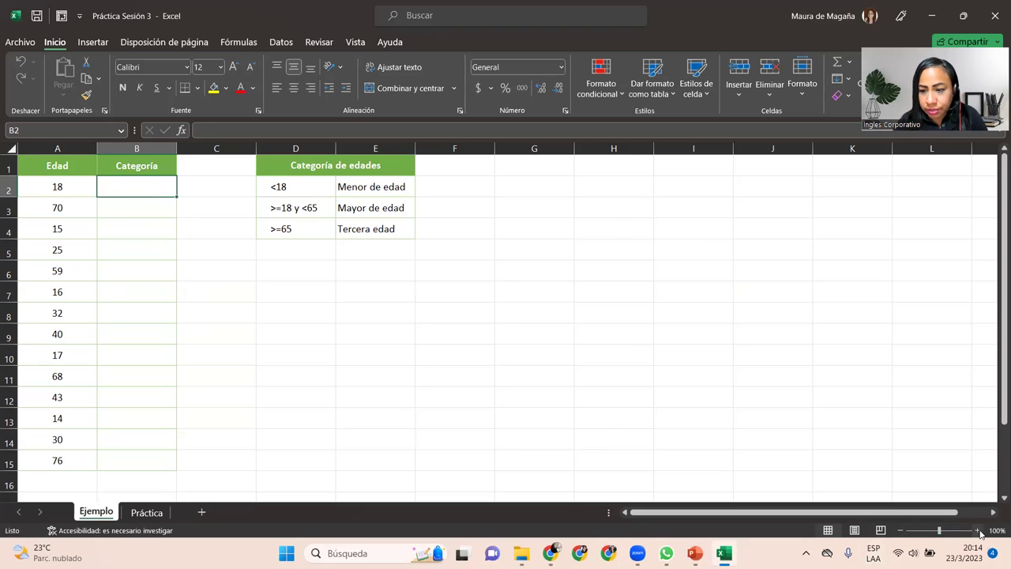
# Zoom the Ejemplo sheet in to 190%.
pyautogui.click(977, 530)
pyautogui.click(978, 530)
pyautogui.click(977, 530)
pyautogui.click(977, 531)
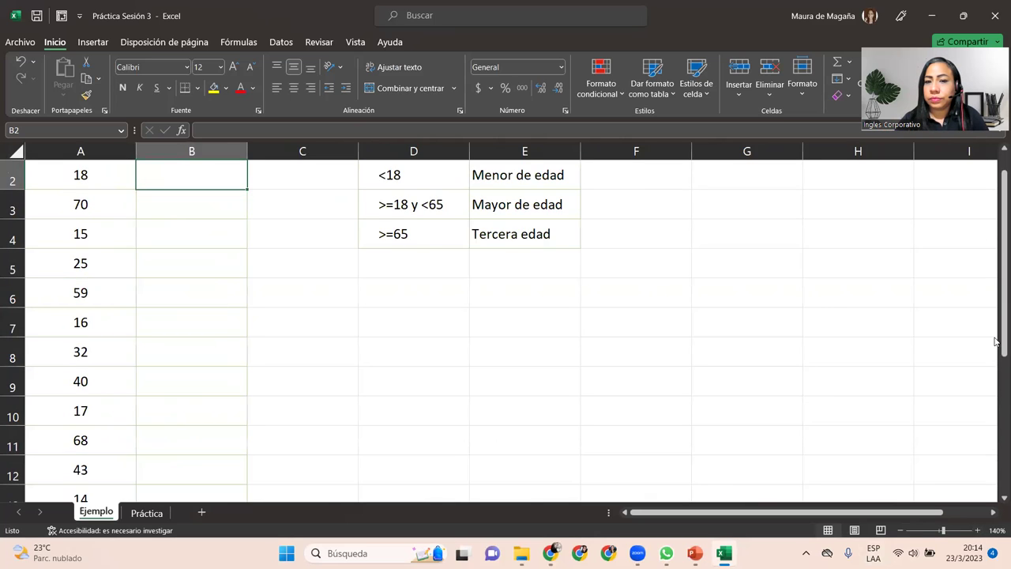
pyautogui.moveTo(1004, 342); pyautogui.dragTo(1005, 326)
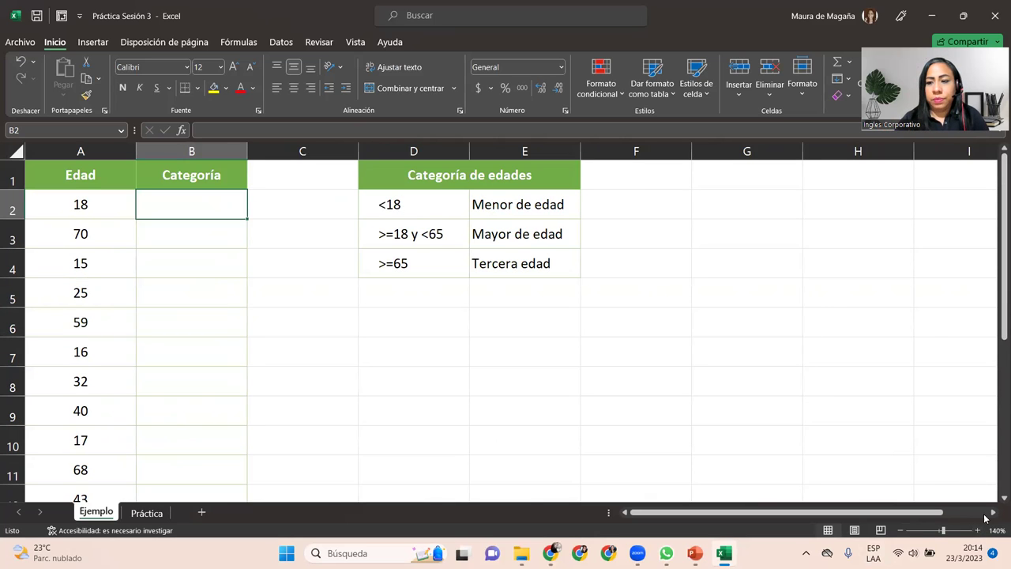
pyautogui.click(978, 530)
pyautogui.click(978, 531)
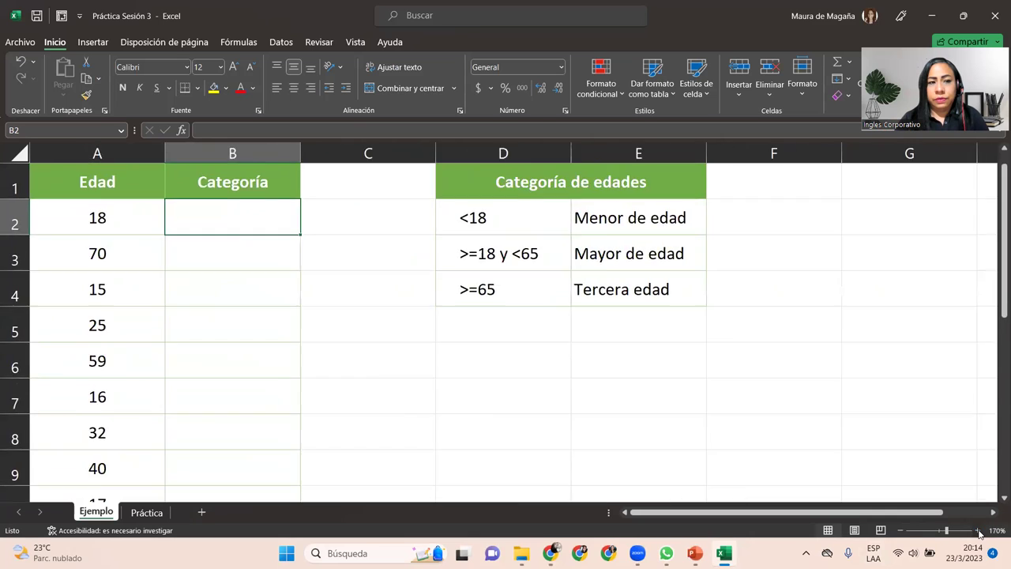
pyautogui.click(978, 531)
pyautogui.click(978, 531)
pyautogui.click(979, 531)
pyautogui.moveTo(996, 304); pyautogui.dragTo(997, 201)
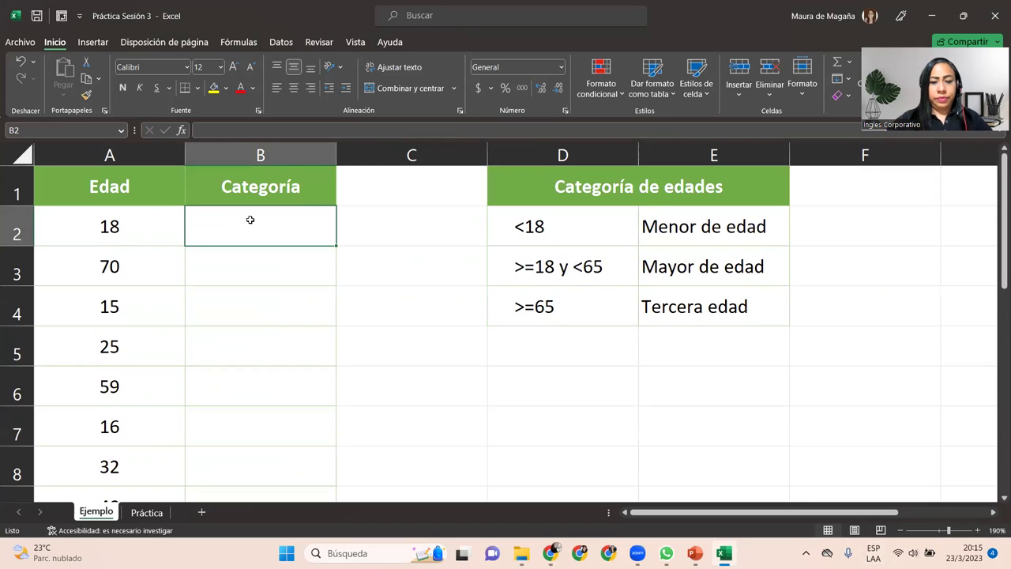
# In B2 enter =SI(A2<18;"Menor de edad";SI( to begin the nested formula.
pyautogui.write('=si')
pyautogui.press('Tab')
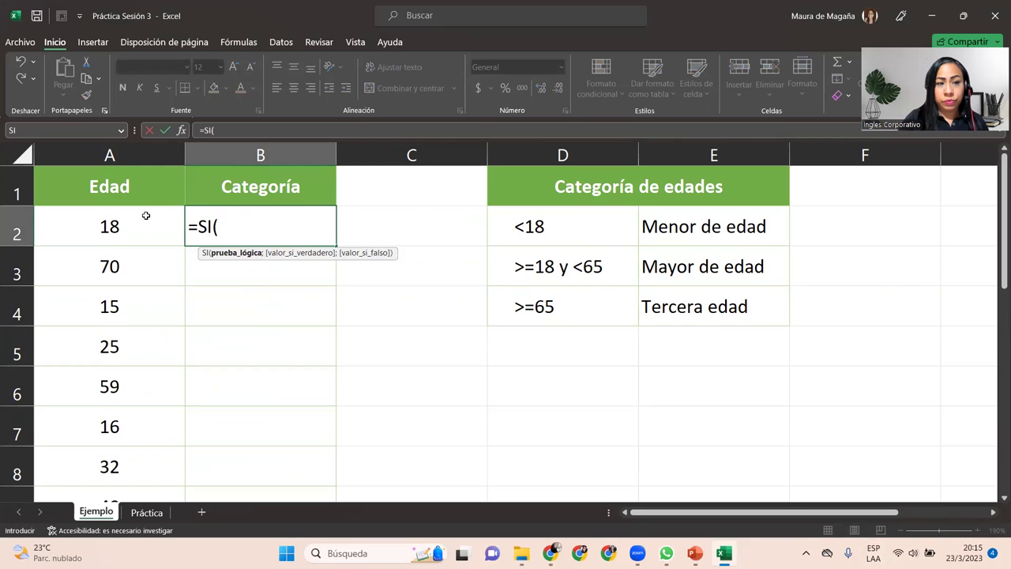
pyautogui.click(146, 216)
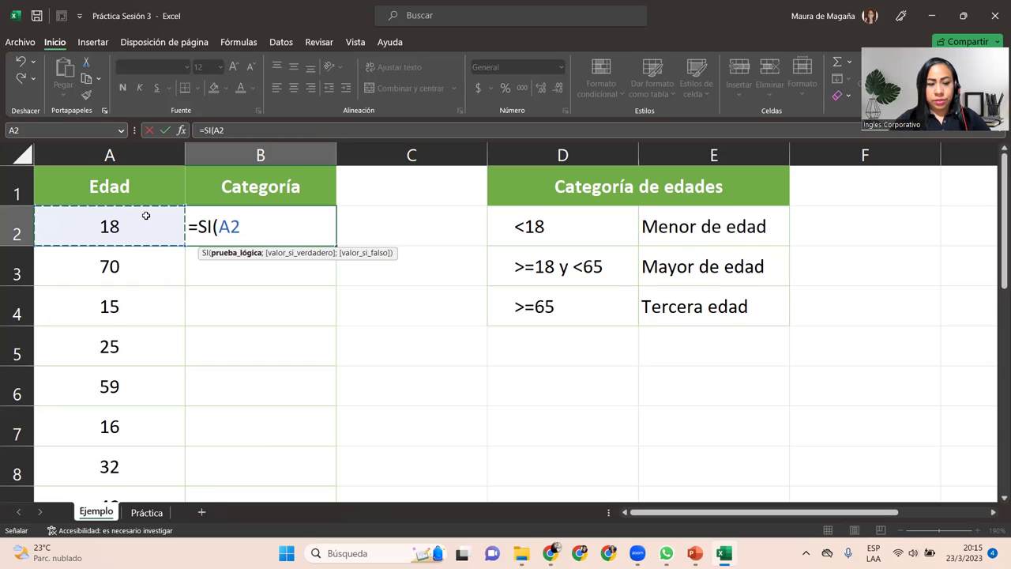
pyautogui.write('>')
pyautogui.press('BackSpace')
pyautogui.write('<18;')
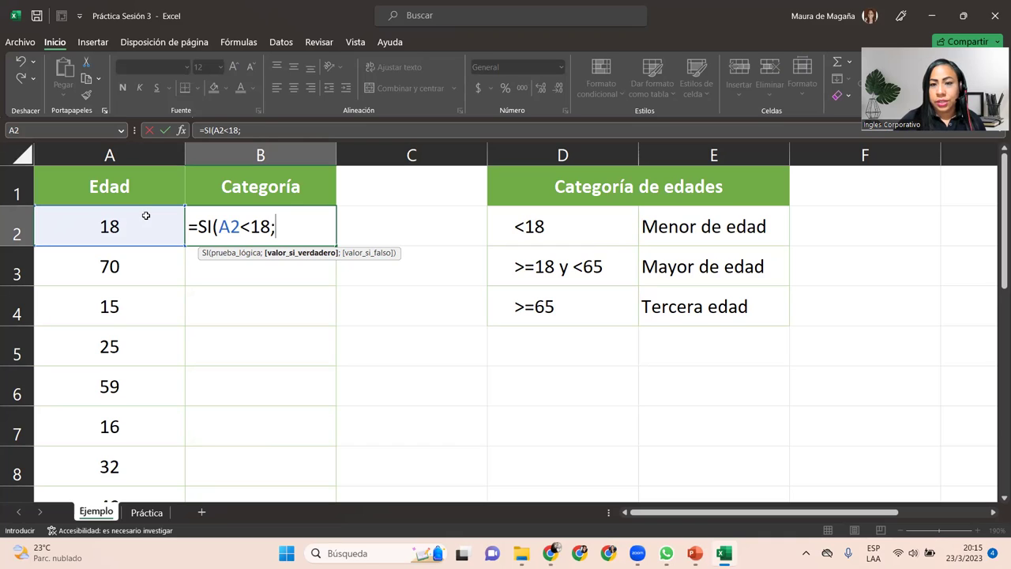
pyautogui.write('"MEnor de ')
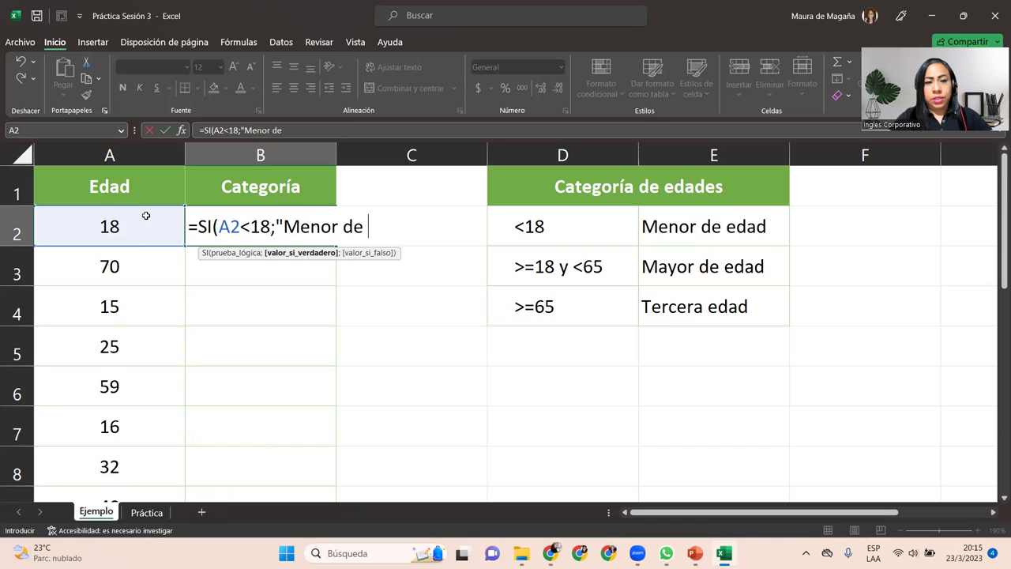
pyautogui.write('edad"')
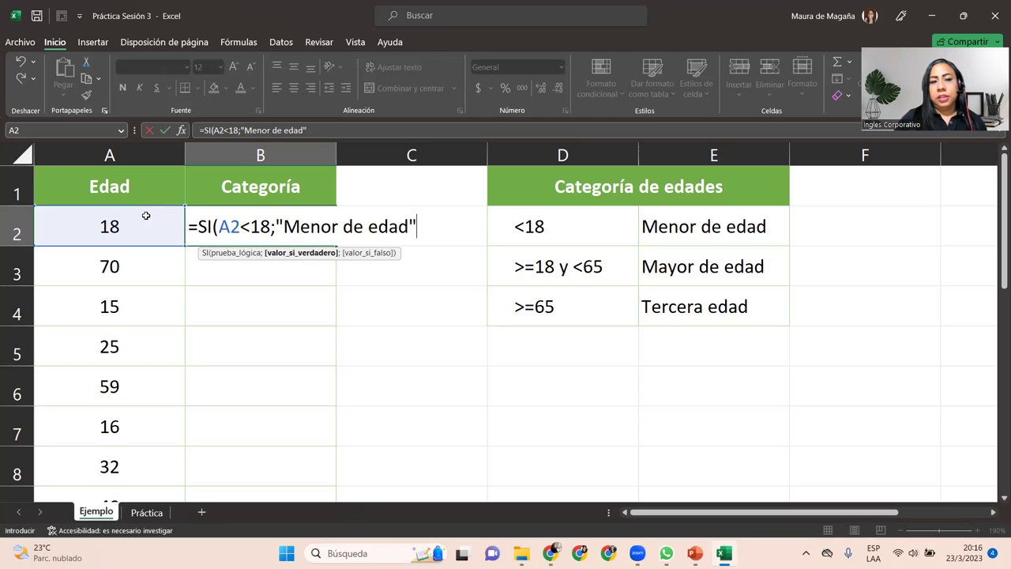
pyautogui.write(';')
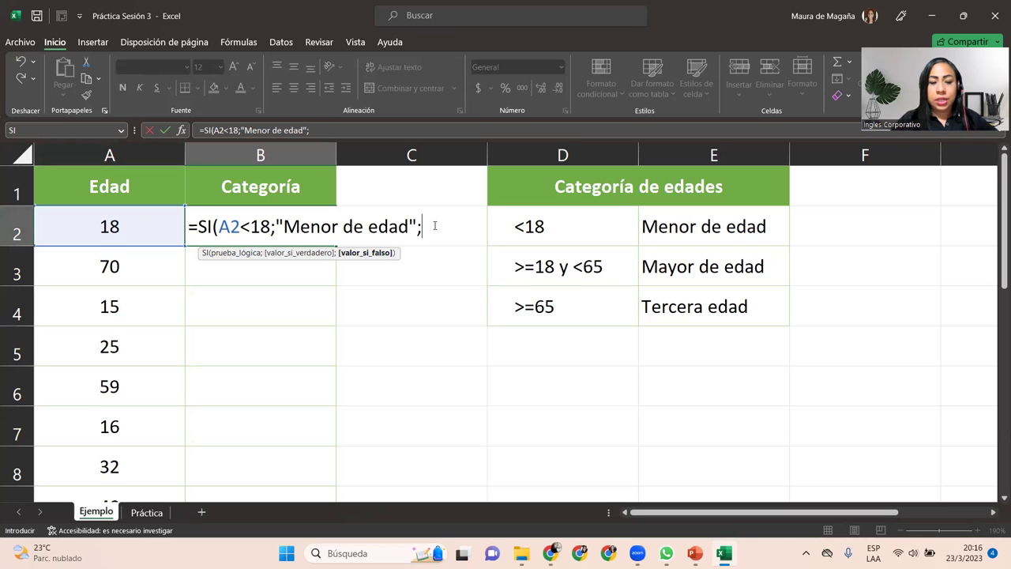
pyautogui.write('SI(')
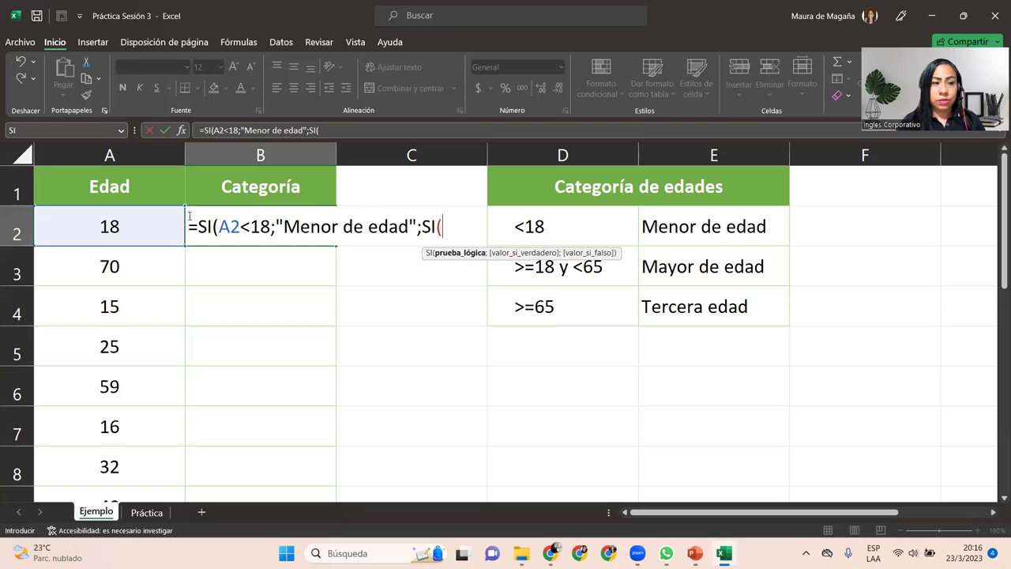
# Insert A2 as the test reference after the second SI( in B2's formula.
pyautogui.click(153, 221)
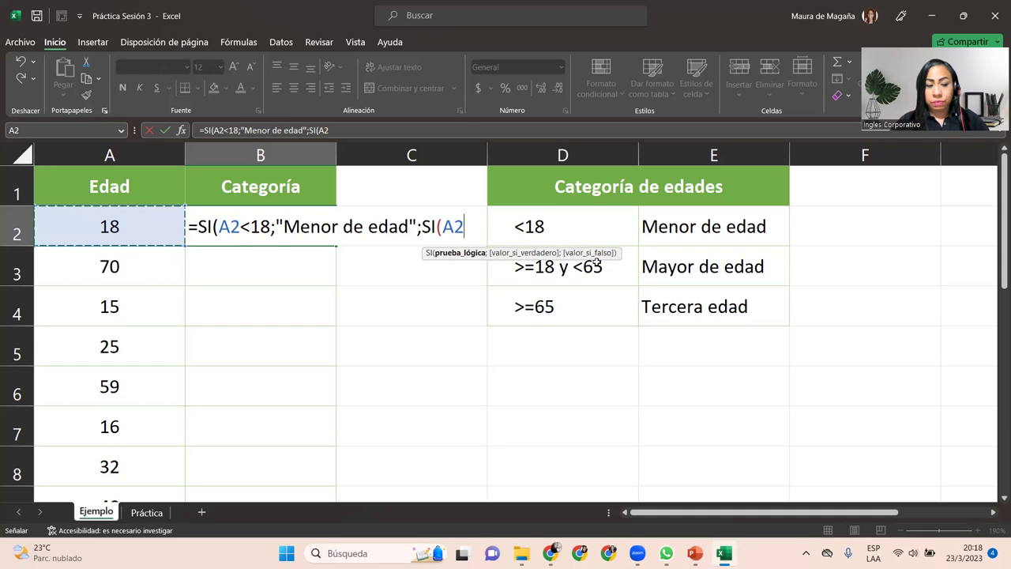
# Finish B2's formula with >=65;"Tercera edad";"Mayor de edad")) and enter it.
pyautogui.write('>=')
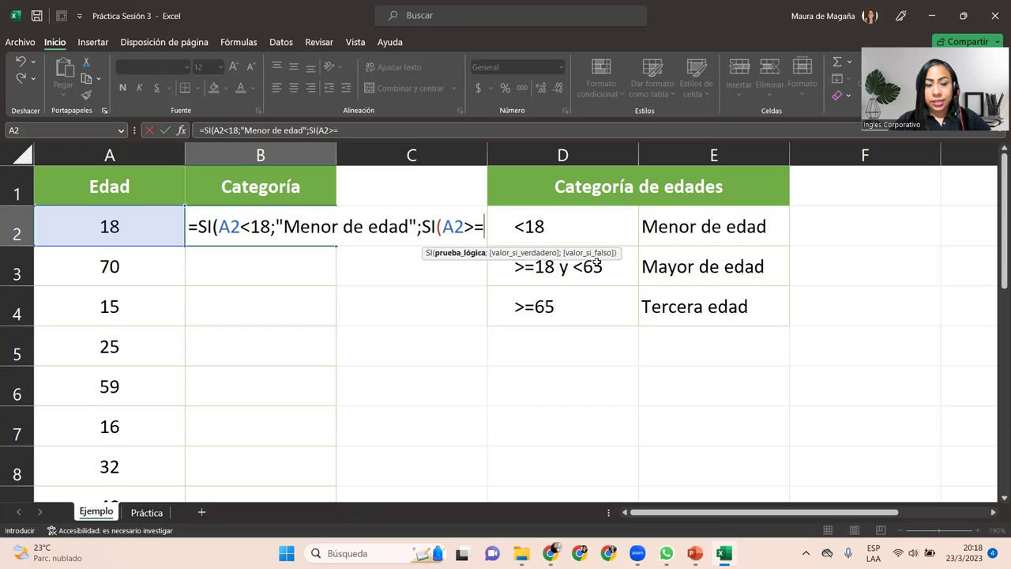
pyautogui.write('65;"Tercera')
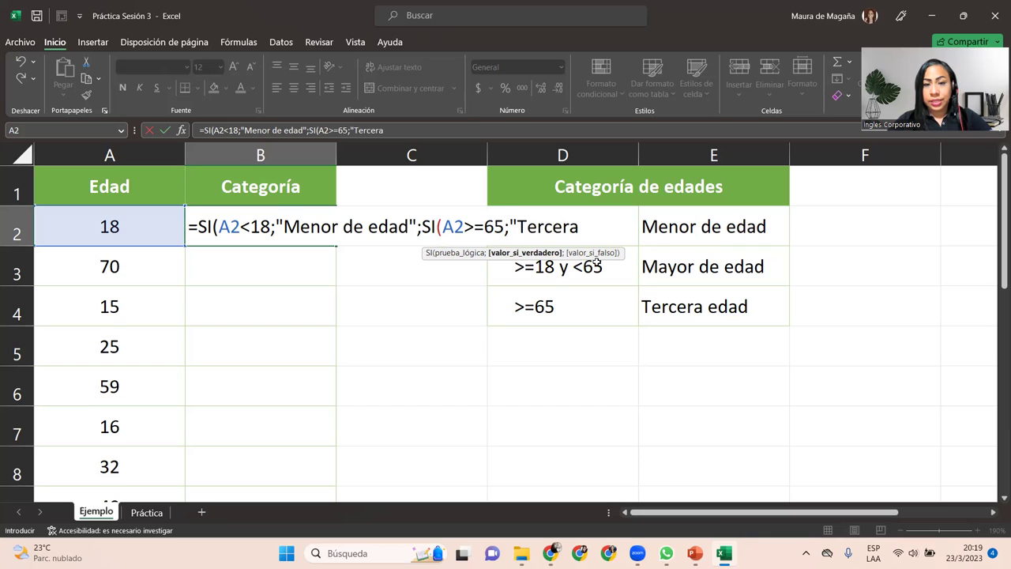
pyautogui.write(' edad";')
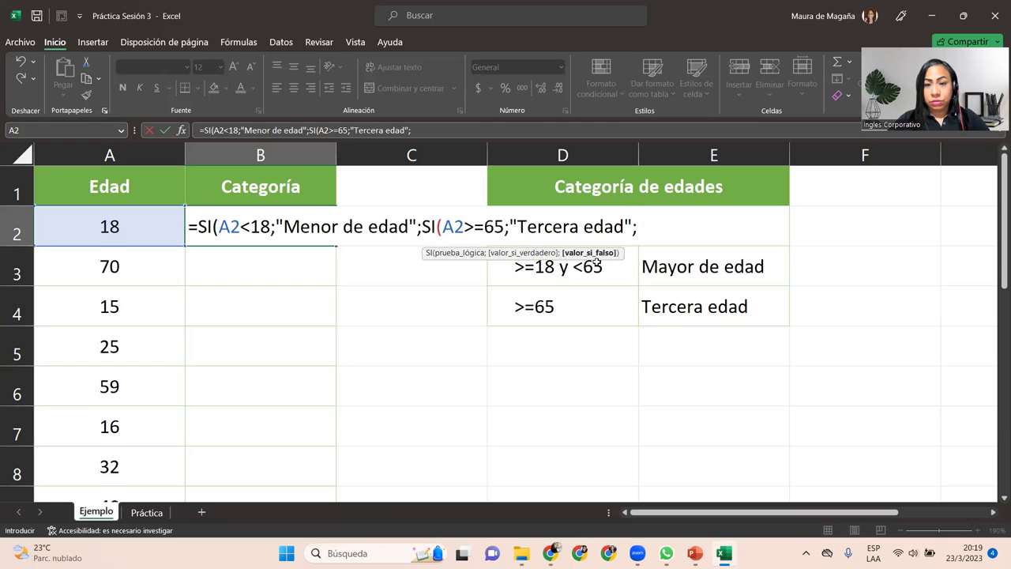
pyautogui.write('"Mayor de edad")')
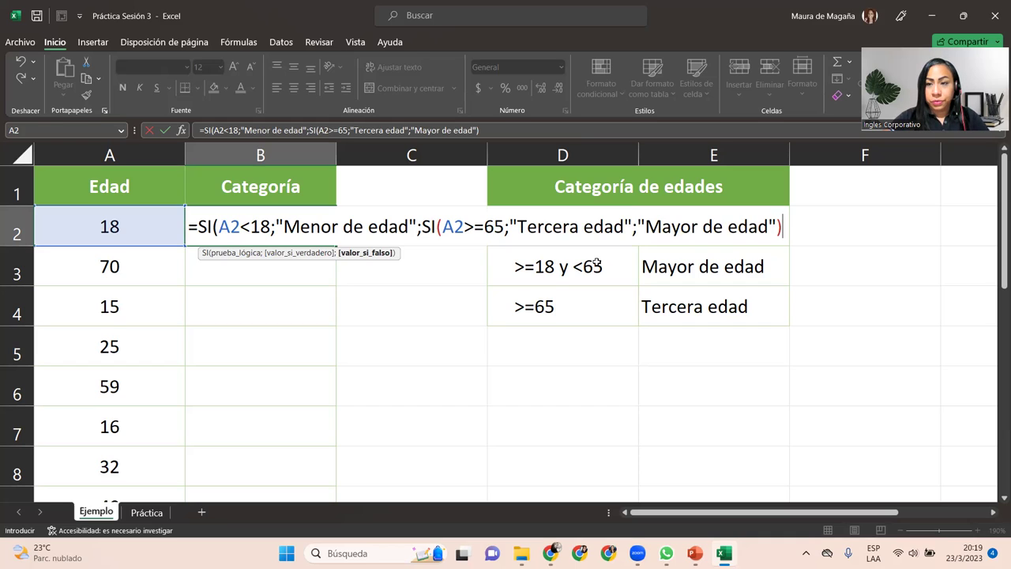
pyautogui.write(')')
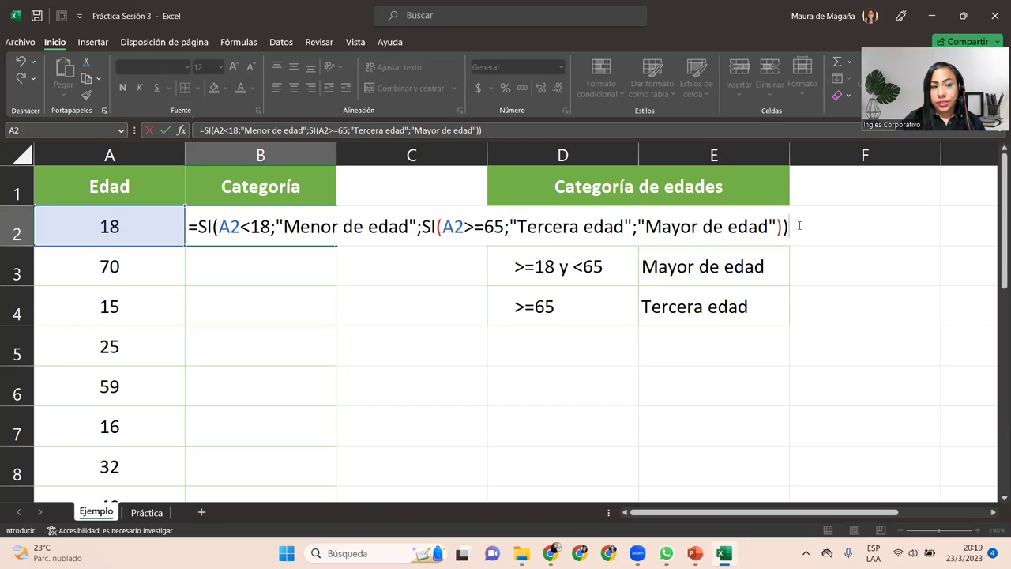
pyautogui.press('Return')
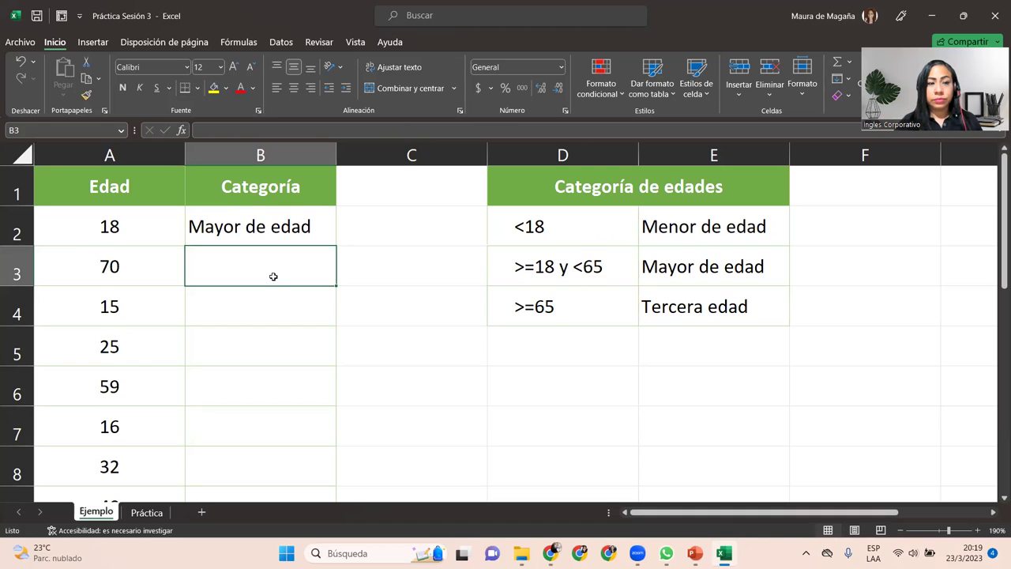
# Start B3's formula as =SI(A3<18;$E$2 with an absolute reference to E2.
pyautogui.write('=')
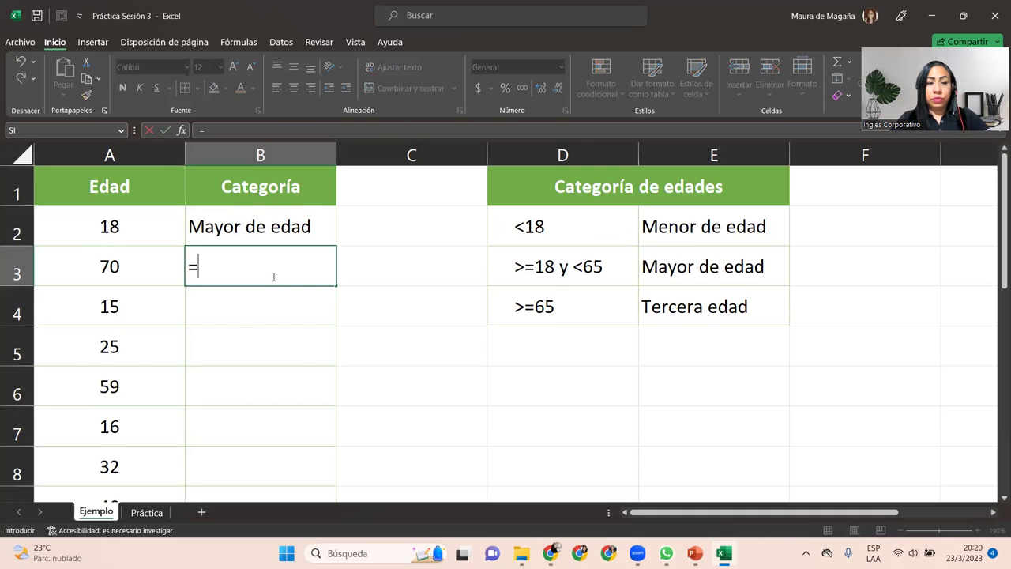
pyautogui.write('SI(')
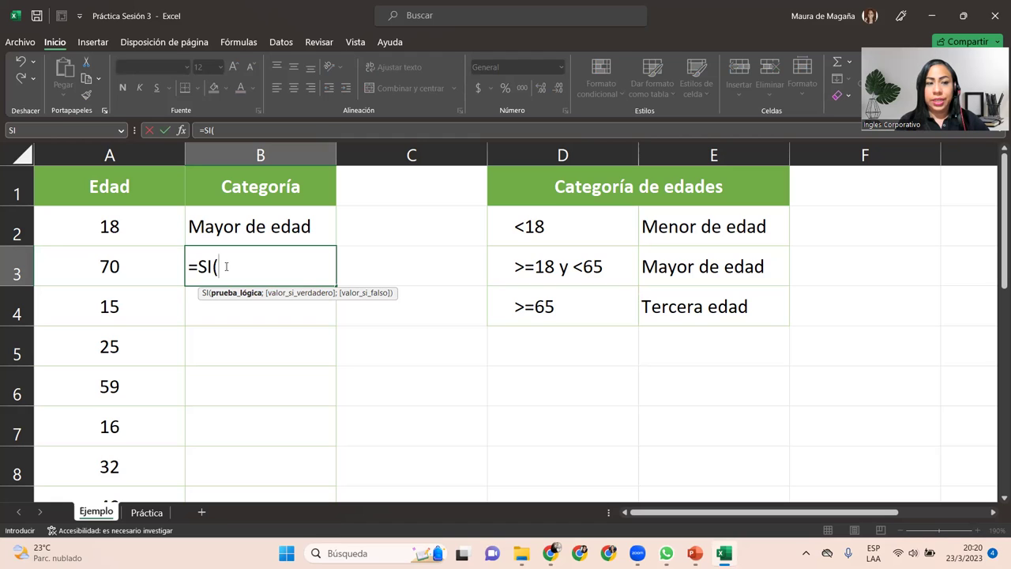
pyautogui.click(146, 271)
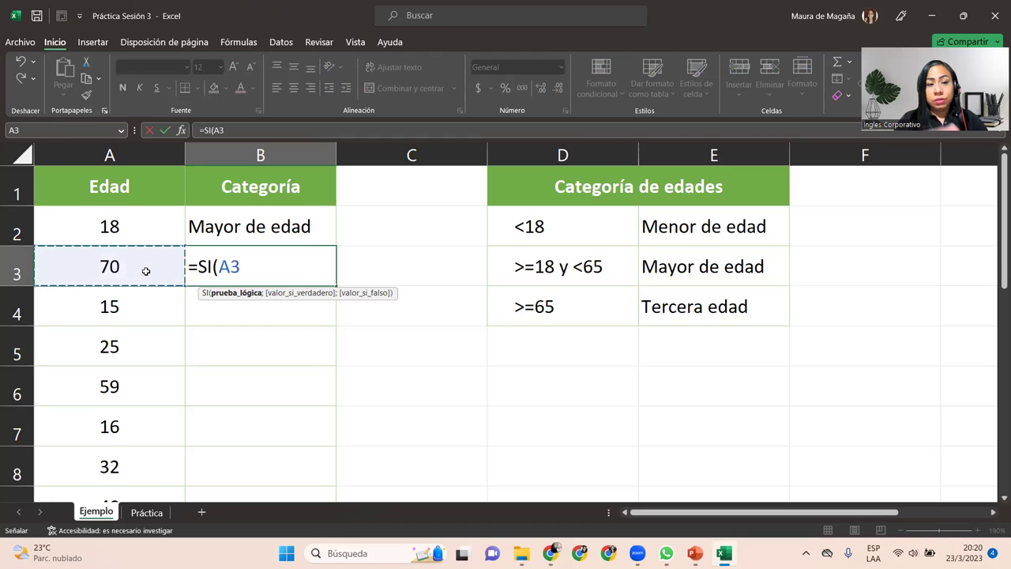
pyautogui.write('<18')
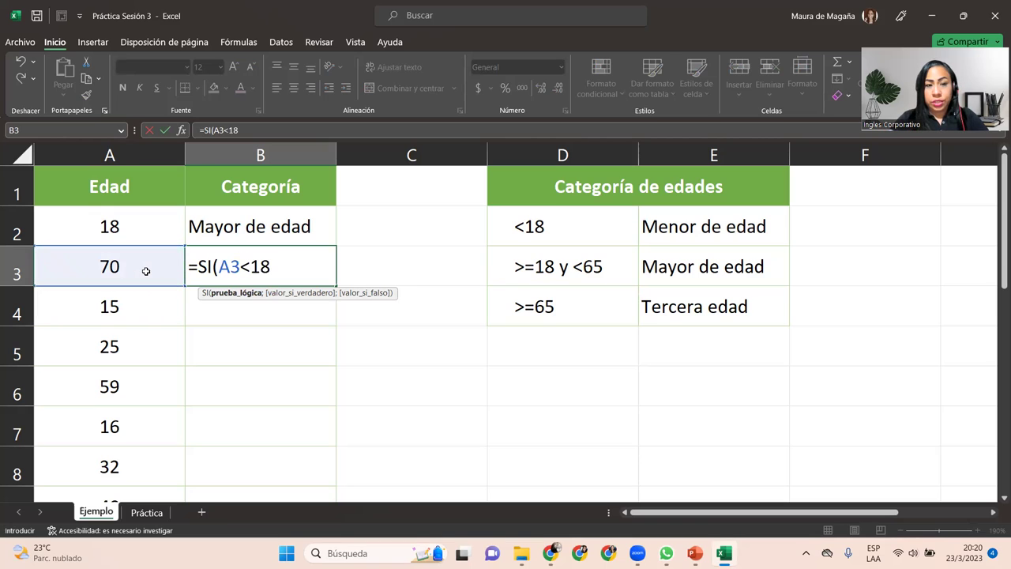
pyautogui.write(';')
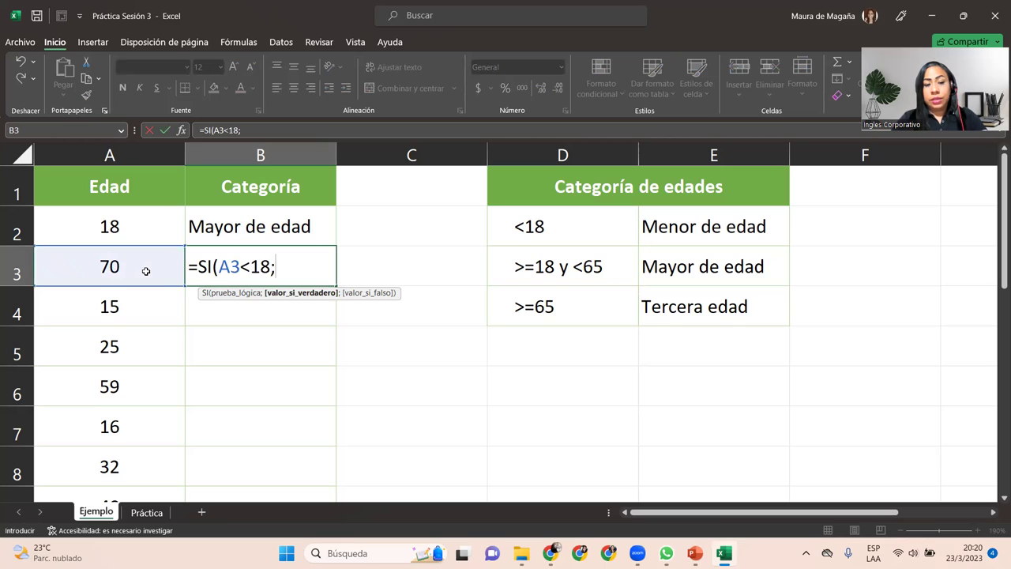
pyautogui.click(705, 235)
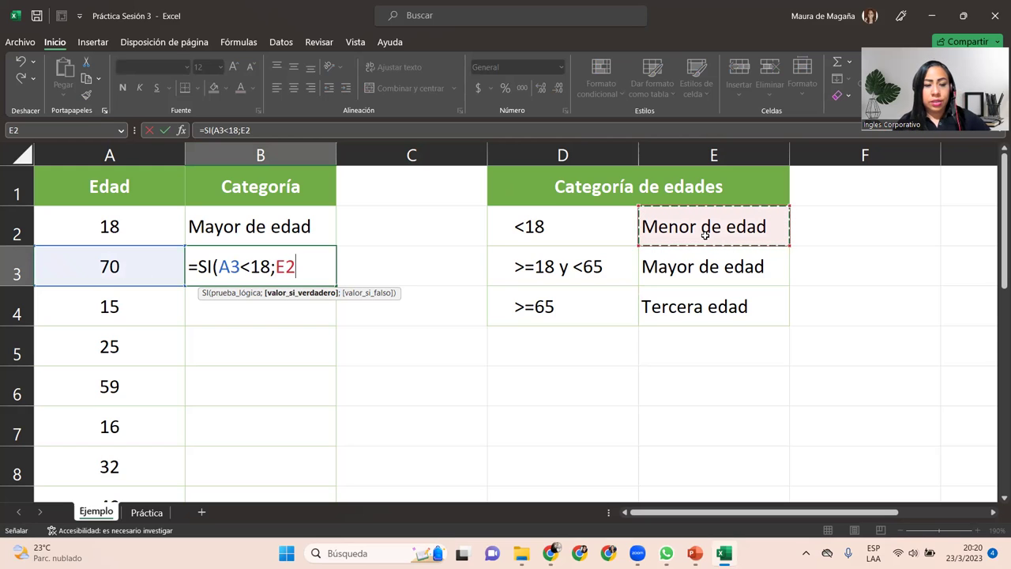
pyautogui.press('F4')
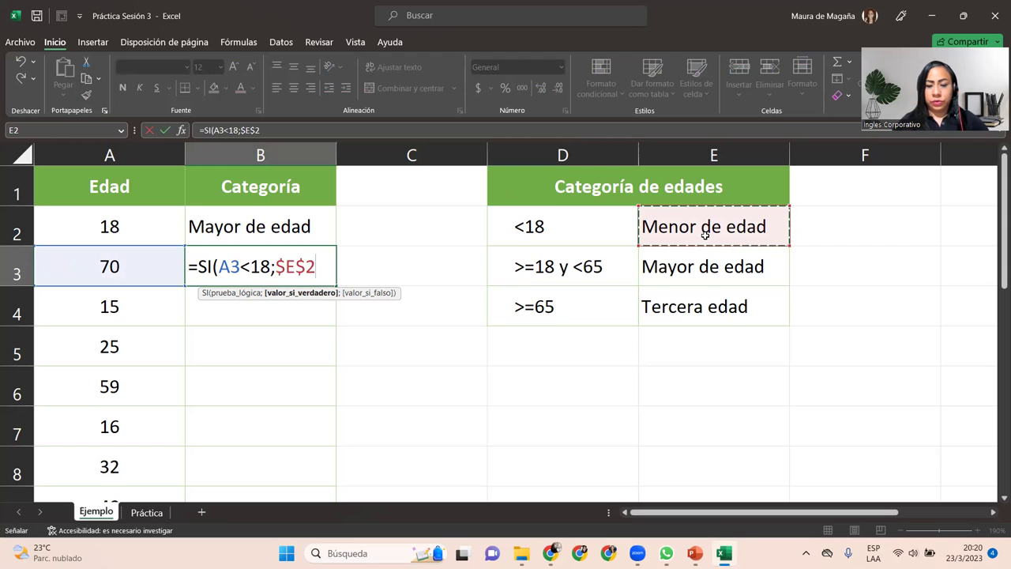
# Add the inner SI(A3>=65;$E$4;$E$3) with absolute references, close both functions and enter the formula.
pyautogui.write(';')
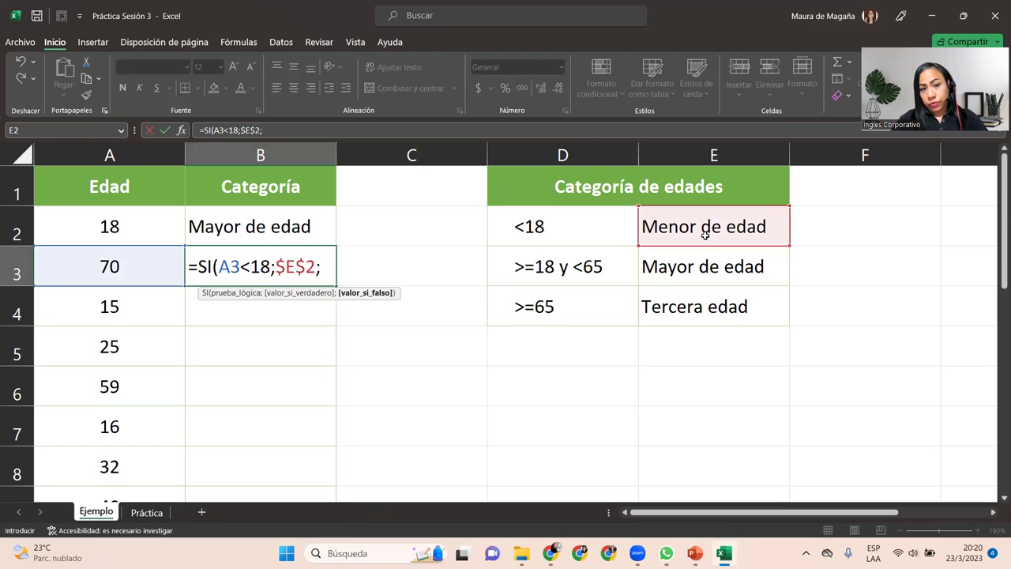
pyautogui.write('SI(')
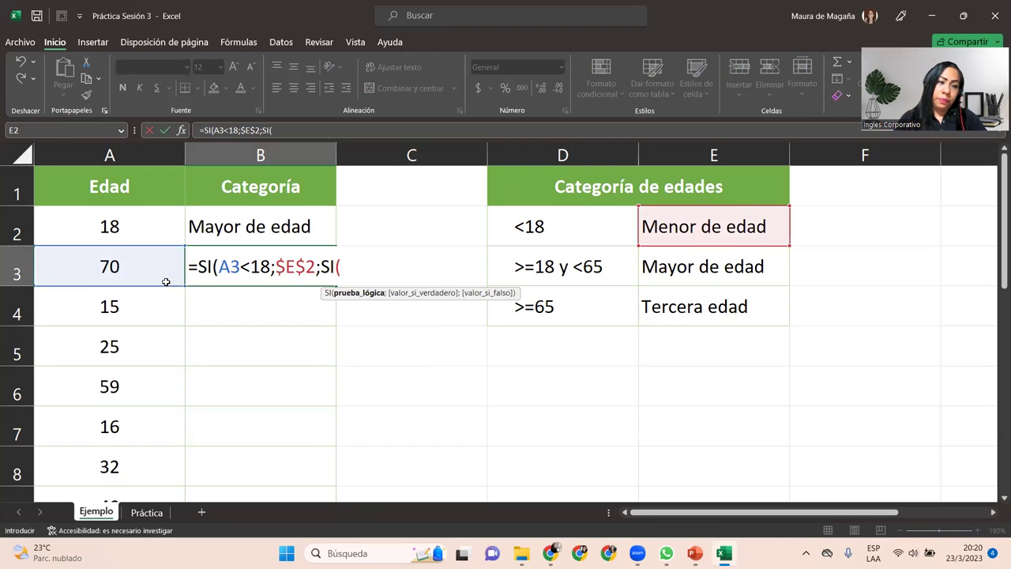
pyautogui.click(132, 269)
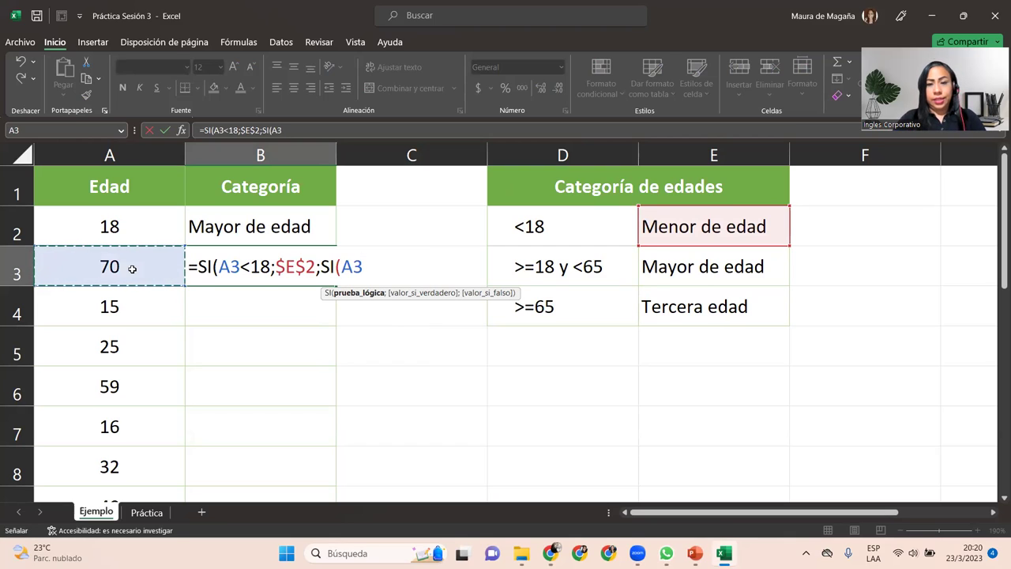
pyautogui.write('>')
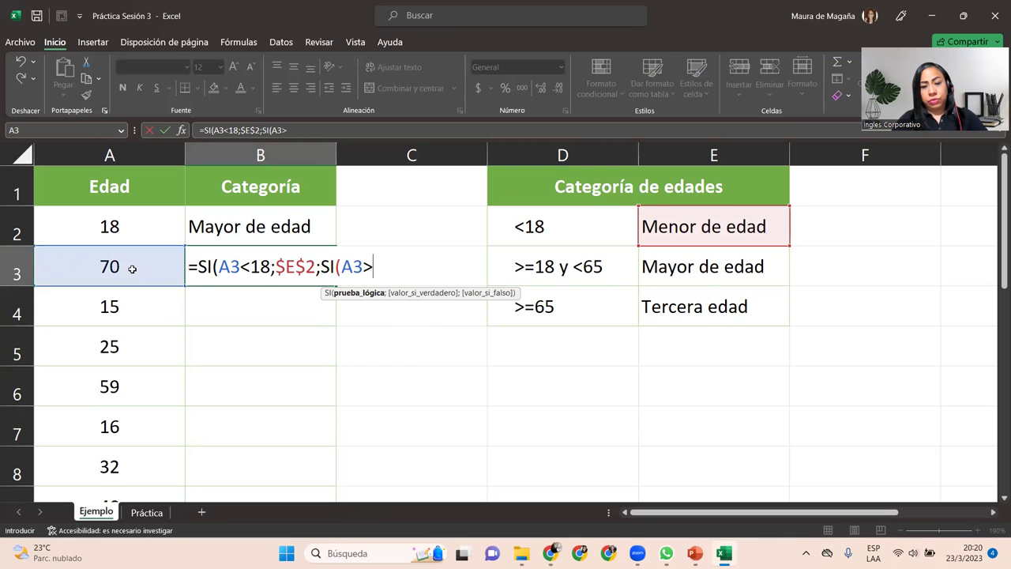
pyautogui.write('=65')
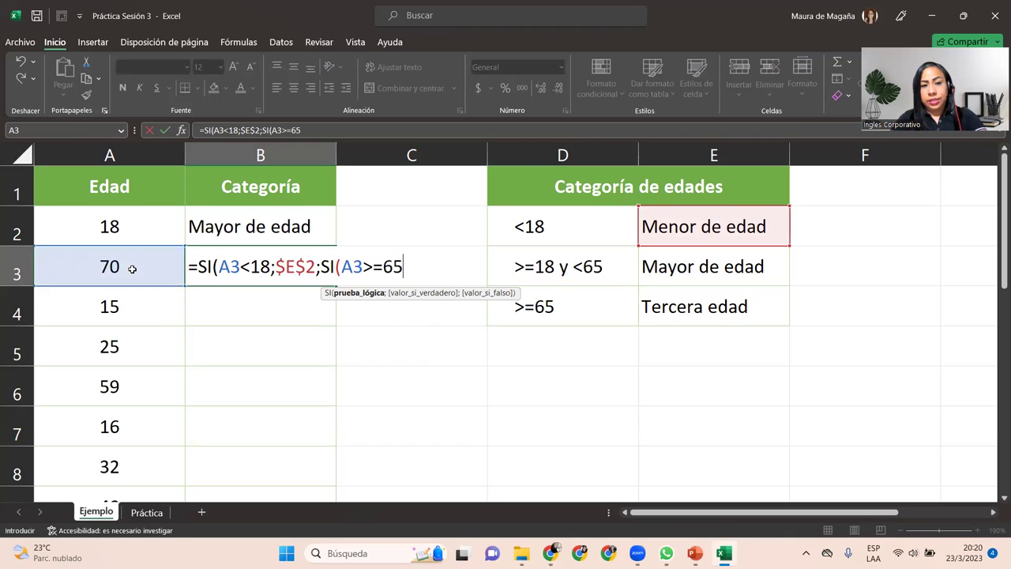
pyautogui.write(';')
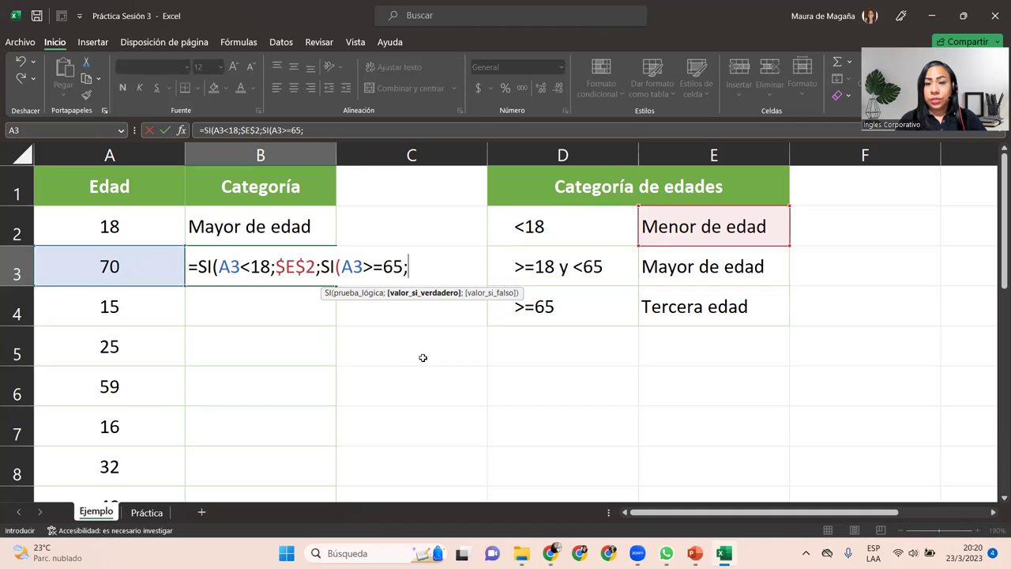
pyautogui.click(671, 321)
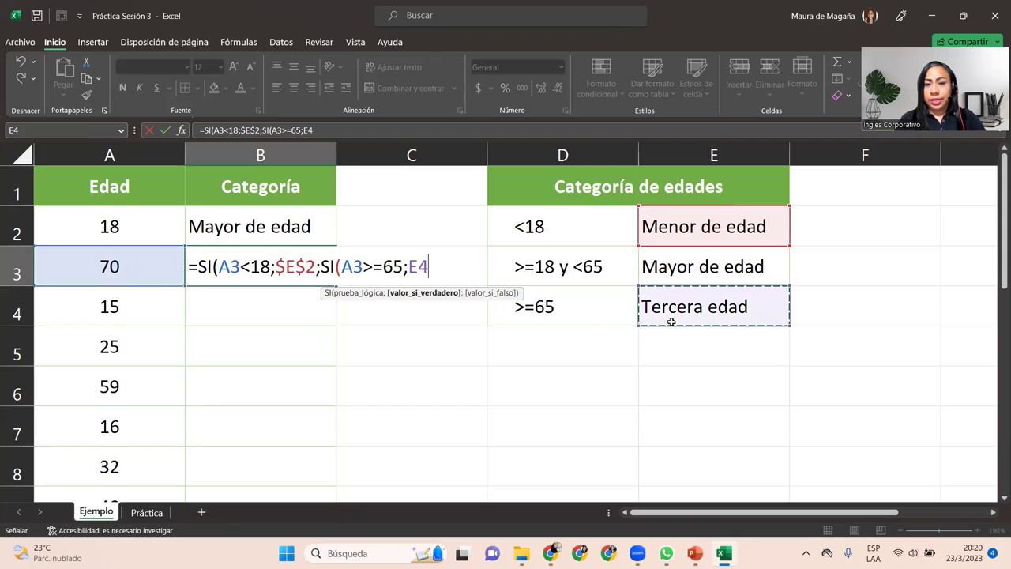
pyautogui.press('F4')
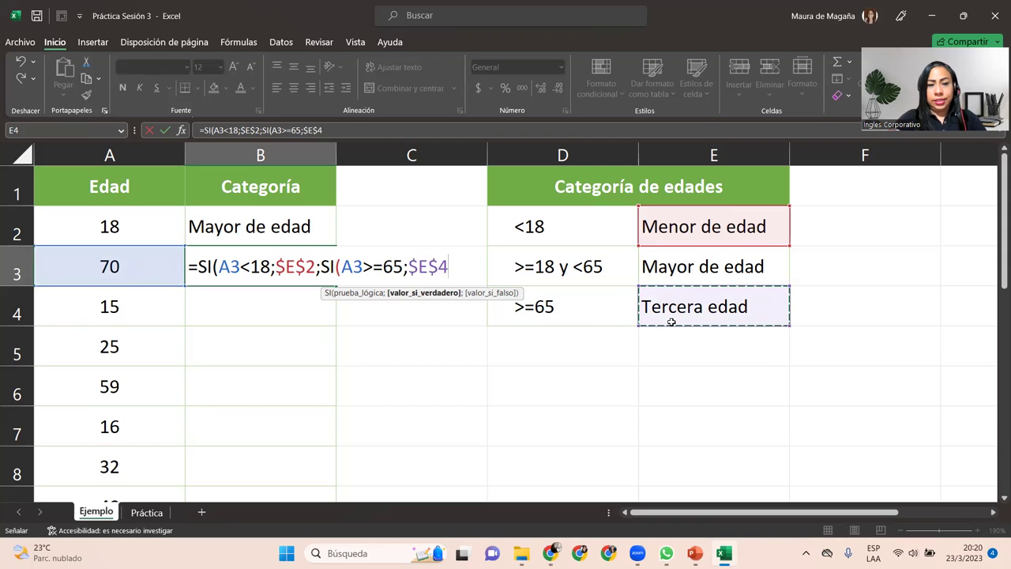
pyautogui.write(';')
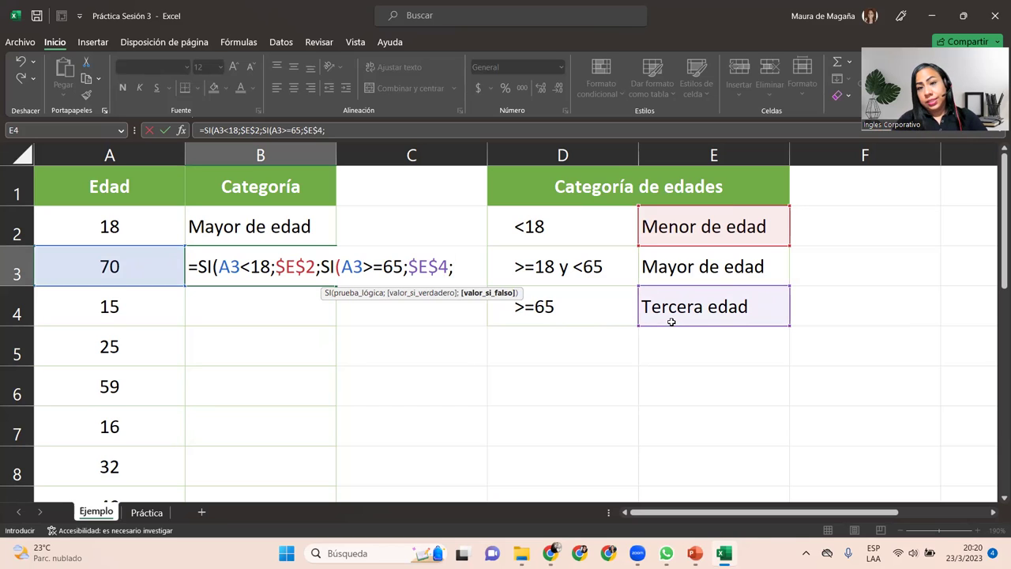
pyautogui.click(757, 270)
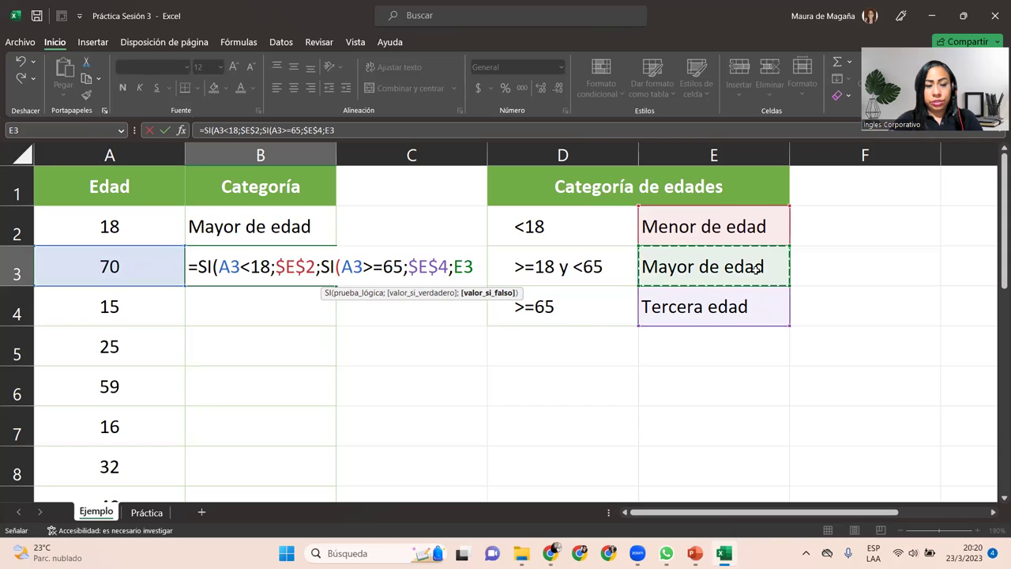
pyautogui.press('F4')
pyautogui.write(')')
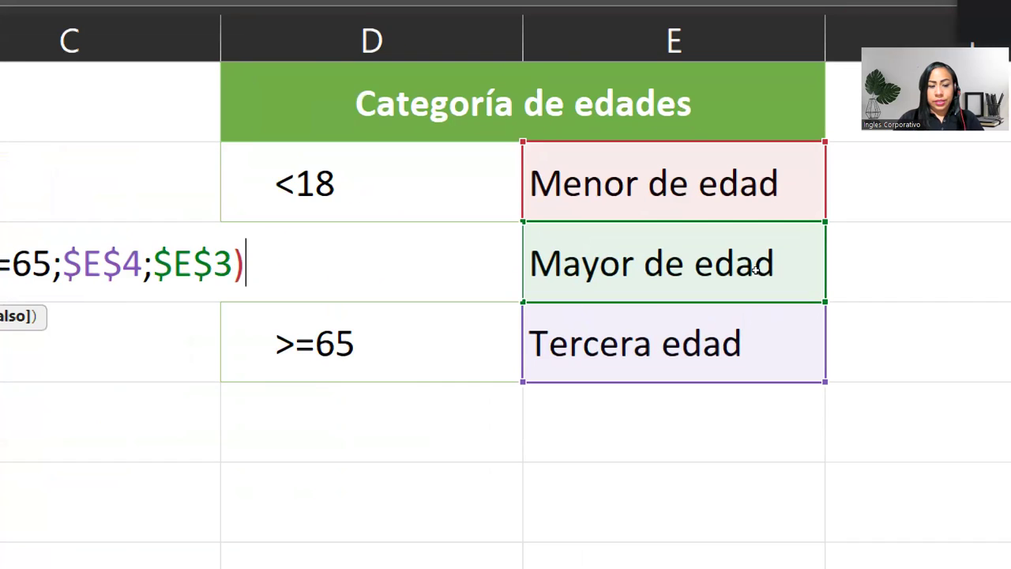
pyautogui.write(')')
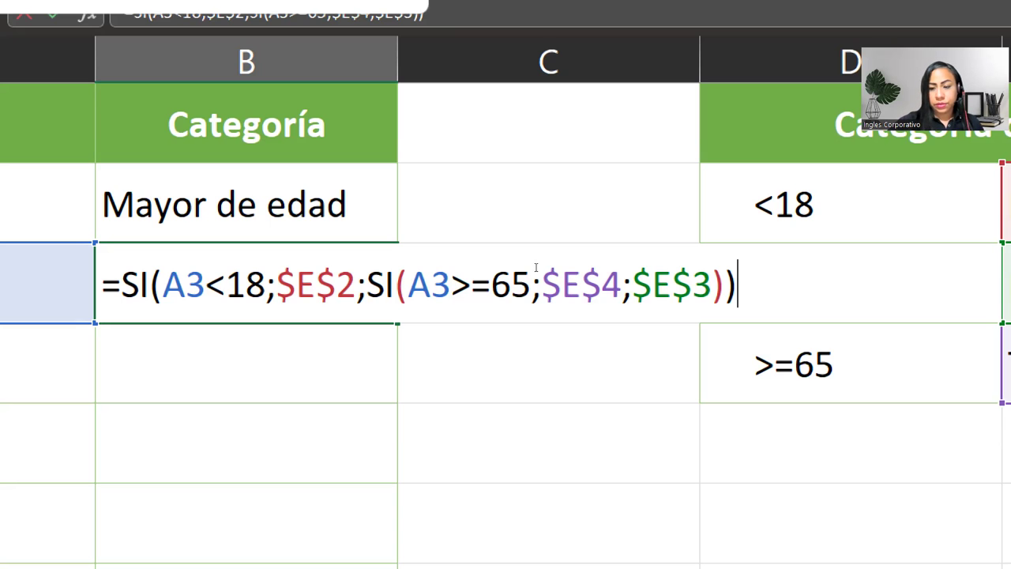
pyautogui.press('Return')
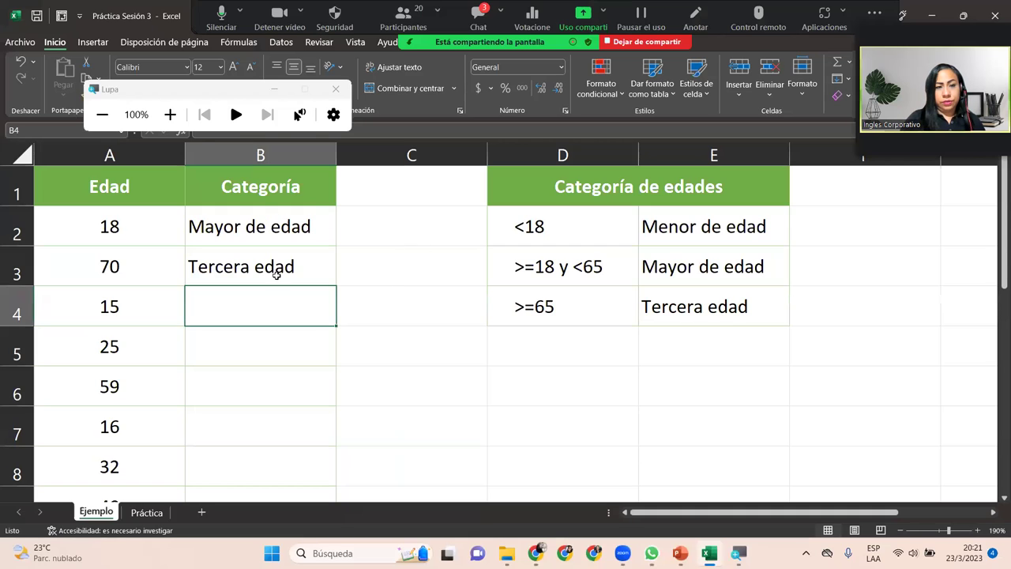
# Fill B3's formula down column B to row 15 and scroll through the categorised ages.
pyautogui.click(314, 282)
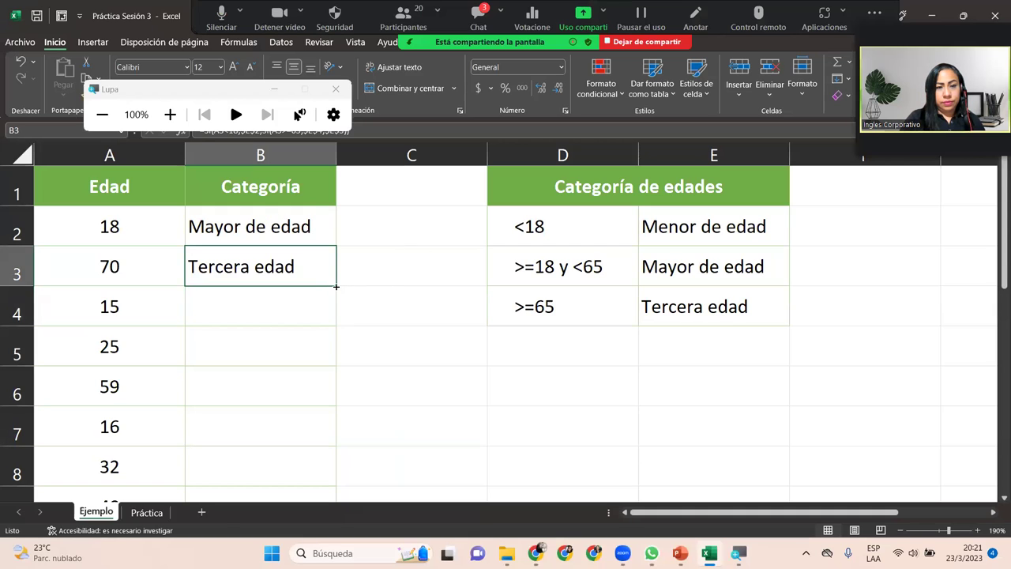
pyautogui.doubleClick(337, 286)
pyautogui.click(320, 292)
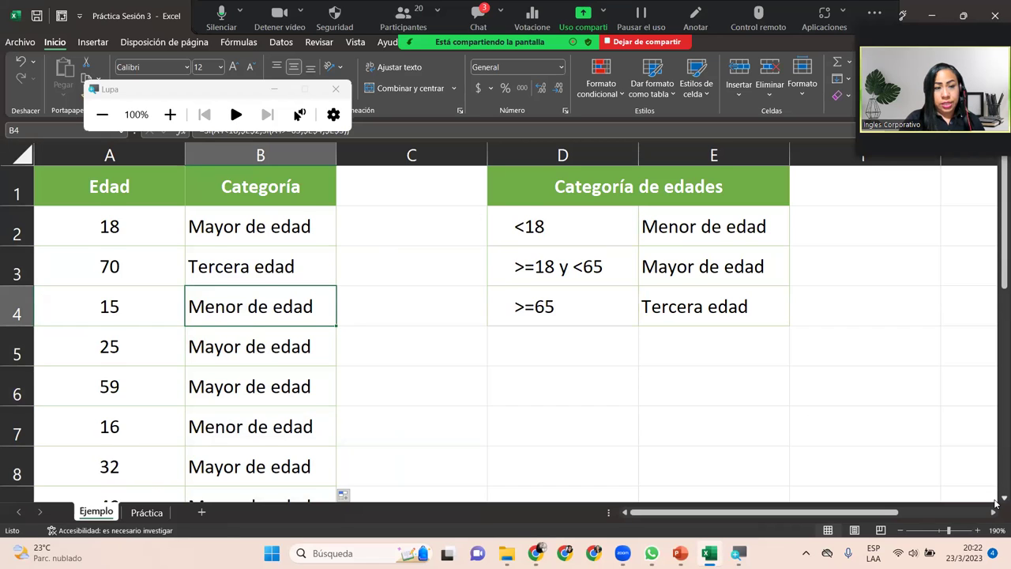
pyautogui.click(997, 500)
pyautogui.click(997, 500)
pyautogui.click(997, 500)
pyautogui.click(997, 500)
pyautogui.click(997, 501)
pyautogui.click(997, 500)
pyautogui.click(997, 500)
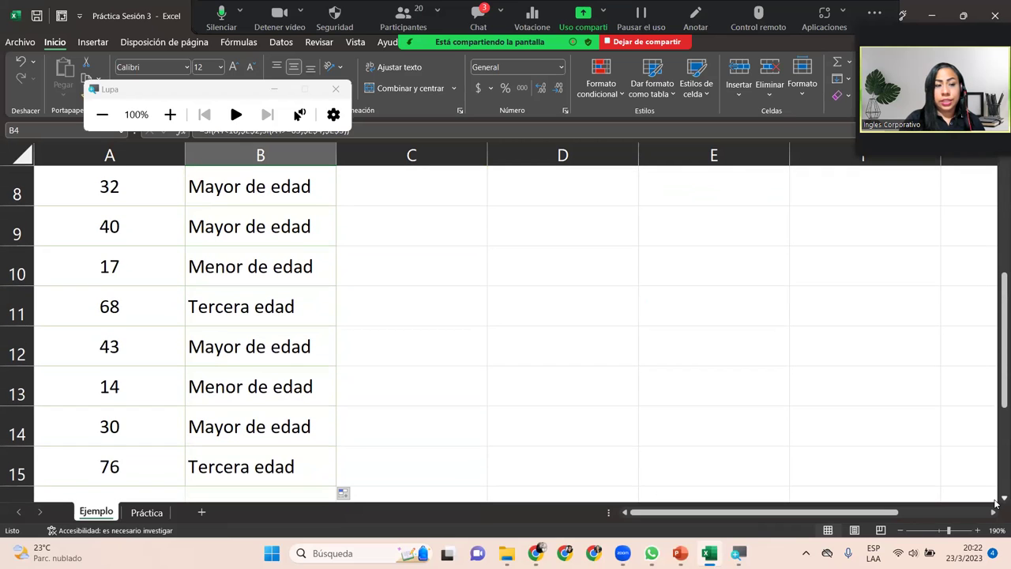
pyautogui.click(997, 500)
pyautogui.click(997, 500)
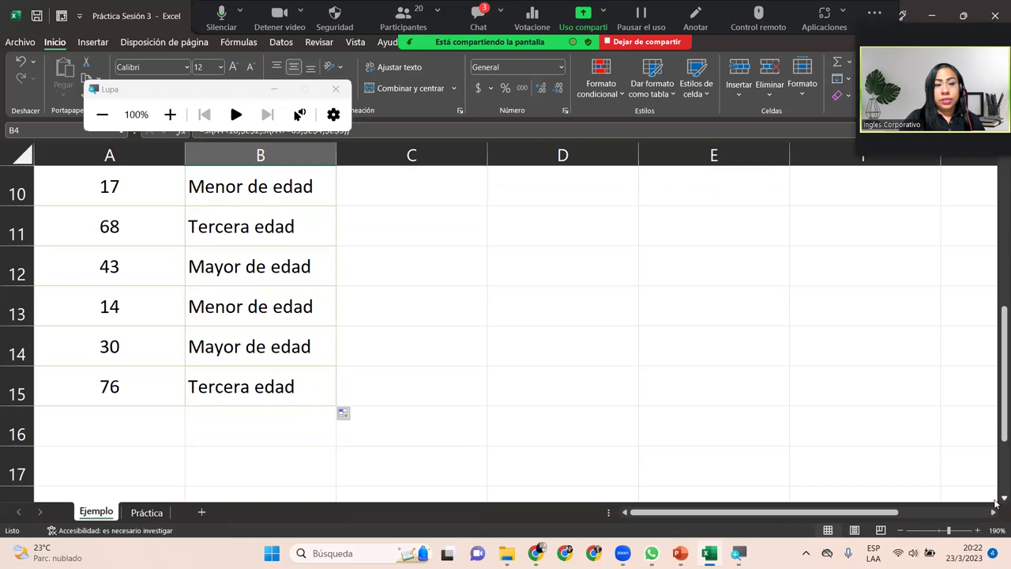
pyautogui.moveTo(997, 418); pyautogui.dragTo(997, 237)
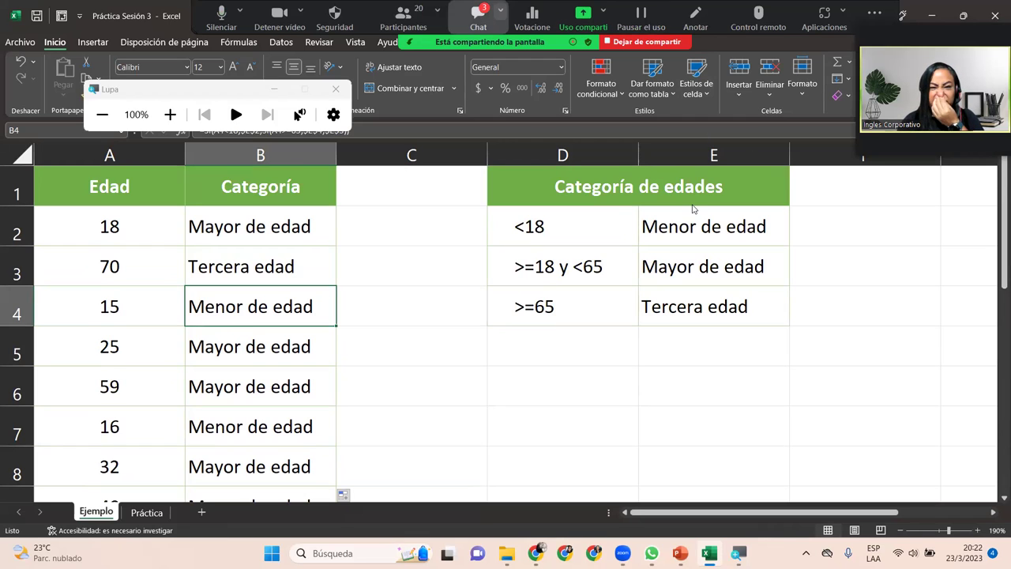
pyautogui.hotkey('alt', 'h')
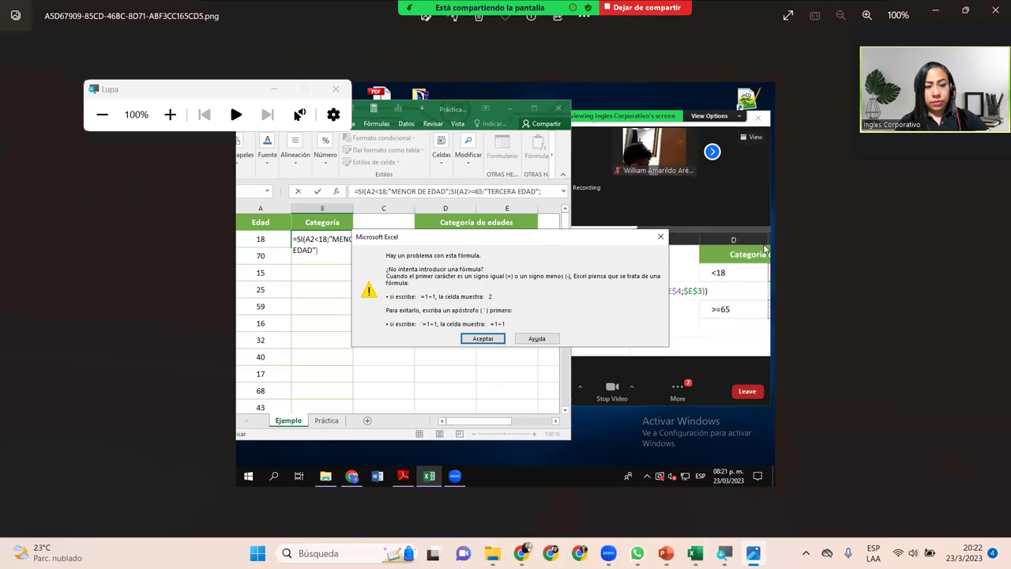
pyautogui.click(275, 89)
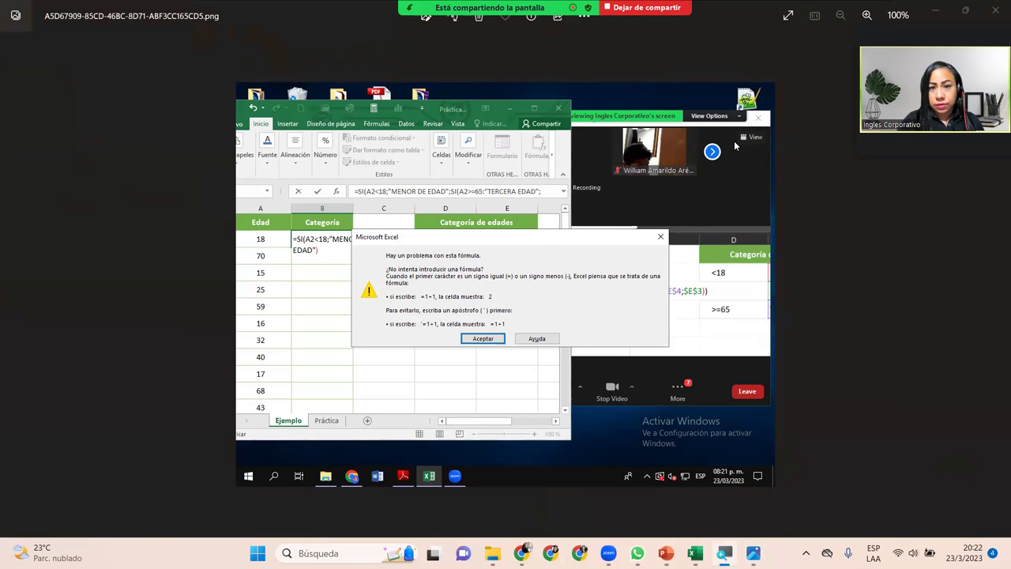
pyautogui.hotkey('alt', 'Tab')
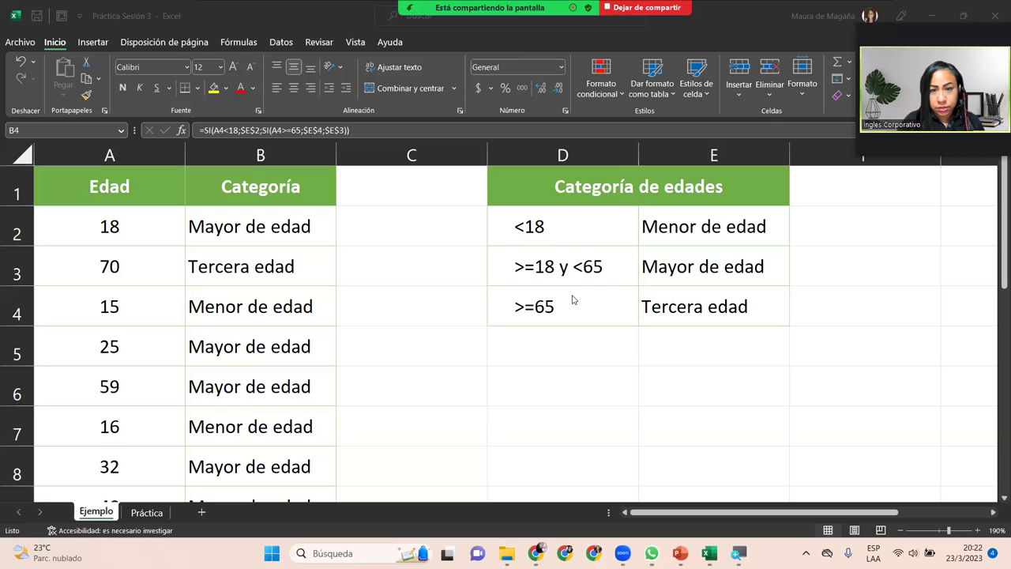
pyautogui.hotkey('alt', 'h')
pyautogui.scroll(4, 573, 296)
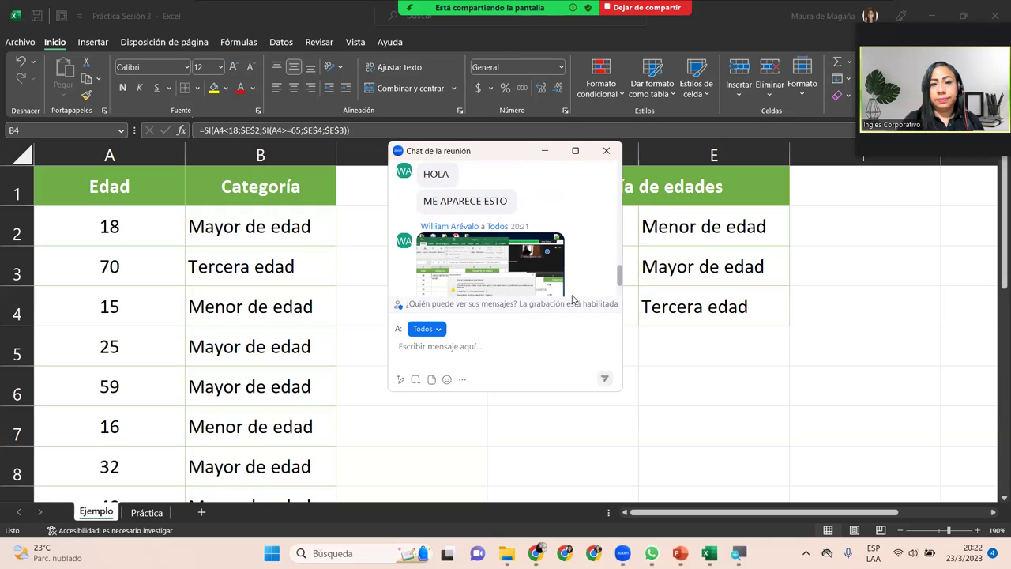
pyautogui.scroll(-3, 573, 299)
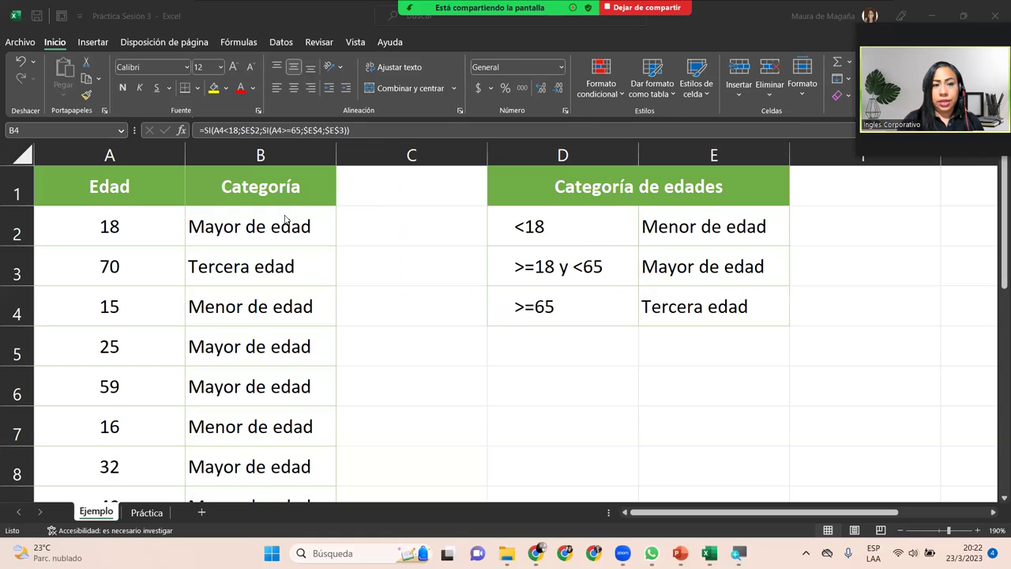
pyautogui.click(315, 226)
pyautogui.doubleClick(315, 226)
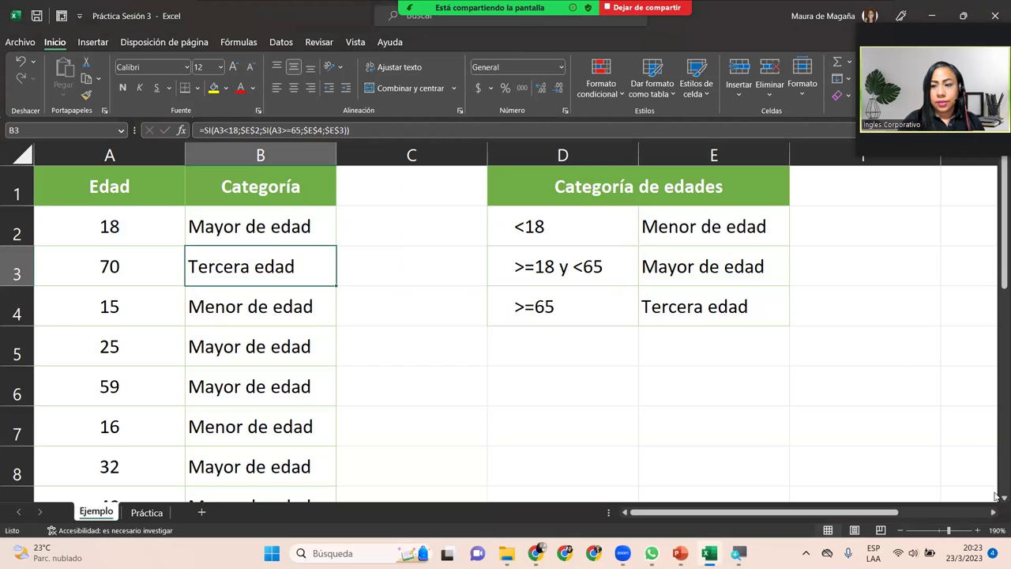
pyautogui.click(996, 500)
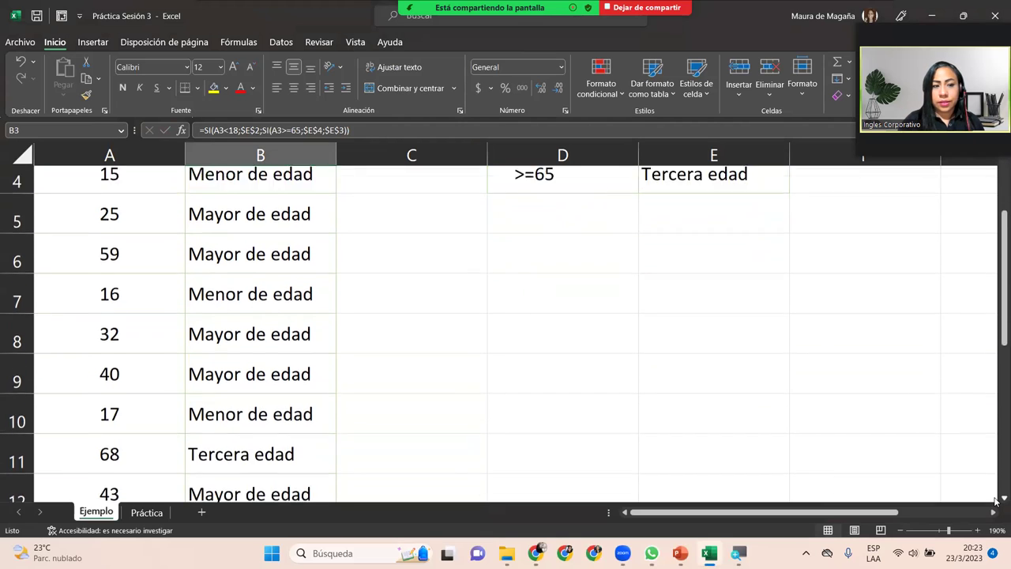
pyautogui.click(902, 530)
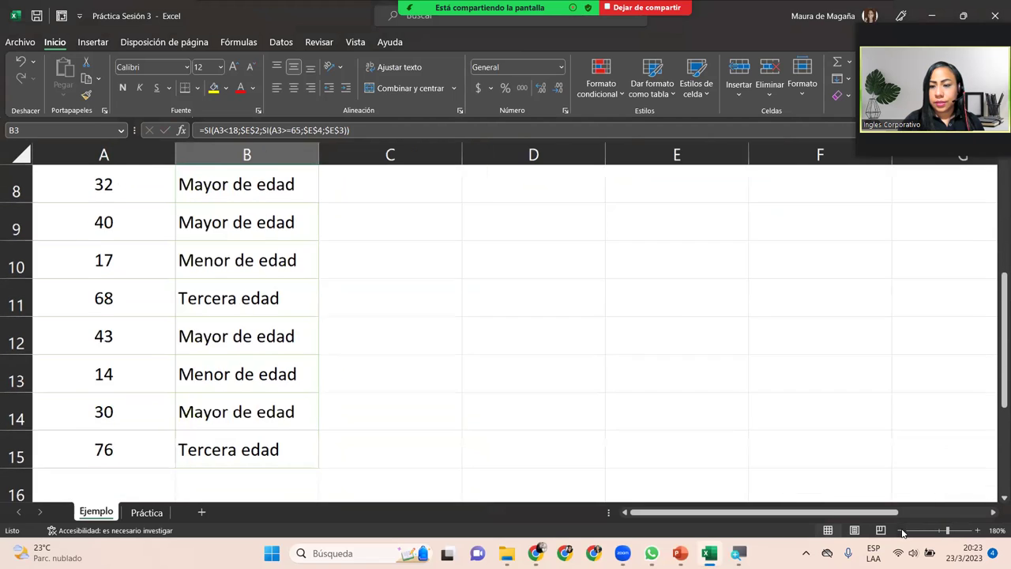
pyautogui.click(902, 530)
pyautogui.click(901, 530)
pyautogui.click(903, 533)
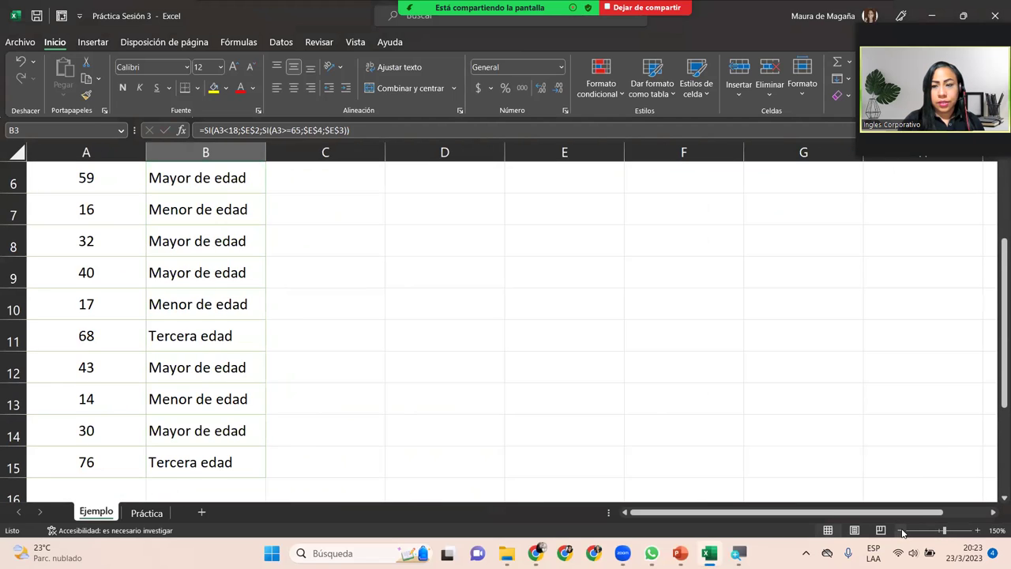
pyautogui.moveTo(997, 328); pyautogui.dragTo(995, 179)
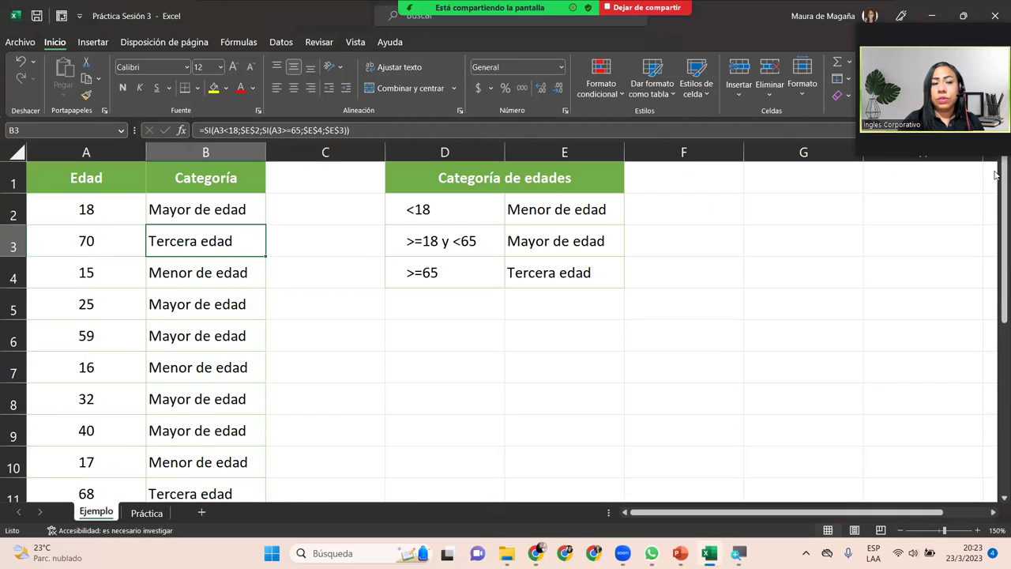
# Open B2's formula for editing and highlight the inner SI testing A2>=65.
pyautogui.doubleClick(240, 212)
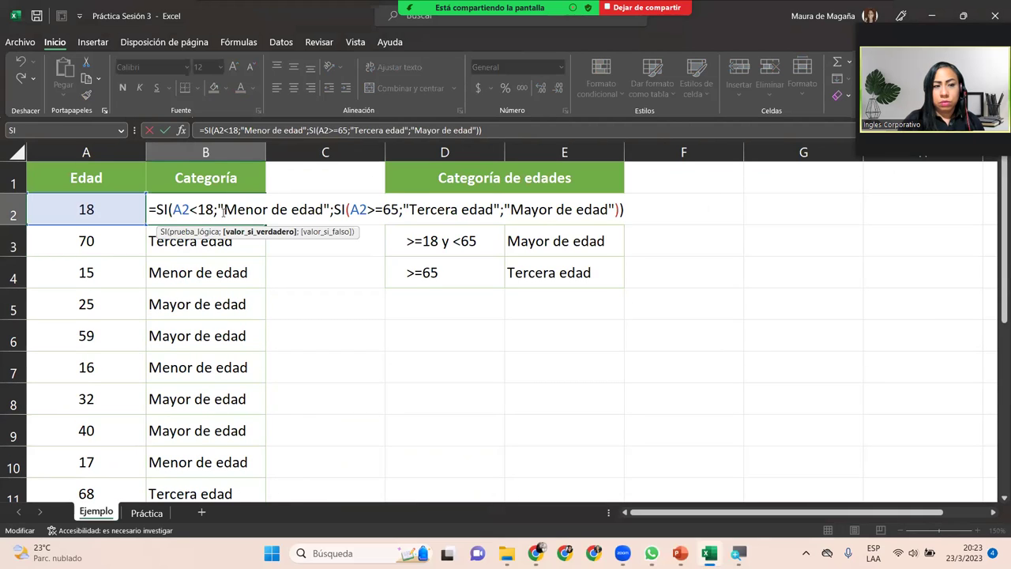
pyautogui.click(168, 209)
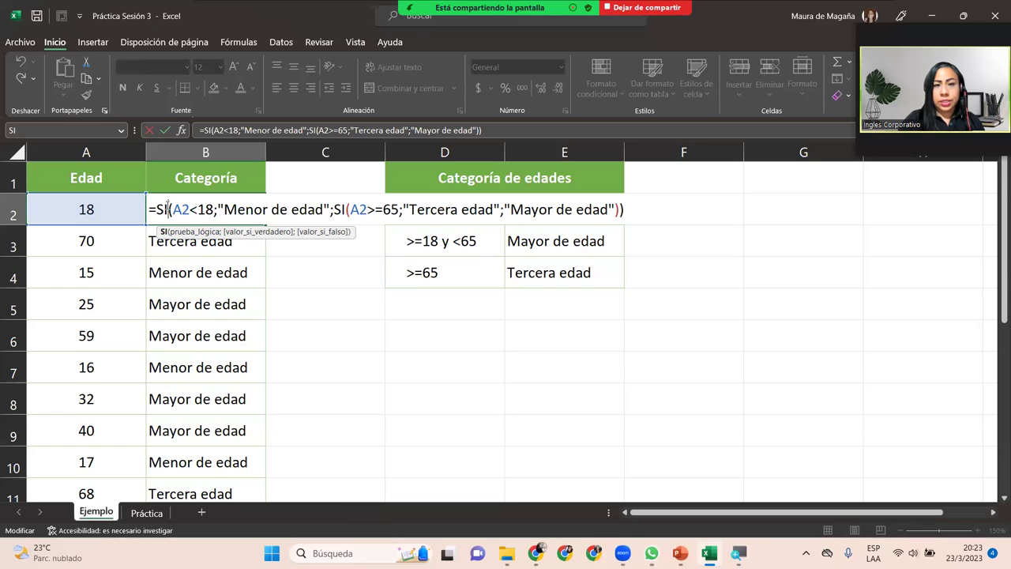
pyautogui.moveTo(350, 209); pyautogui.dragTo(334, 210)
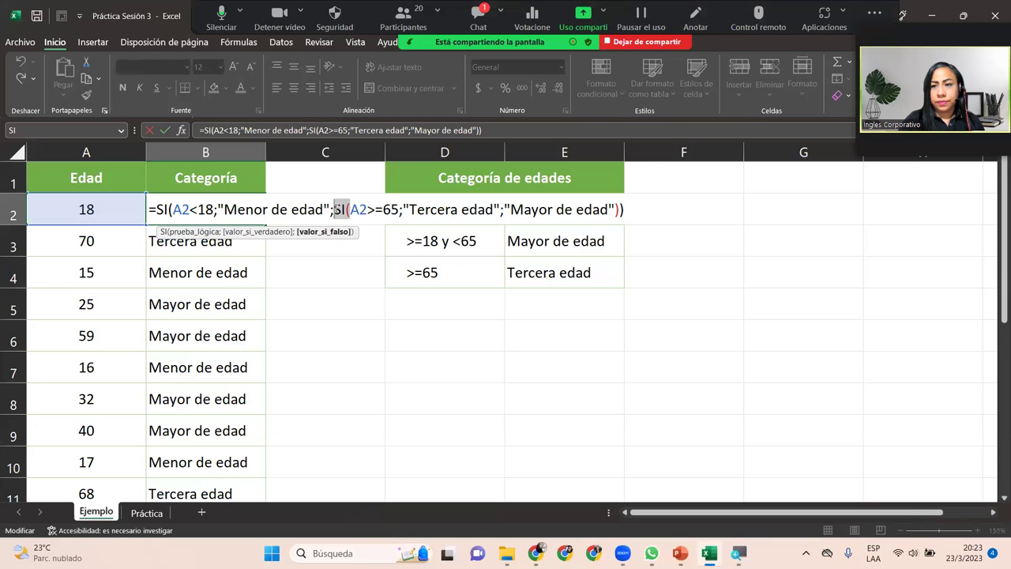
pyautogui.click(633, 207)
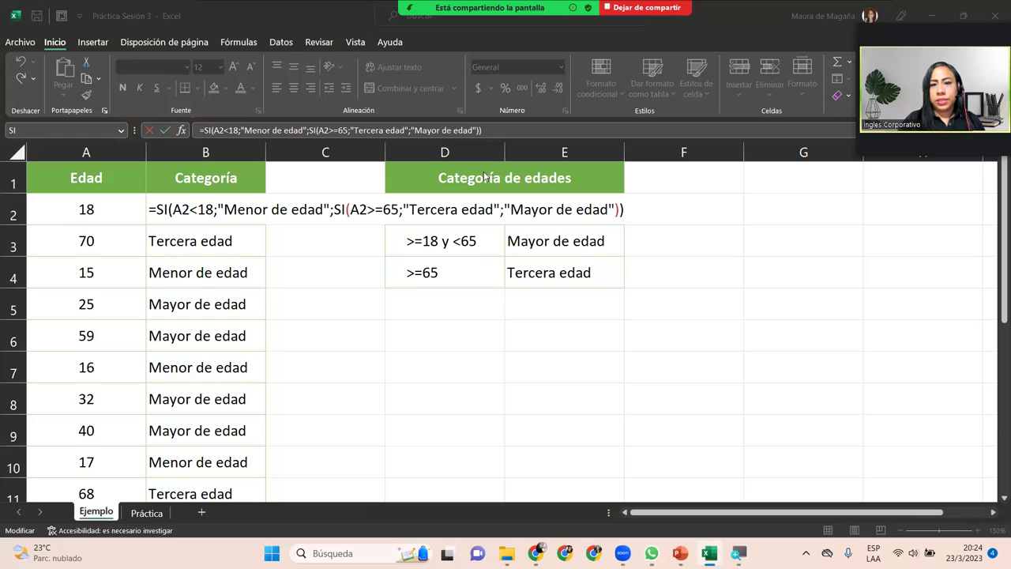
pyautogui.click(603, 12)
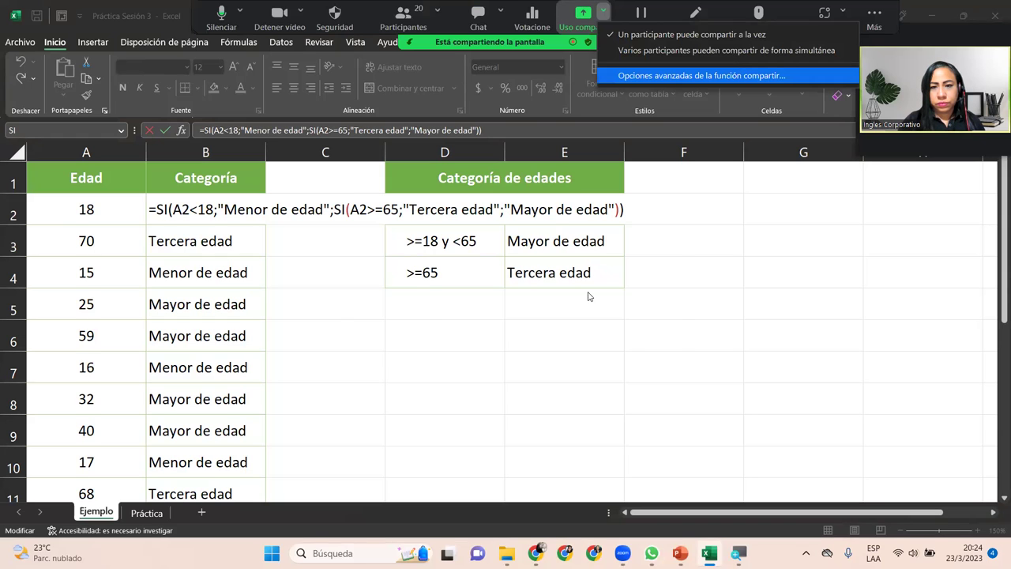
# Open and close Zoom's advanced screen-sharing options to view the other shared Excel workbook.
pyautogui.press('Return')
pyautogui.press('Escape')
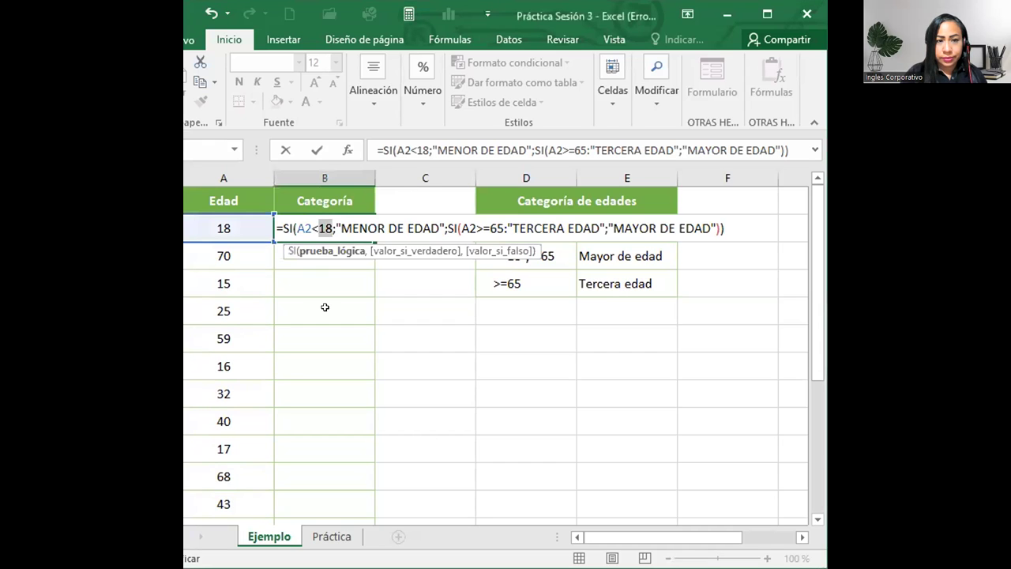
# Replace the colon after A2>=65 in B2's formula with a semicolon and dismiss the error.
pyautogui.click(341, 229)
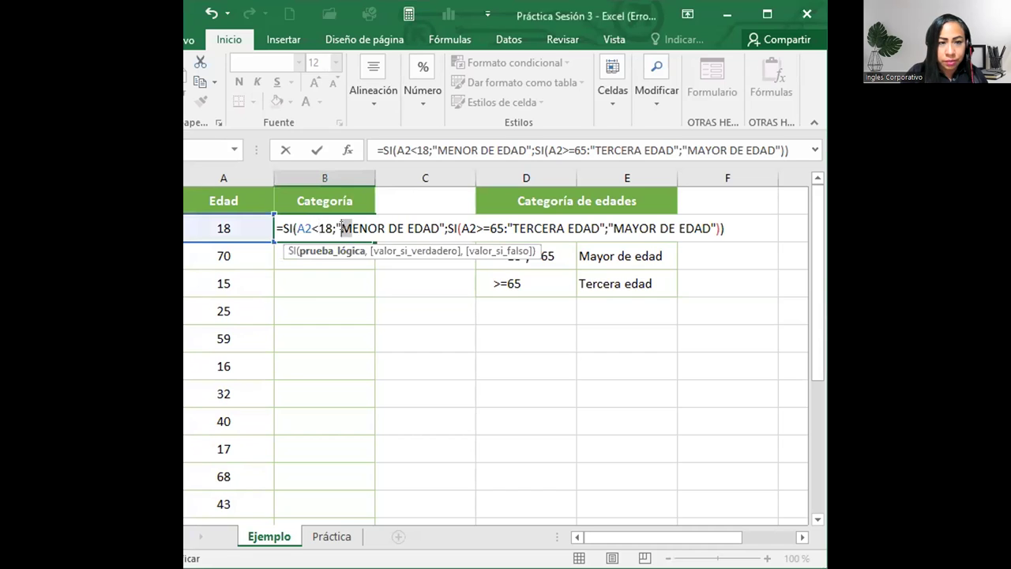
pyautogui.click(282, 228)
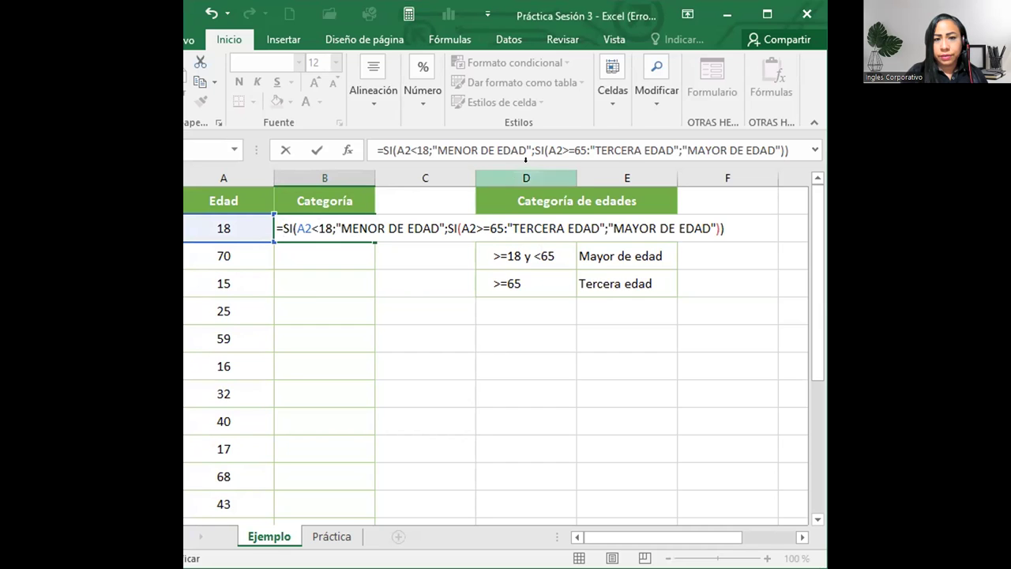
pyautogui.click(499, 228)
pyautogui.press('BackSpace')
pyautogui.write(';')
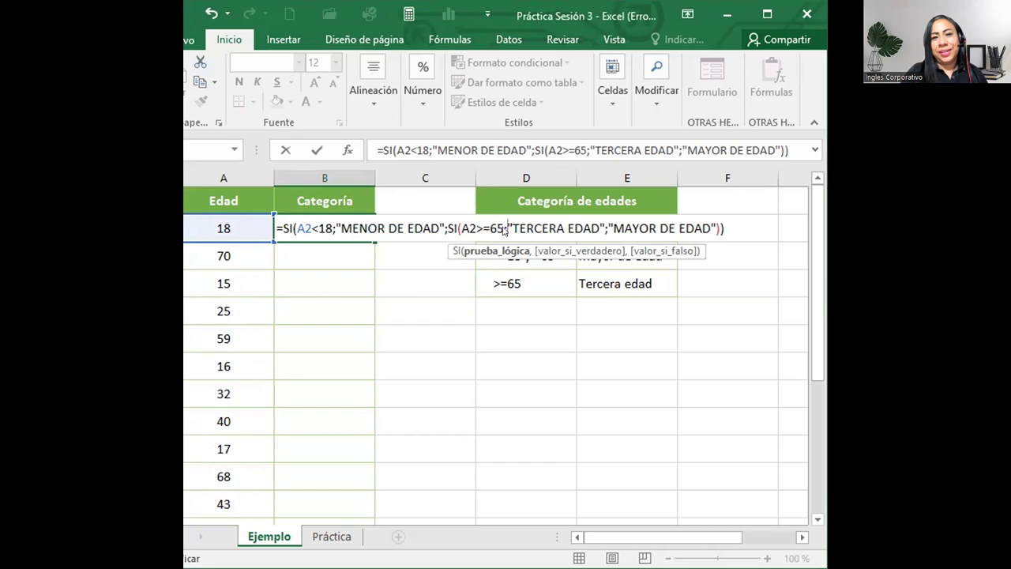
pyautogui.press('Return')
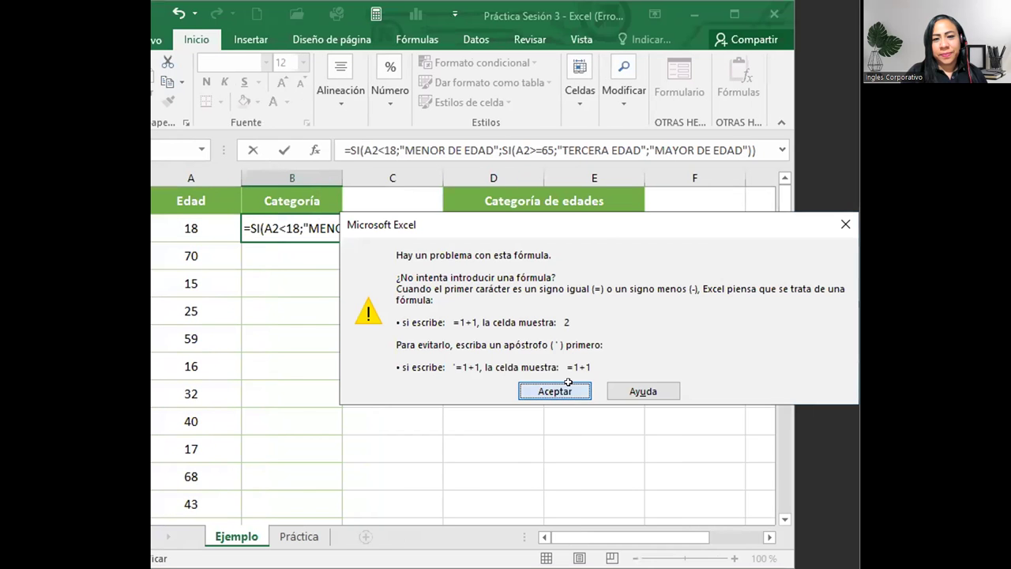
pyautogui.click(568, 383)
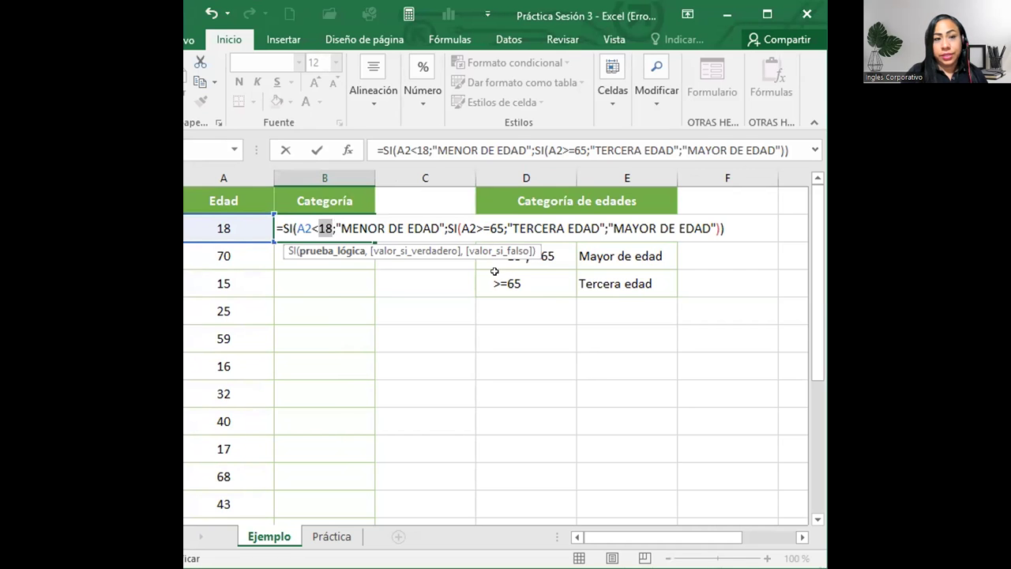
# Change the separators after 18, MENOR DE EDAD, TERCERA EDAD and 65 to commas.
pyautogui.click(330, 229)
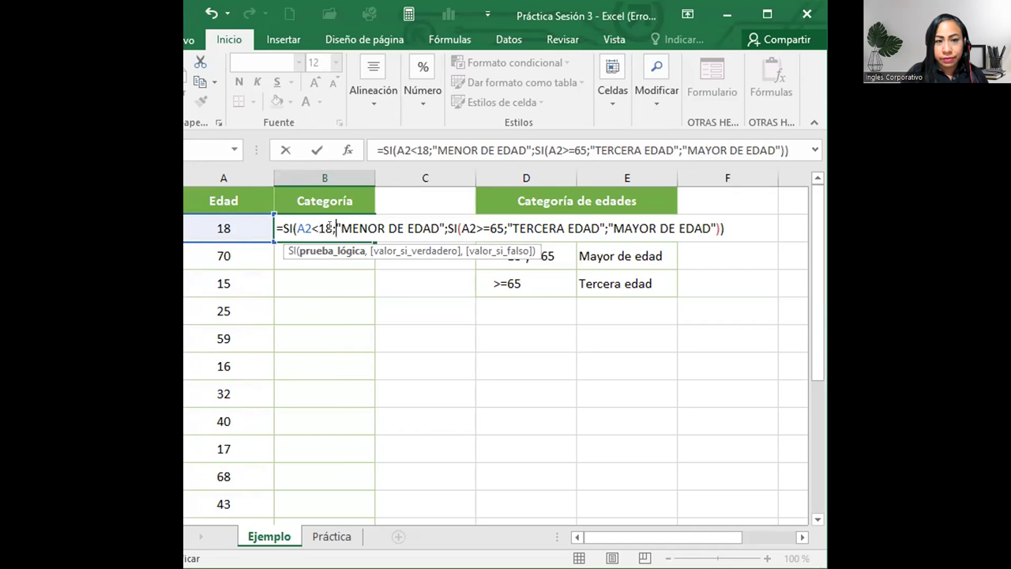
pyautogui.press('BackSpace')
pyautogui.write(',')
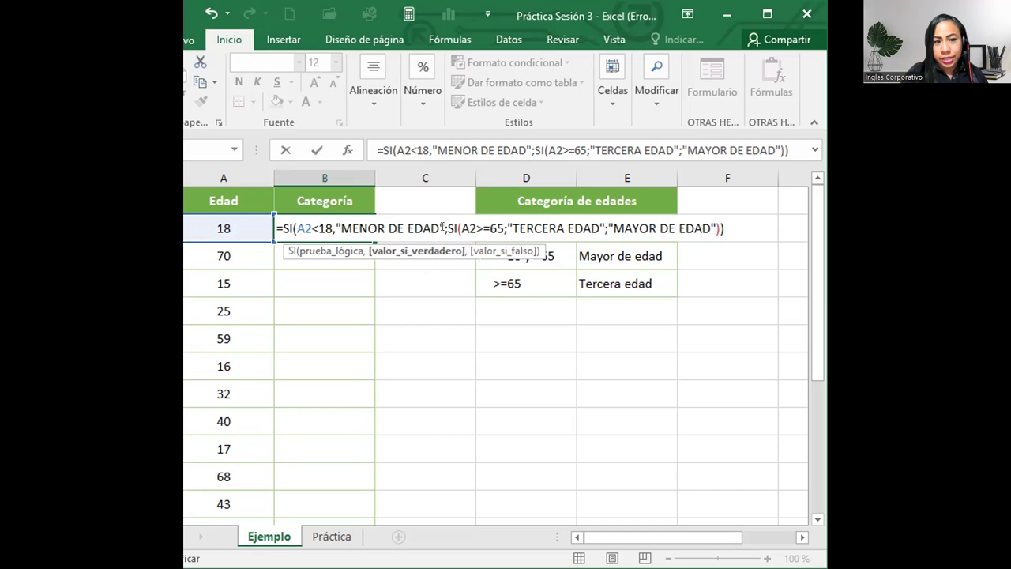
pyautogui.click(445, 229)
pyautogui.press('BackSpace')
pyautogui.write(',')
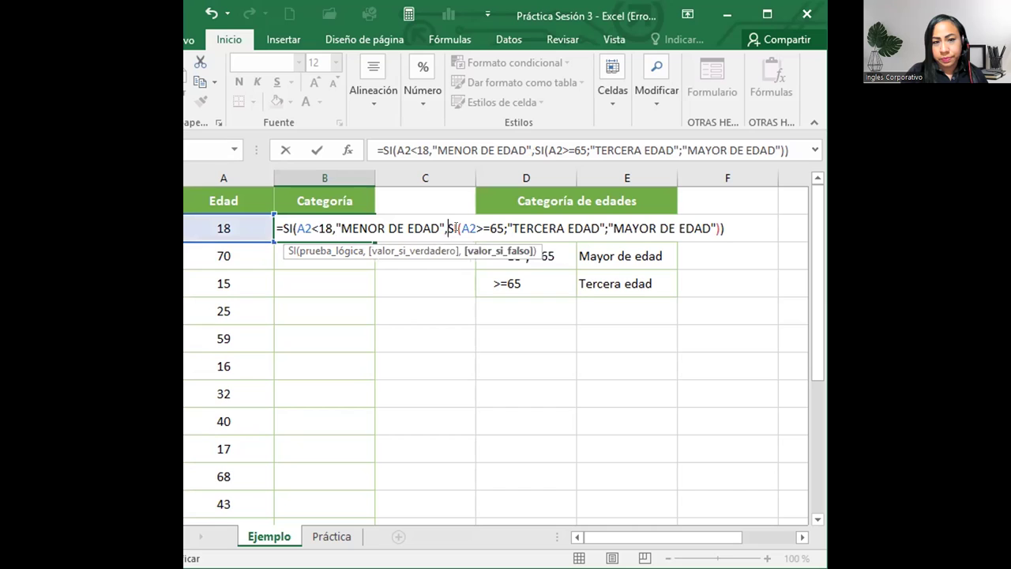
pyautogui.click(604, 225)
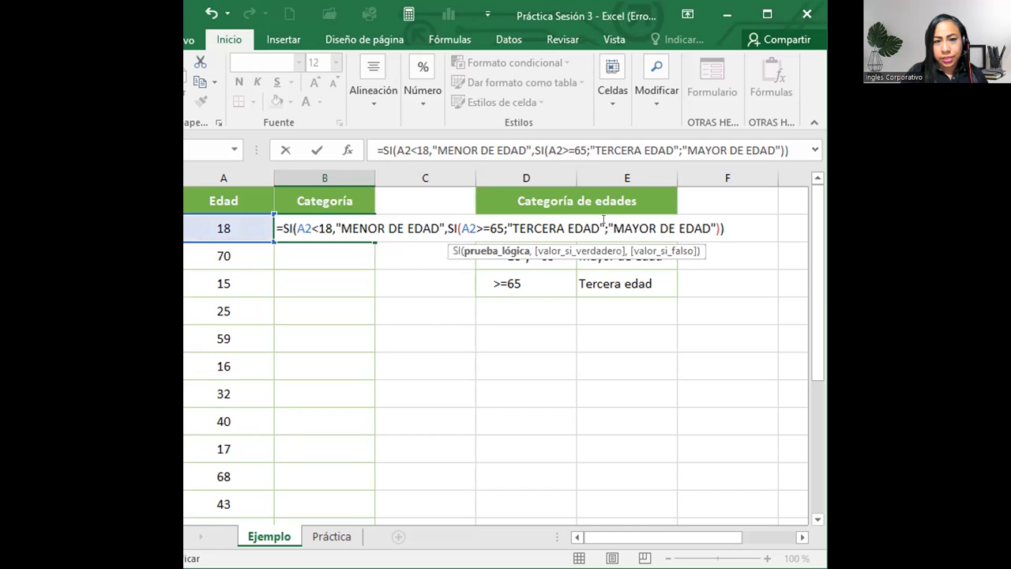
pyautogui.press('BackSpace')
pyautogui.write(',')
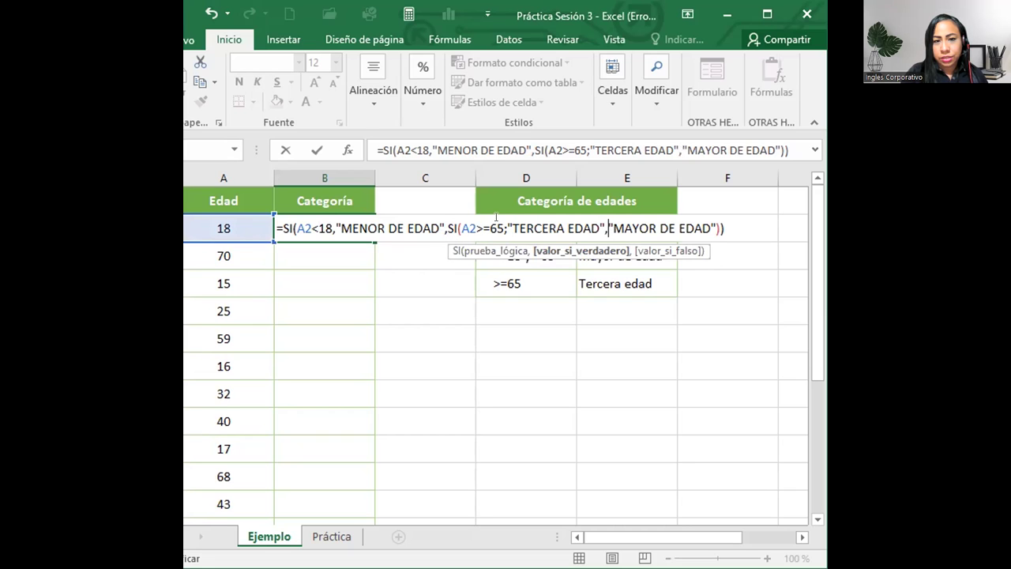
pyautogui.click(505, 226)
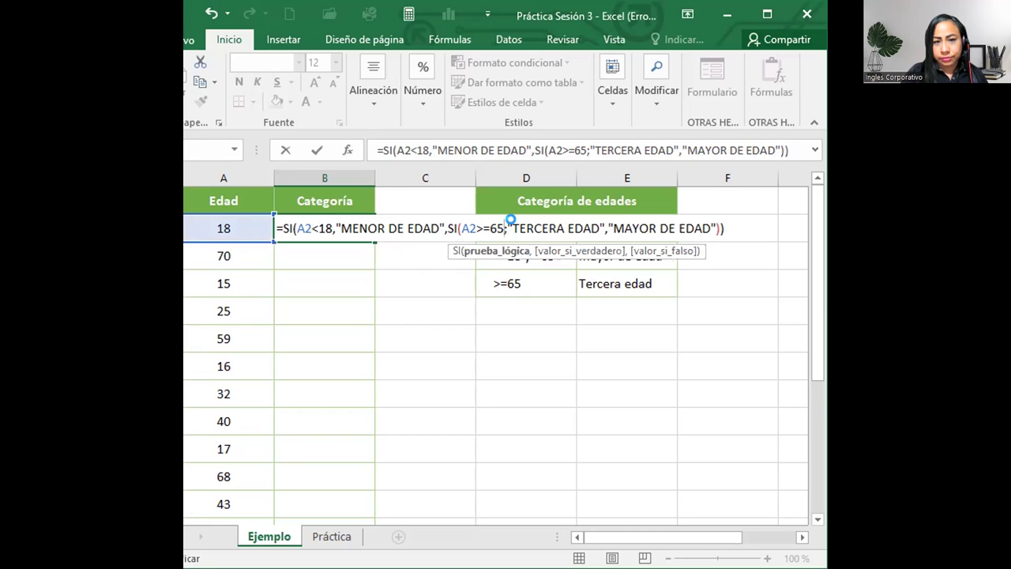
pyautogui.press('BackSpace')
pyautogui.press('Return')
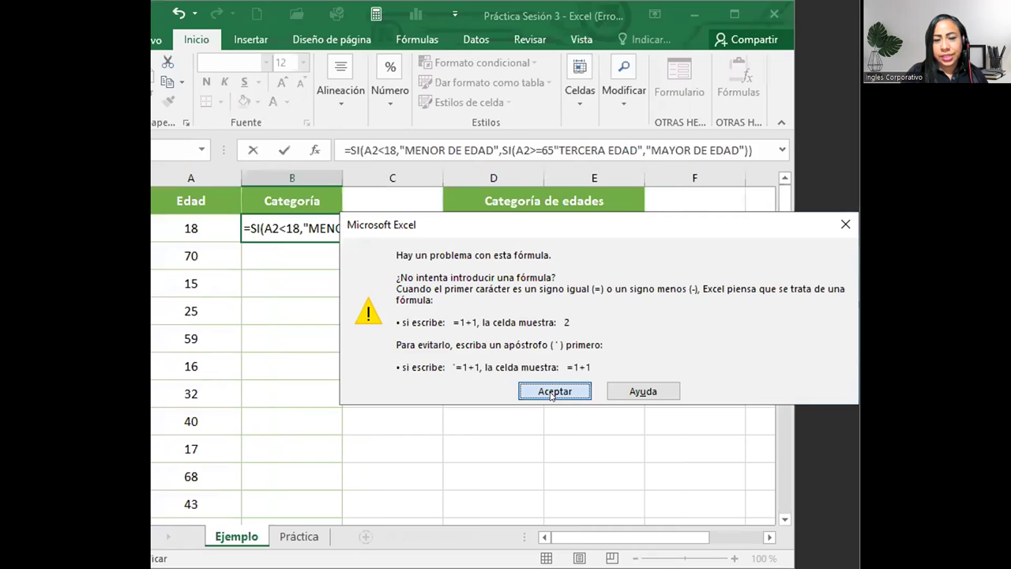
pyautogui.press('Return')
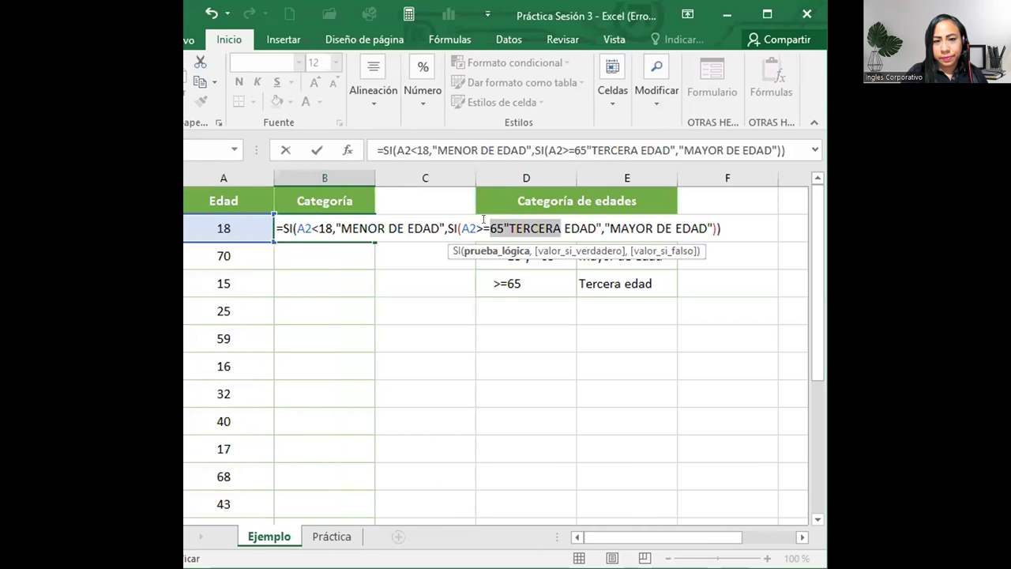
# Insert the missing comma after 65, enter B2's formula and save the workbook.
pyautogui.click(485, 231)
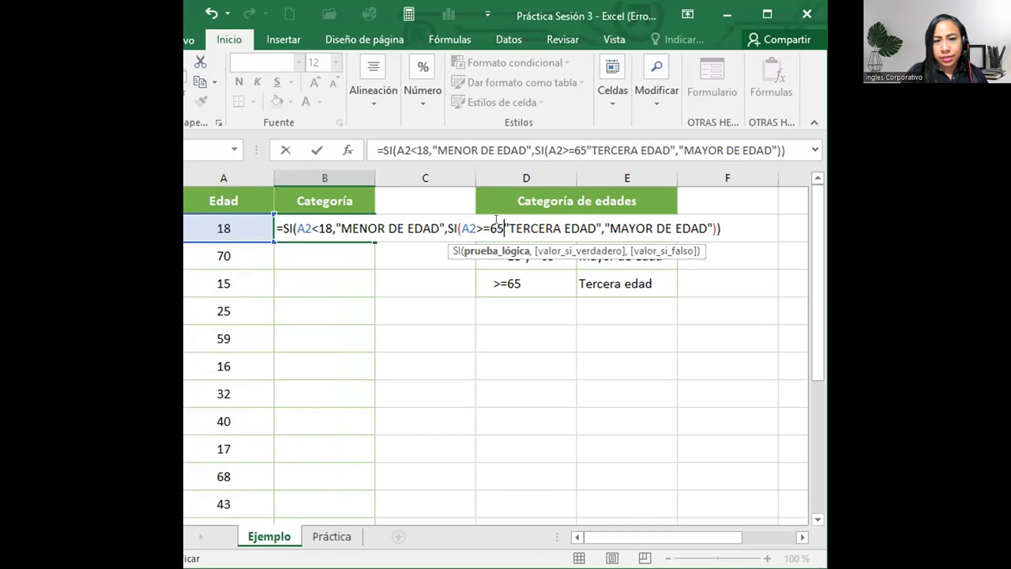
pyautogui.write(',')
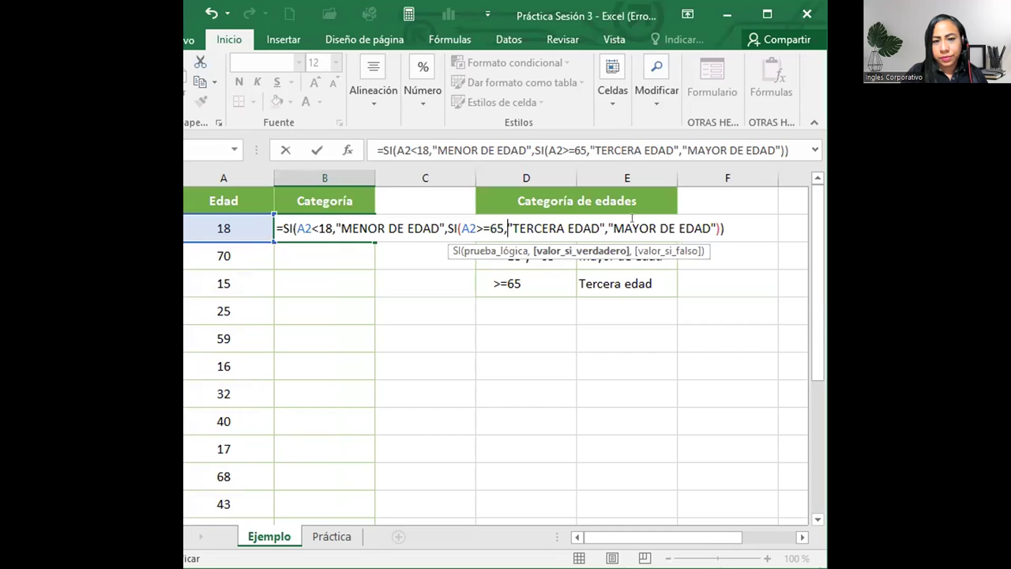
pyautogui.press('Return')
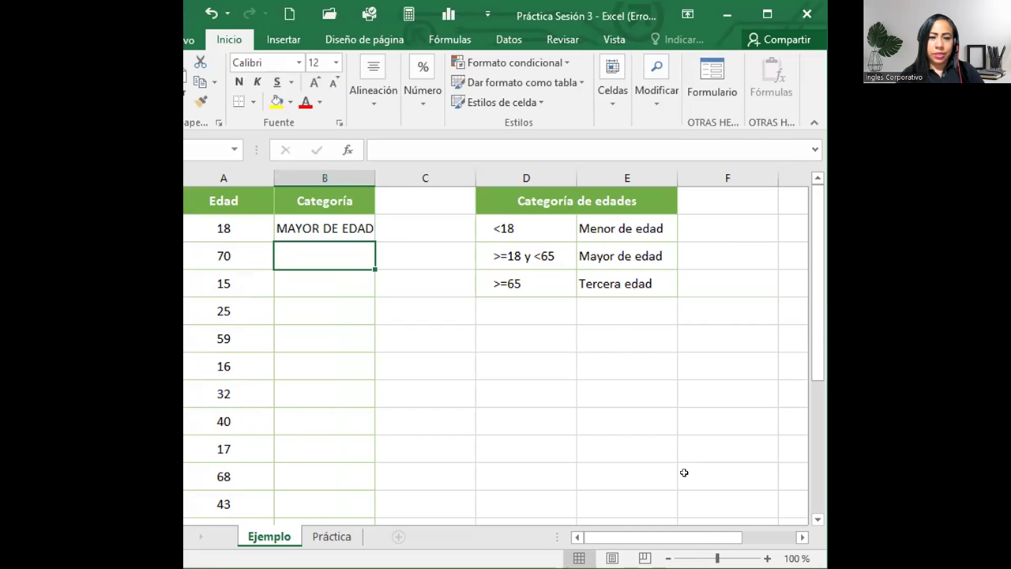
pyautogui.hotkey('ctrl', 's')
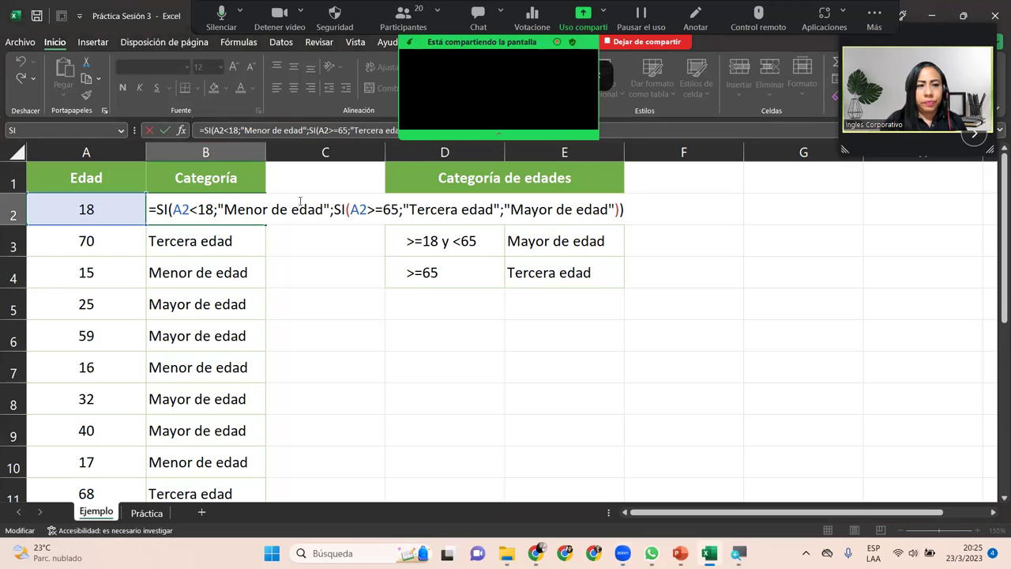
# Inspect B2's logical test A2<18 and true value, then switch to the Práctica sheet.
pyautogui.click(199, 208)
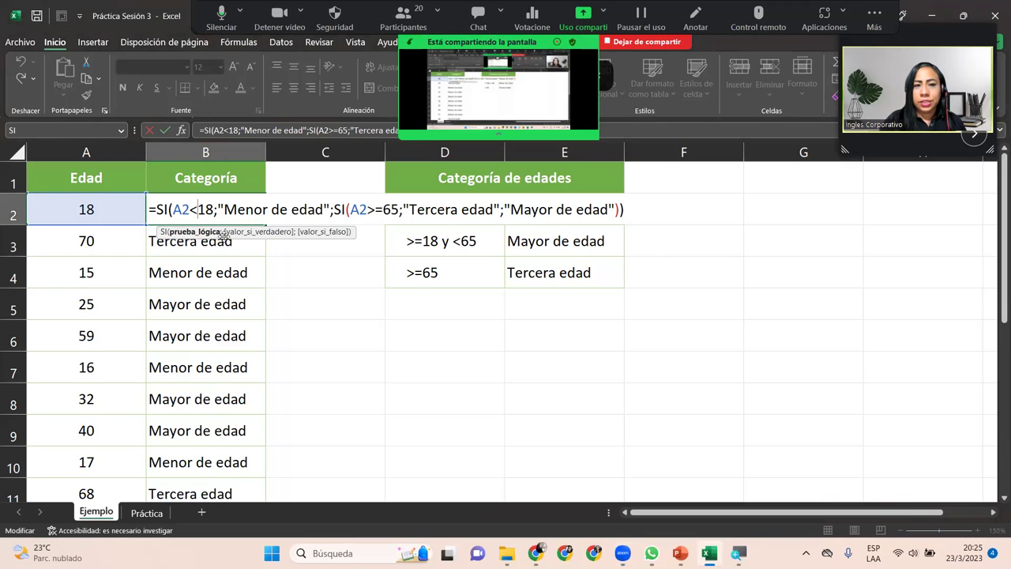
pyautogui.click(194, 231)
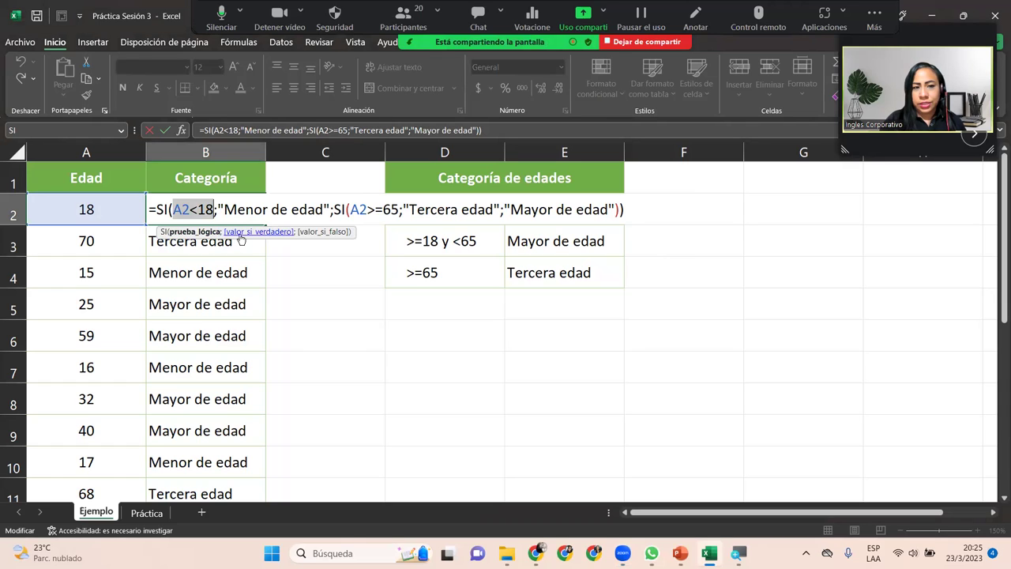
pyautogui.click(286, 233)
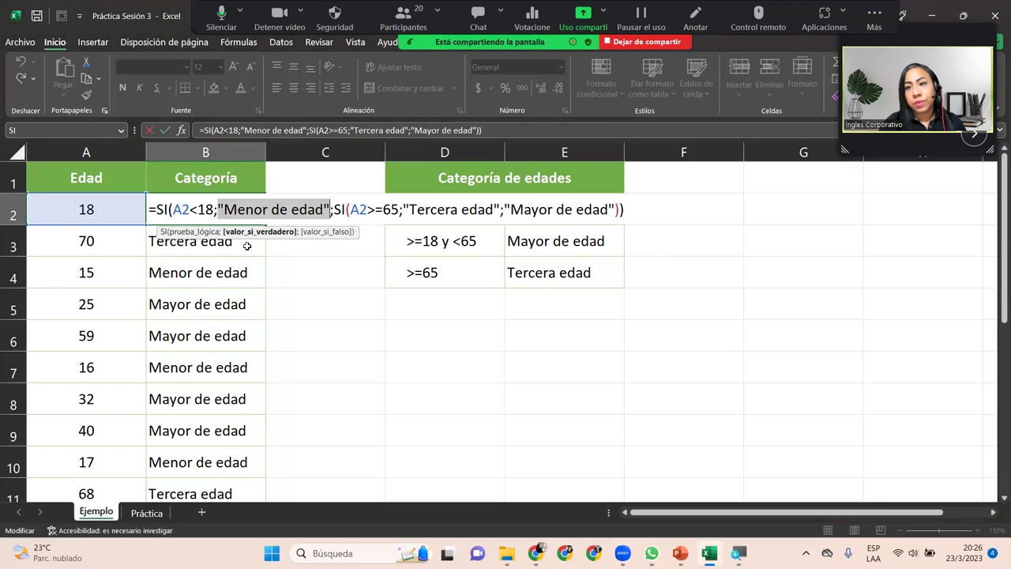
pyautogui.click(247, 247)
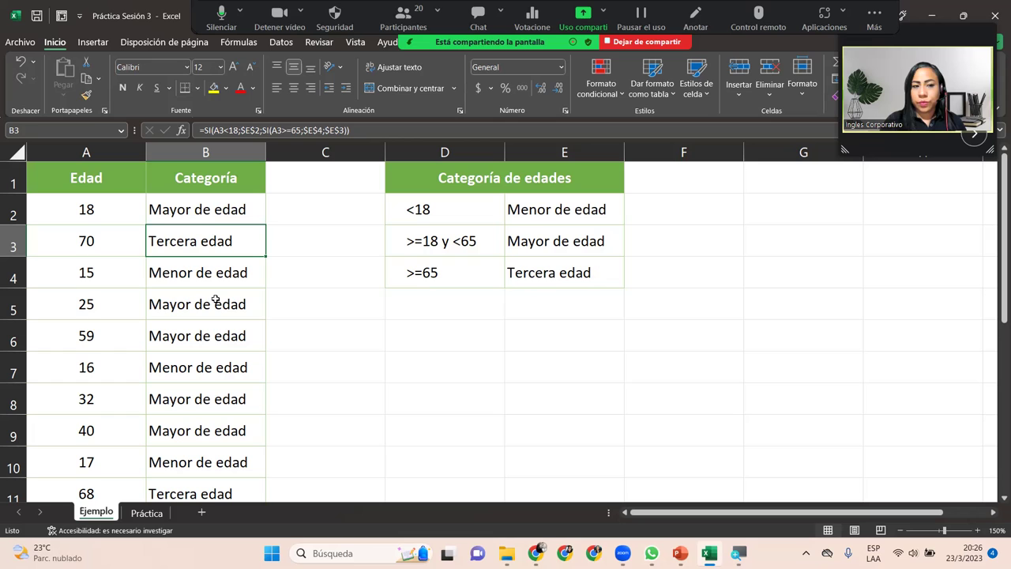
pyautogui.click(146, 514)
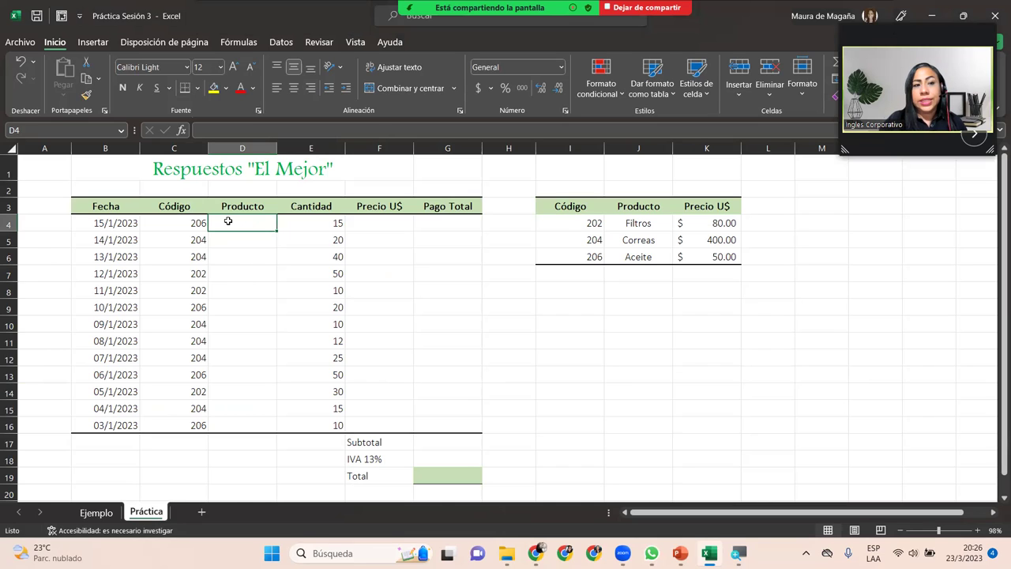
pyautogui.click(161, 222)
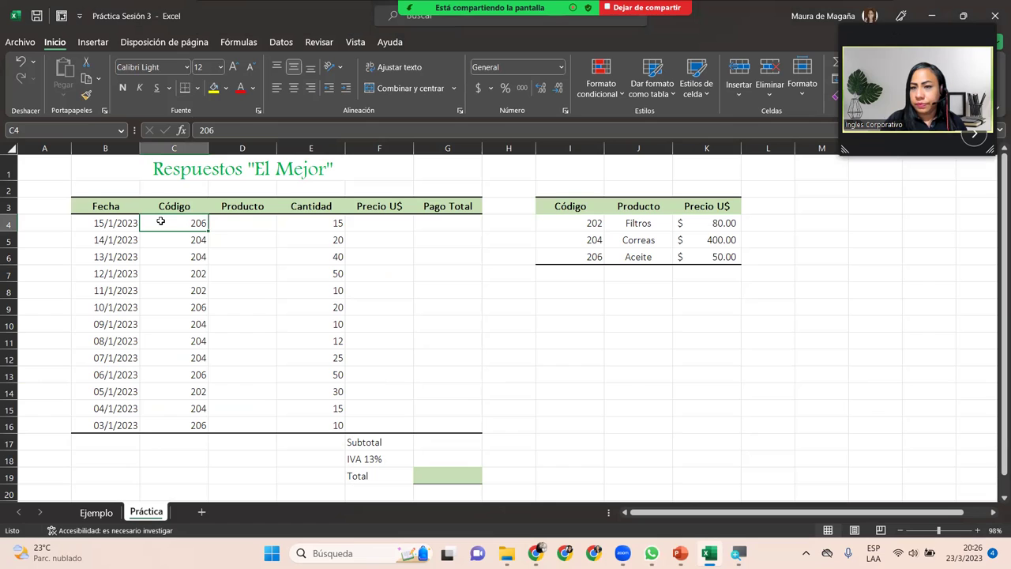
pyautogui.click(237, 226)
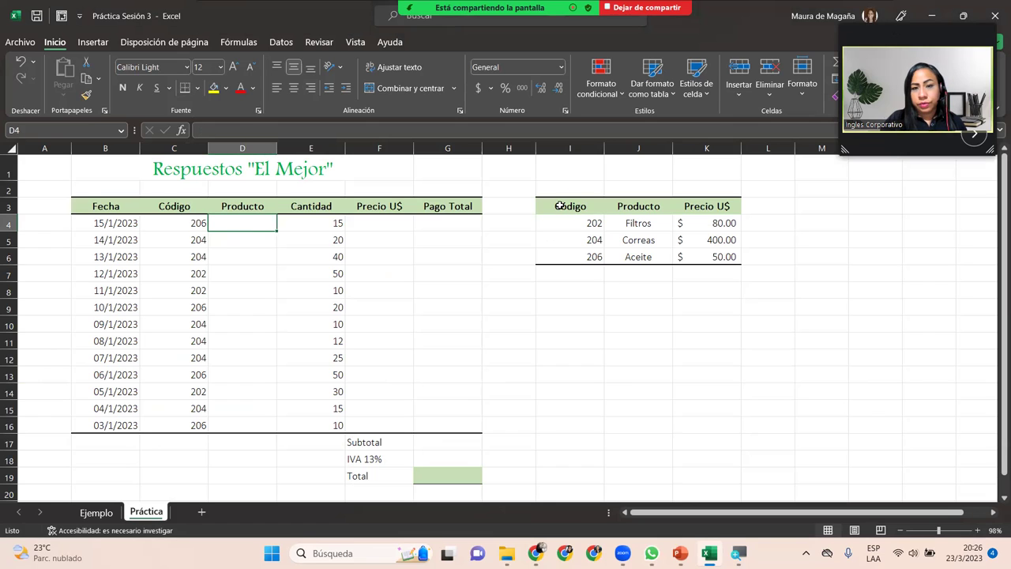
pyautogui.moveTo(559, 205); pyautogui.dragTo(719, 254)
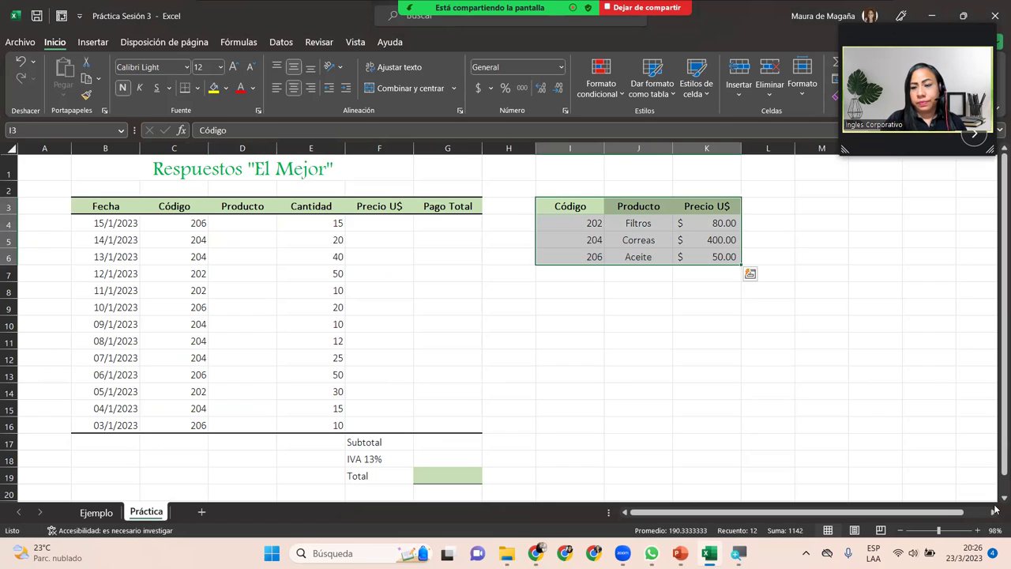
pyautogui.click(978, 530)
pyautogui.click(978, 530)
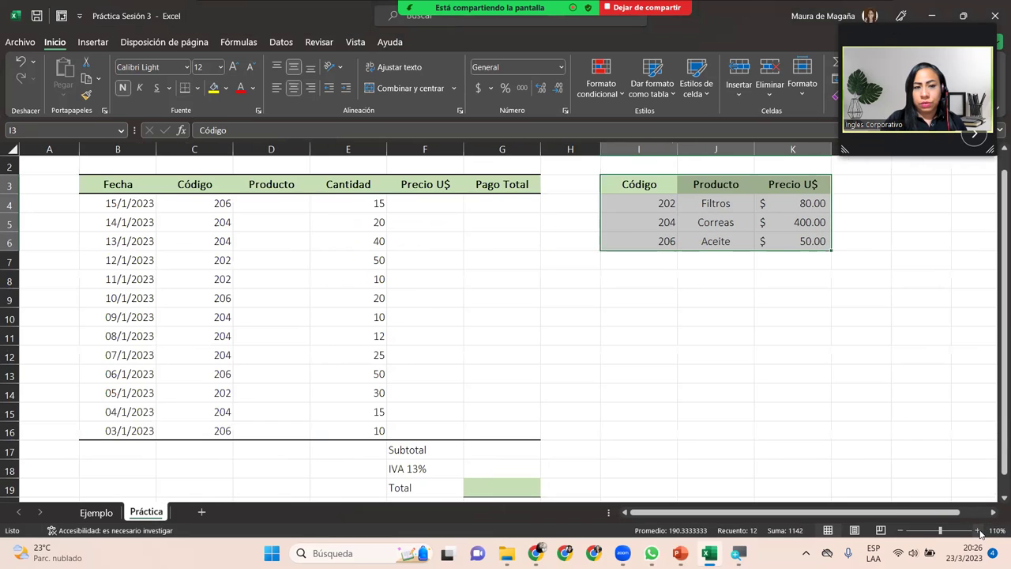
pyautogui.click(978, 530)
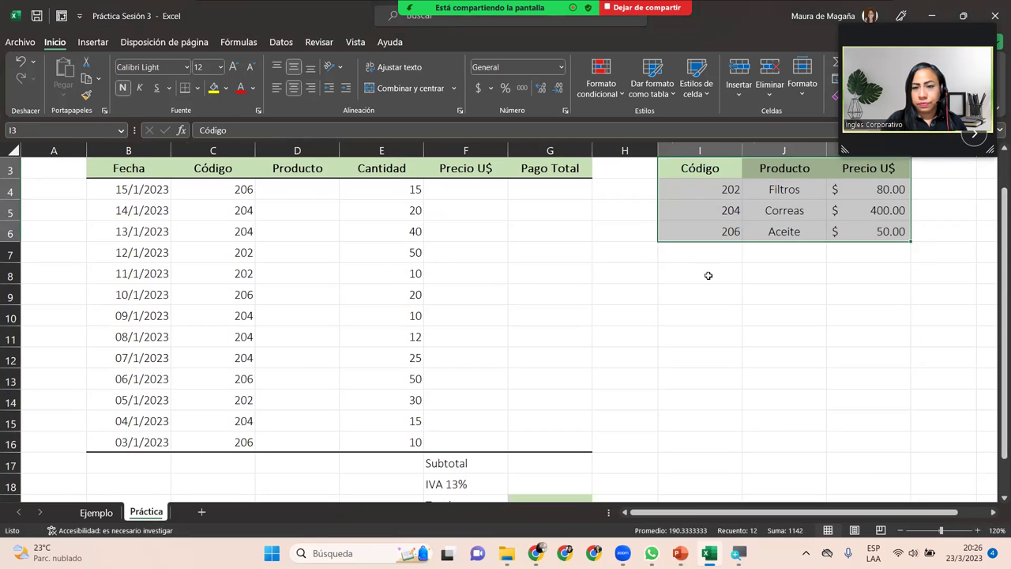
pyautogui.click(318, 191)
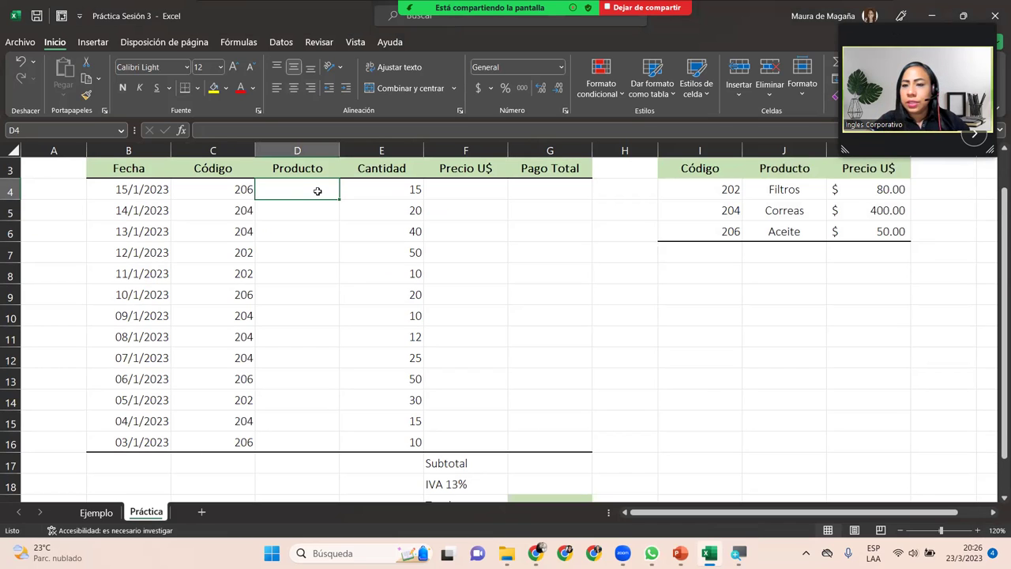
pyautogui.write('Aceit')
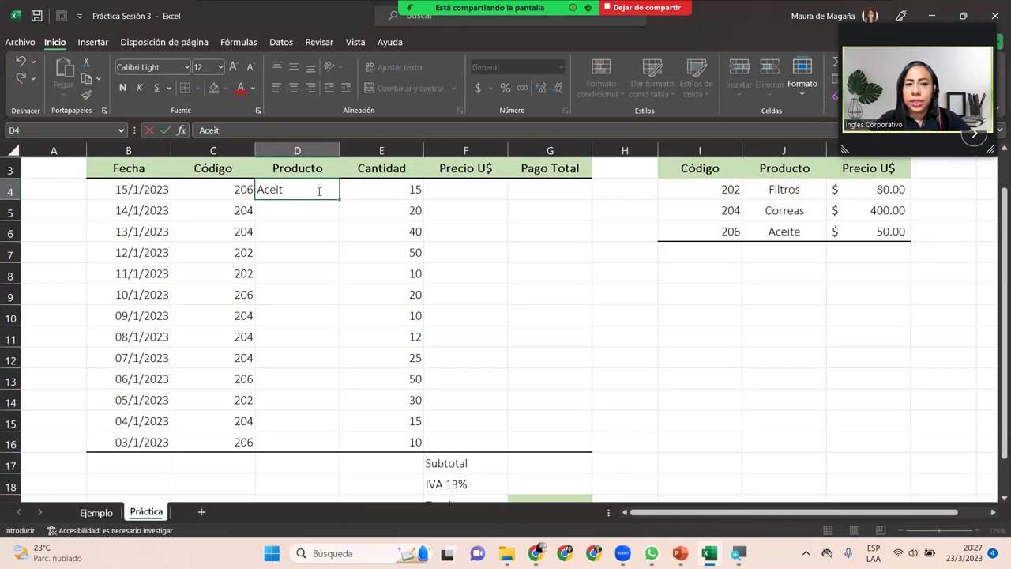
pyautogui.write('e')
pyautogui.press('Return')
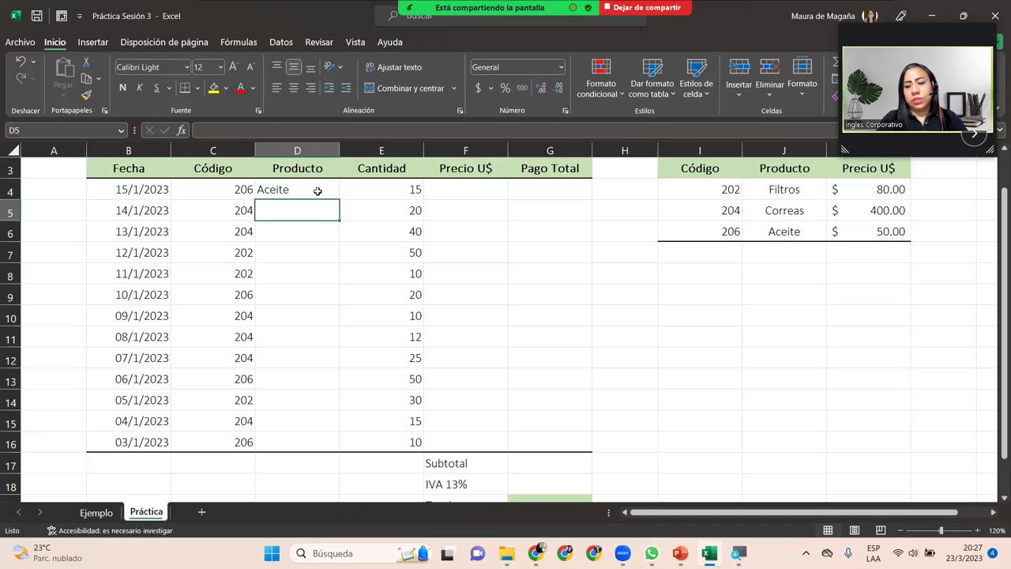
pyautogui.click(317, 191)
pyautogui.press('Delete')
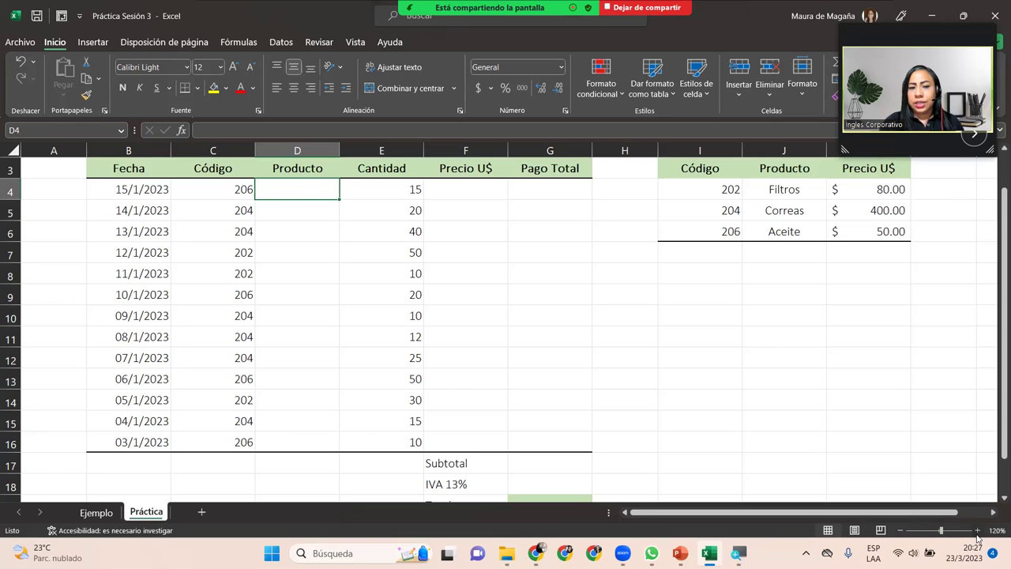
# Zoom in, scroll up to the headers and start D4 with =SI(.
pyautogui.click(977, 530)
pyautogui.moveTo(996, 346); pyautogui.dragTo(996, 320)
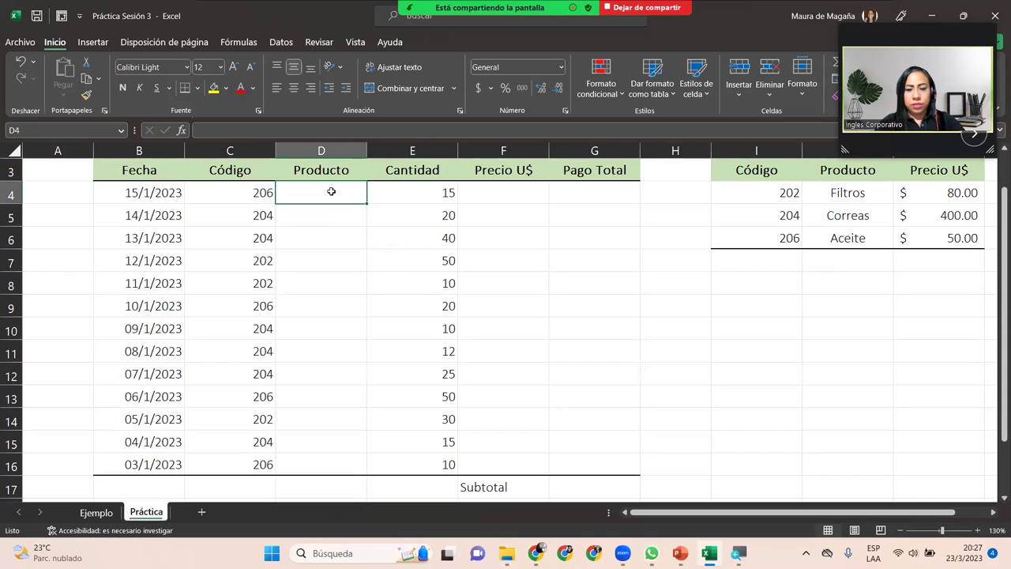
pyautogui.write('=SI(')
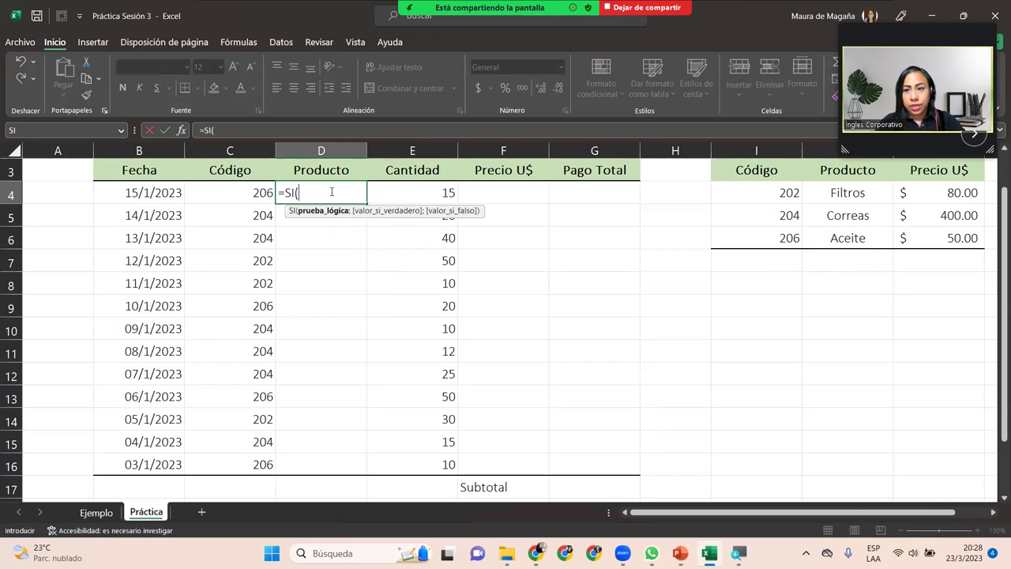
# Build the first test in D4 as =SI(C4=I4;J4; returning Filtros.
pyautogui.click(255, 196)
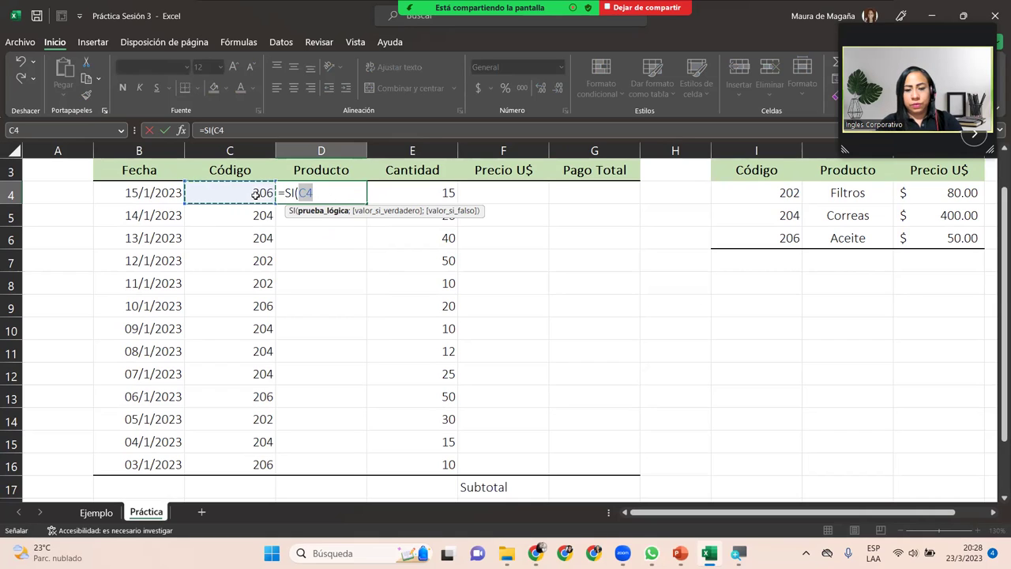
pyautogui.write('=')
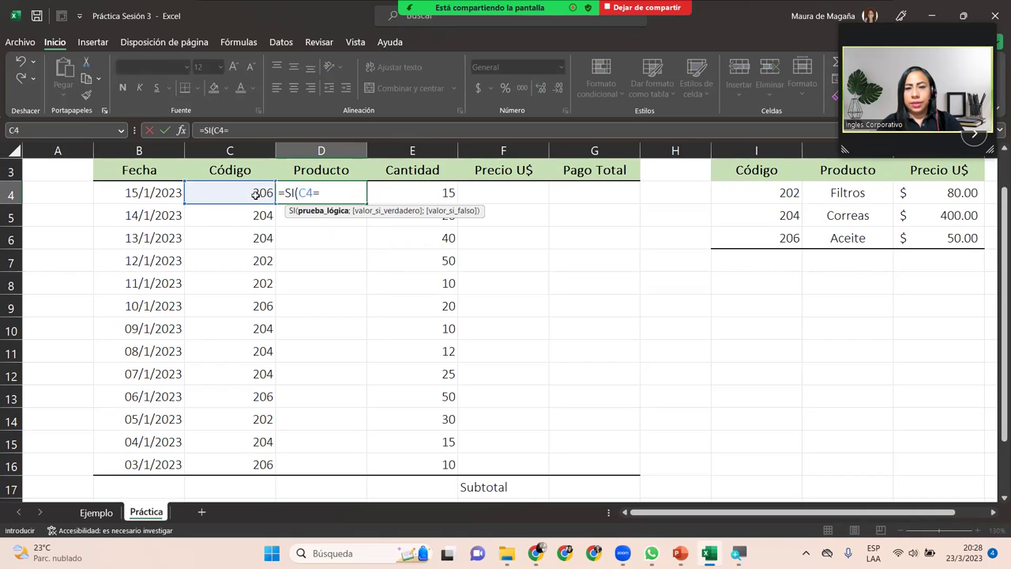
pyautogui.click(796, 194)
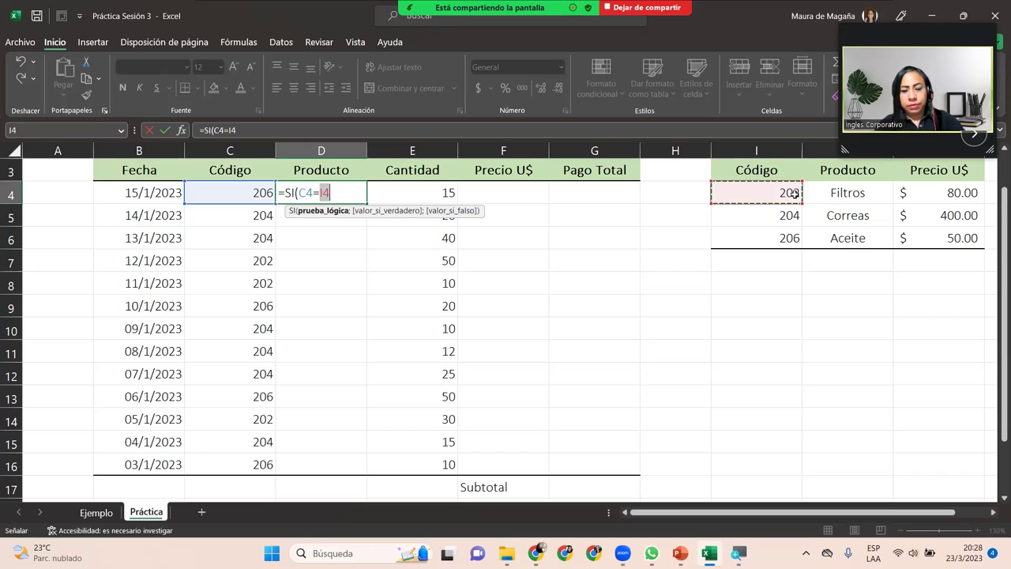
pyautogui.write(';')
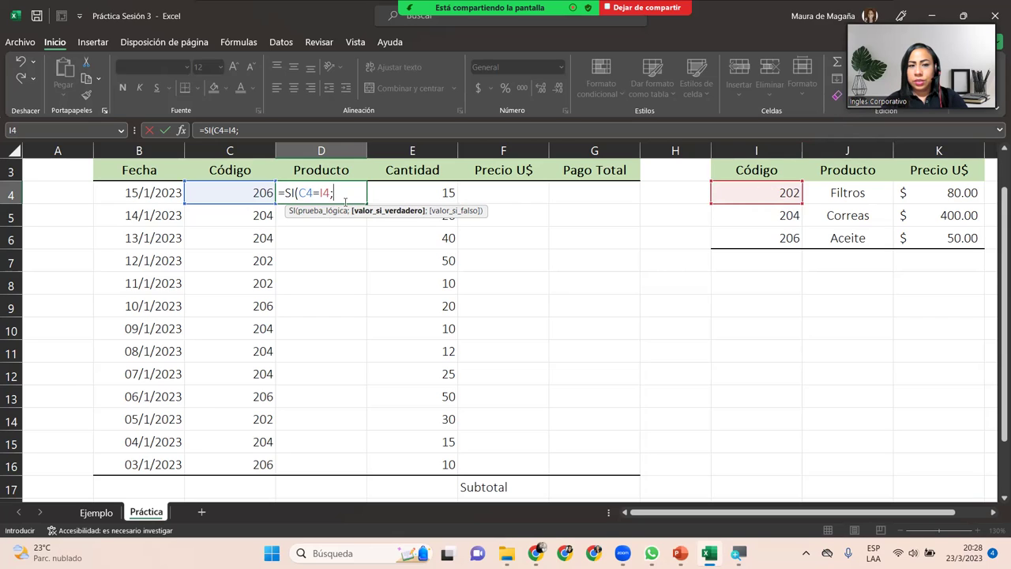
pyautogui.click(346, 194)
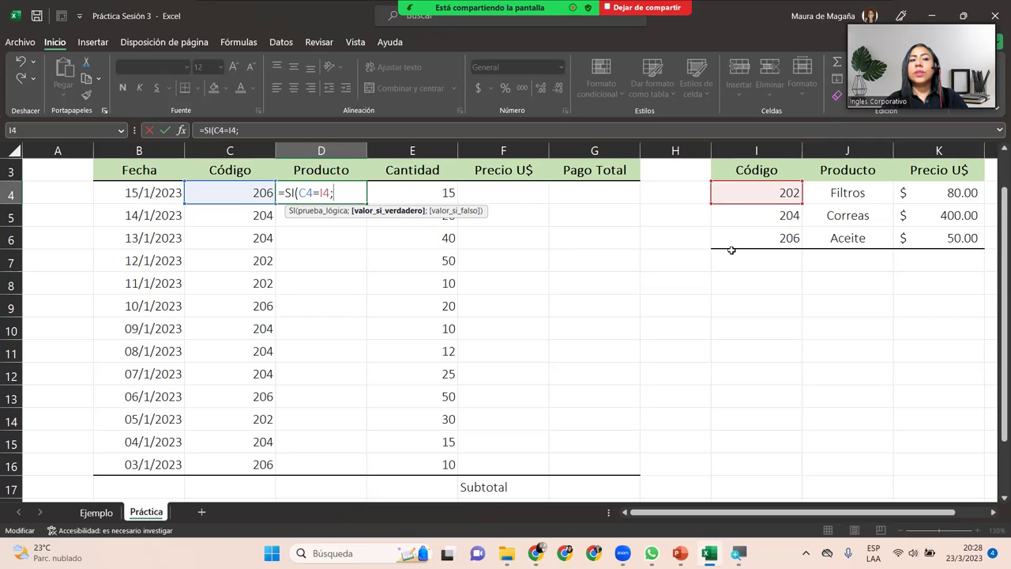
pyautogui.click(873, 195)
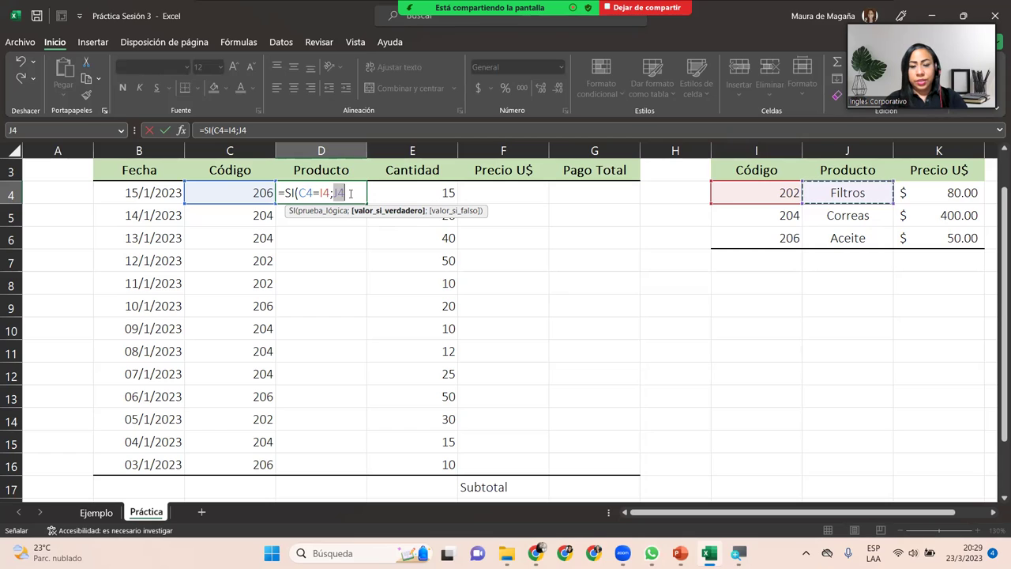
pyautogui.write(';')
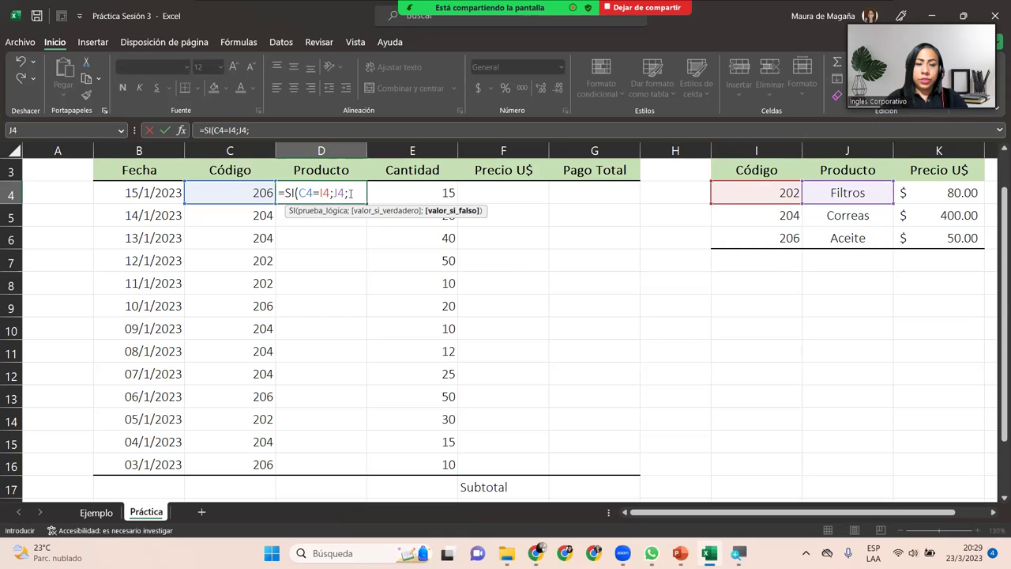
# Begin the nested SI(C4=I5, then cancel the unfinished formula with Esc.
pyautogui.write('SI(')
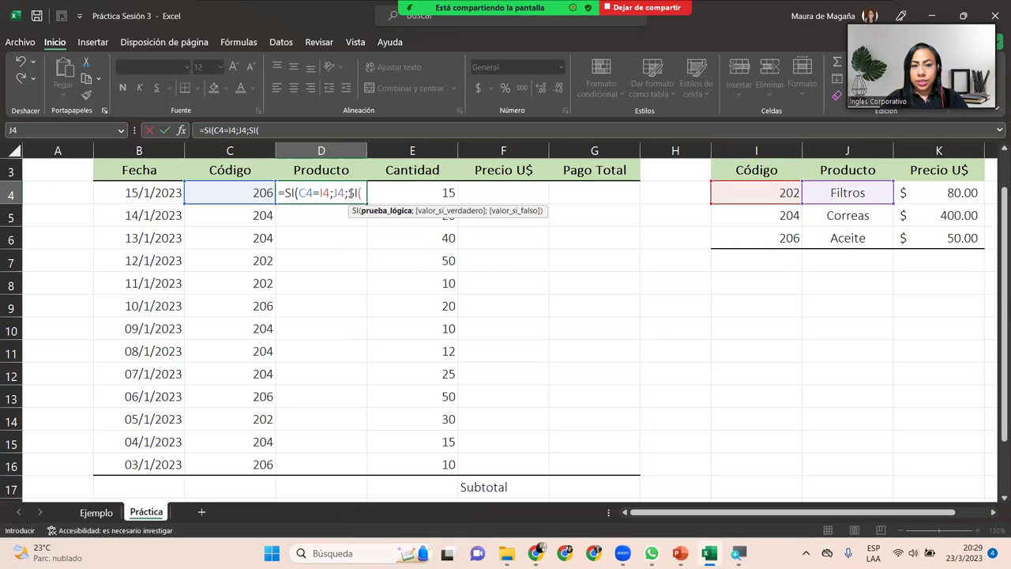
pyautogui.click(234, 192)
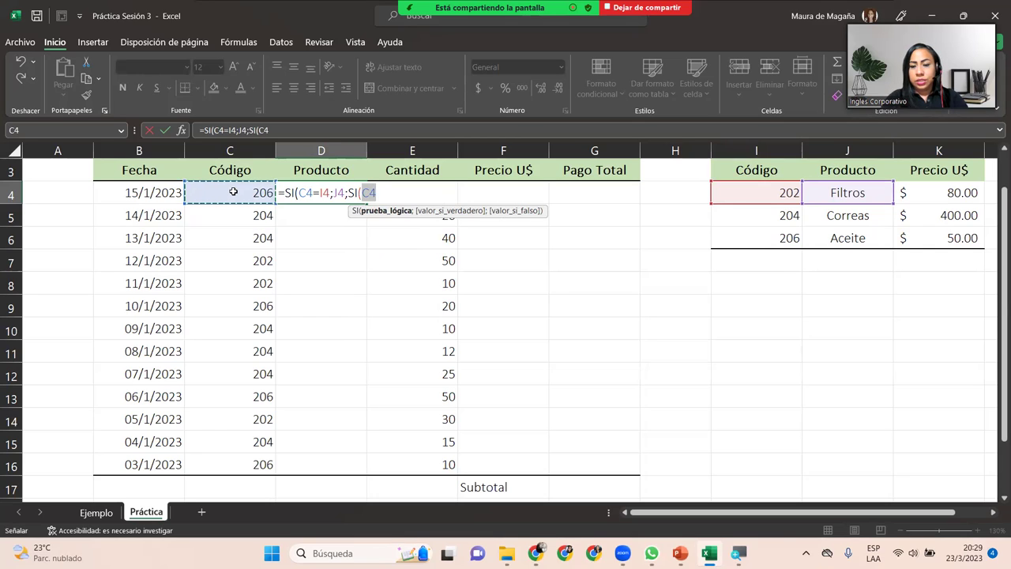
pyautogui.write('=')
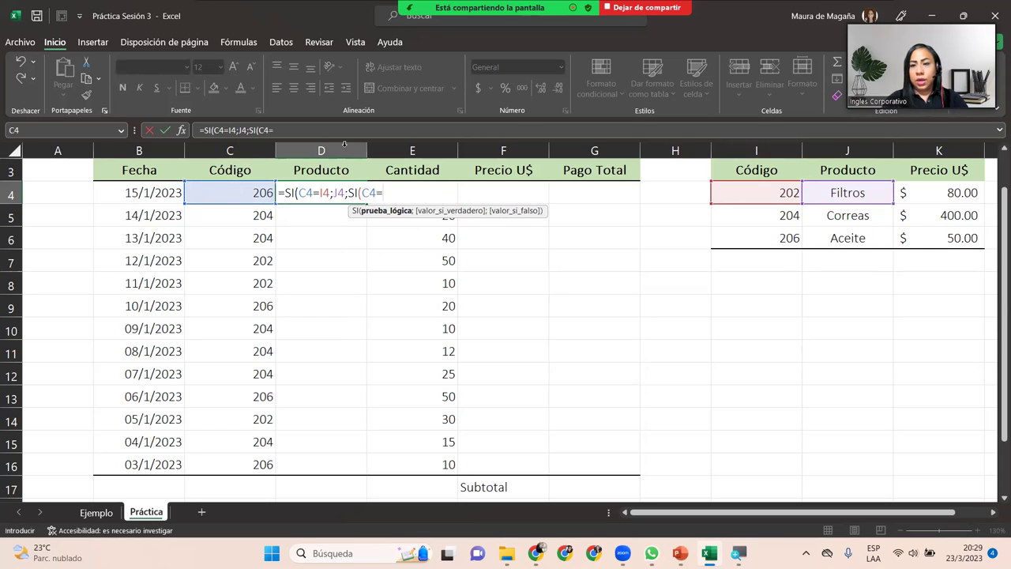
pyautogui.click(918, 197)
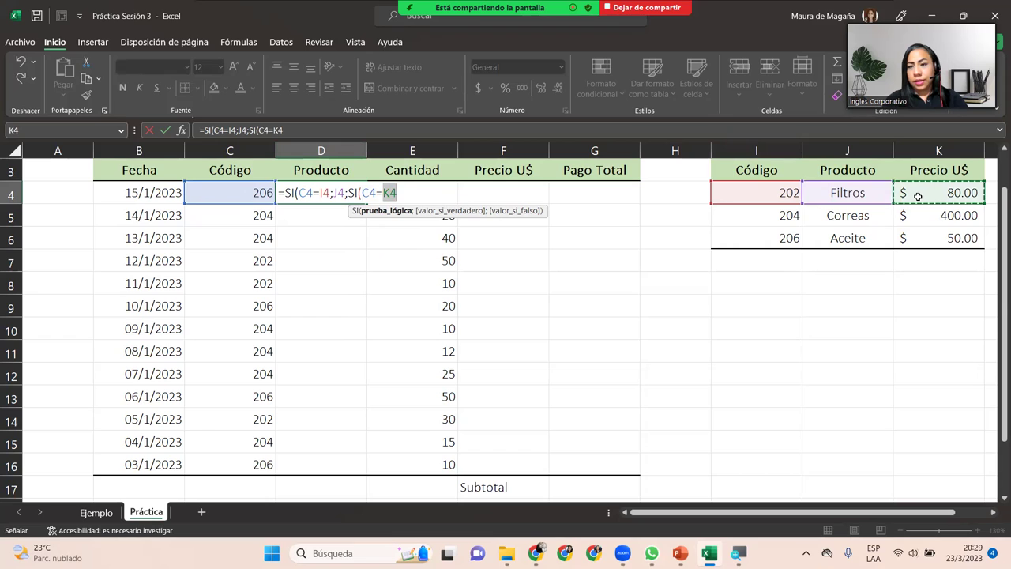
pyautogui.click(778, 196)
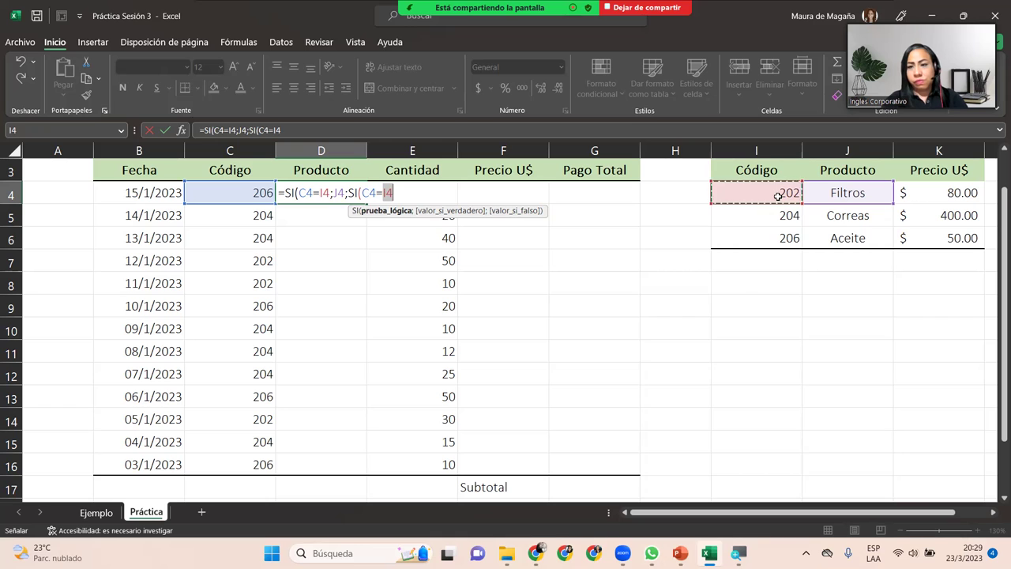
pyautogui.click(768, 215)
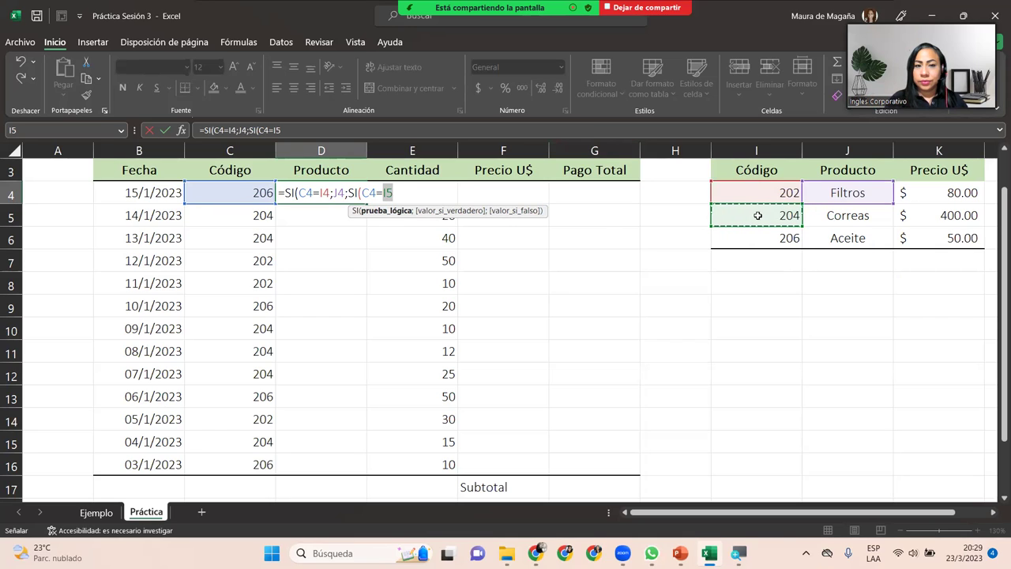
pyautogui.press('Escape')
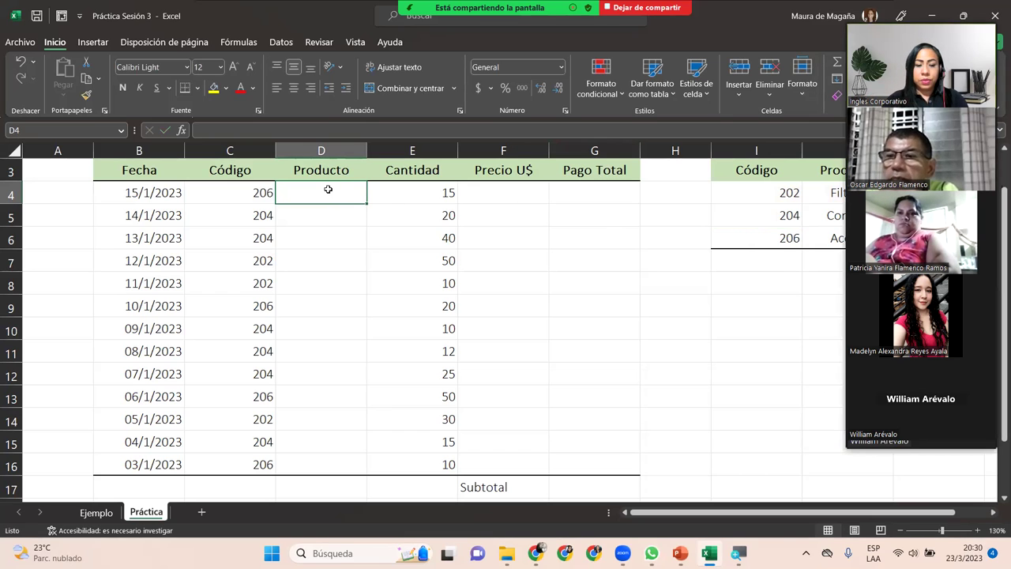
# Start D4's formula as =SI(C4=I4;J4 so code 202 returns Filtros.
pyautogui.write('=SI(')
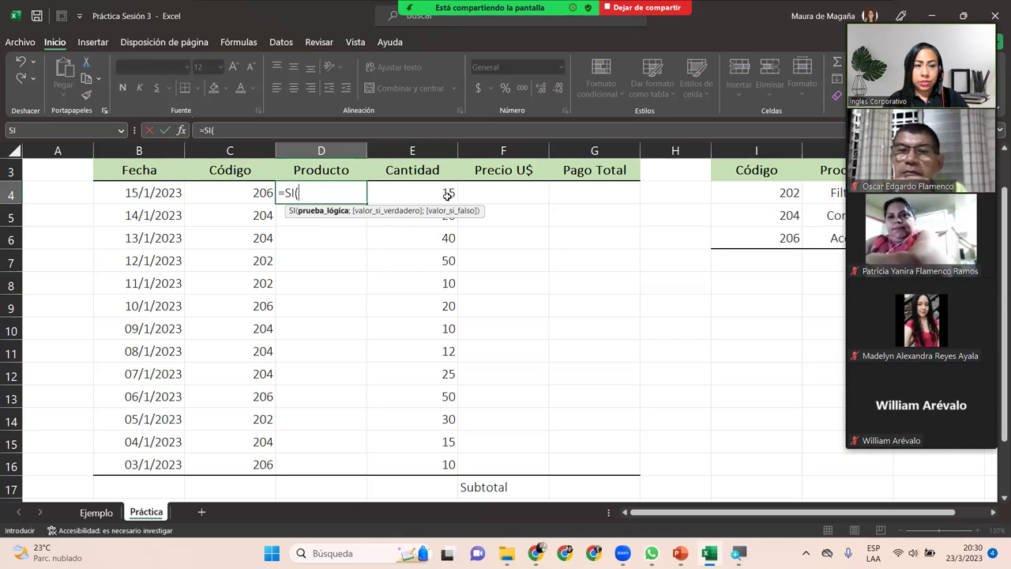
pyautogui.click(236, 195)
pyautogui.write('=')
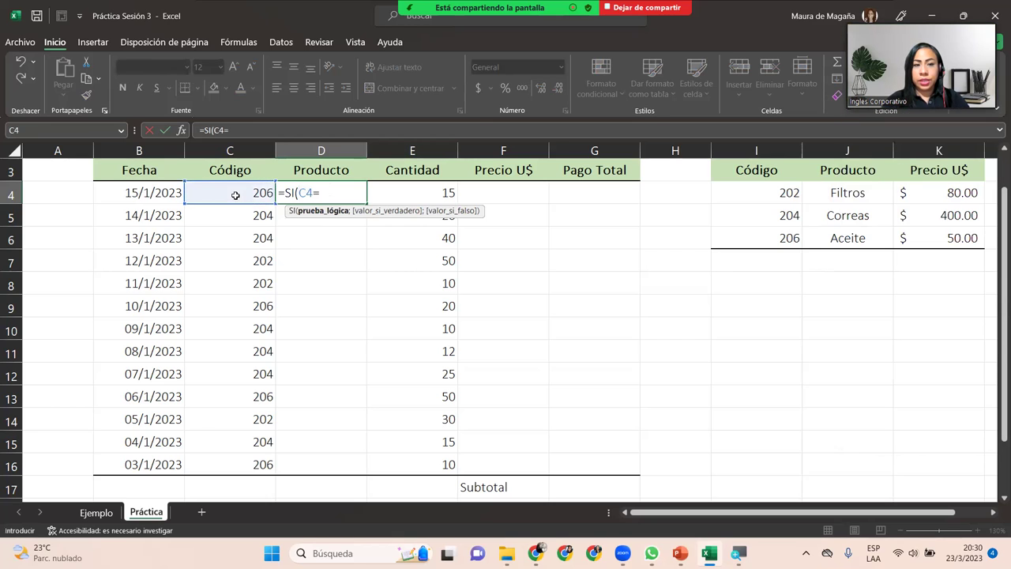
pyautogui.click(782, 192)
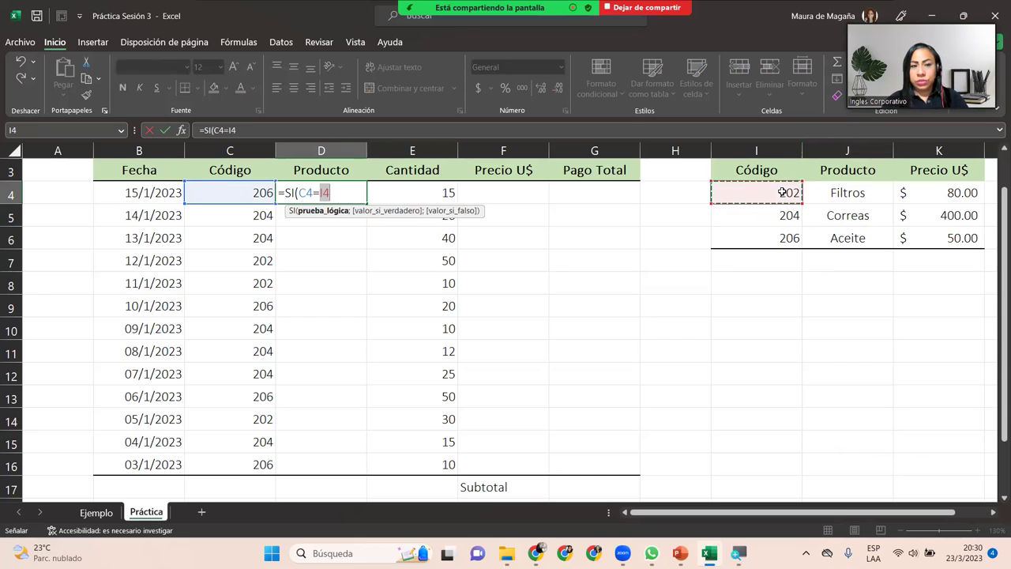
pyautogui.write(';')
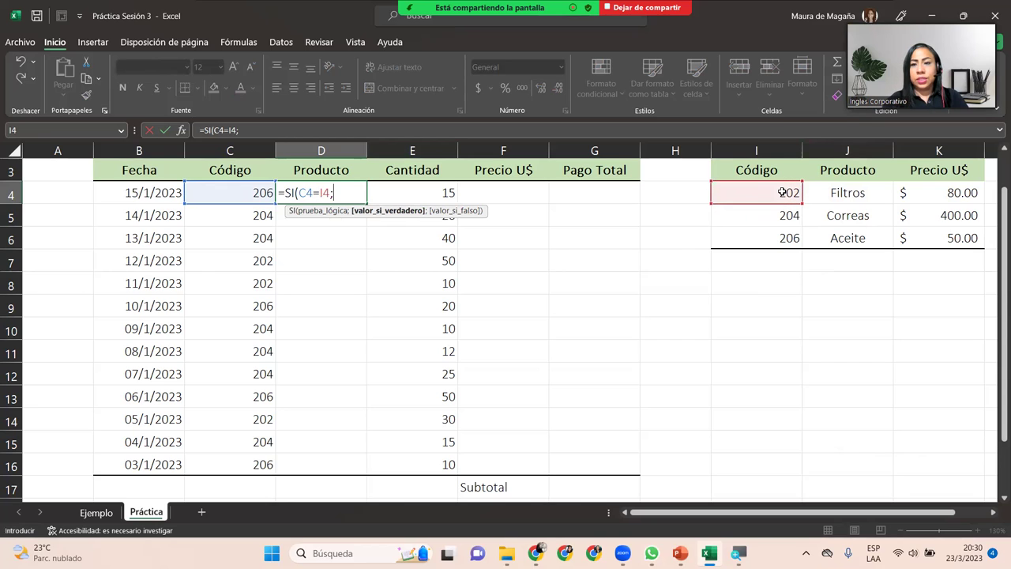
pyautogui.click(832, 190)
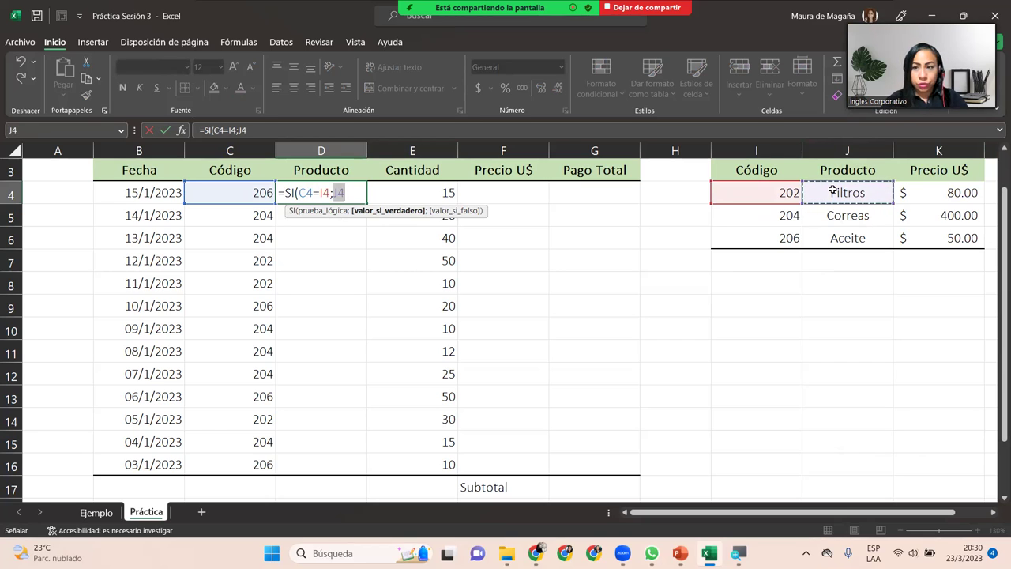
# Add the nested SI(C4=I5;J5;J6) returning Correas or Aceite, close it and enter it.
pyautogui.write(';')
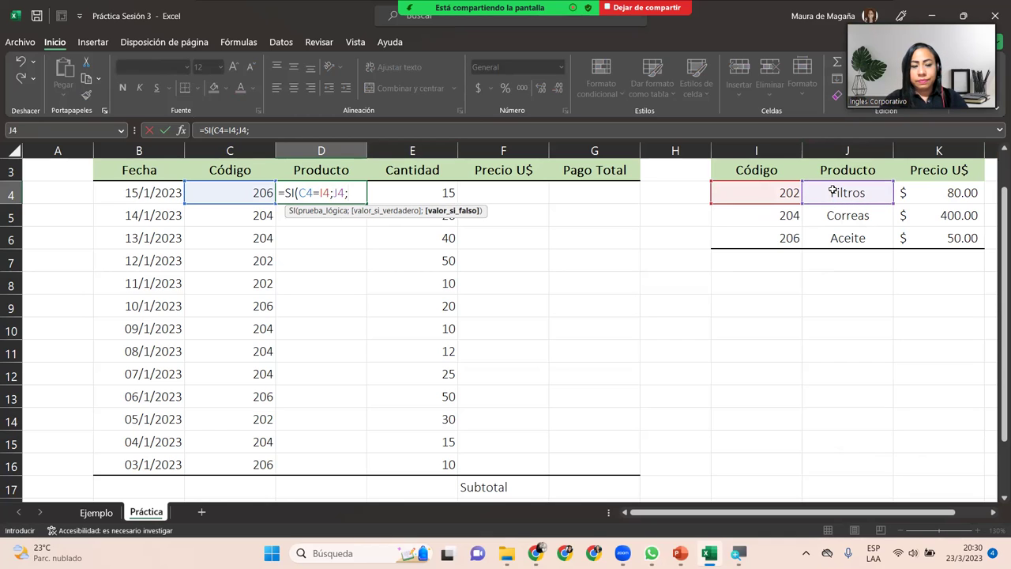
pyautogui.write('SI(')
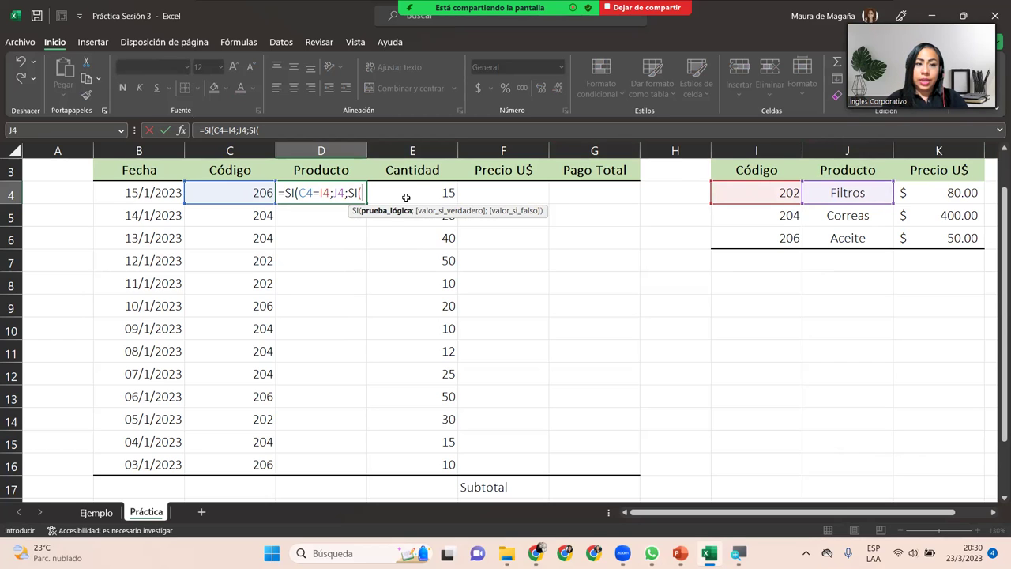
pyautogui.click(256, 197)
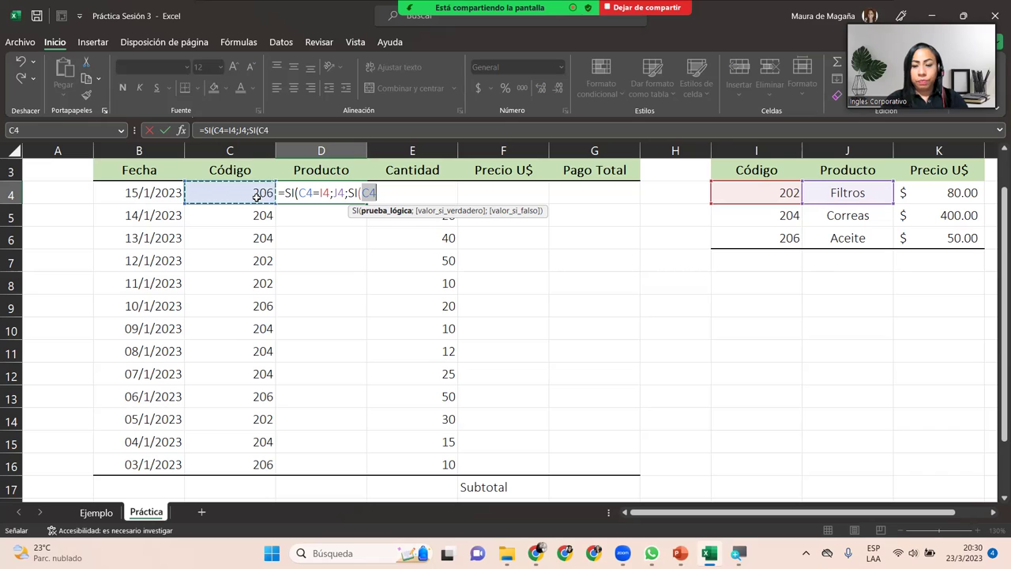
pyautogui.write('=')
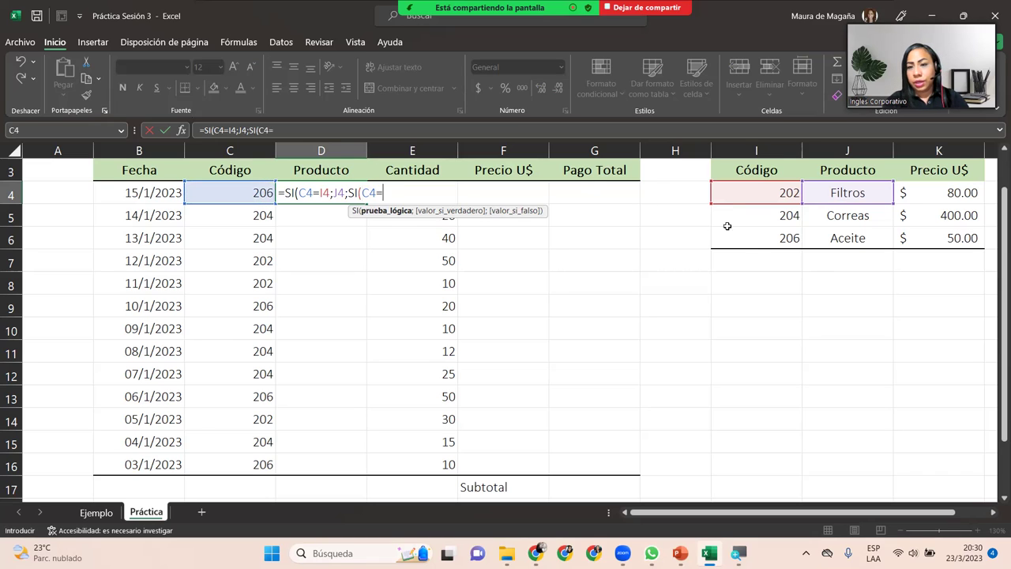
pyautogui.click(787, 219)
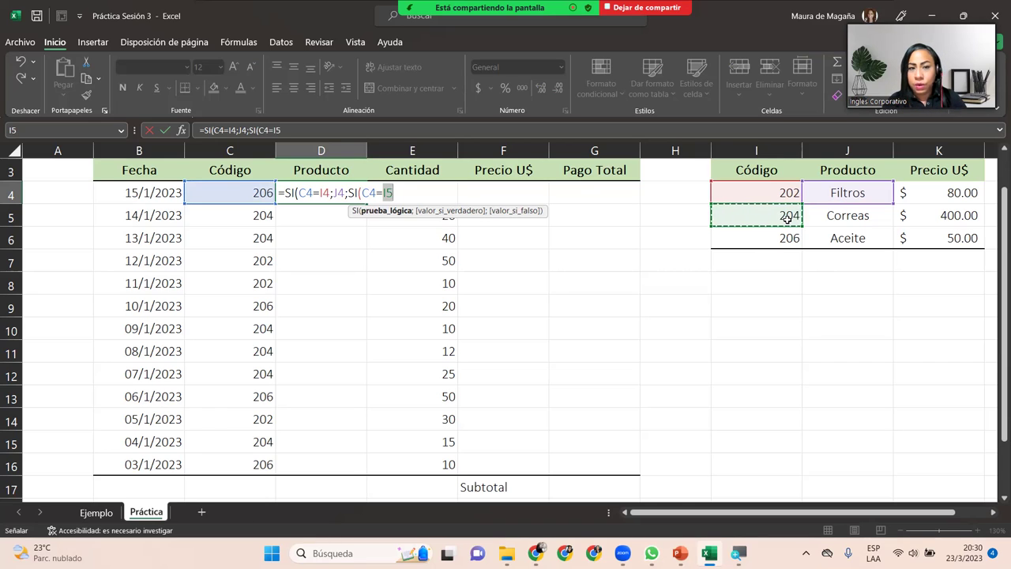
pyautogui.write(';')
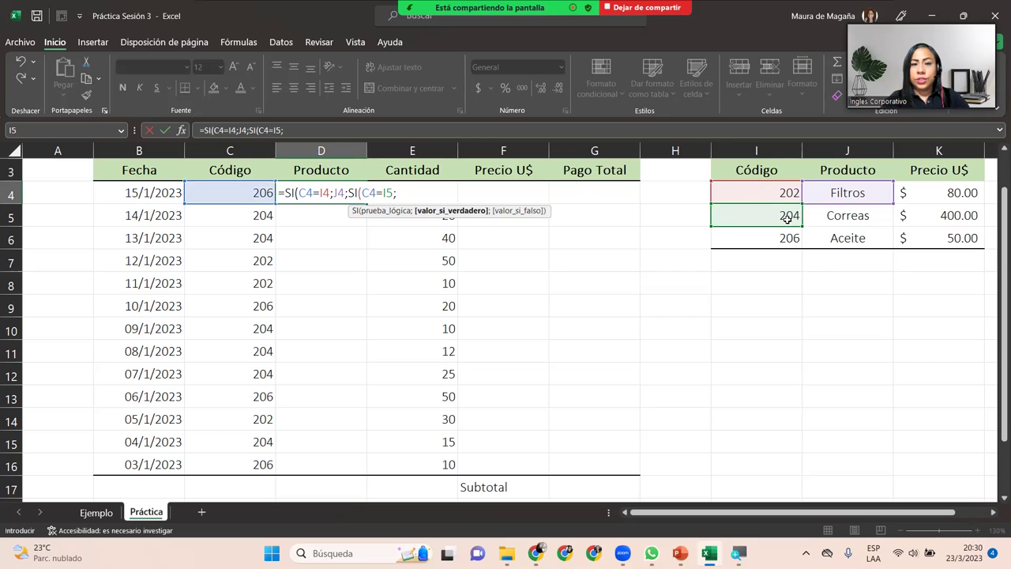
pyautogui.click(875, 216)
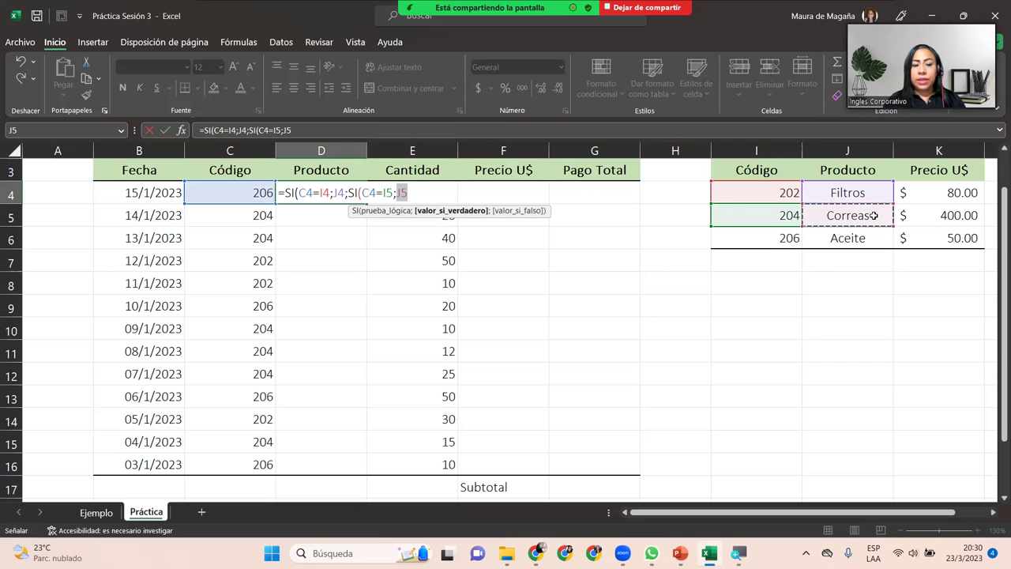
pyautogui.write(';')
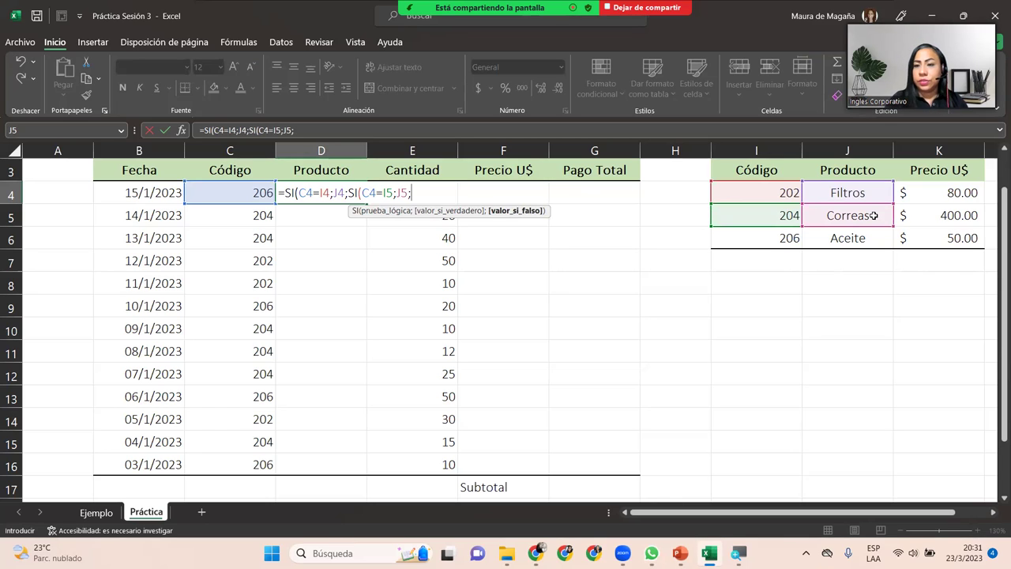
pyautogui.click(860, 234)
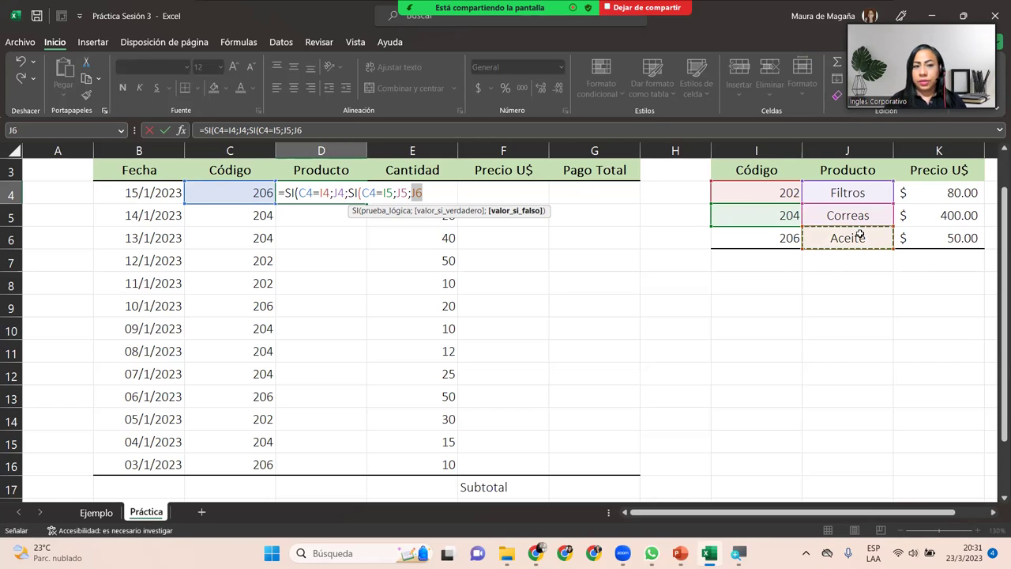
pyautogui.write(')')
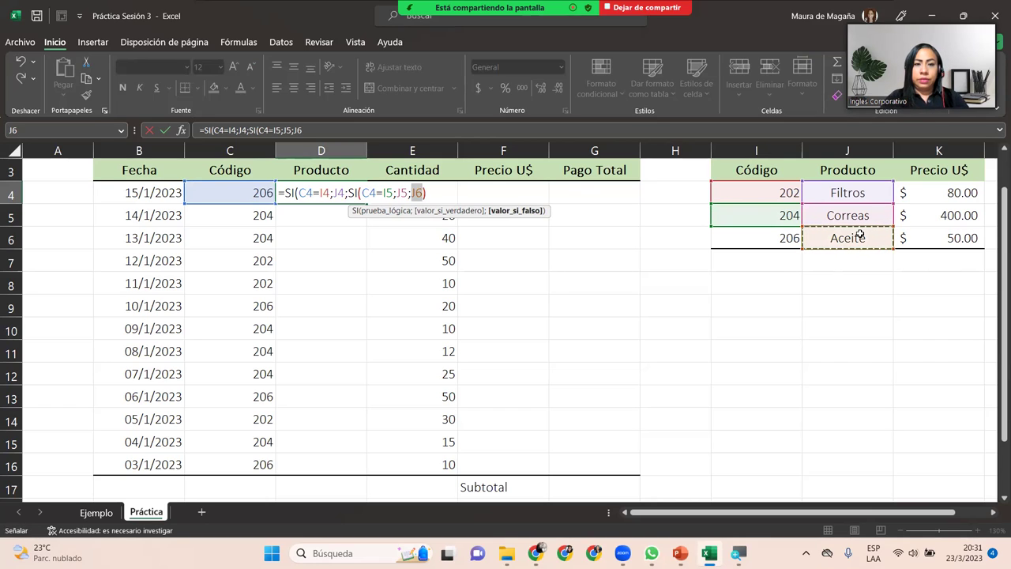
pyautogui.write(')')
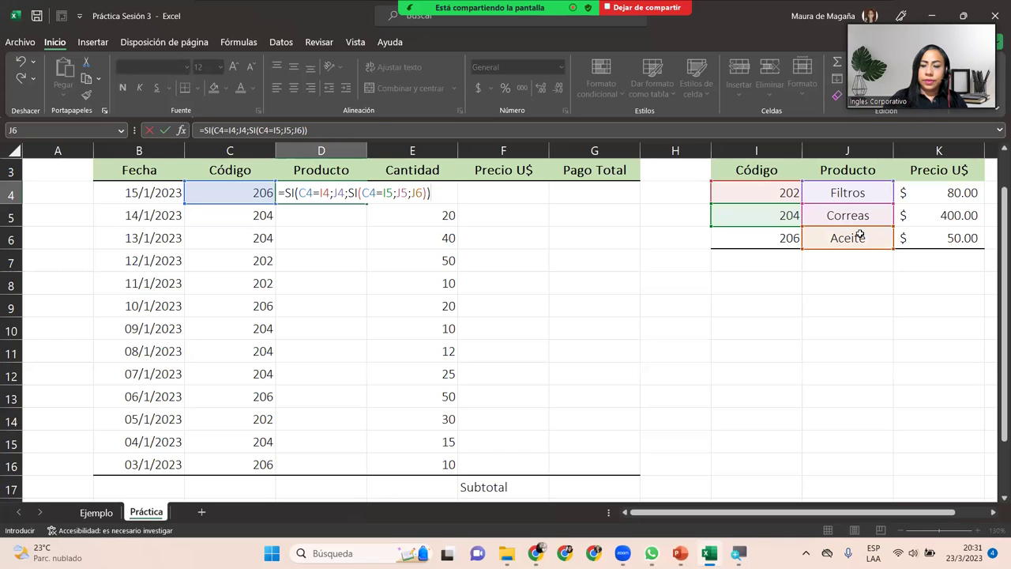
pyautogui.press('Return')
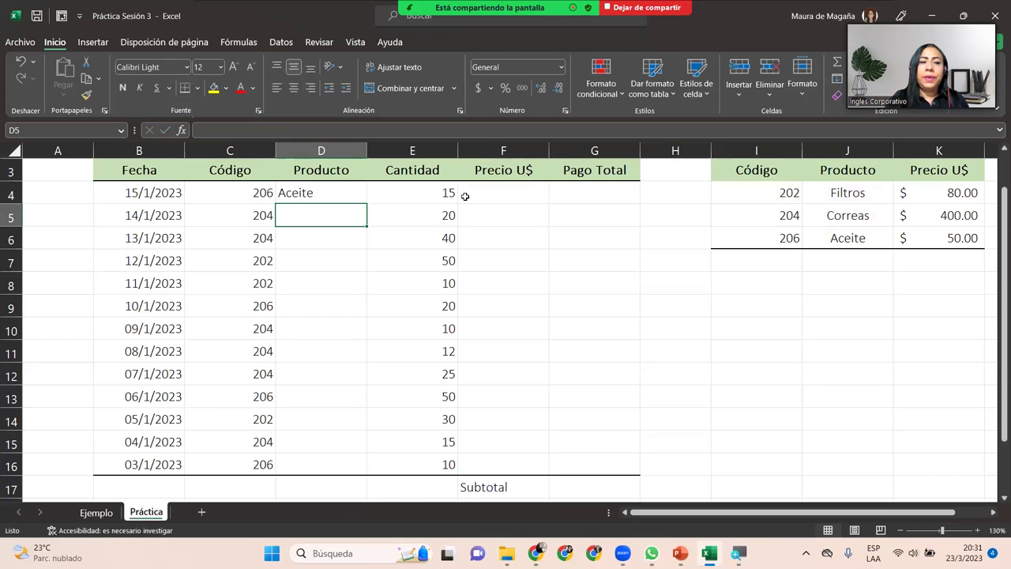
pyautogui.click(249, 190)
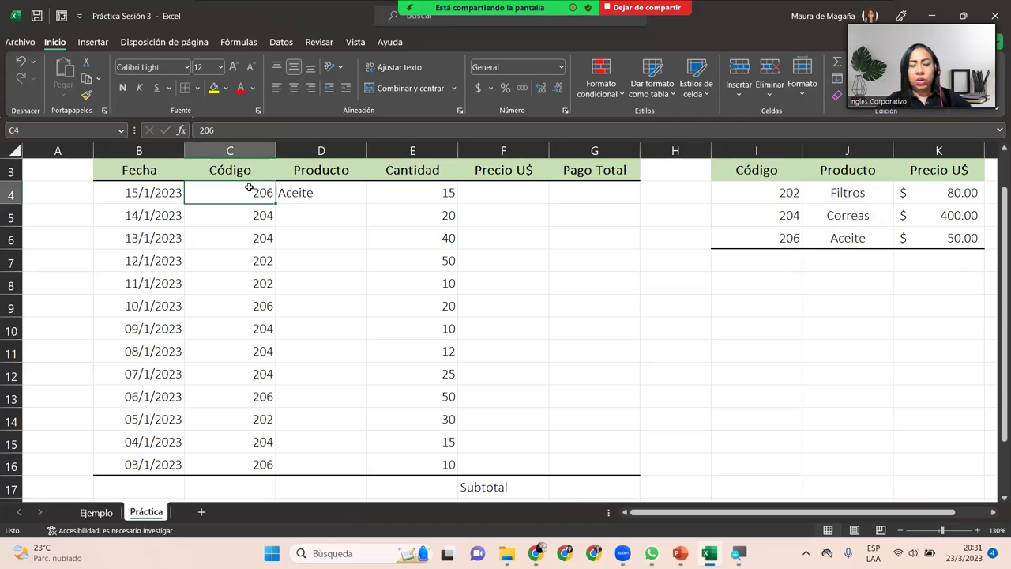
pyautogui.write('205')
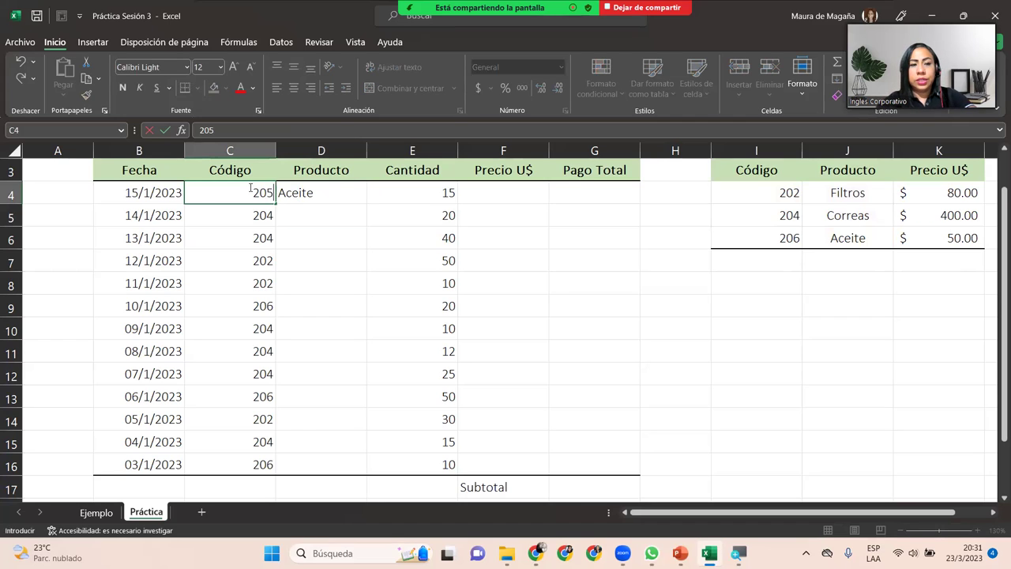
pyautogui.press('Return')
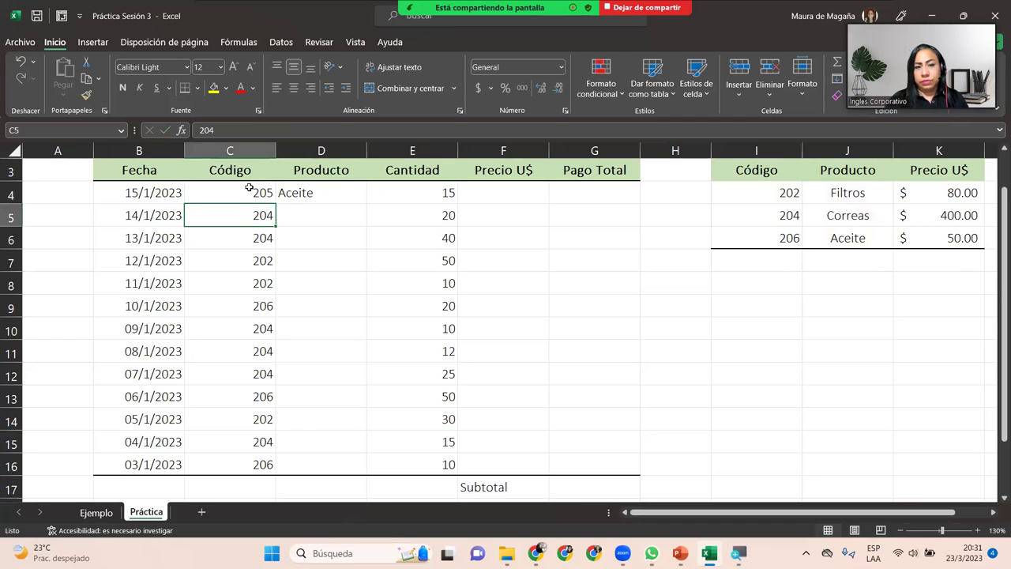
pyautogui.press('Up')
pyautogui.press('Right')
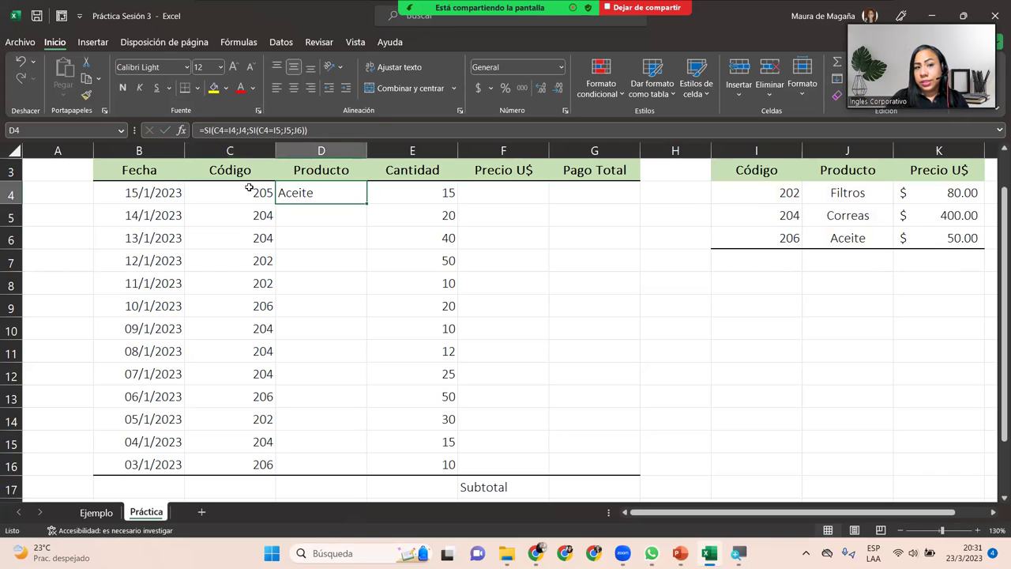
pyautogui.click(249, 188)
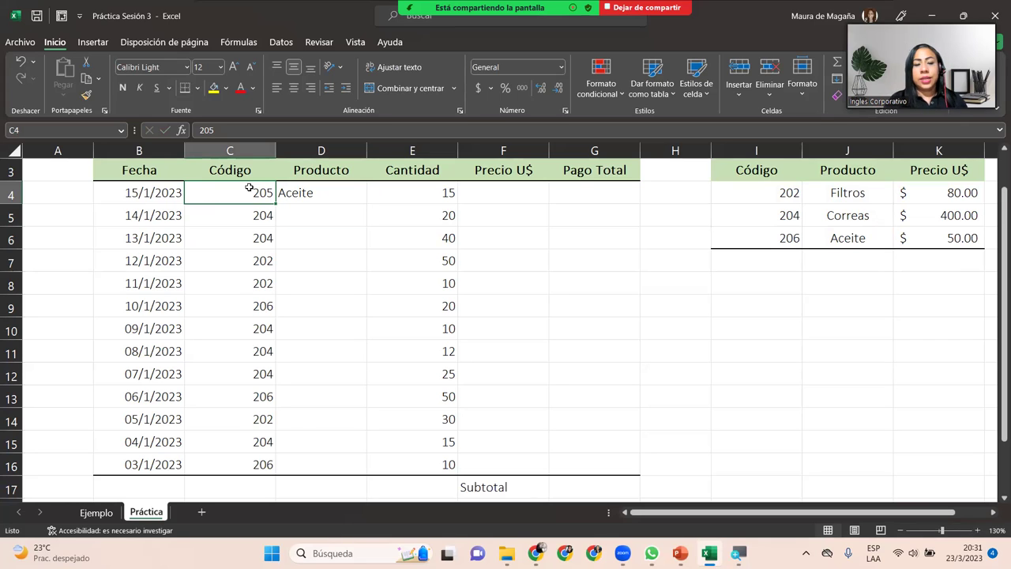
pyautogui.write('210')
pyautogui.press('Return')
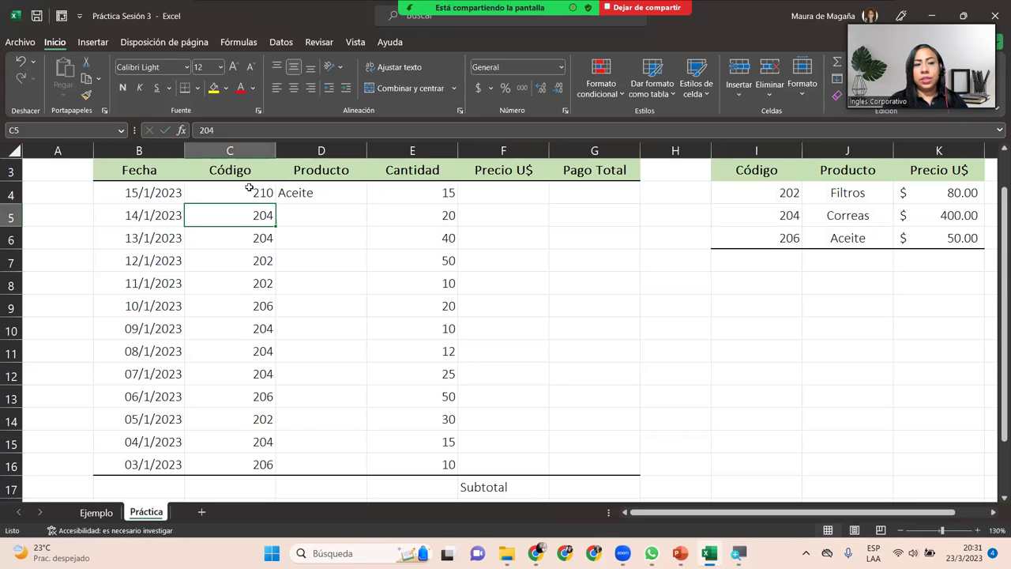
pyautogui.click(306, 192)
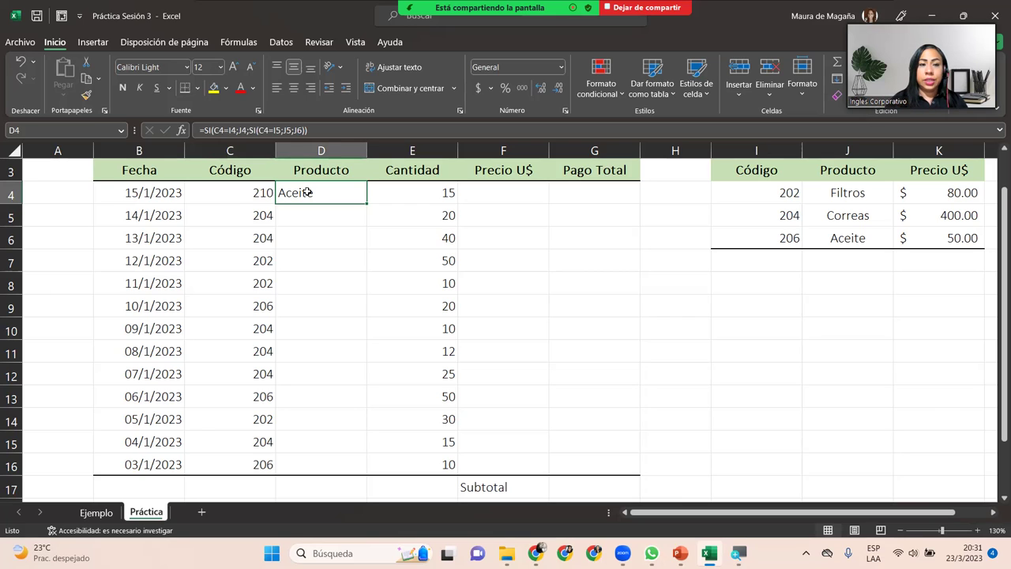
pyautogui.doubleClick(307, 193)
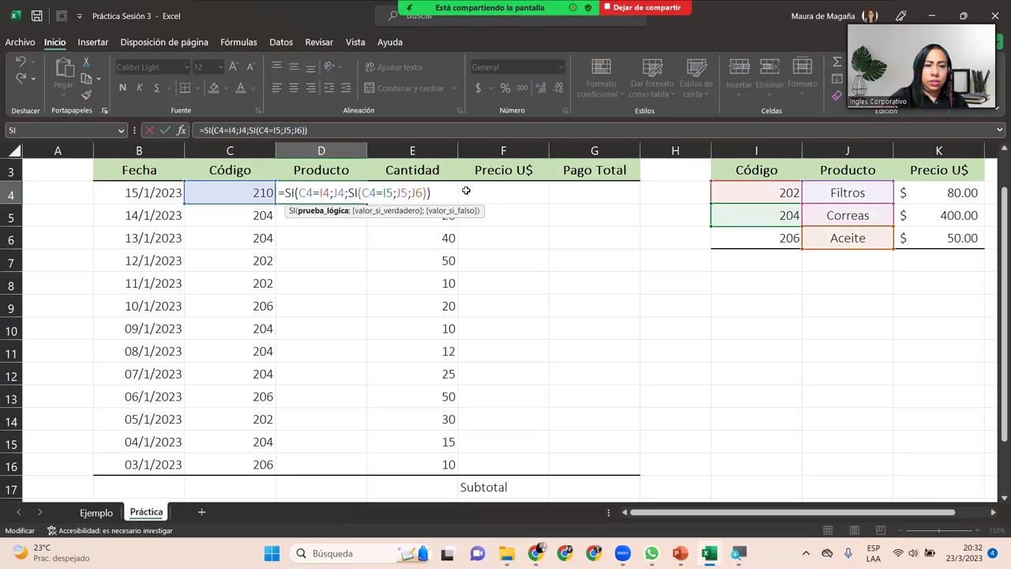
pyautogui.hotkey('ctrl', 'Return')
pyautogui.press('Left')
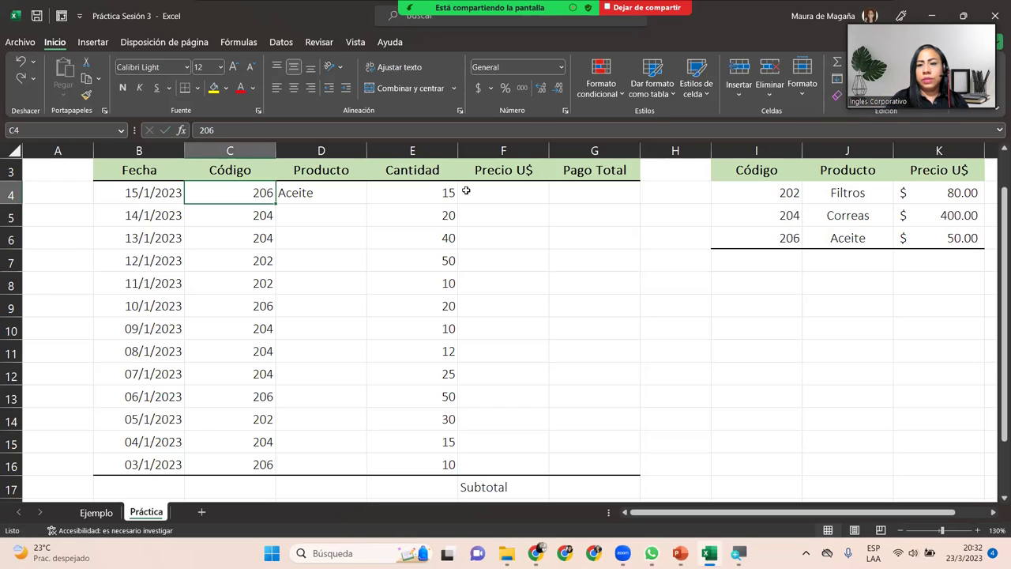
pyautogui.click(320, 190)
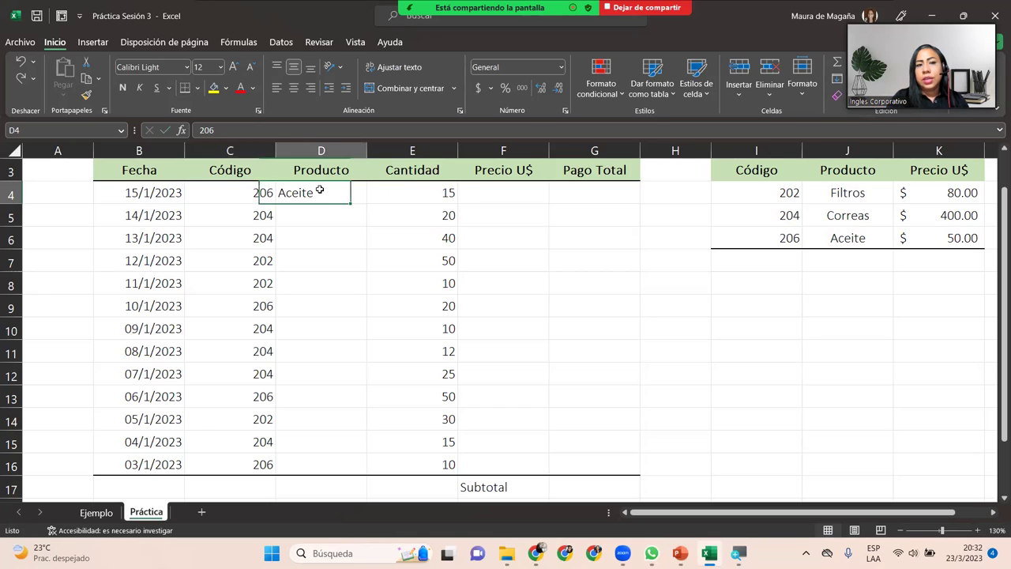
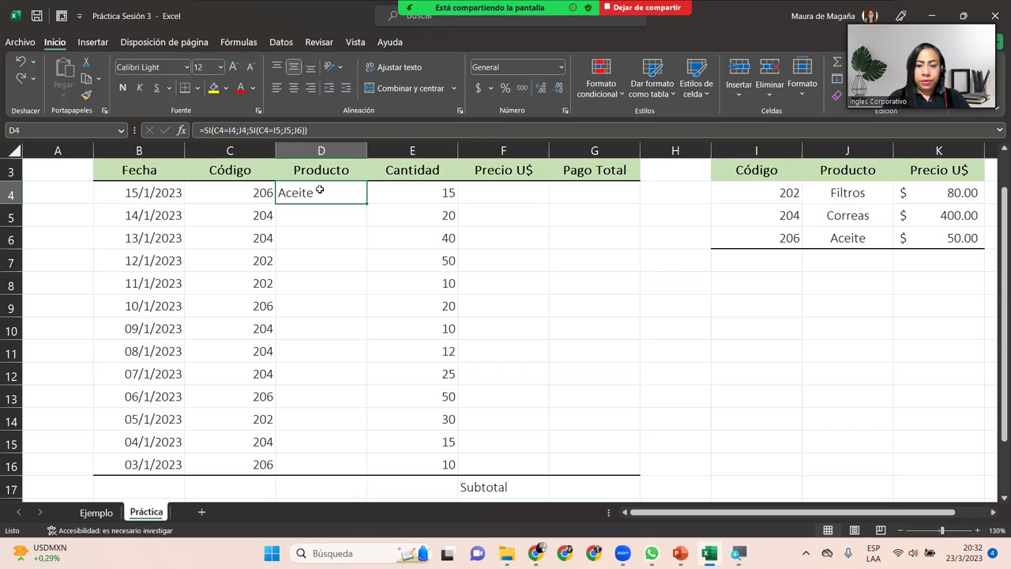
# Move down to cell D5 for the 14/1/2023 row's product.
pyautogui.press('Down')
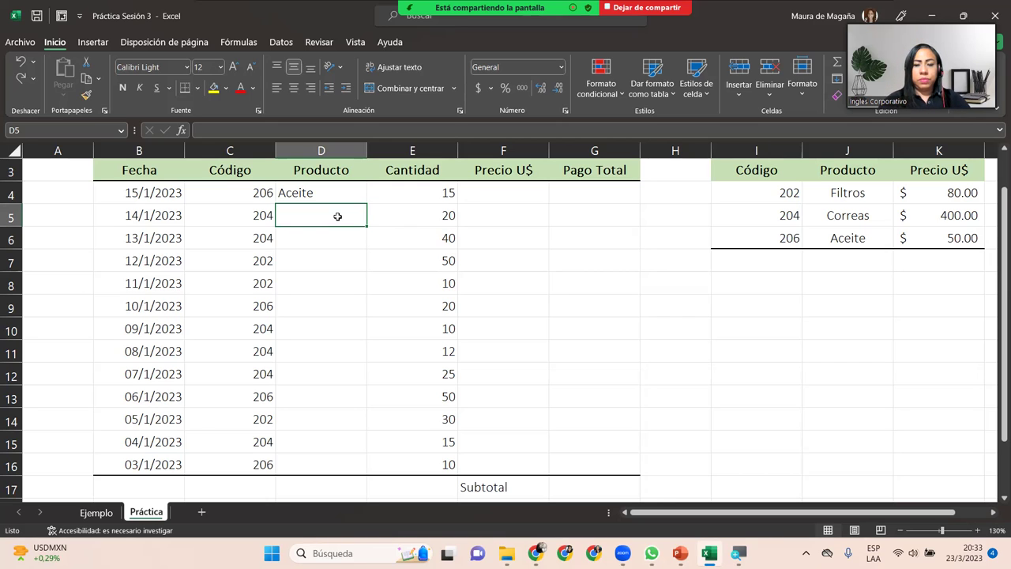
# In D5, start =SI(C5=$I$4;$J$4;SI( so code 202 returns Filtros.
pyautogui.write('=si')
pyautogui.press('Tab')
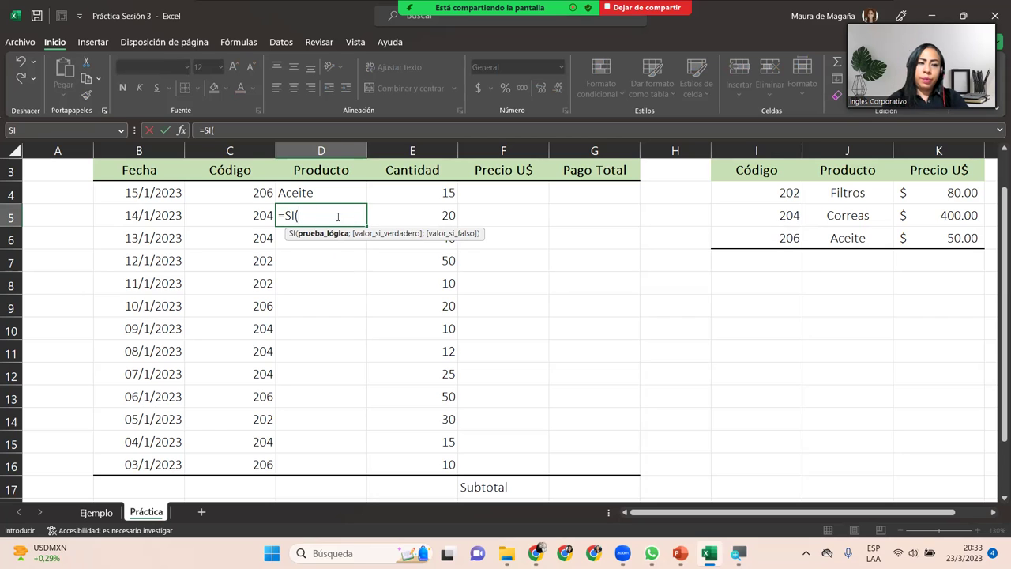
pyautogui.click(240, 210)
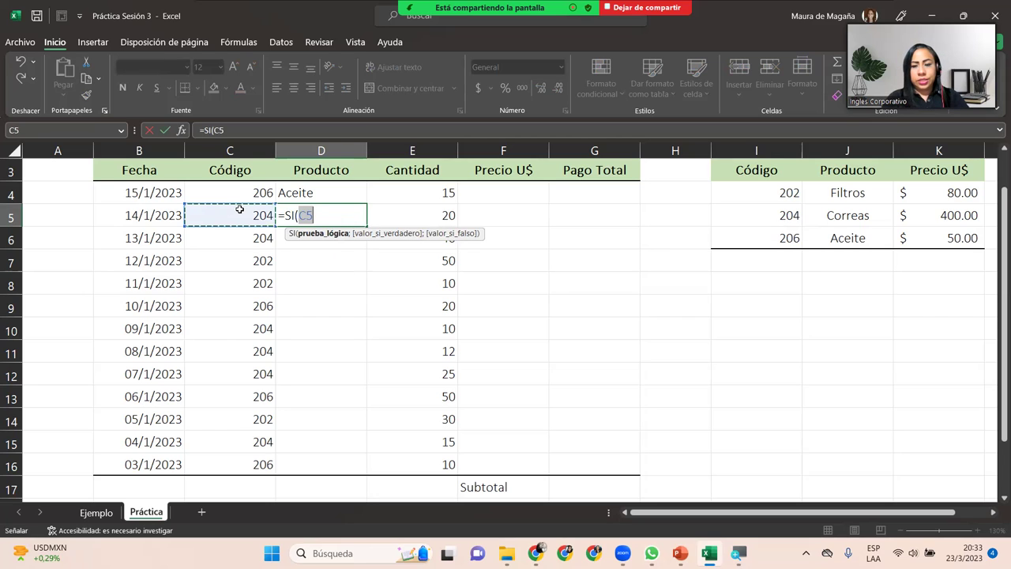
pyautogui.write('=')
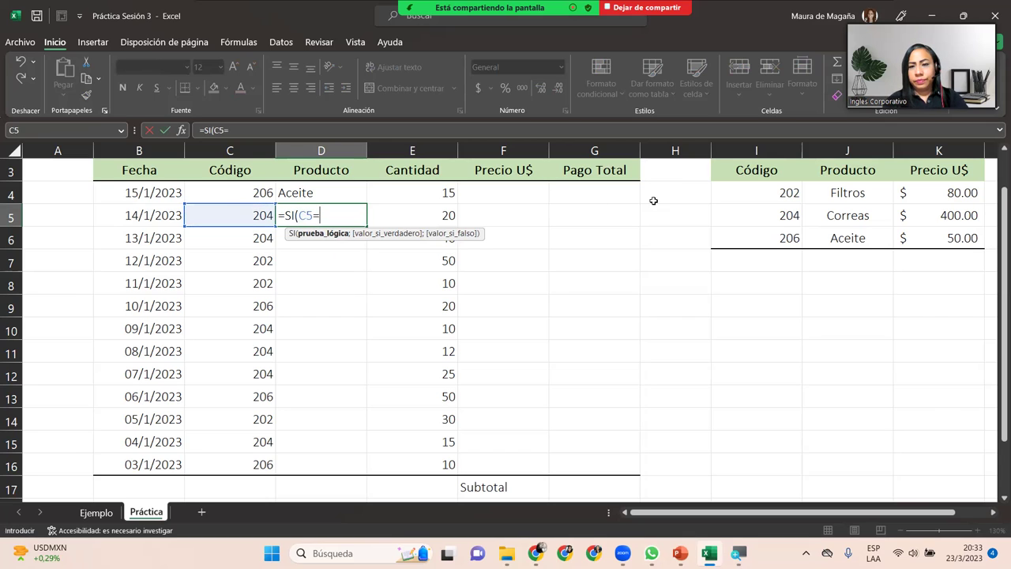
pyautogui.click(752, 185)
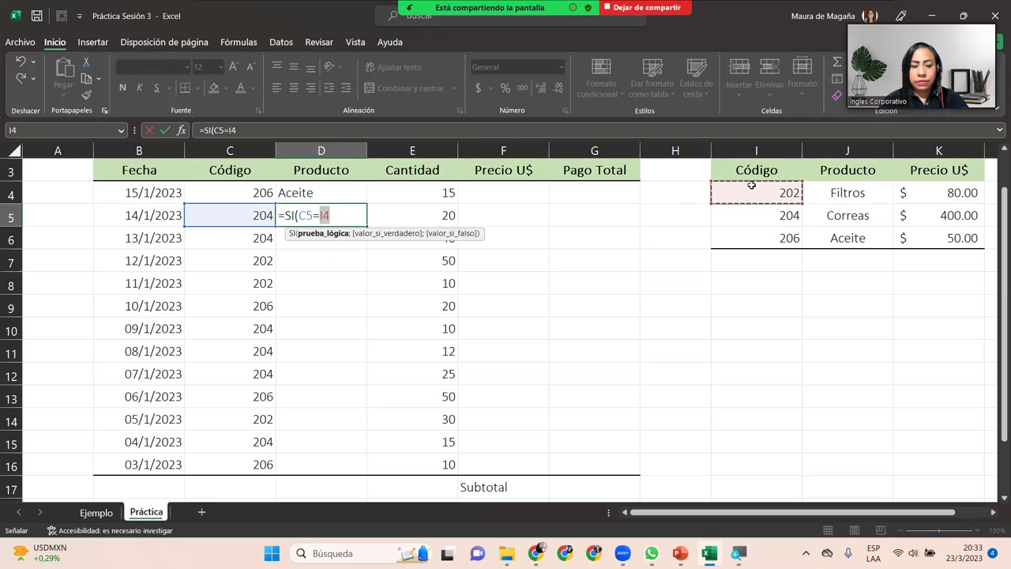
pyautogui.press('F4')
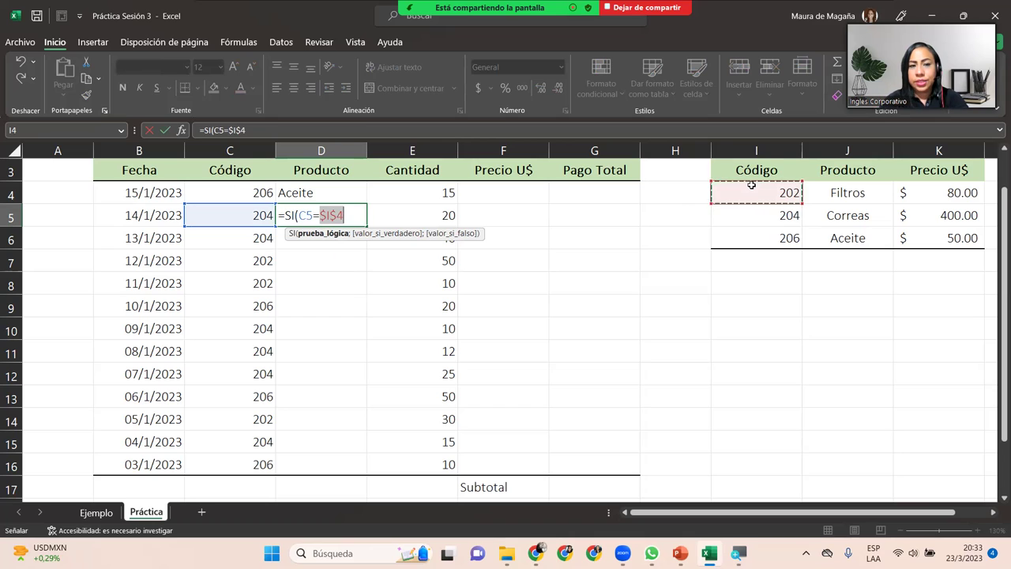
pyautogui.write(';')
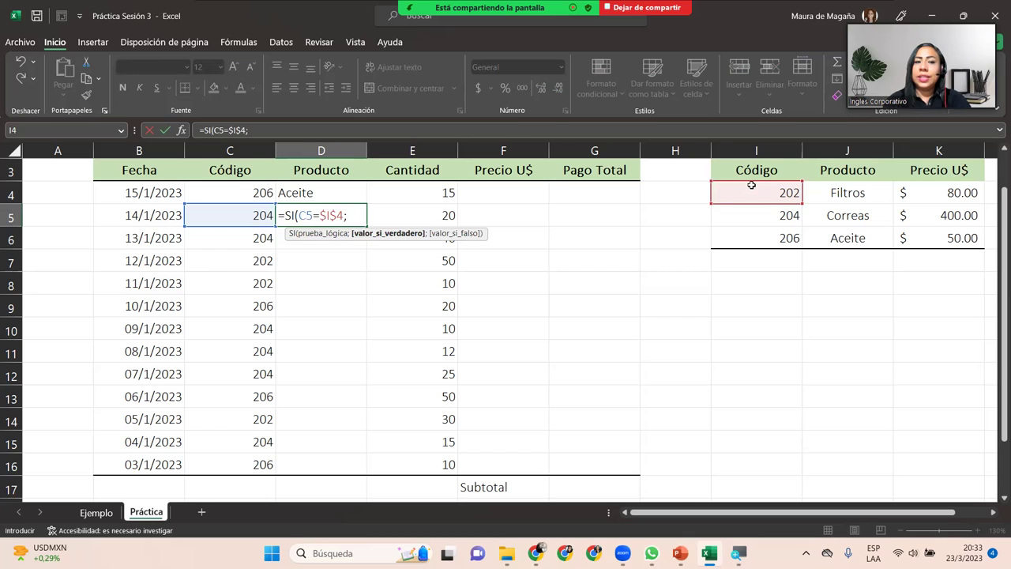
pyautogui.click(829, 192)
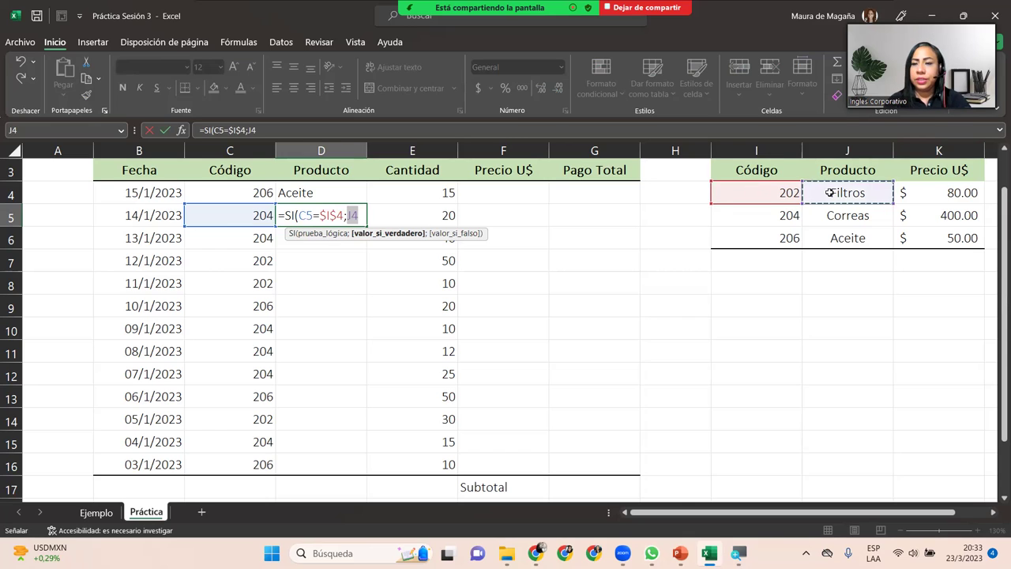
pyautogui.press('F4')
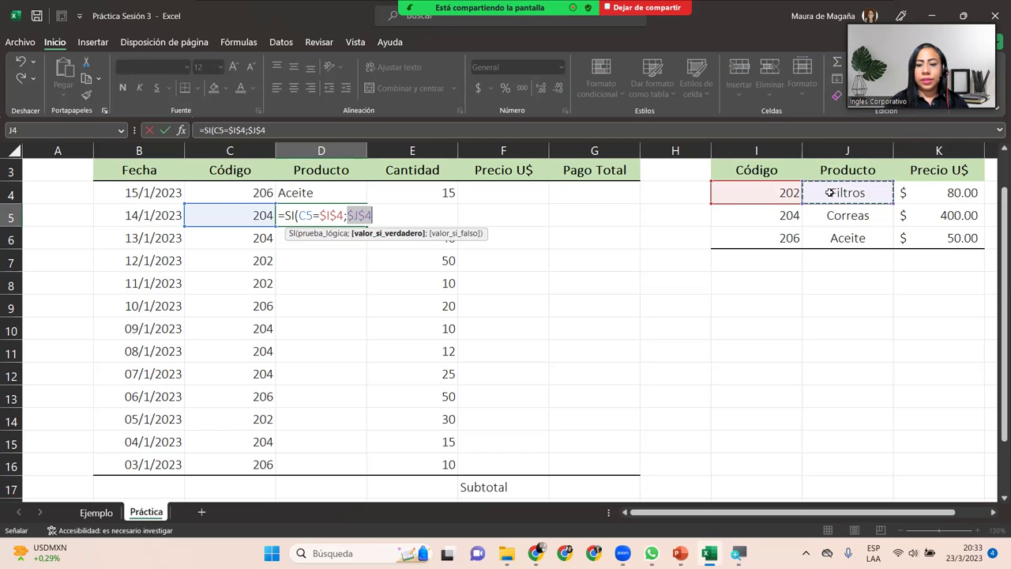
pyautogui.write(';')
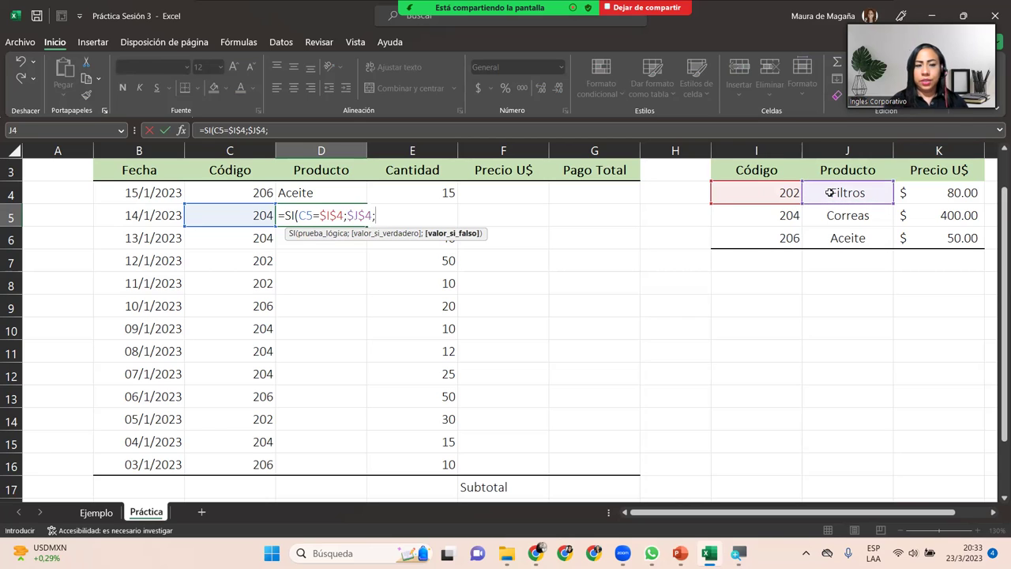
pyautogui.write('SI(')
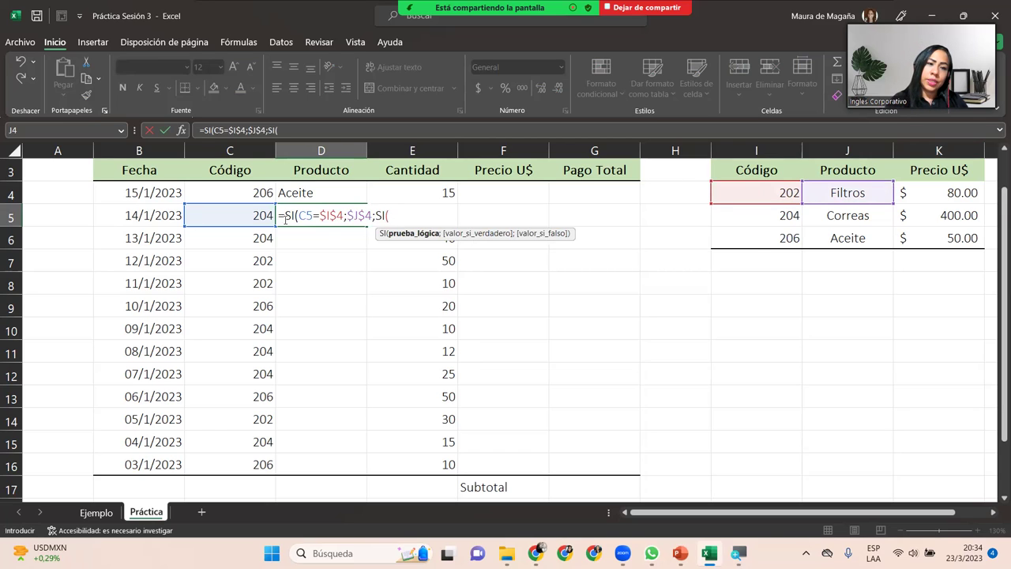
# Add the nested test C5=$I$5 returning $J$5 (Correas, code 204), then start a third SI.
pyautogui.click(259, 215)
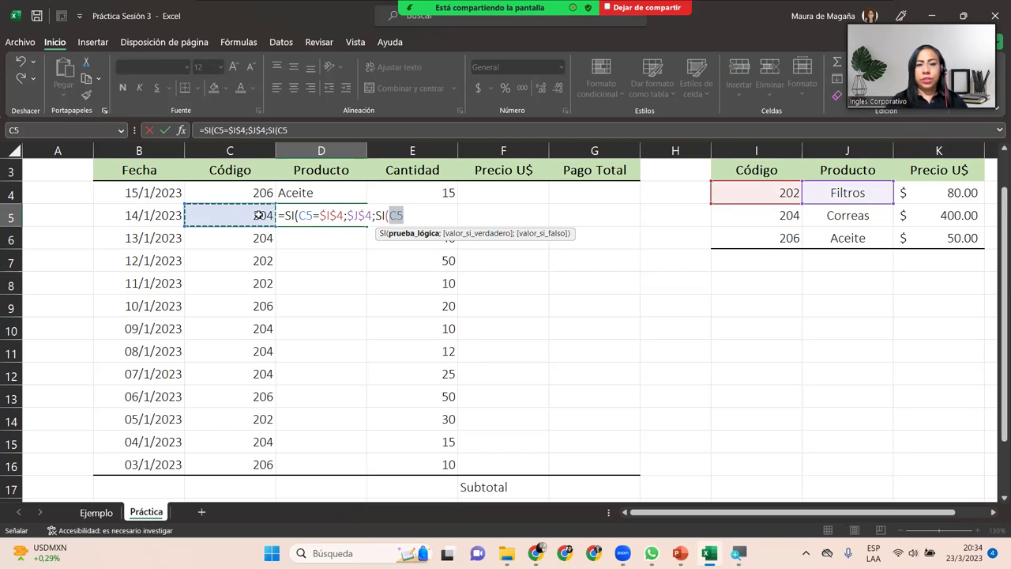
pyautogui.write('=')
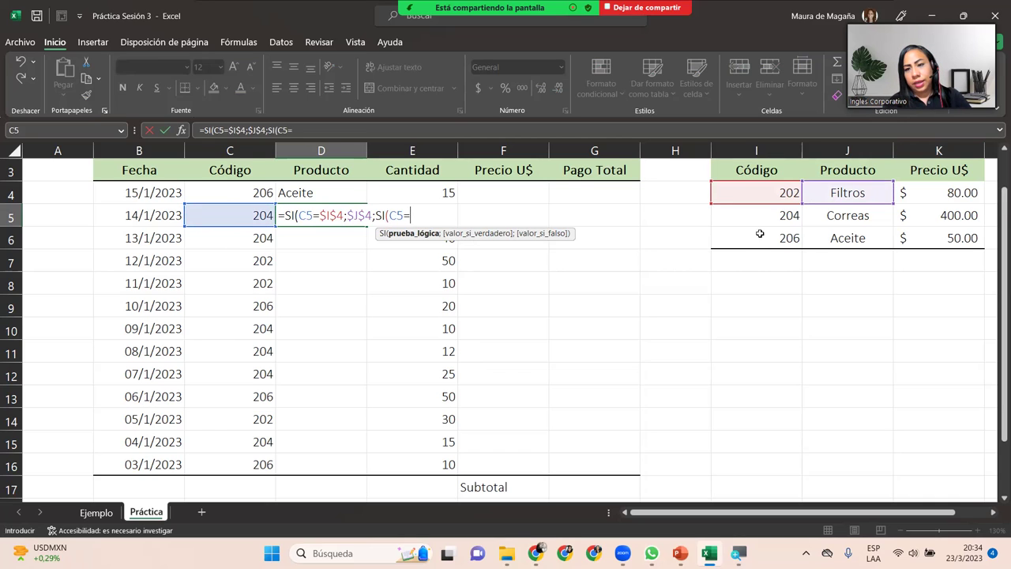
pyautogui.click(770, 218)
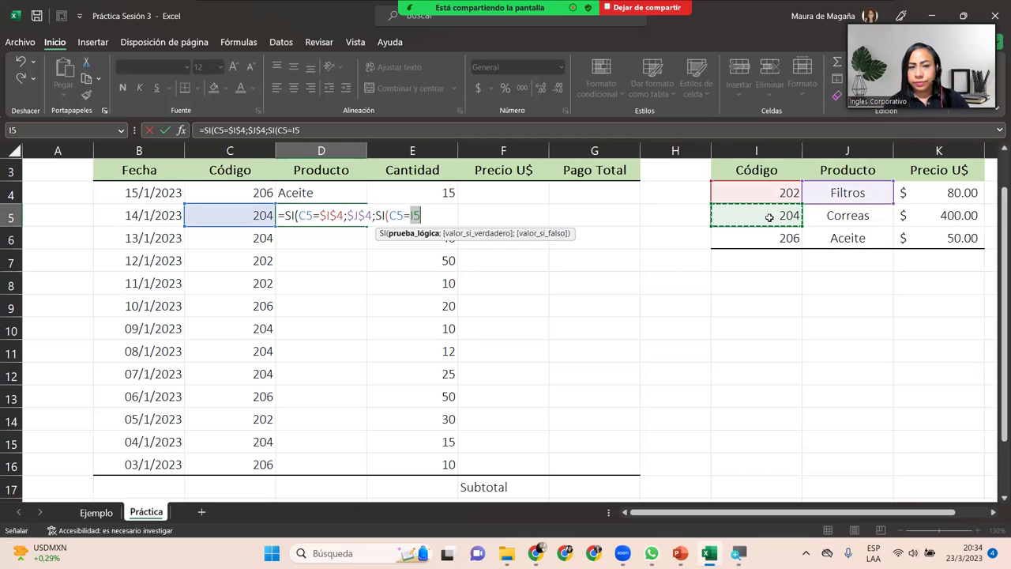
pyautogui.press('F4')
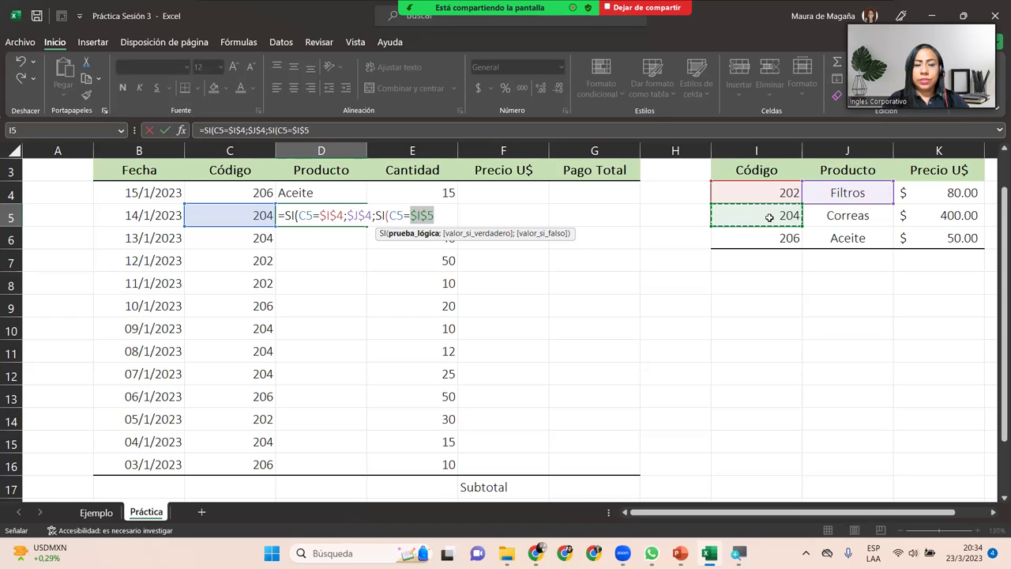
pyautogui.write(';')
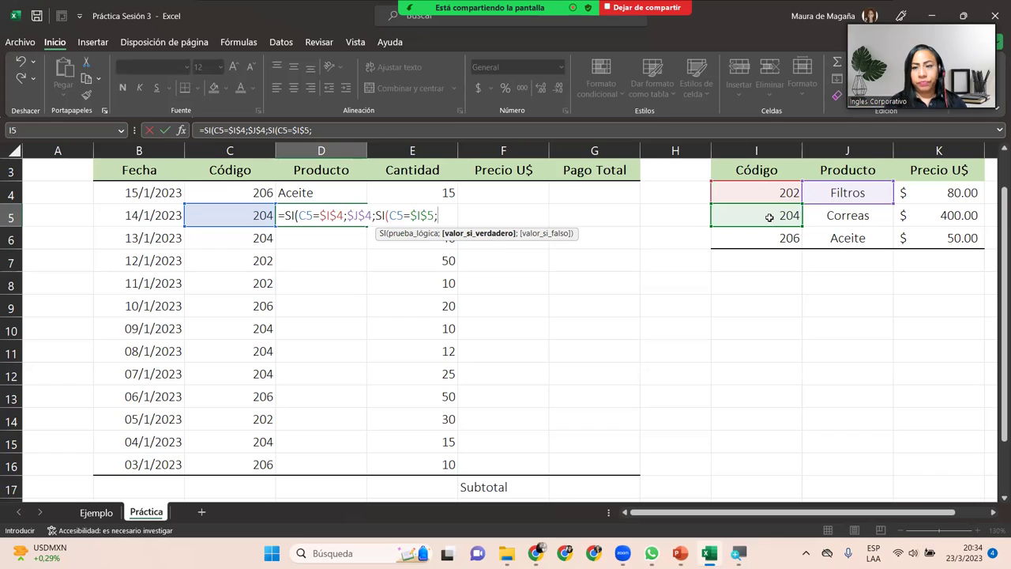
pyautogui.click(824, 217)
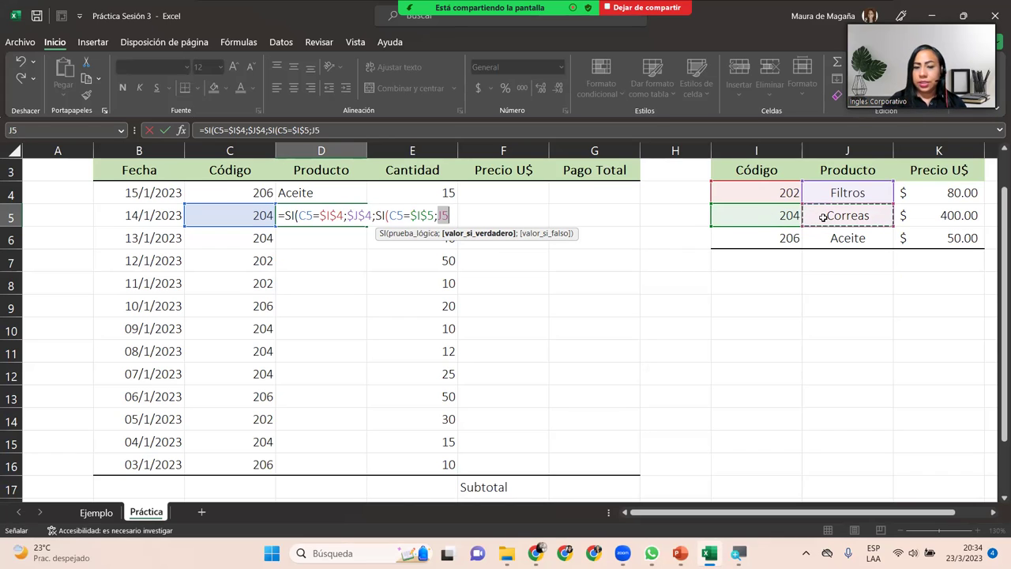
pyautogui.press('F4')
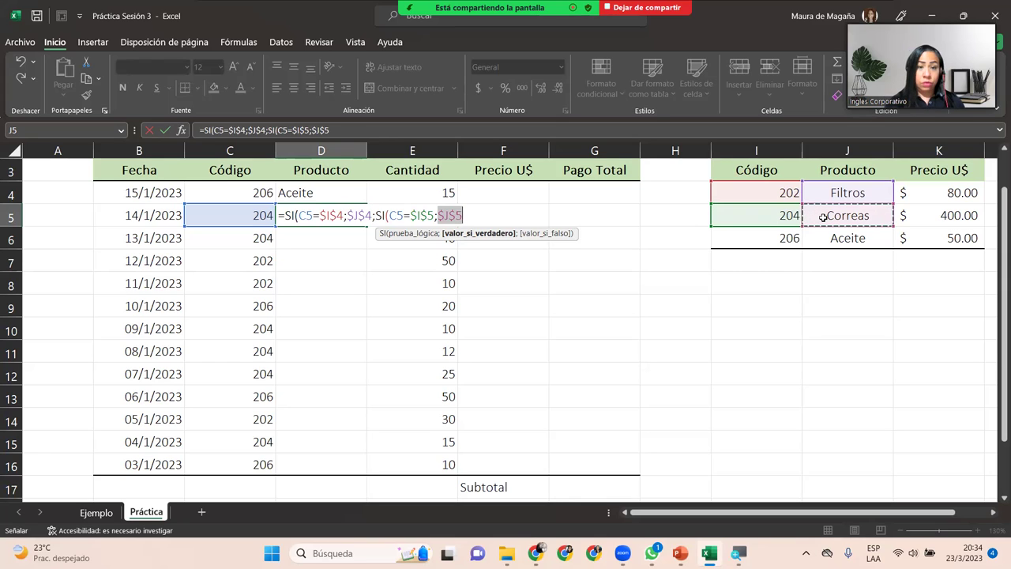
pyautogui.write(';')
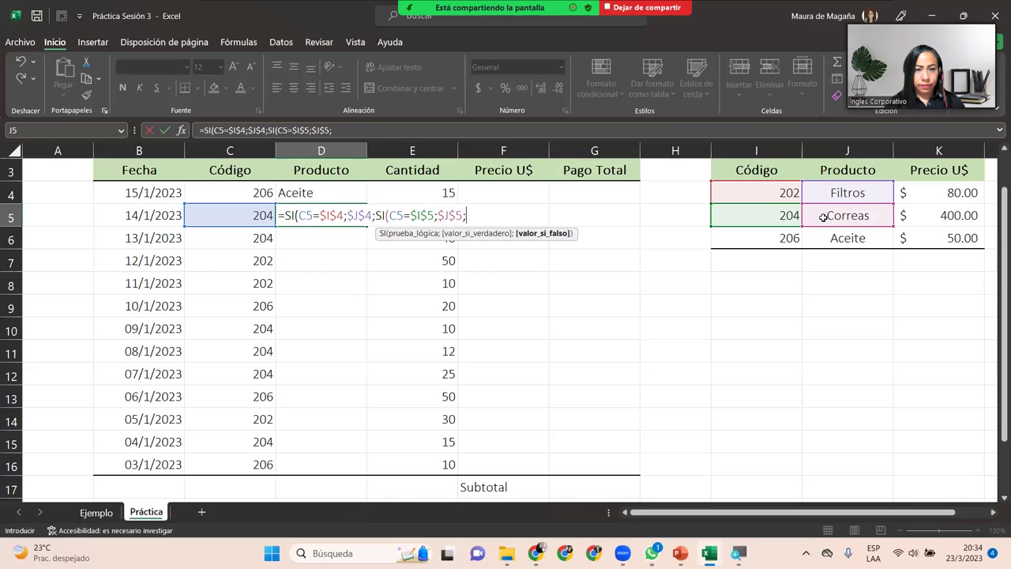
pyautogui.write('si')
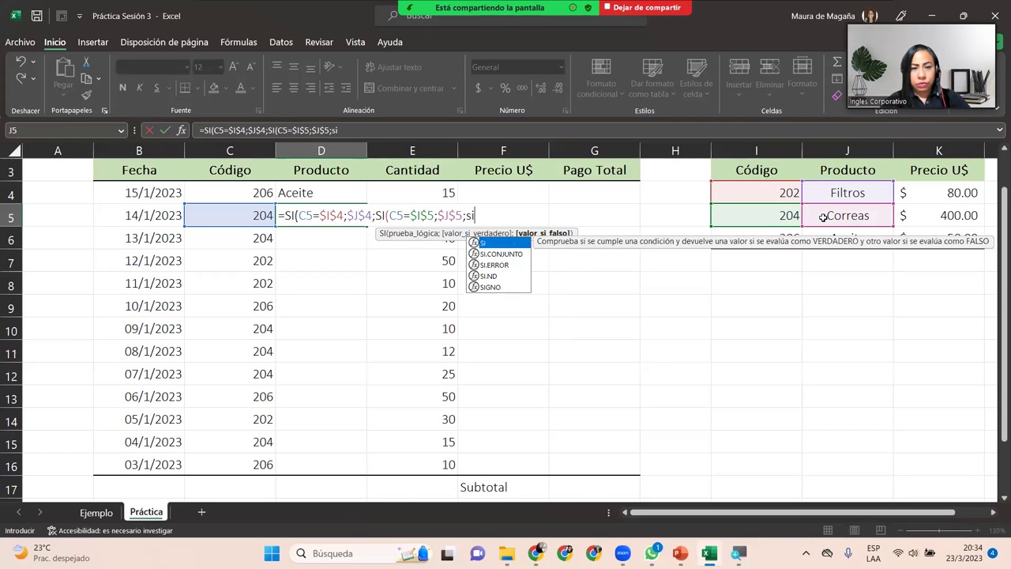
pyautogui.press('Tab')
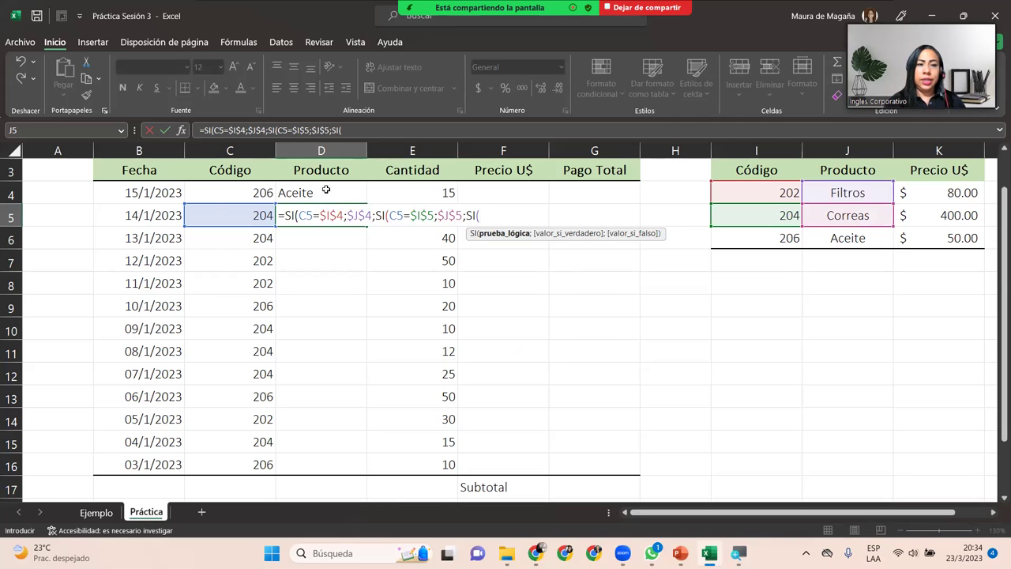
# Add the innermost test C5=$I$6 returning J6 (Aceite, code 206), otherwise "N/A".
pyautogui.click(215, 215)
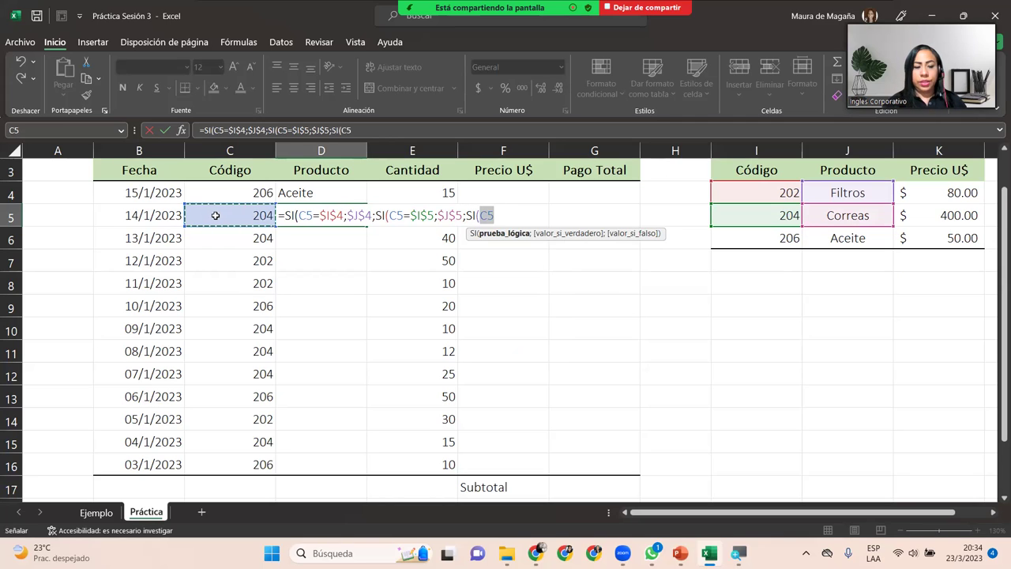
pyautogui.write('=')
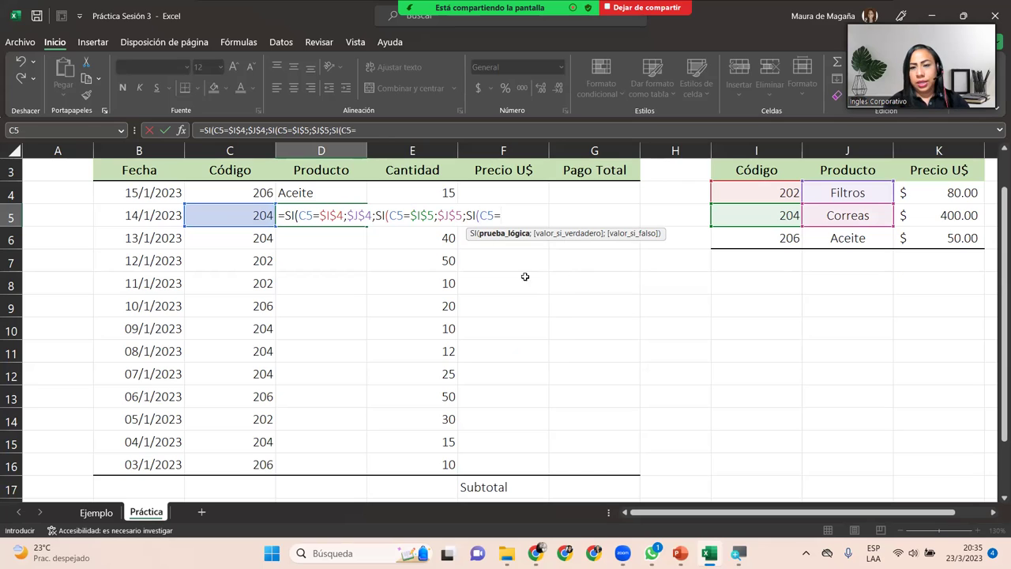
pyautogui.click(733, 236)
pyautogui.press('F4')
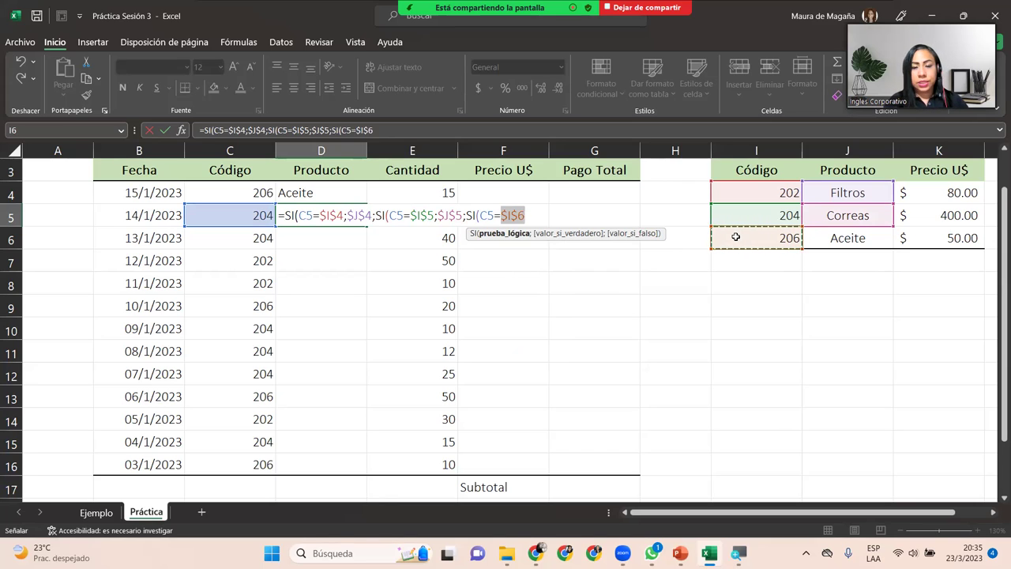
pyautogui.write(';')
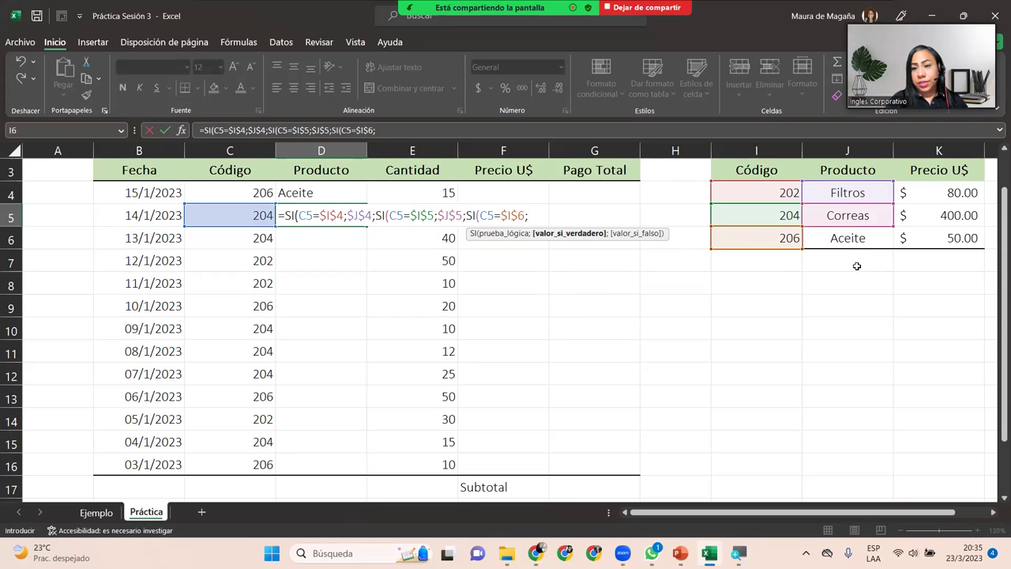
pyautogui.click(861, 242)
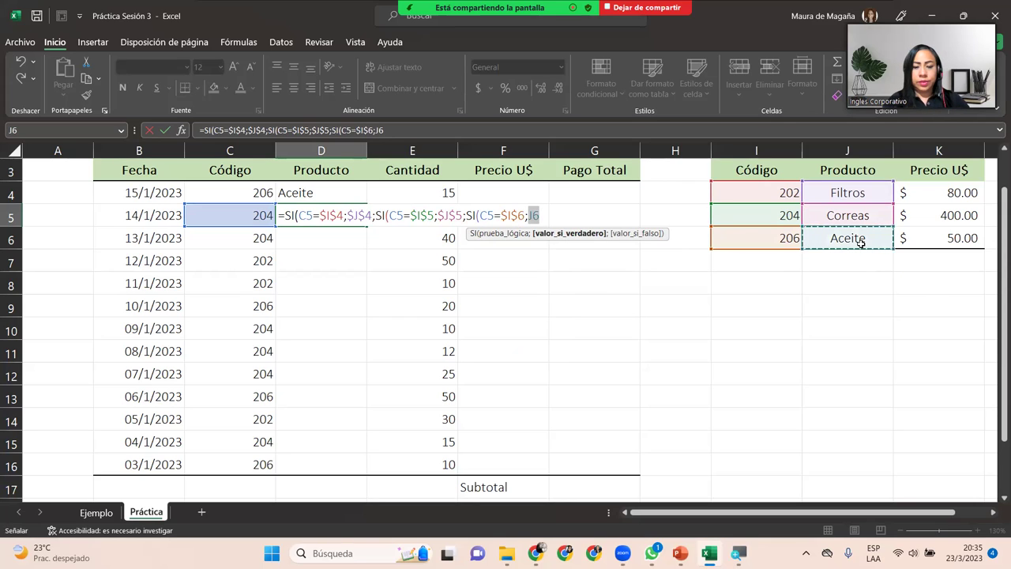
pyautogui.write(';"N')
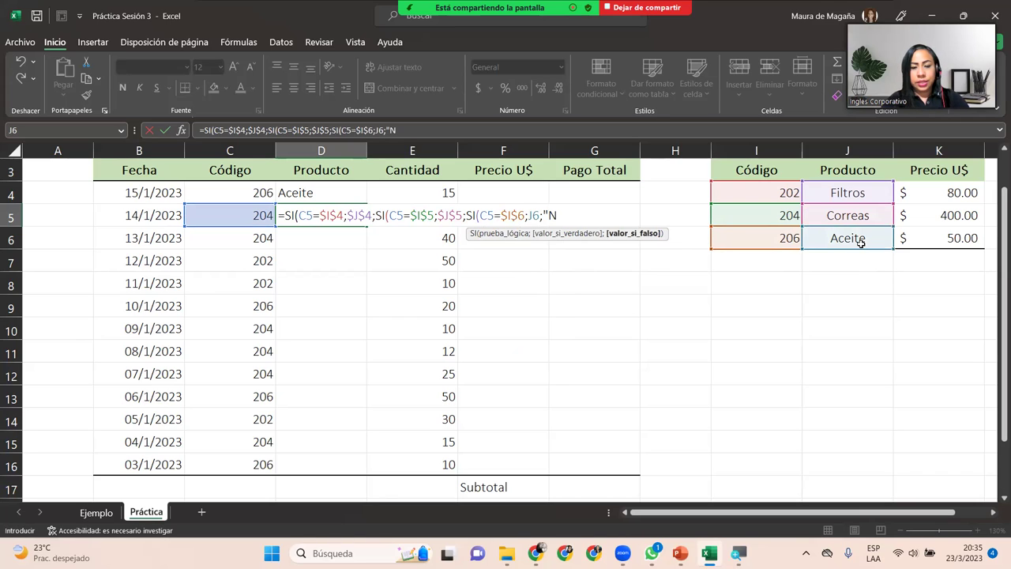
pyautogui.write('/A"')
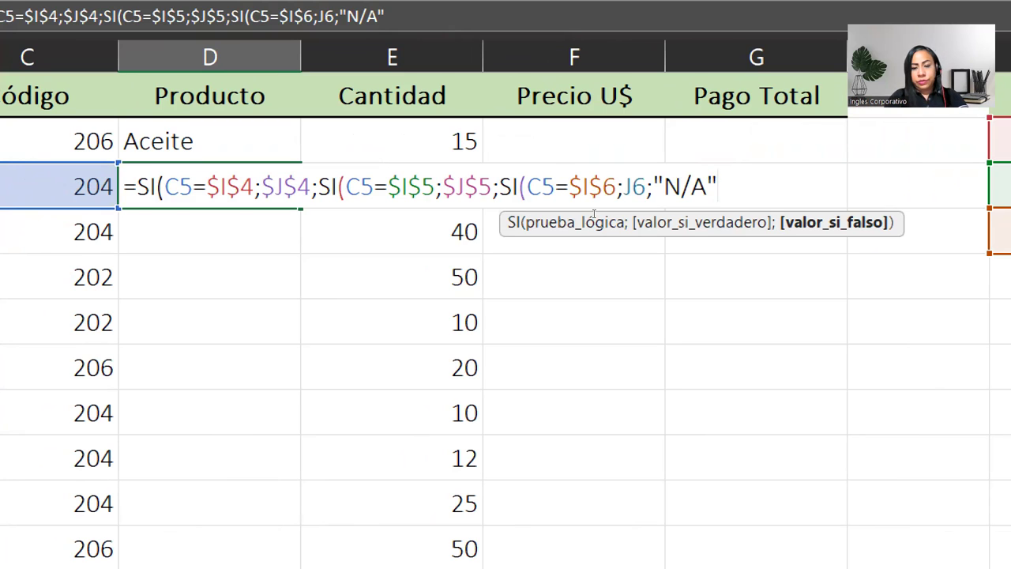
# Close D5's three nested SI functions with ))) and commit the formula.
pyautogui.write('))')
pyautogui.write(')')
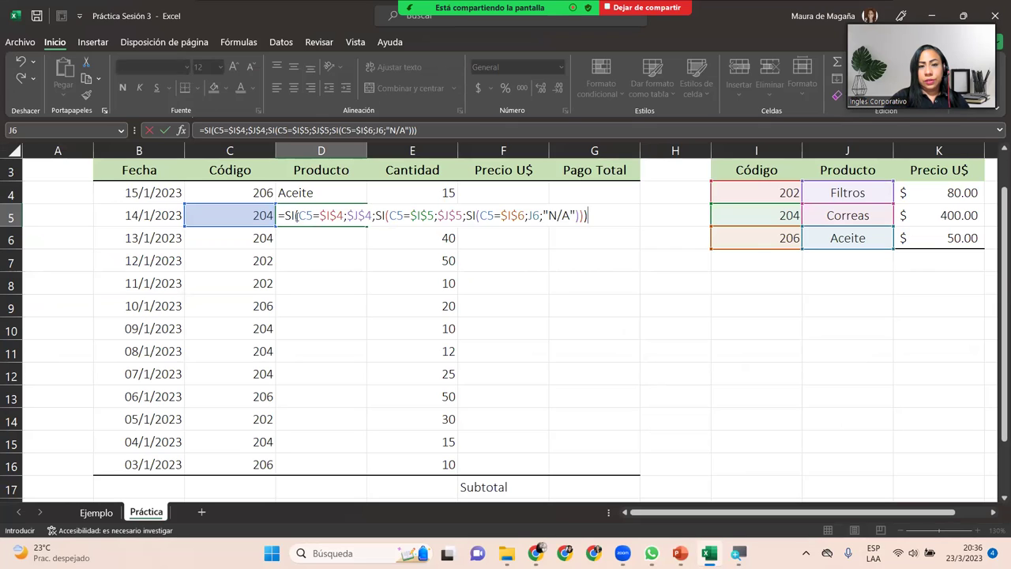
pyautogui.press('Return')
# Undo the faulty fill-down and lock D5's J6 reference as $J$6.
pyautogui.click(321, 216)
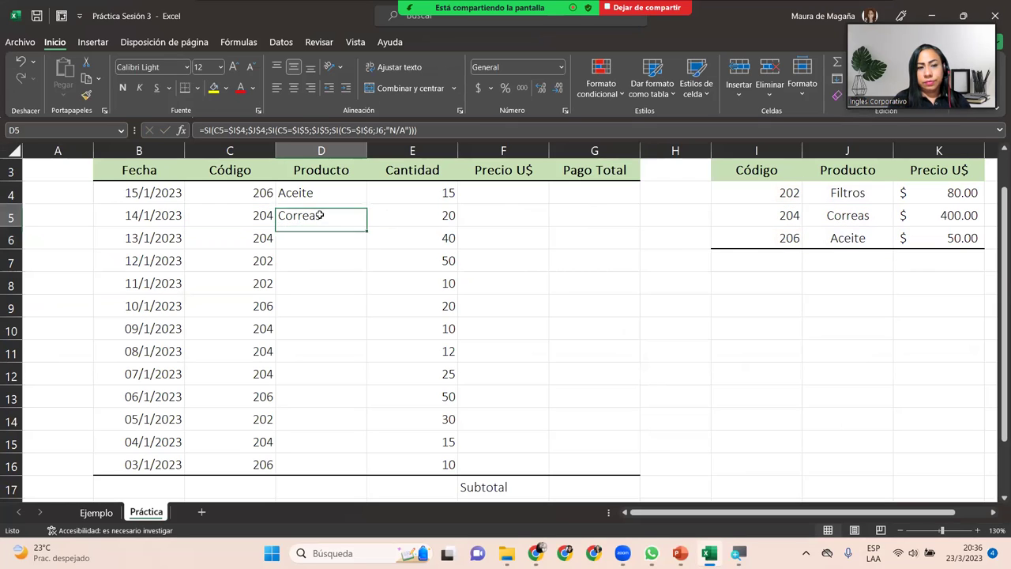
pyautogui.doubleClick(367, 224)
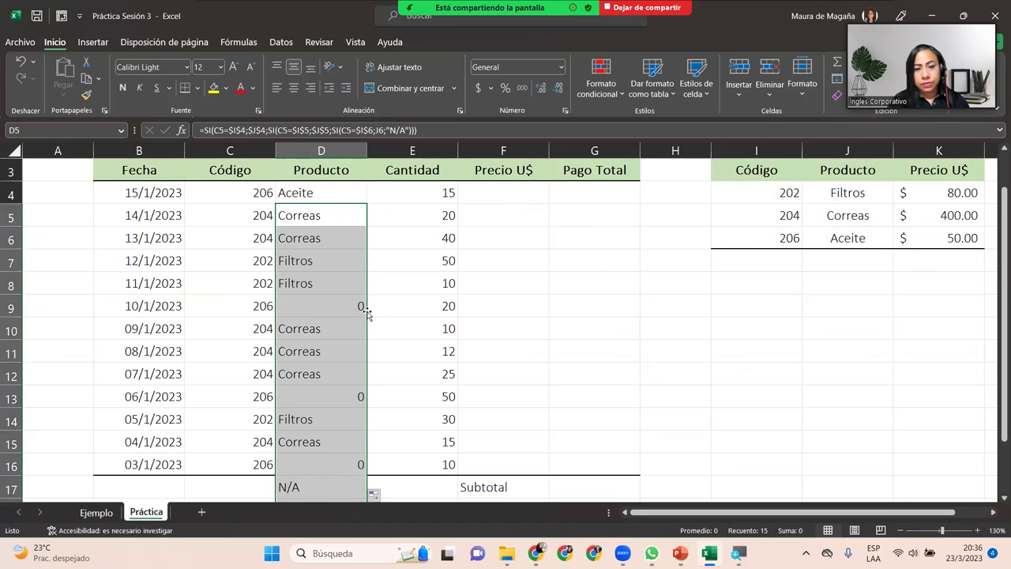
pyautogui.hotkey('ctrl', 'z')
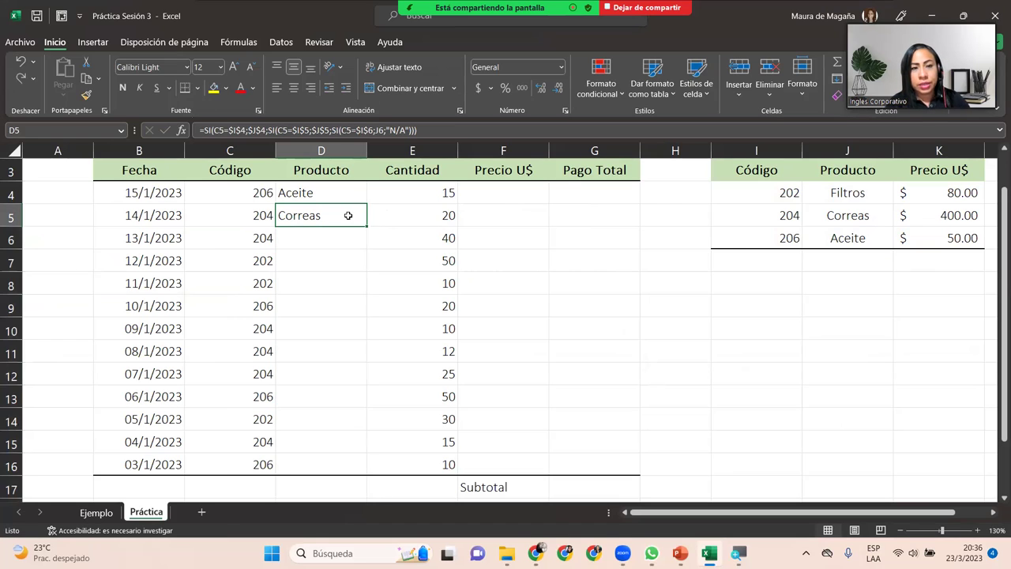
pyautogui.doubleClick(348, 215)
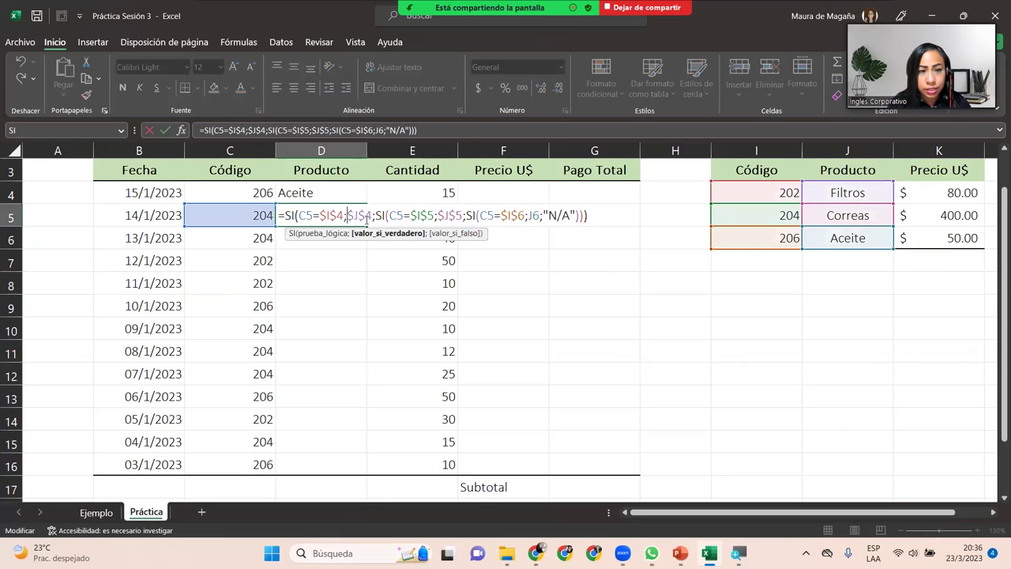
pyautogui.click(533, 215)
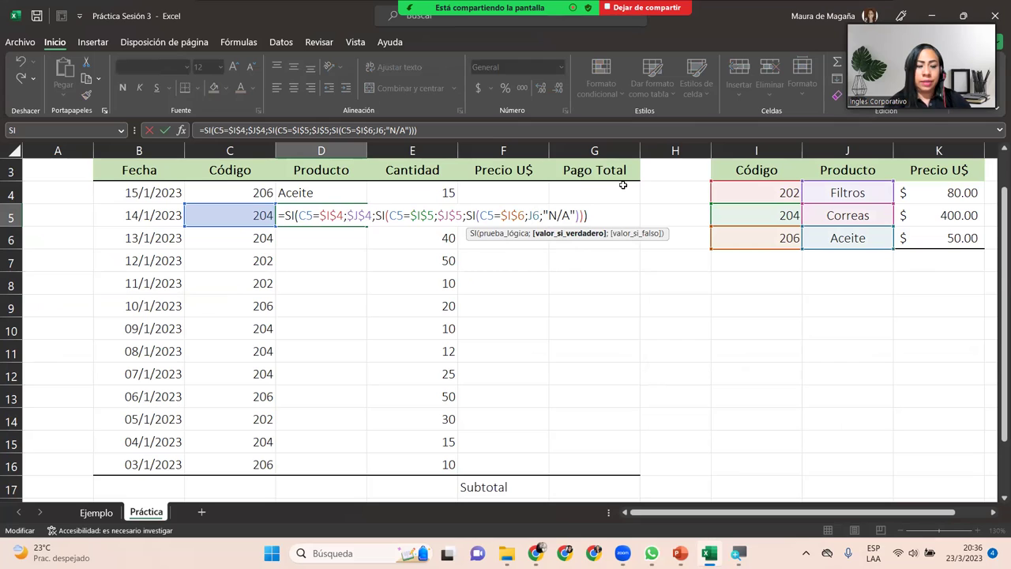
pyautogui.press('F4')
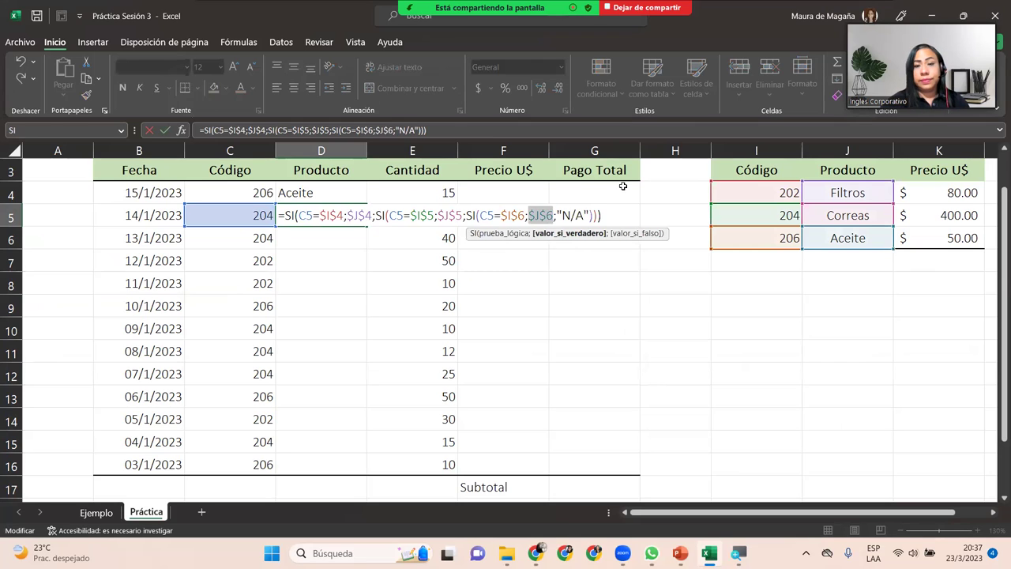
pyautogui.press('Return')
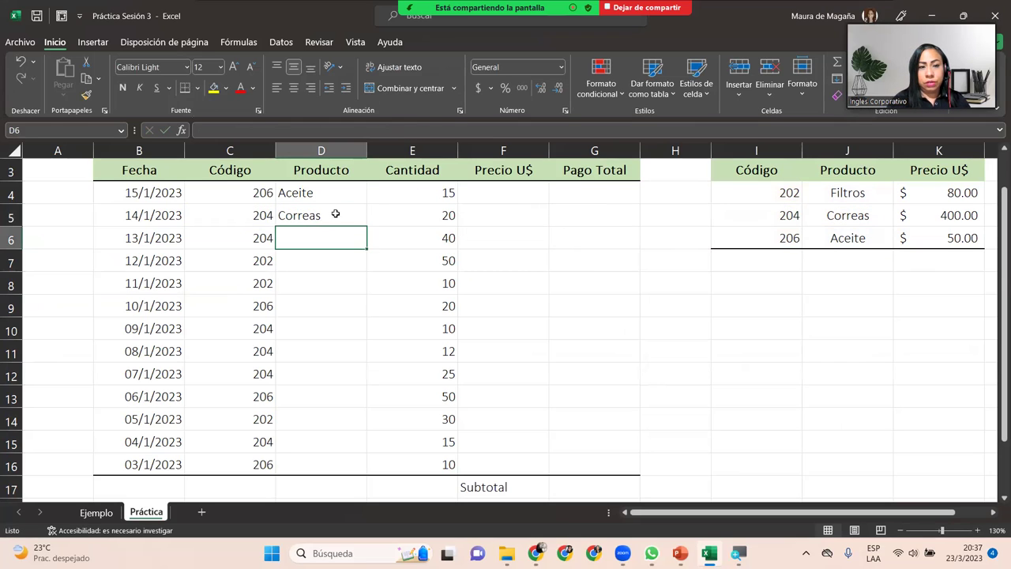
# Fill D5's formula down to D16 without formatting and check the copied products.
pyautogui.click(333, 211)
pyautogui.moveTo(367, 224); pyautogui.dragTo(370, 466)
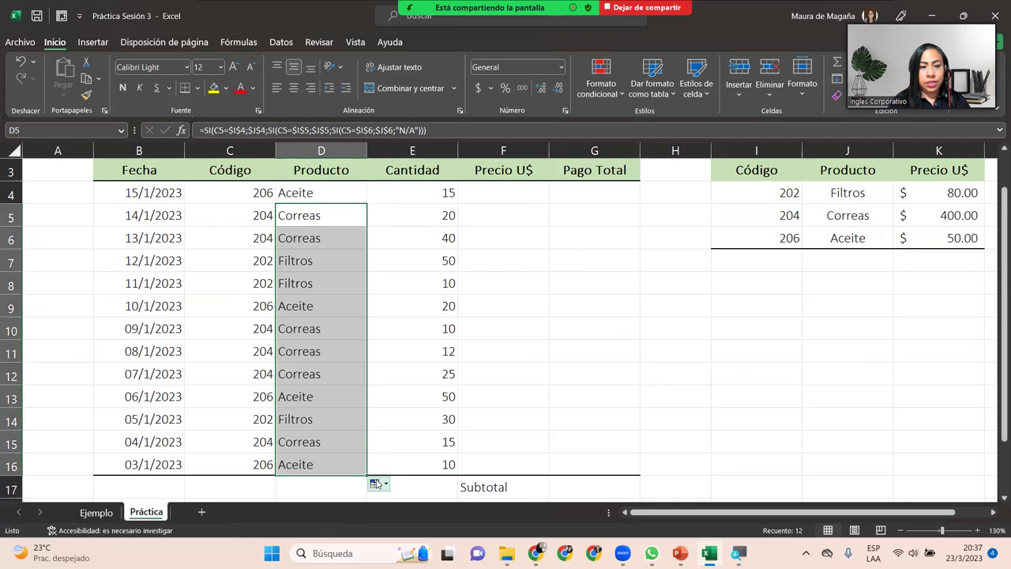
pyautogui.click(376, 484)
pyautogui.click(410, 452)
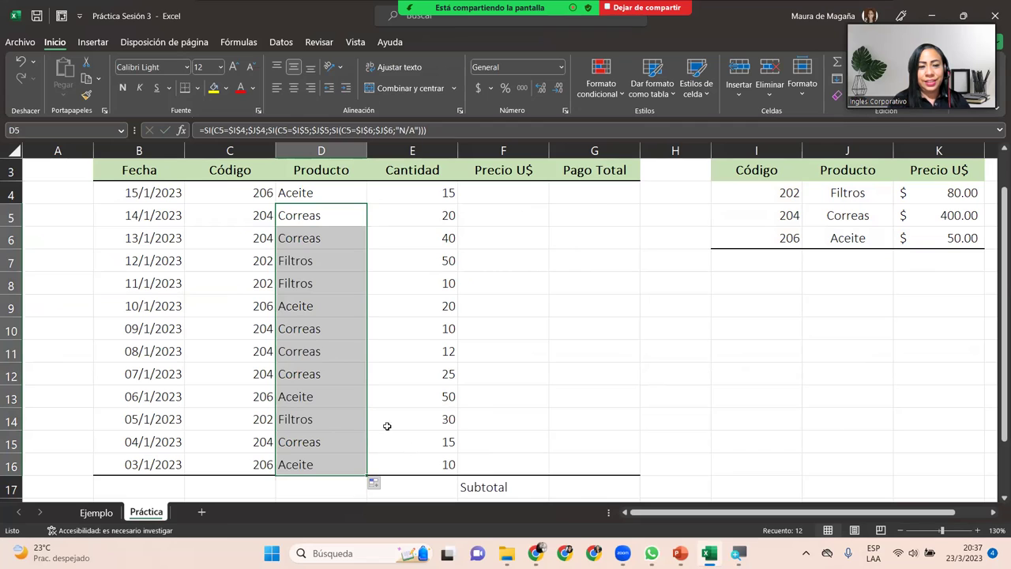
pyautogui.click(323, 413)
pyautogui.click(315, 304)
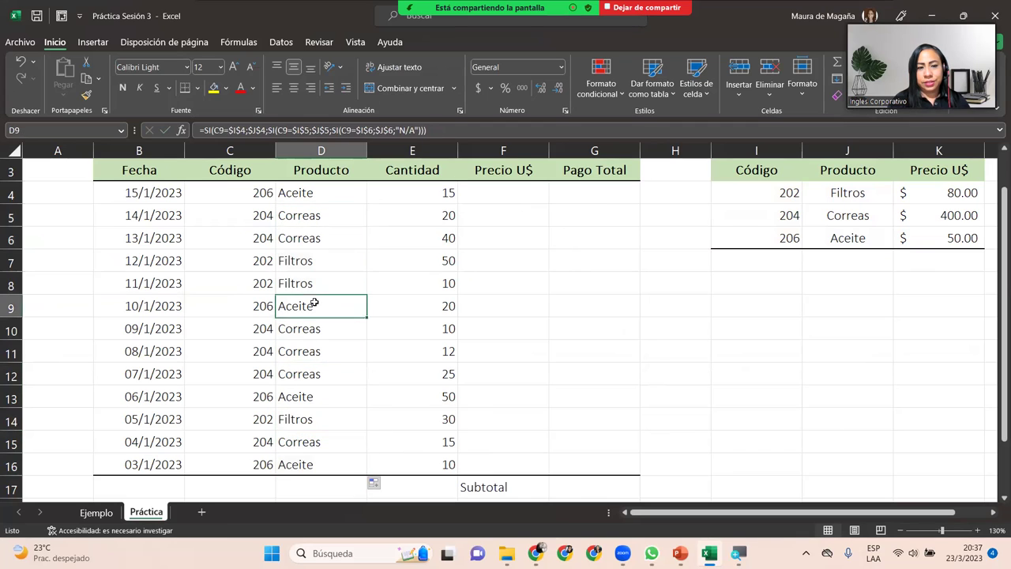
pyautogui.click(316, 259)
pyautogui.click(320, 220)
pyautogui.click(326, 195)
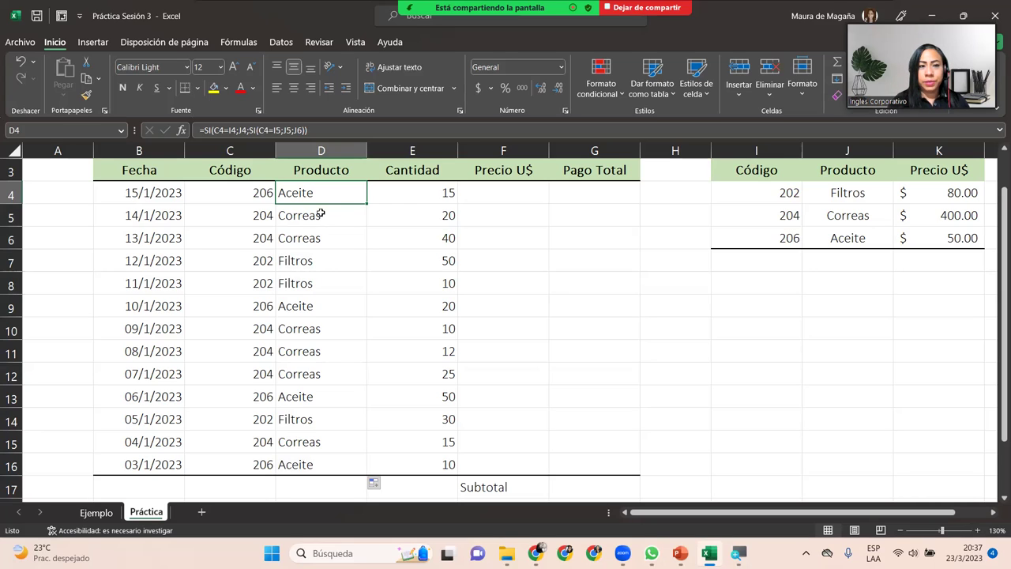
pyautogui.doubleClick(333, 215)
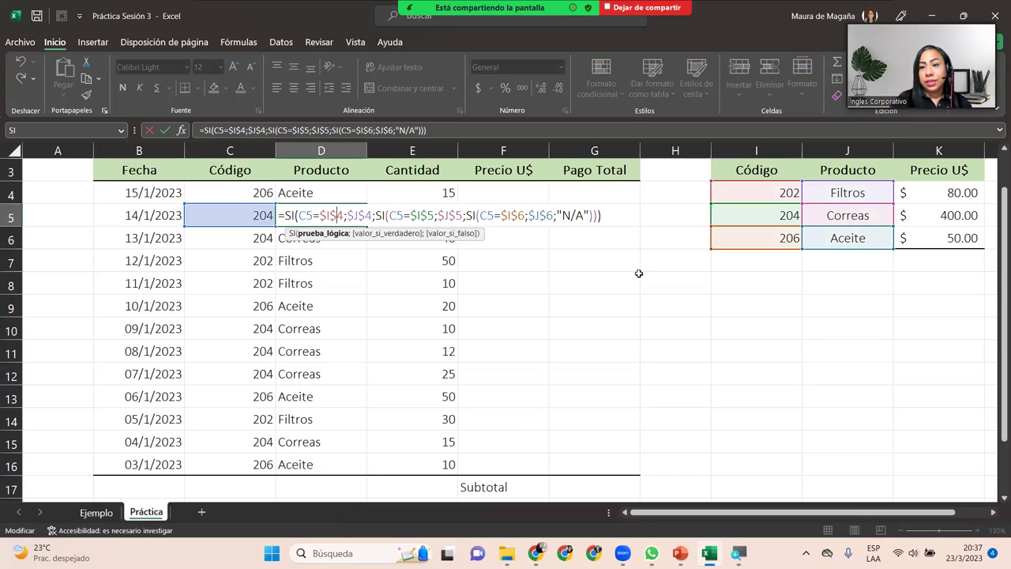
pyautogui.press('Return')
pyautogui.moveTo(836, 258)
pyautogui.mouseDown()
pyautogui.moveTo(867, 518)
pyautogui.moveTo(864, 371)
pyautogui.mouseUp()
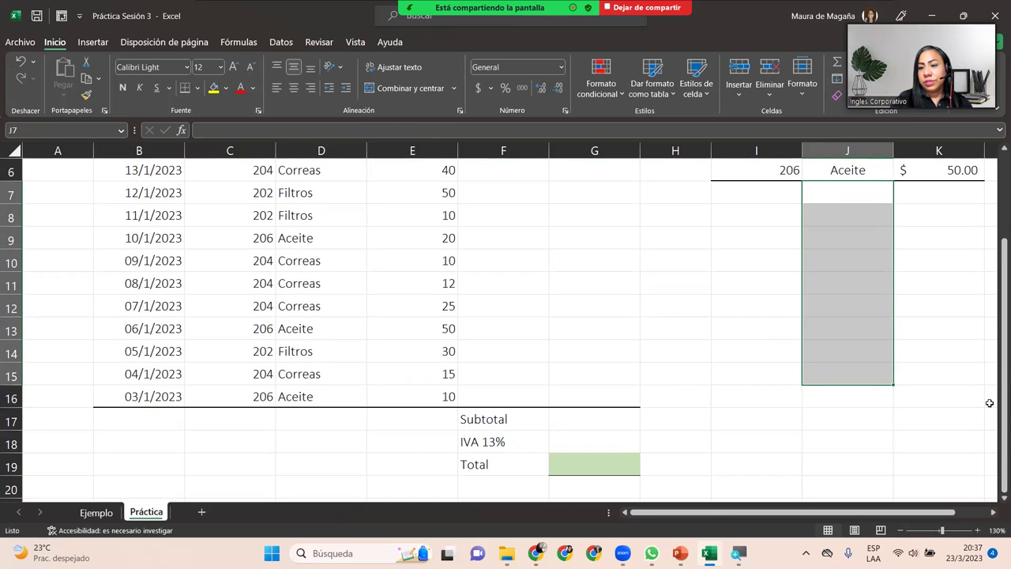
pyautogui.moveTo(1004, 403); pyautogui.dragTo(1005, 320)
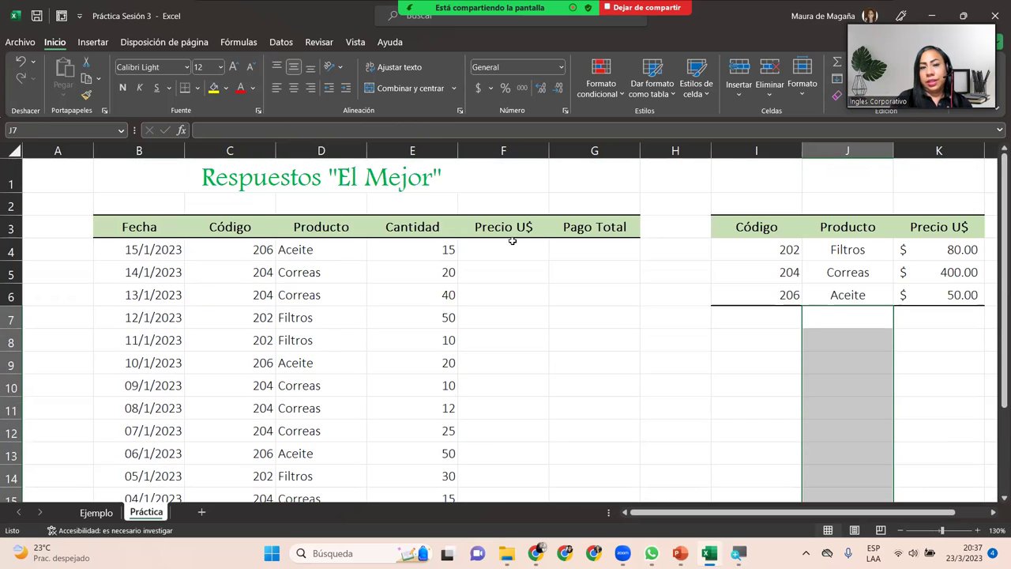
pyautogui.click(512, 241)
pyautogui.click(266, 251)
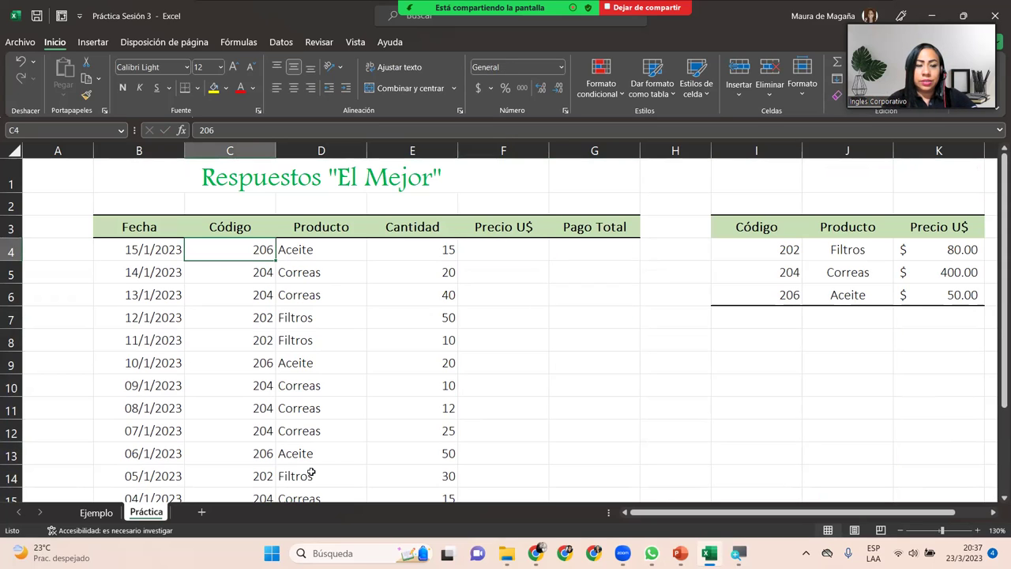
pyautogui.write('210')
pyautogui.press('Return')
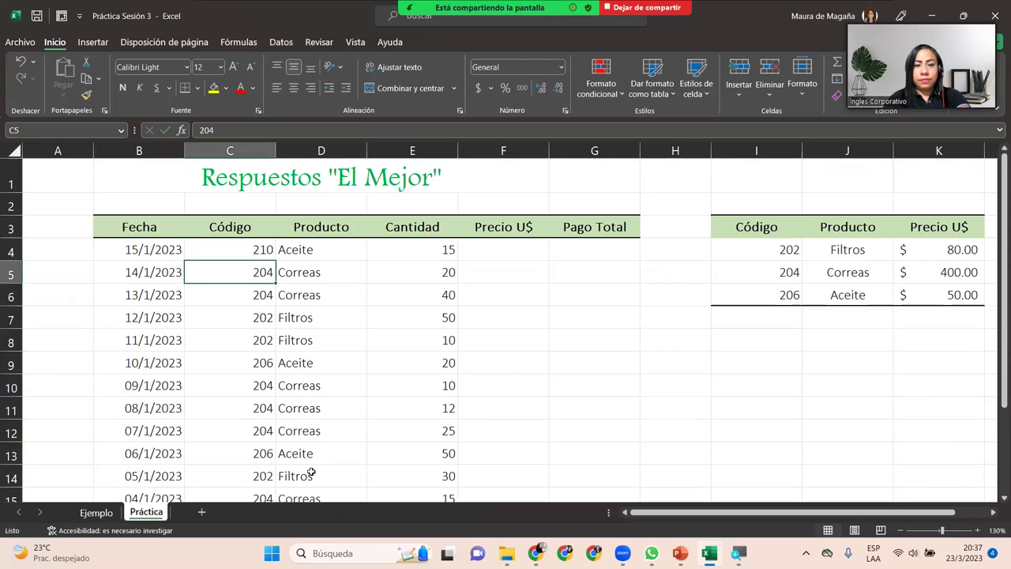
pyautogui.press('Up')
pyautogui.hotkey('ctrl', 'z')
pyautogui.press('Right')
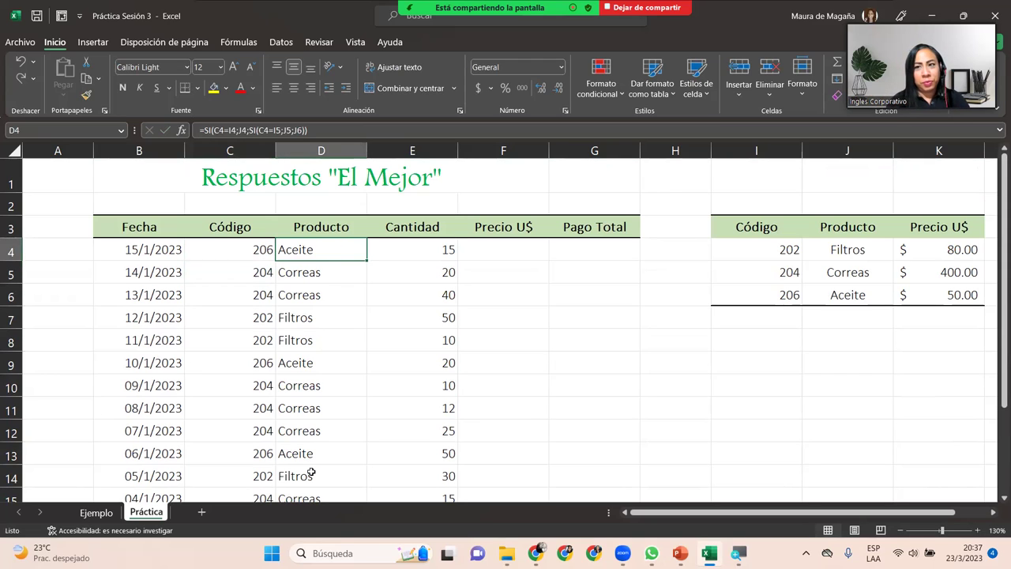
pyautogui.press('Down')
pyautogui.press('Left')
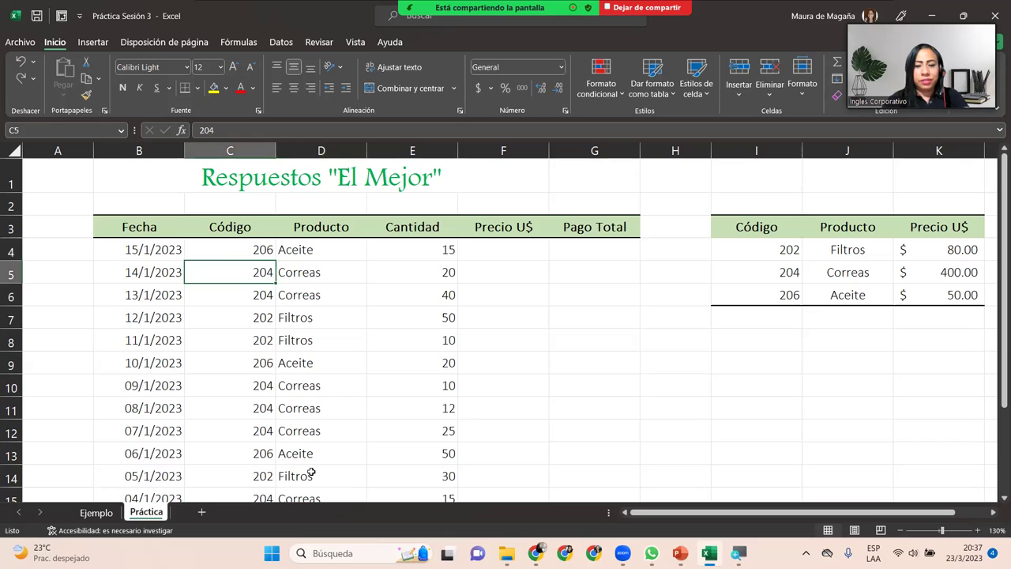
pyautogui.write('20')
pyautogui.press('BackSpace')
pyautogui.write('10')
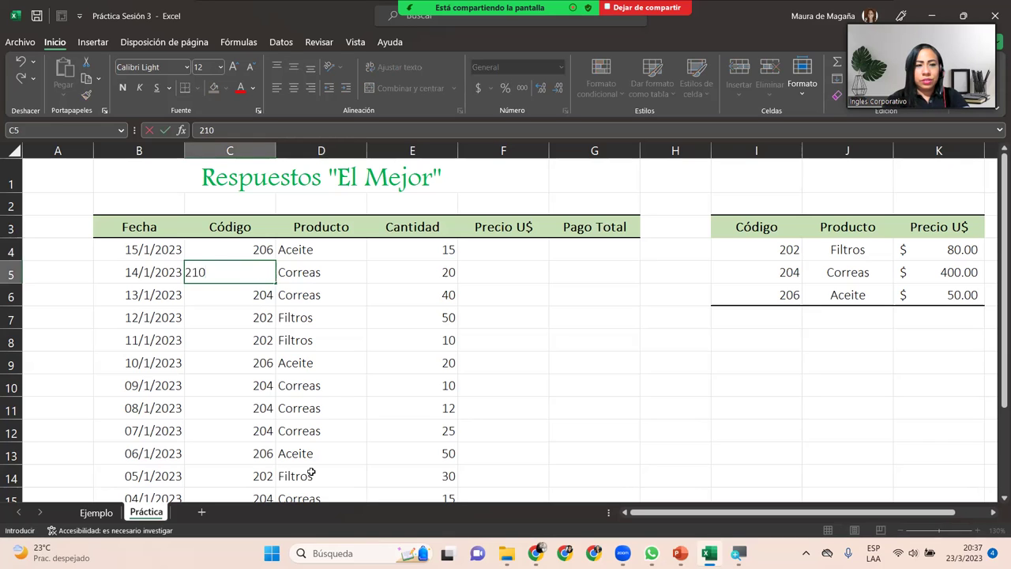
pyautogui.press('Return')
pyautogui.press('Up')
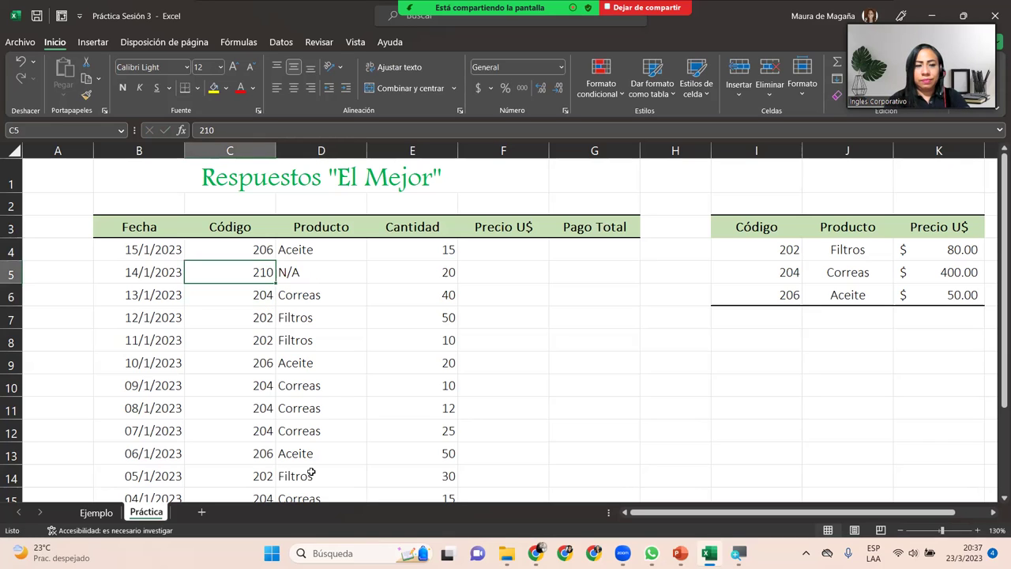
pyautogui.hotkey('ctrl', 'z')
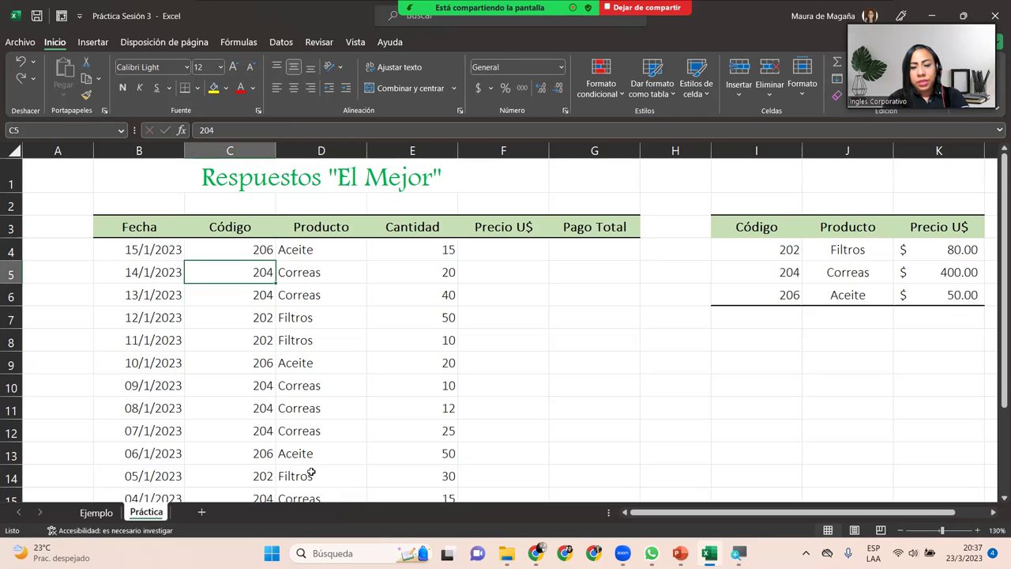
pyautogui.write('402')
pyautogui.press('Return')
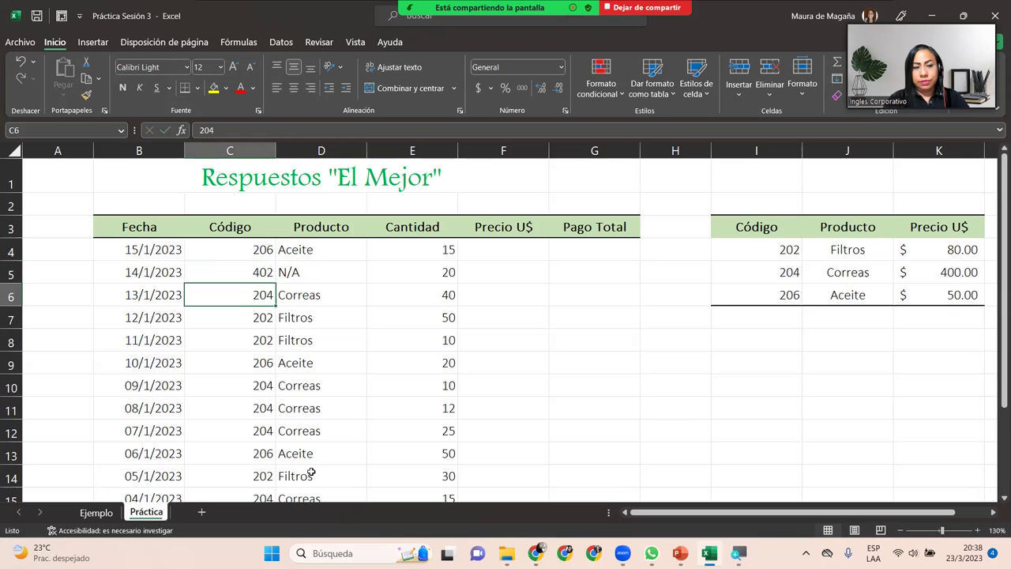
pyautogui.hotkey('ctrl', 'z')
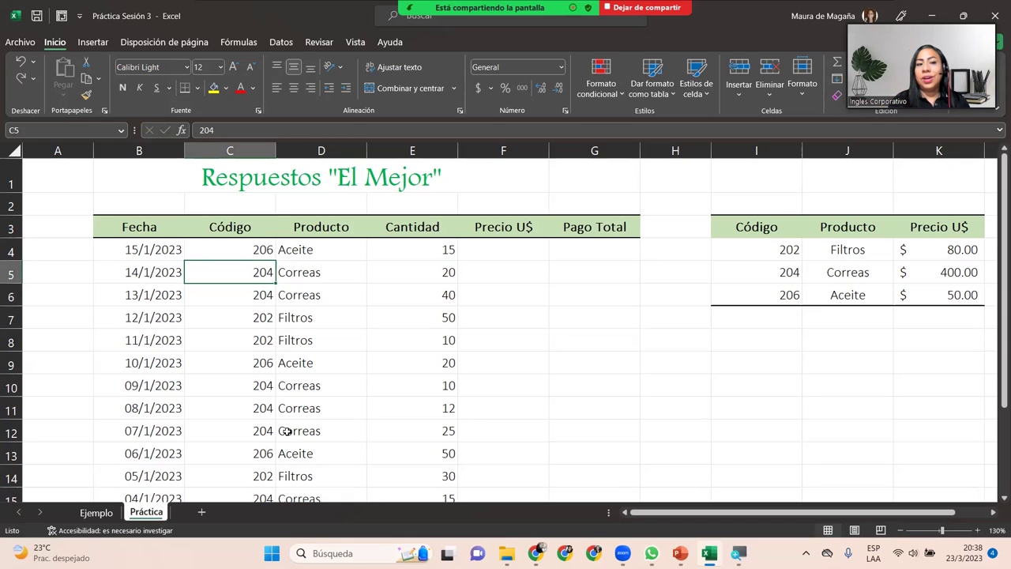
# Add a third SI test to D4 comparing C4 with I6, returning "N/A" otherwise.
pyautogui.click(345, 276)
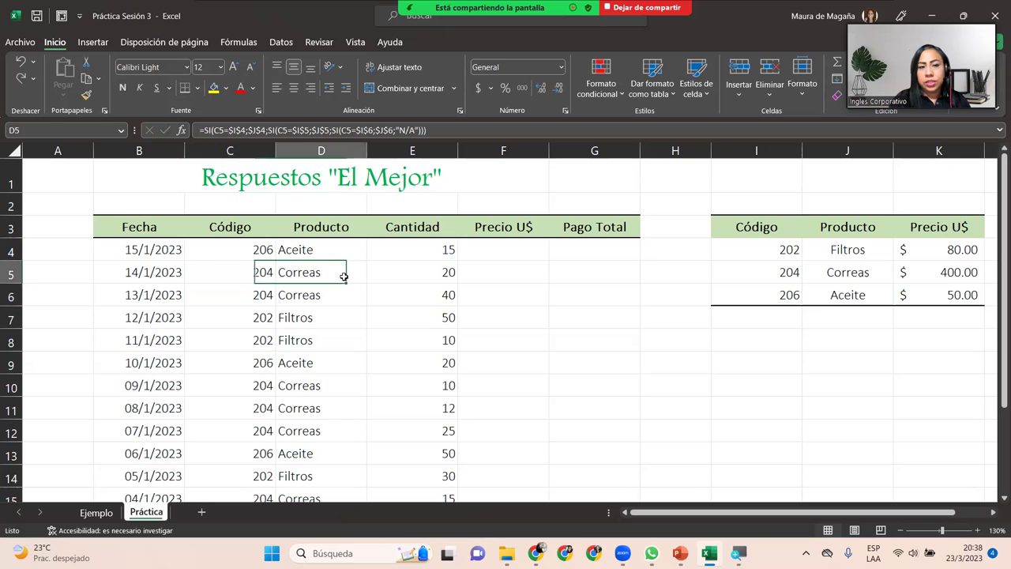
pyautogui.click(333, 248)
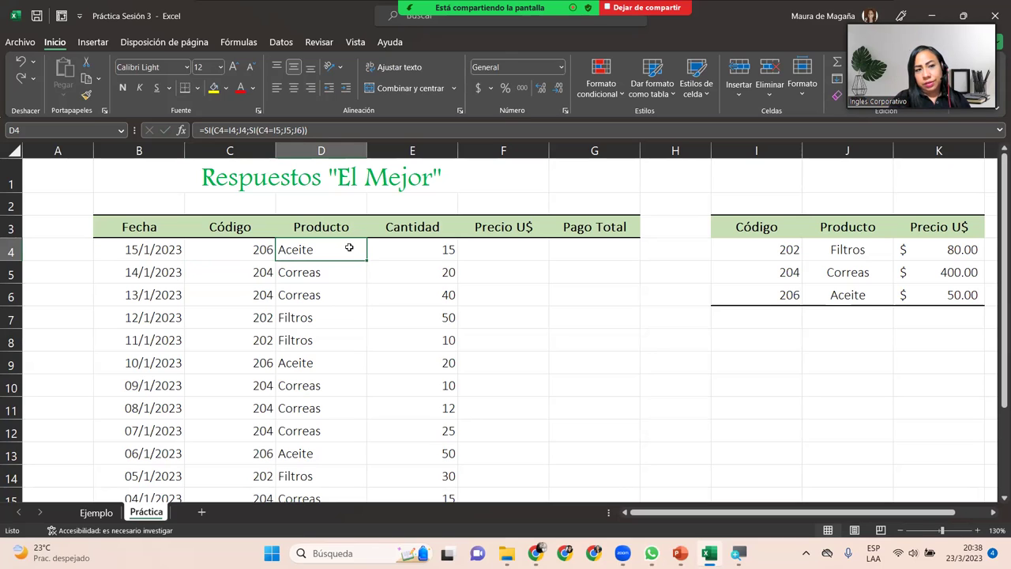
pyautogui.doubleClick(350, 248)
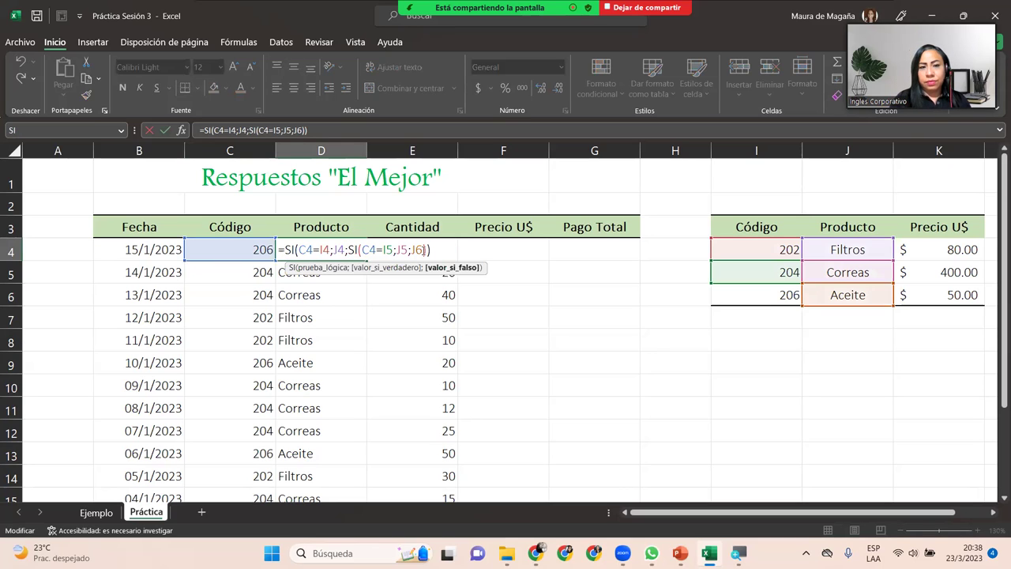
pyautogui.click(423, 250)
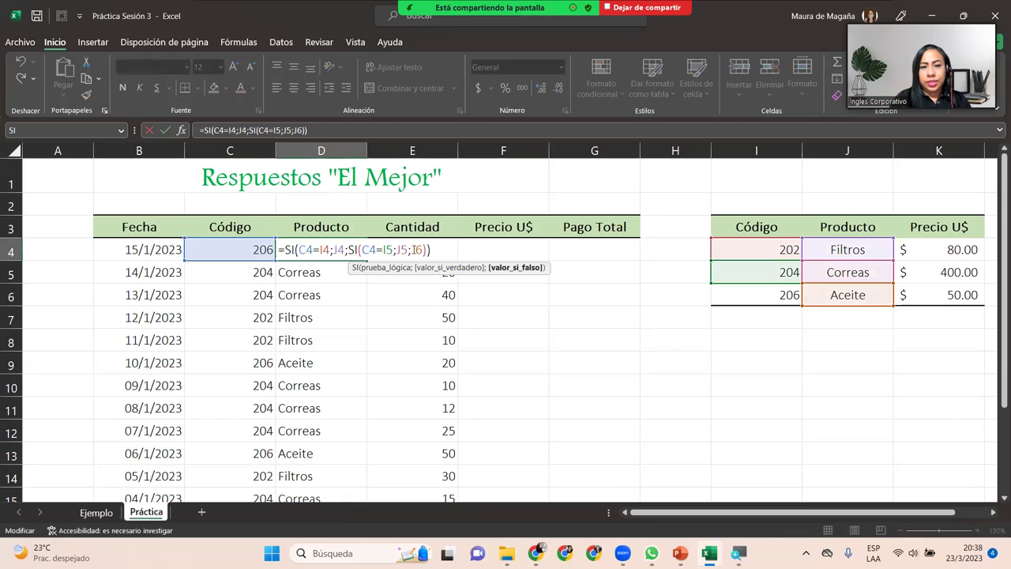
pyautogui.write('SI(')
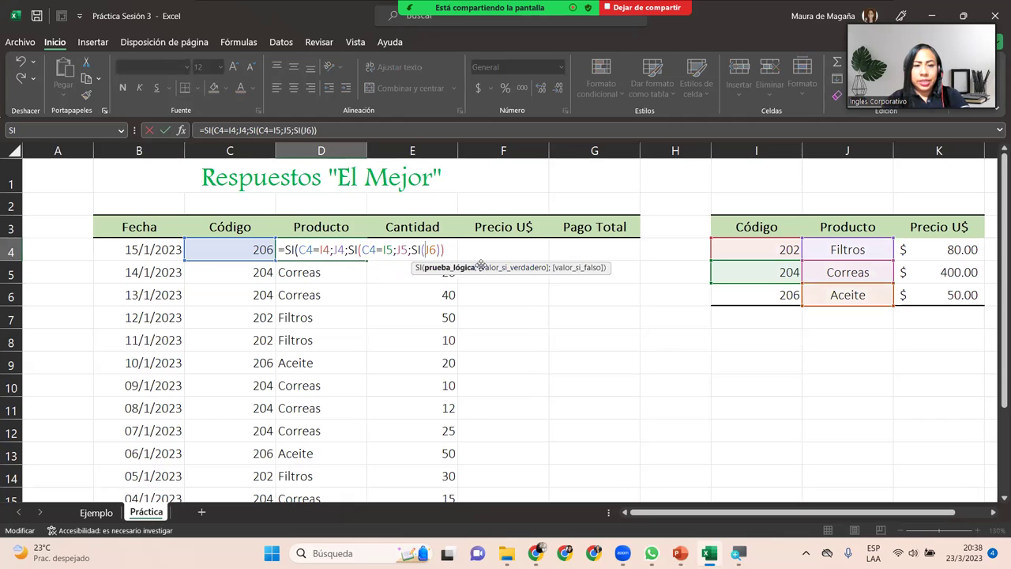
pyautogui.click(195, 249)
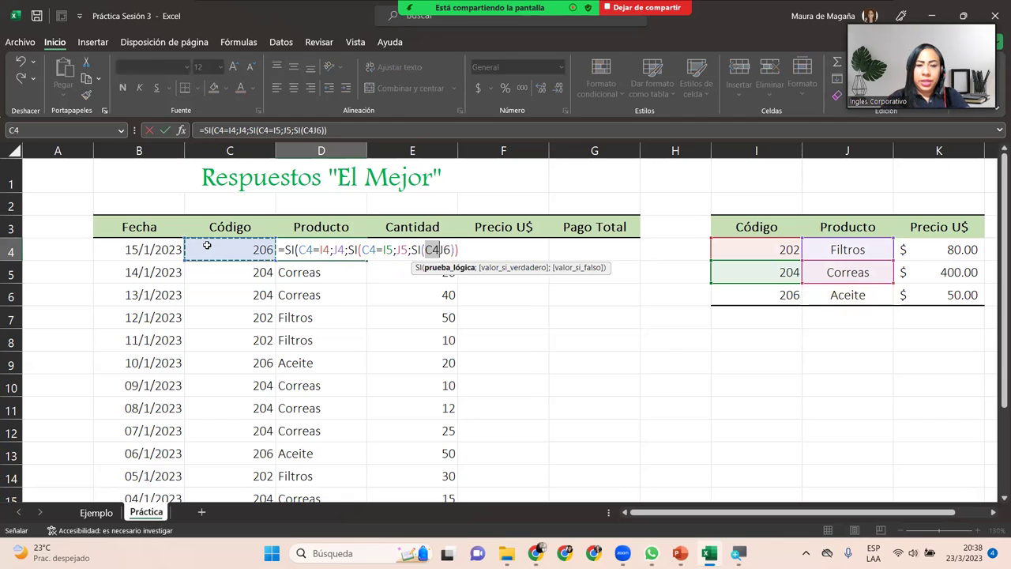
pyautogui.write('=')
pyautogui.click(767, 291)
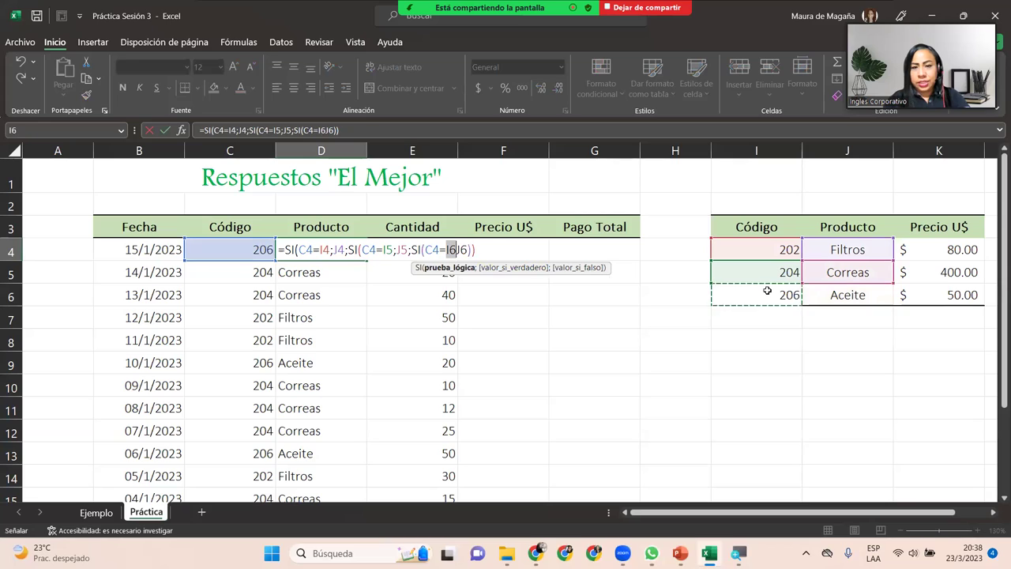
pyautogui.write(';')
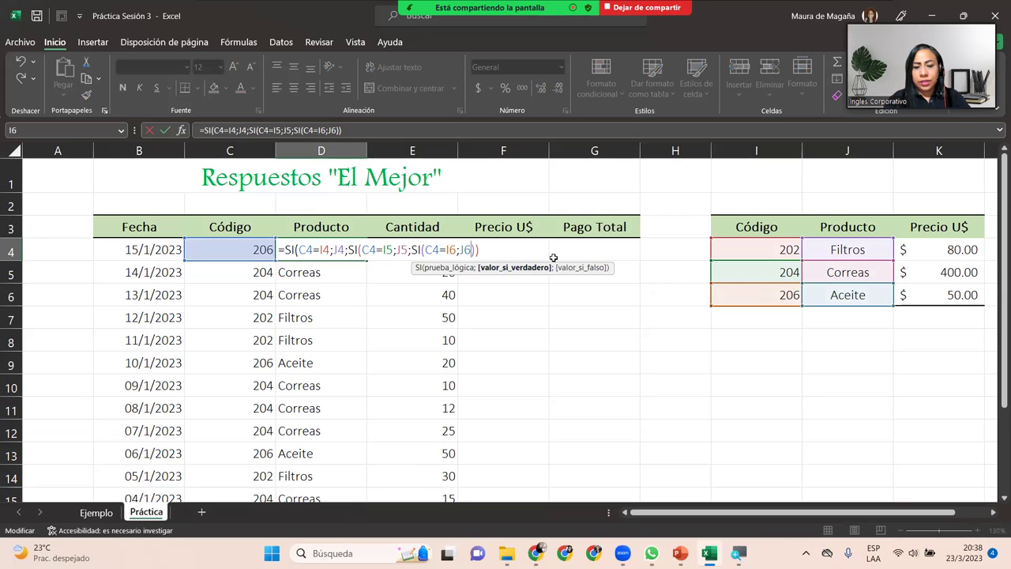
pyautogui.write(';"')
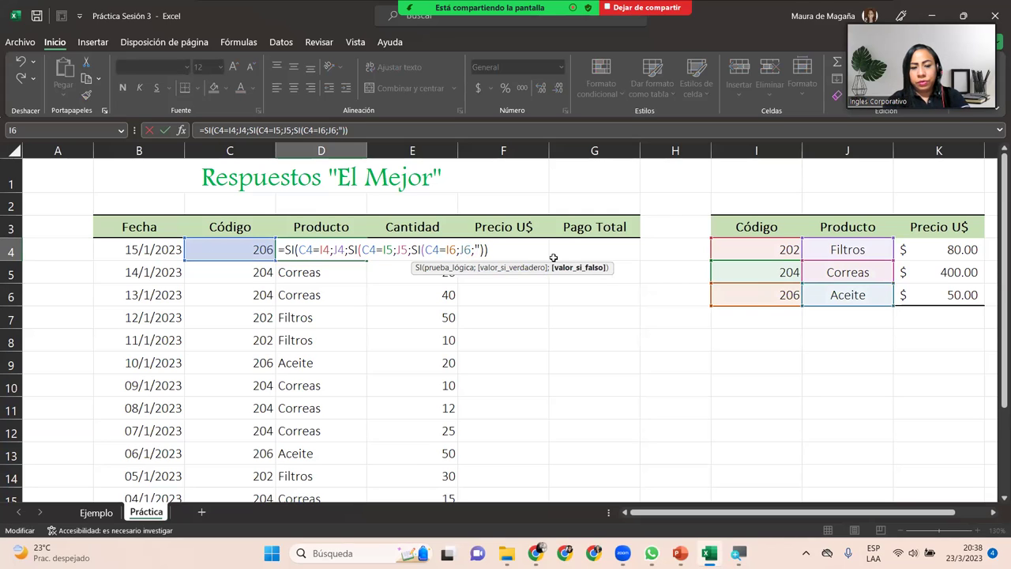
pyautogui.write('N"')
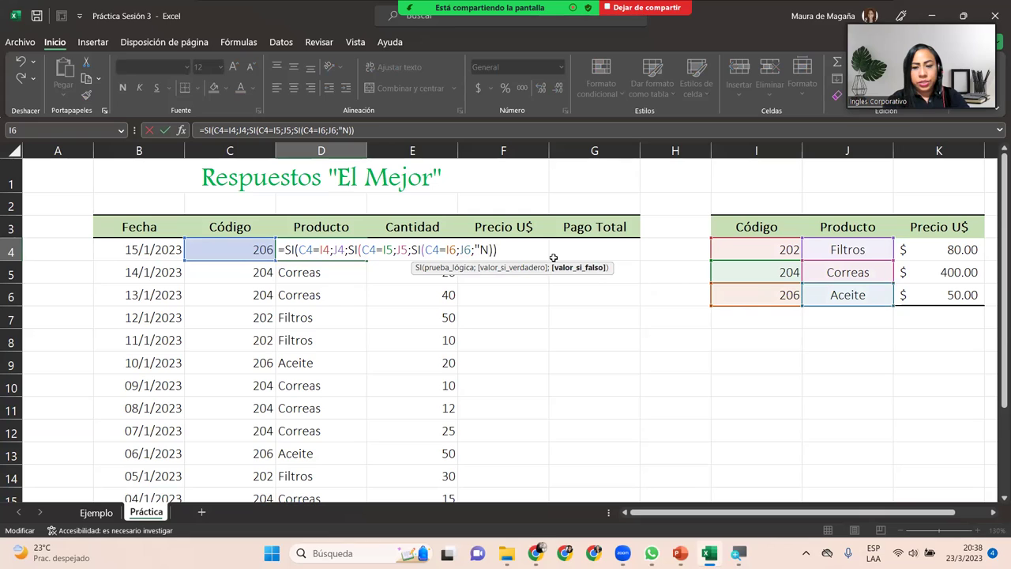
pyautogui.write('/A')
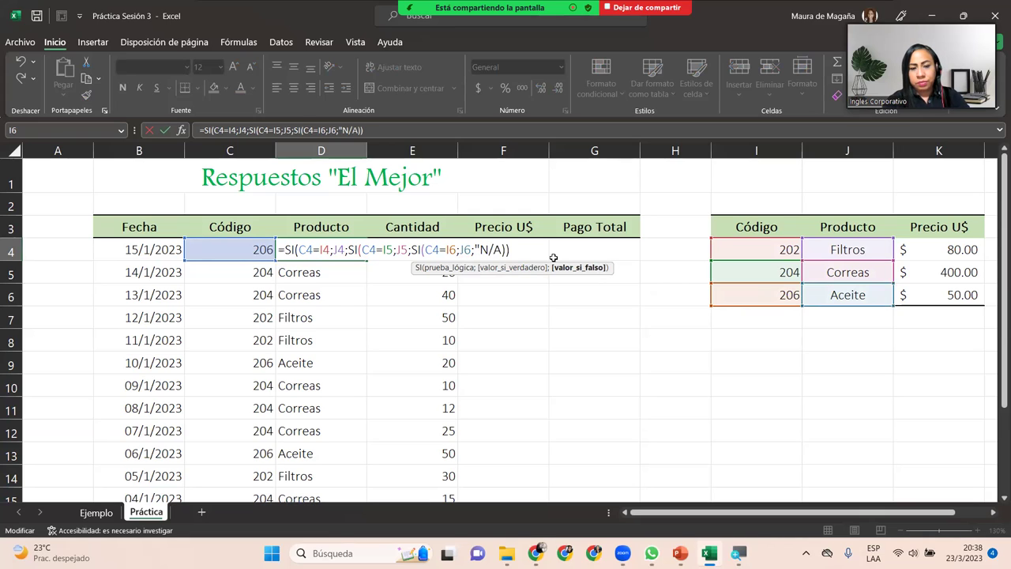
pyautogui.write('"')
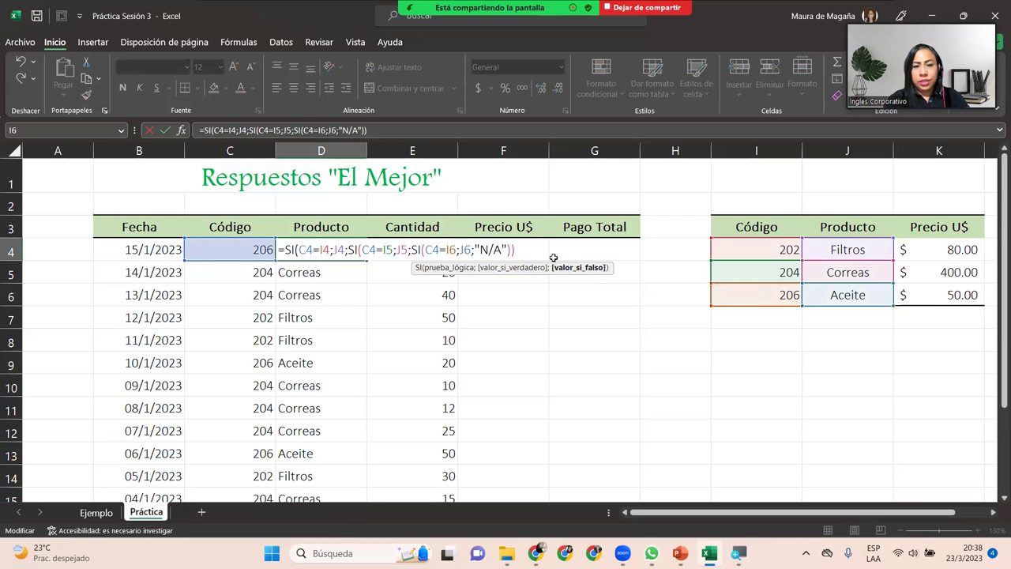
pyautogui.write(')')
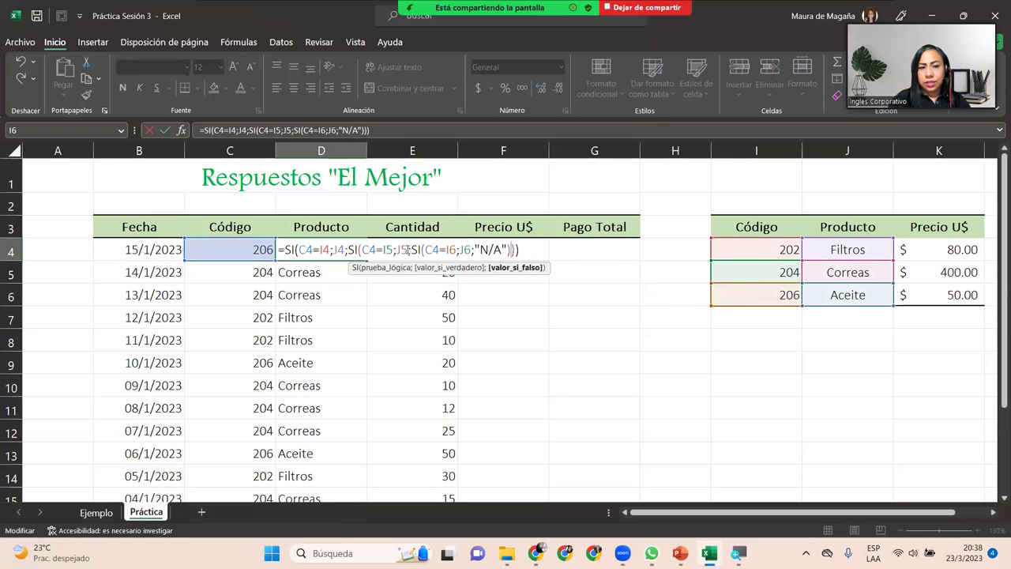
# Make D4's references absolute: $I$4, $J$4, $I$5, $J$5, $I$6, $J$6.
pyautogui.click(323, 249)
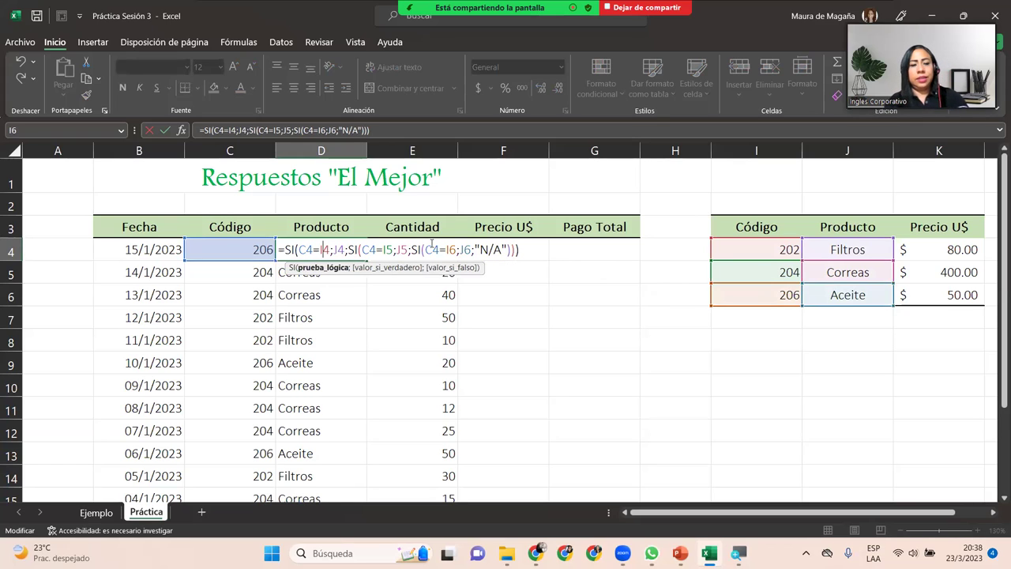
pyautogui.press('F4')
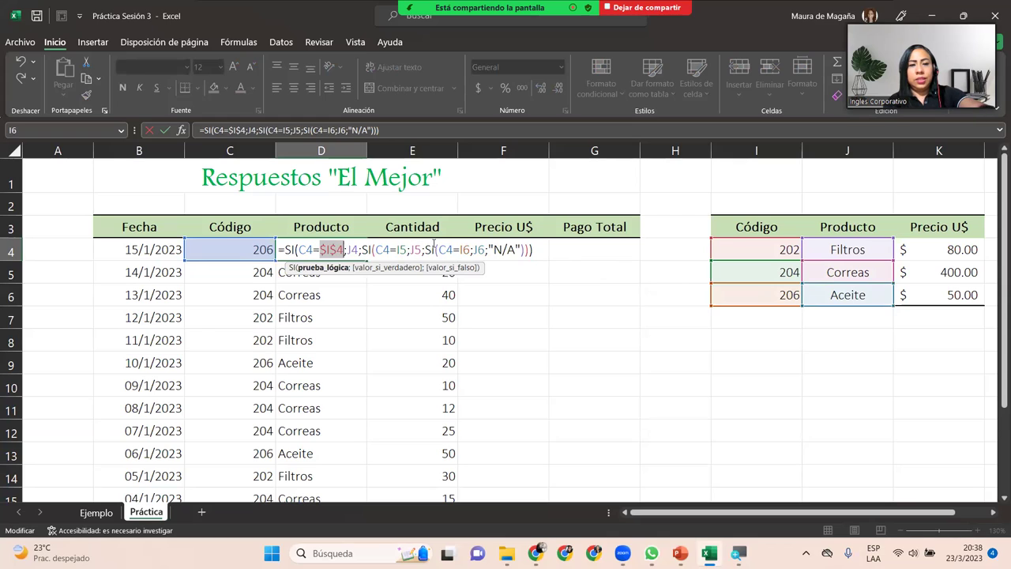
pyautogui.click(354, 250)
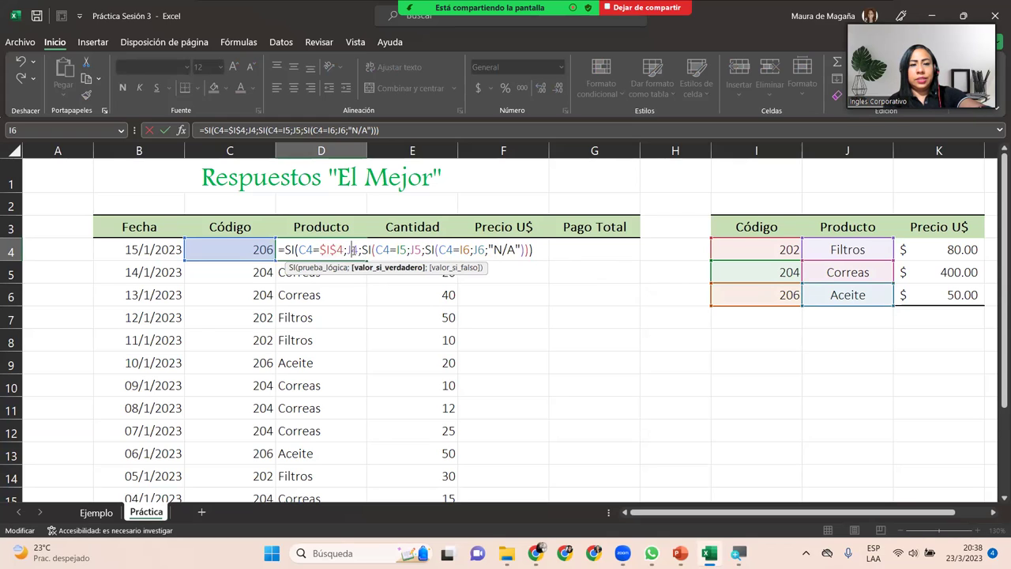
pyautogui.press('F4')
pyautogui.click(414, 252)
pyautogui.press('F4')
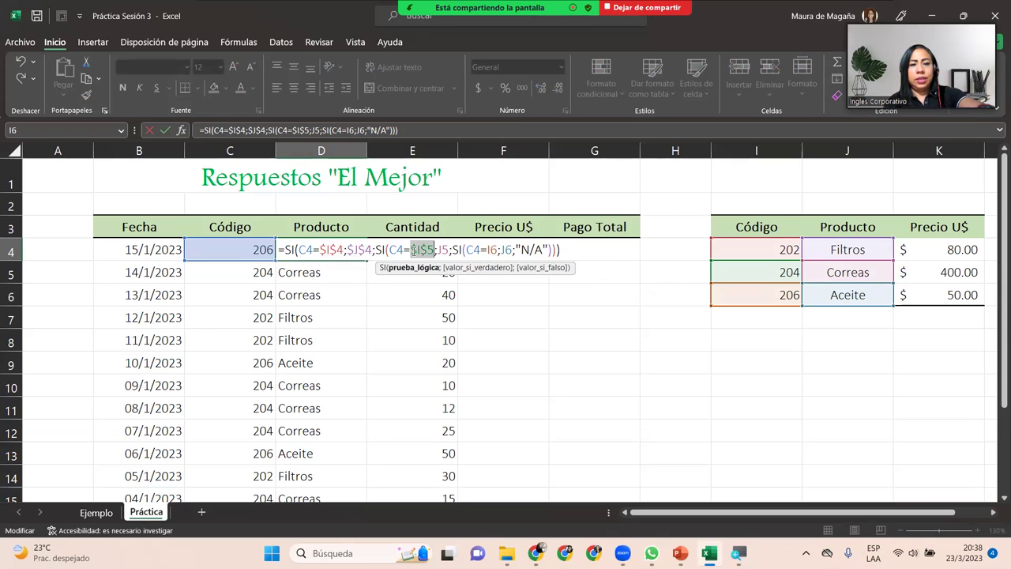
pyautogui.click(443, 250)
pyautogui.press('F4')
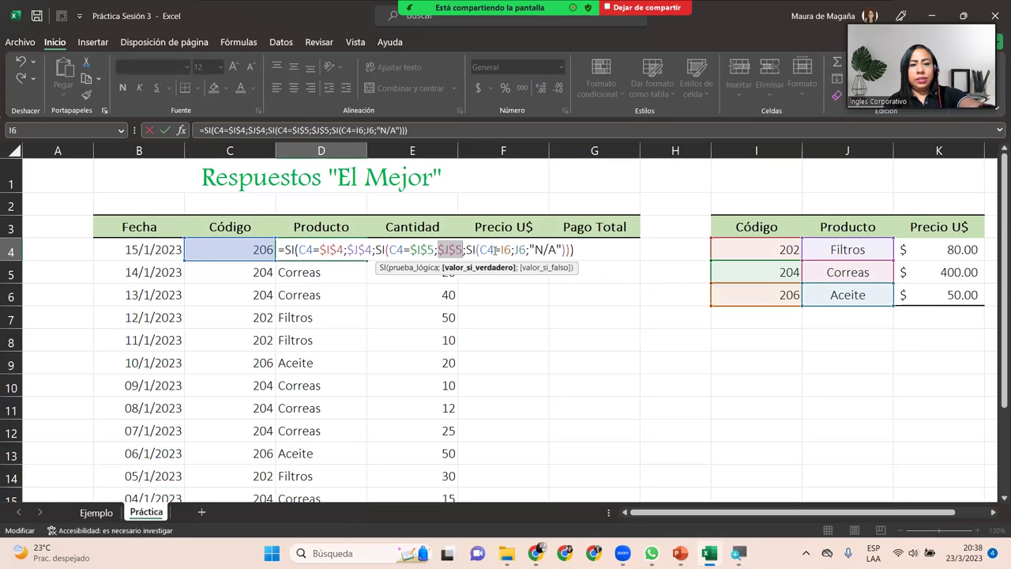
pyautogui.click(504, 250)
pyautogui.press('F4')
pyautogui.click(530, 250)
pyautogui.press('F4')
pyautogui.press('Return')
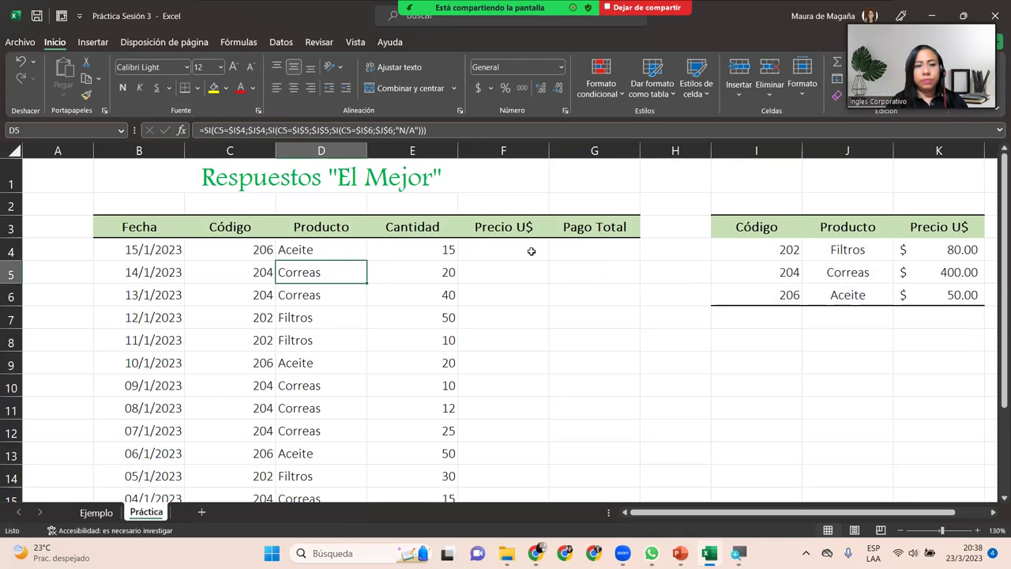
# Copy D5's lookup formula up into D4 without formatting.
pyautogui.moveTo(366, 282); pyautogui.dragTo(363, 243)
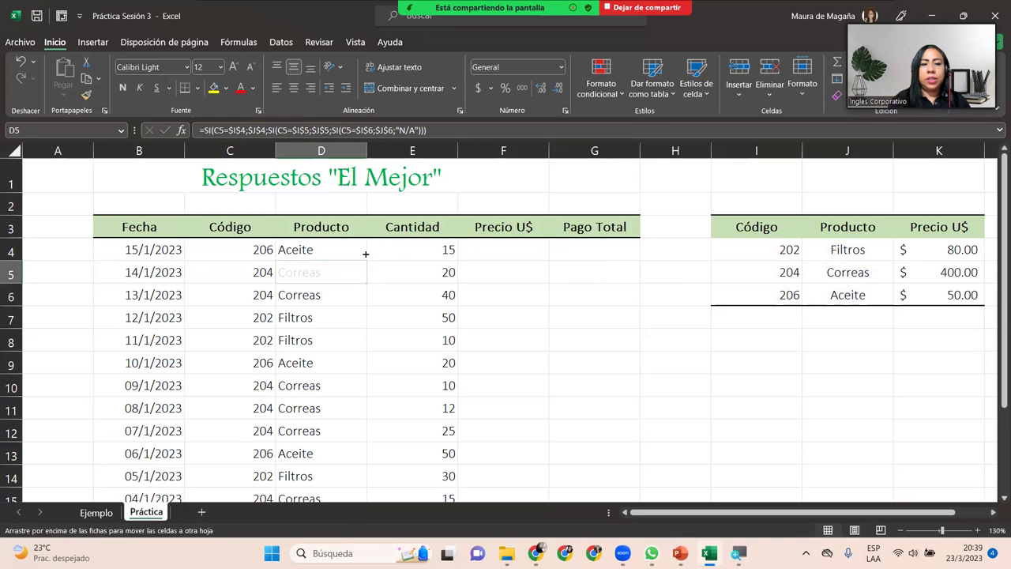
pyautogui.click(395, 366)
pyautogui.click(348, 269)
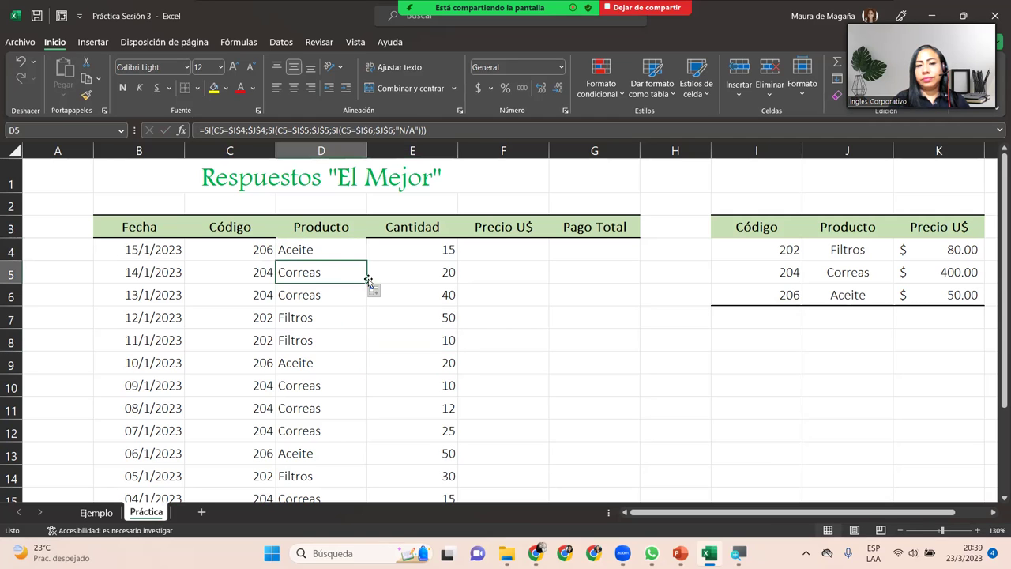
pyautogui.click(374, 292)
pyautogui.click(411, 339)
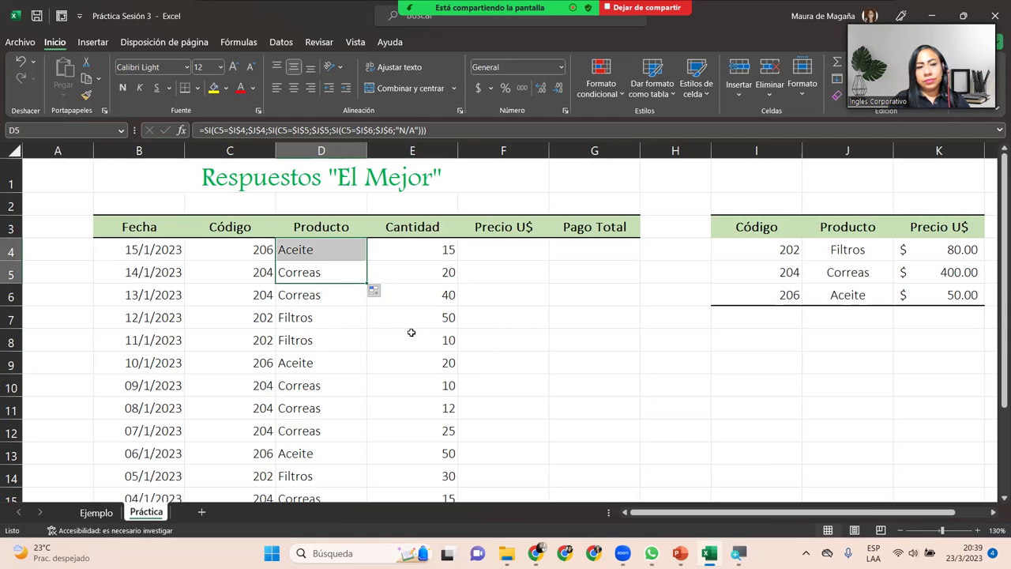
pyautogui.click(395, 308)
pyautogui.click(304, 250)
# Test code 210 in C4 to confirm N/A, then undo back to 206.
pyautogui.click(267, 250)
pyautogui.doubleClick(267, 249)
pyautogui.press('BackSpace')
pyautogui.press('BackSpace')
pyautogui.write('10')
pyautogui.press('Return')
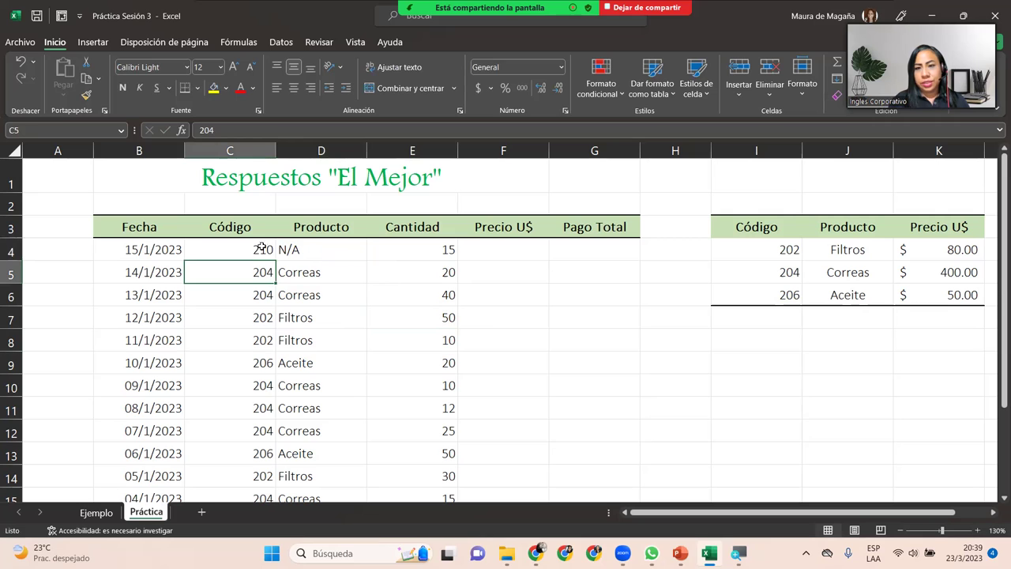
pyautogui.click(236, 245)
pyautogui.hotkey('ctrl', 'z')
pyautogui.click(331, 272)
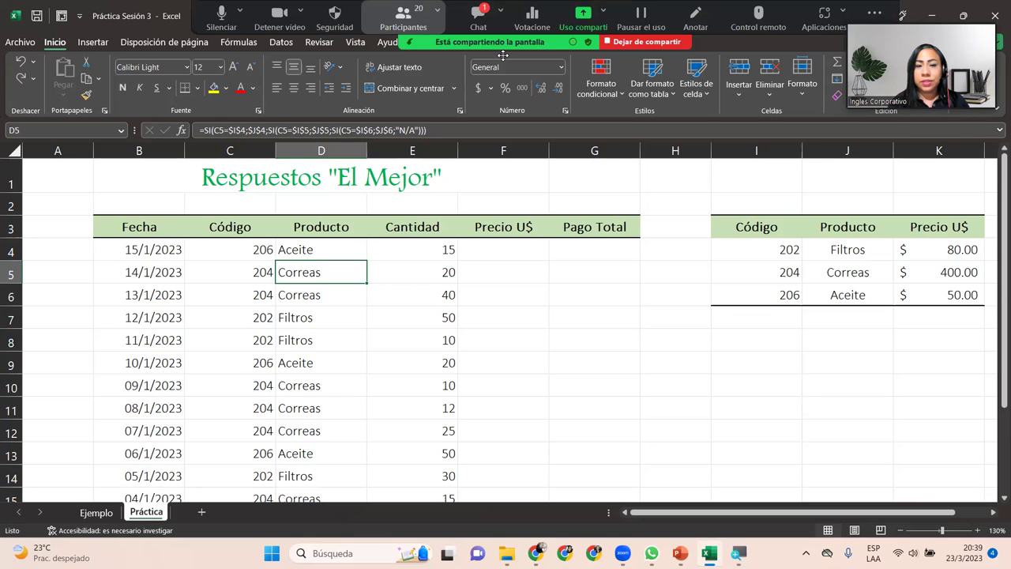
# Select the first Precio U$ cell F4 and show the meeting participant list.
pyautogui.hotkey('alt', 'h')
pyautogui.hotkey('alt', 'h')
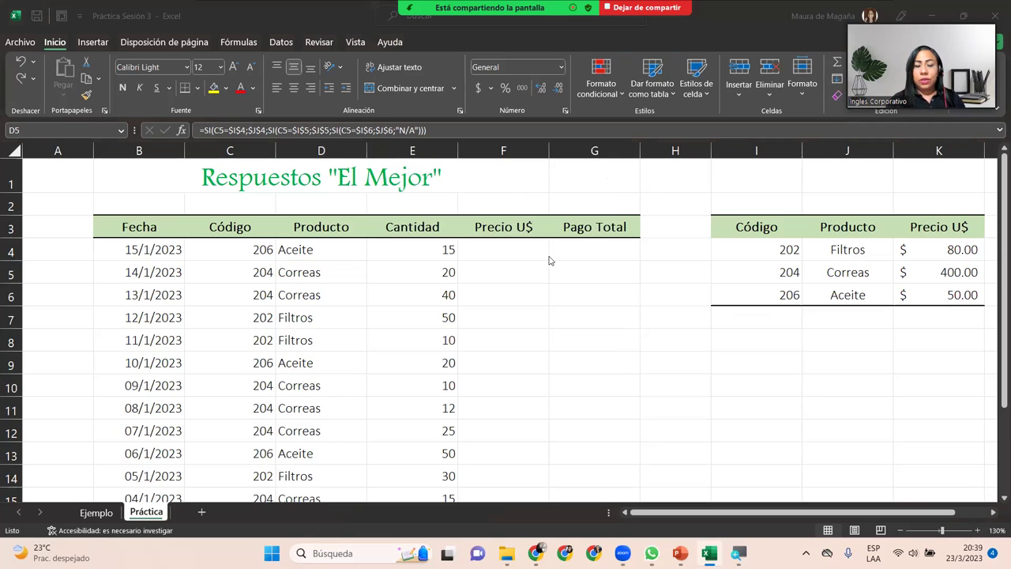
pyautogui.click(532, 241)
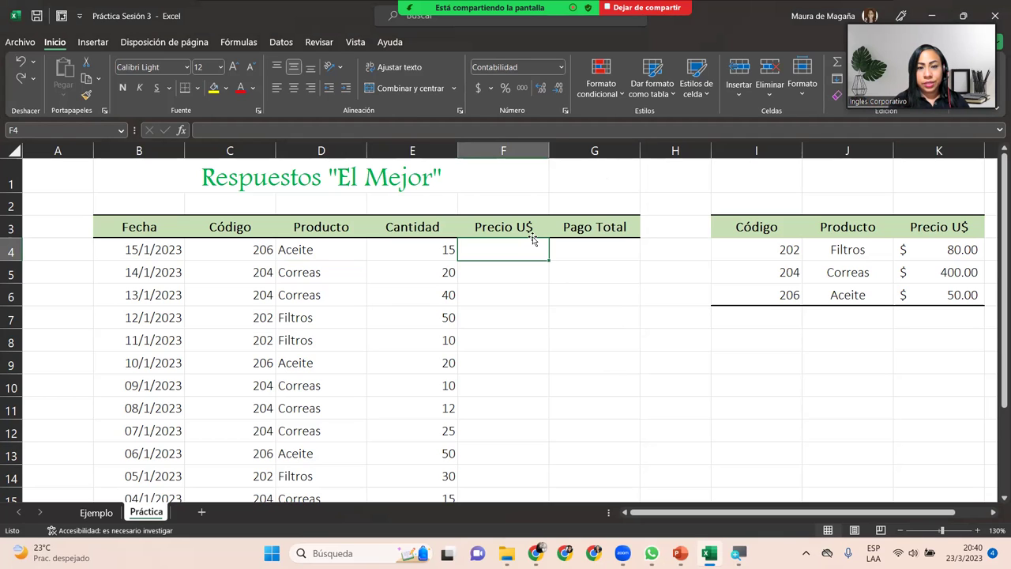
pyautogui.hotkey('alt', 'u')
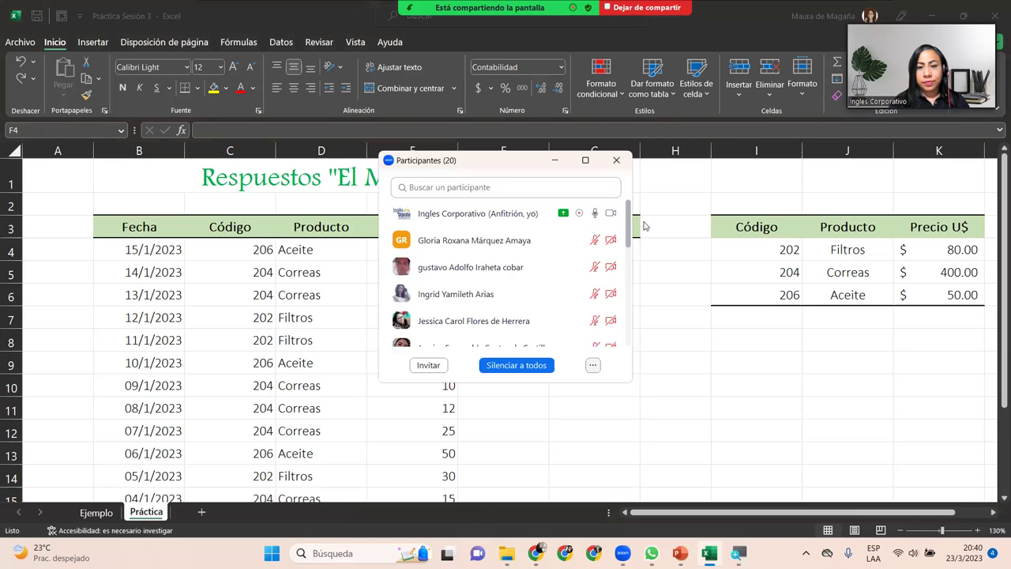
# Hide the Zoom participant list and inspect the shared sheet's price formula in F4.
pyautogui.press('Return')
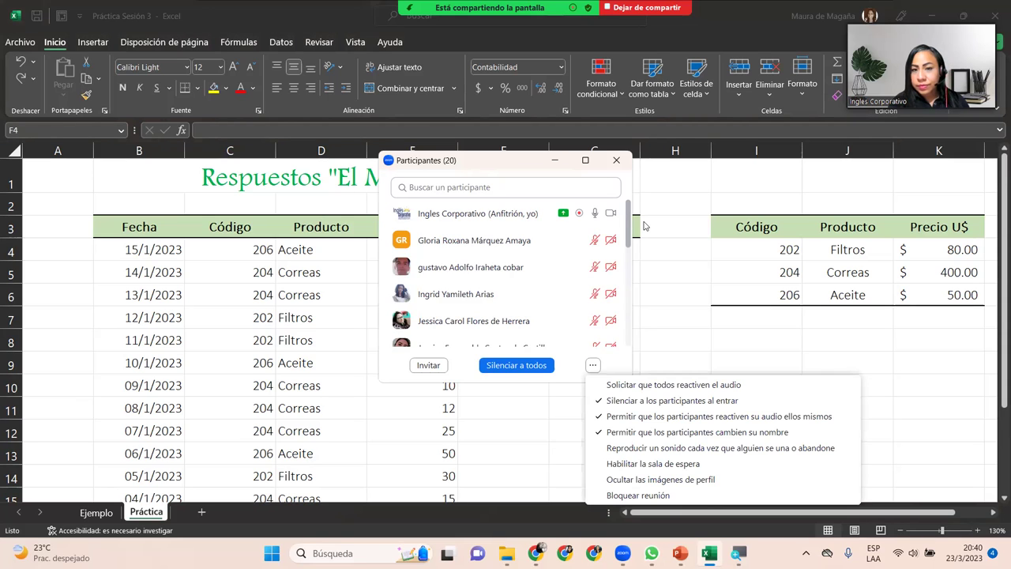
pyautogui.click(566, 154)
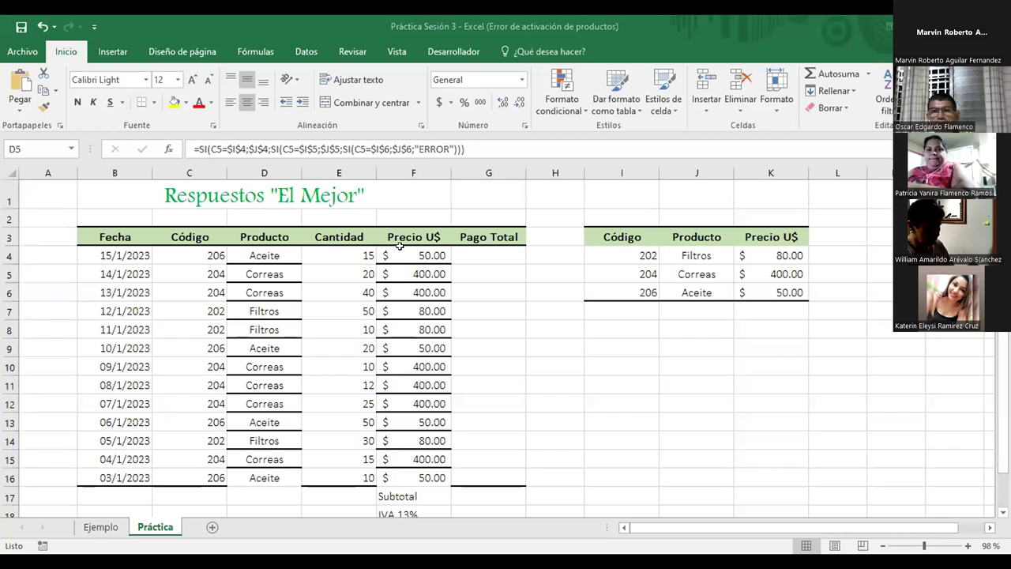
pyautogui.click(400, 249)
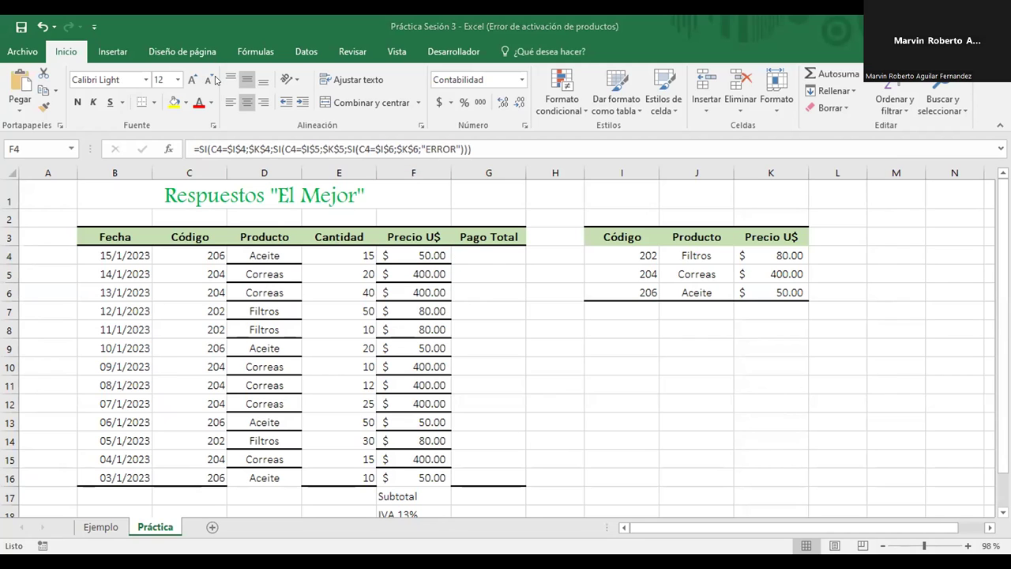
# Begin F4's formula as =SI(C4=$I$4;$K$4;SI( with I4 and K4 locked as absolute references.
pyautogui.click(407, 251)
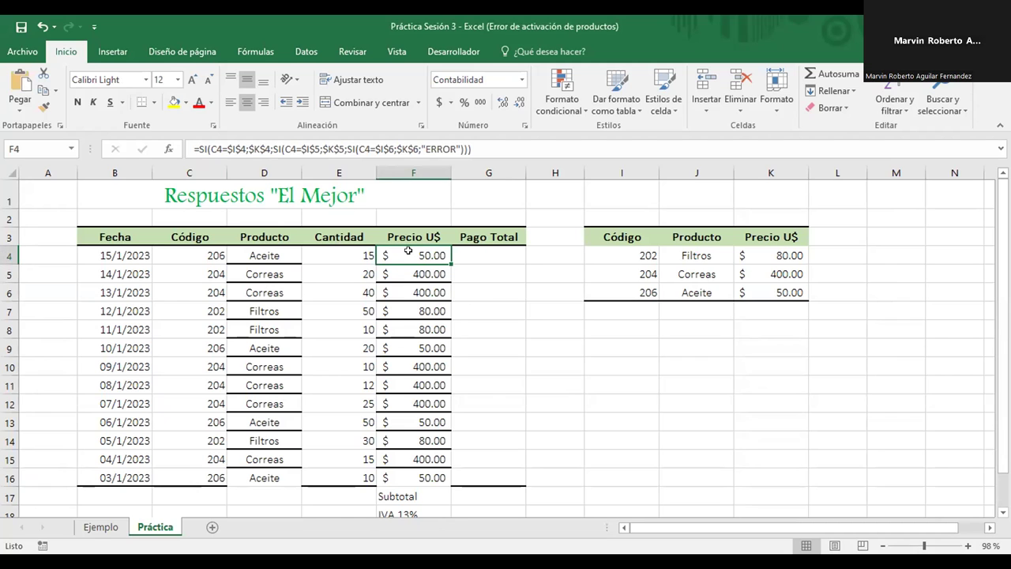
pyautogui.write('=')
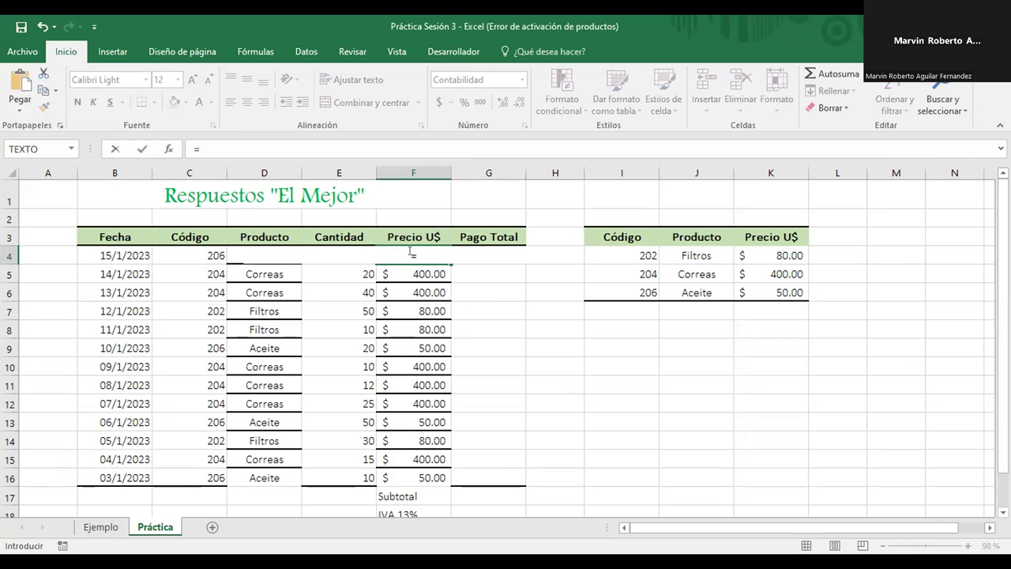
pyautogui.write('SI(')
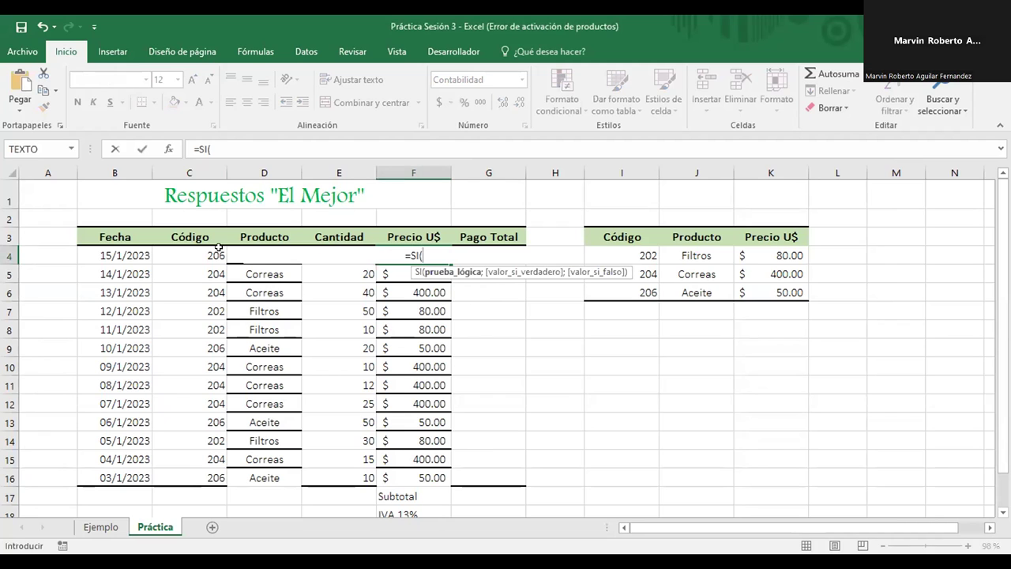
pyautogui.click(197, 253)
pyautogui.write('=')
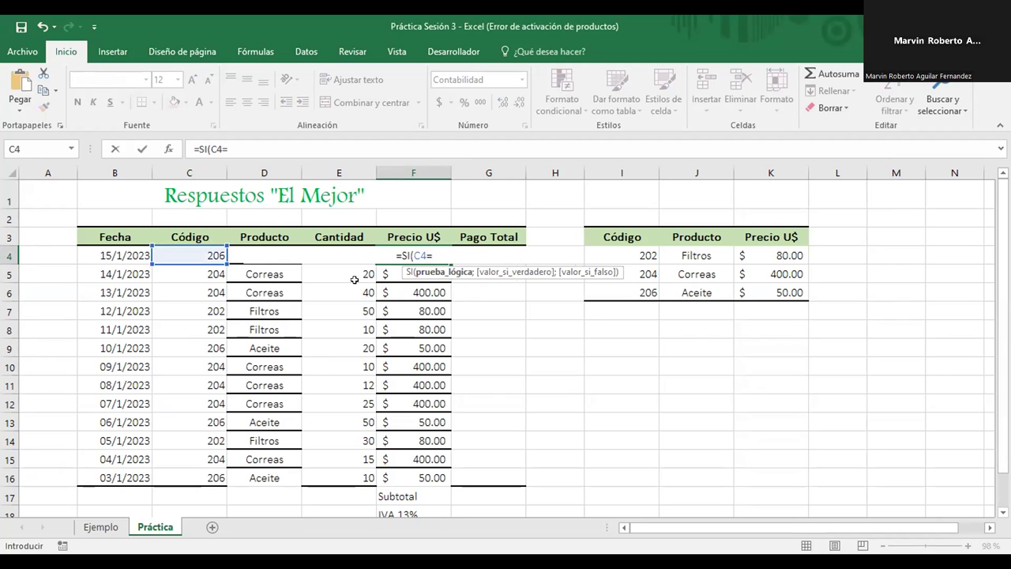
pyautogui.click(613, 251)
pyautogui.press('F2')
pyautogui.press('F4')
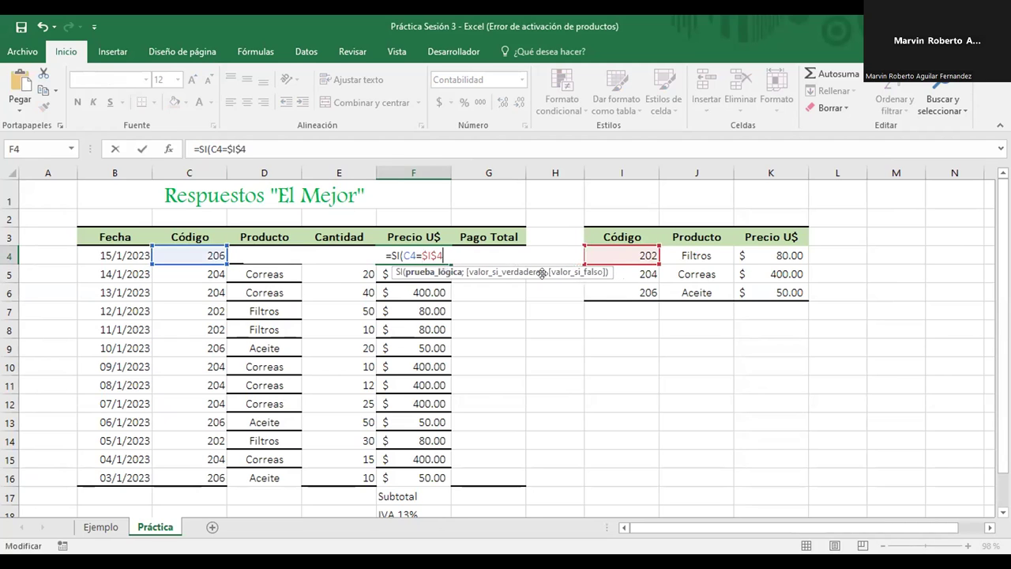
pyautogui.write(';')
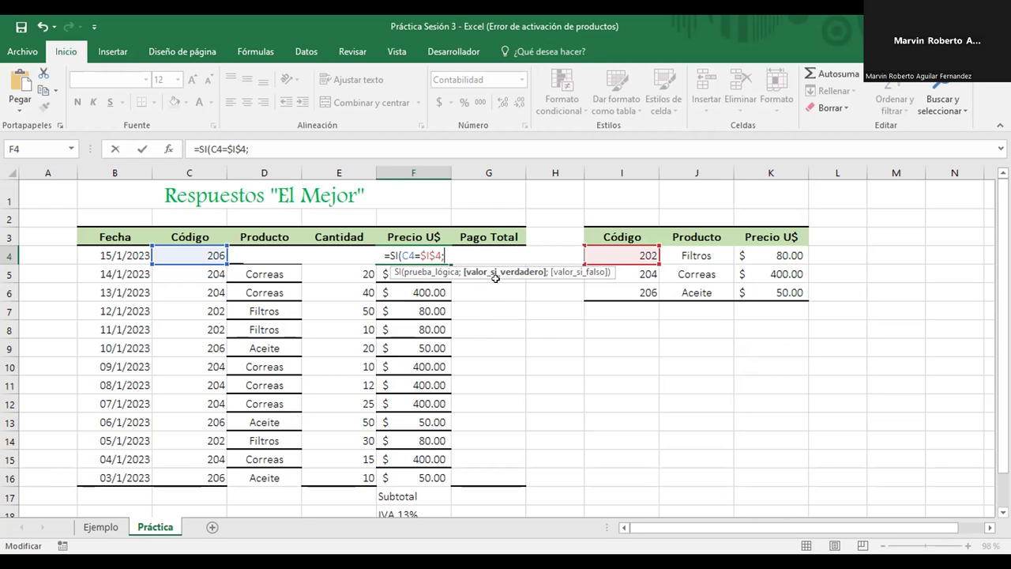
pyautogui.click(776, 256)
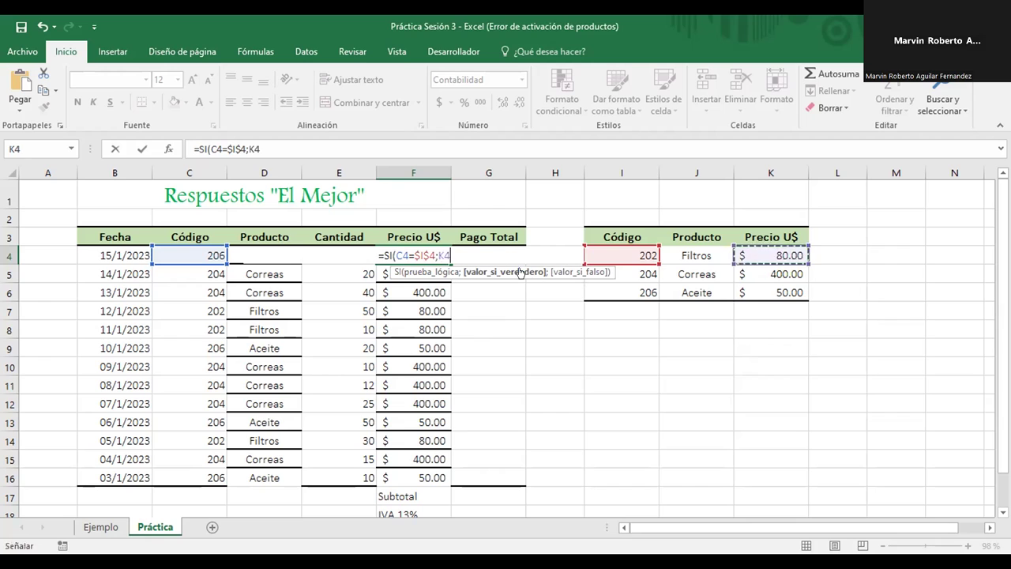
pyautogui.press('F4')
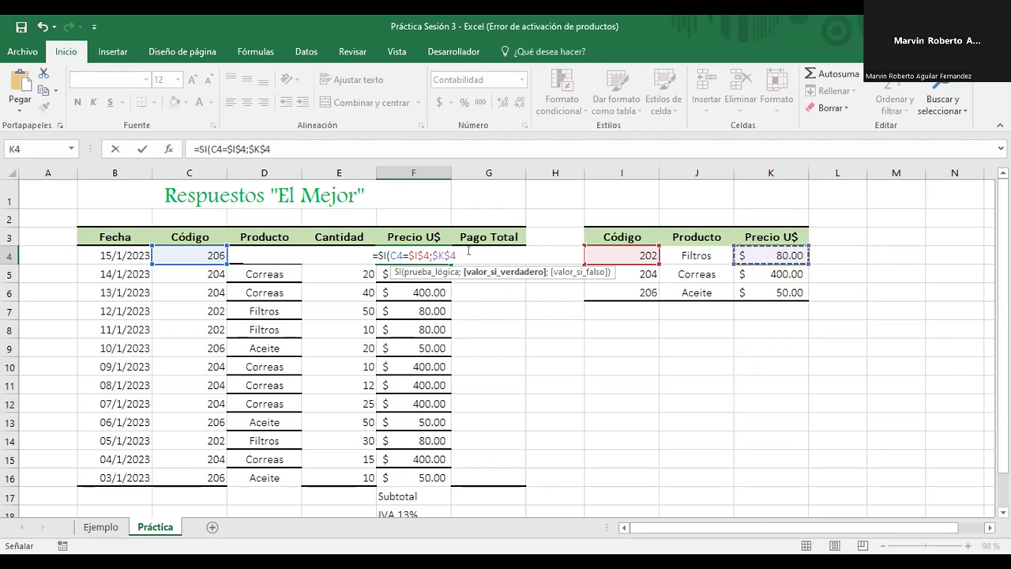
pyautogui.write(';SI(')
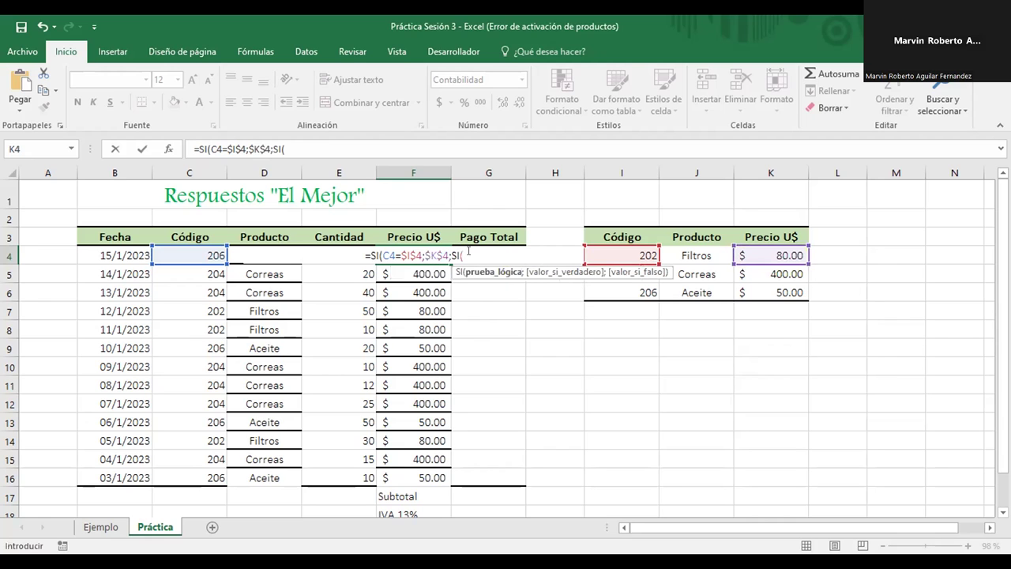
# Add the second test C4=$I$5;$K$5 for code 204, then open another nested SI.
pyautogui.click(199, 255)
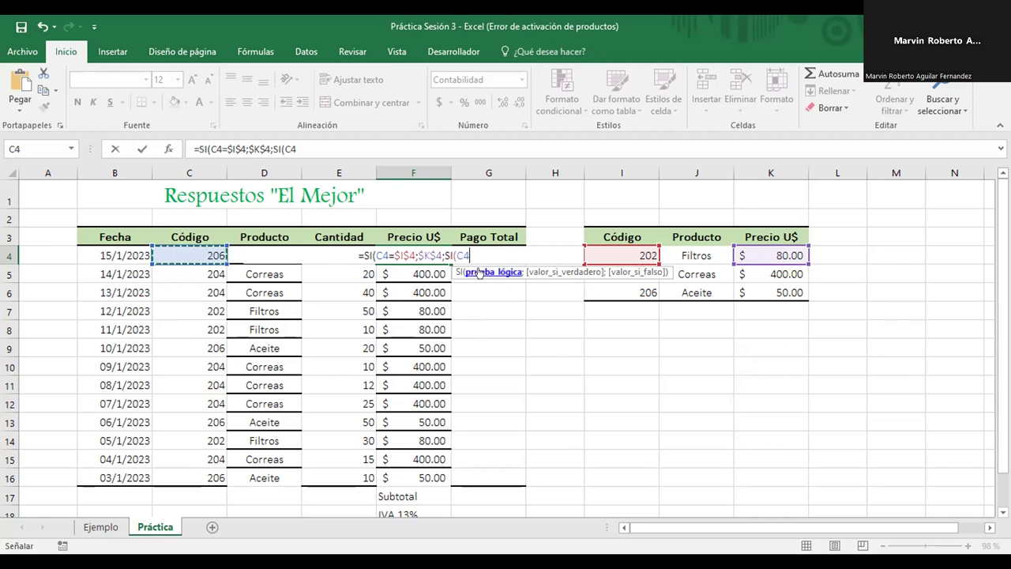
pyautogui.write('=')
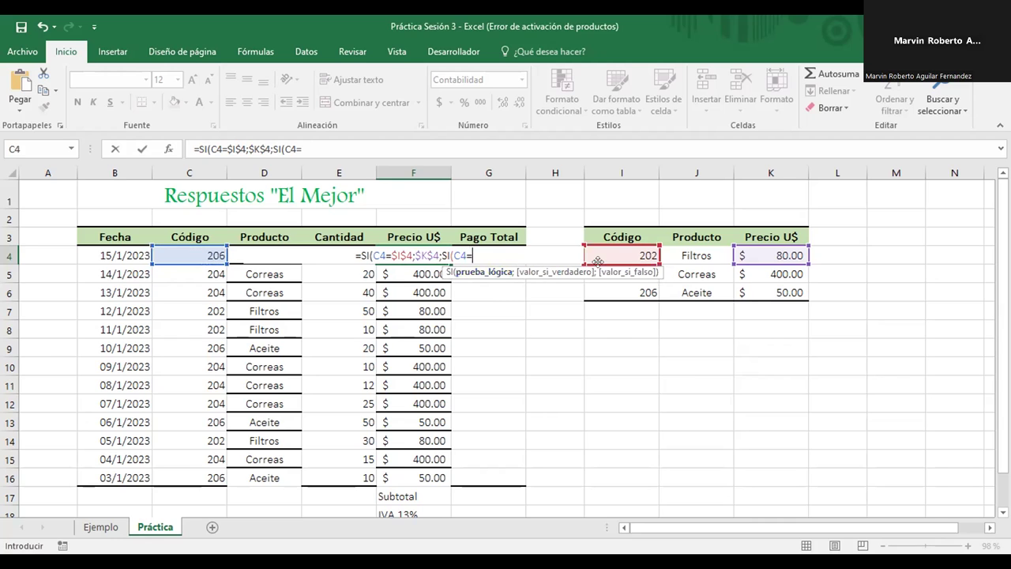
pyautogui.click(632, 274)
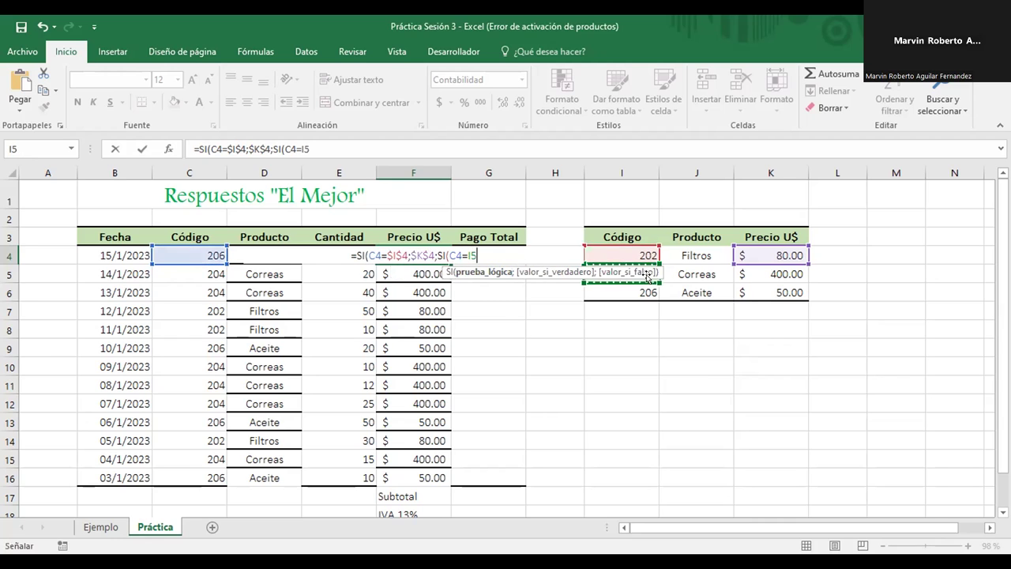
pyautogui.press('F4')
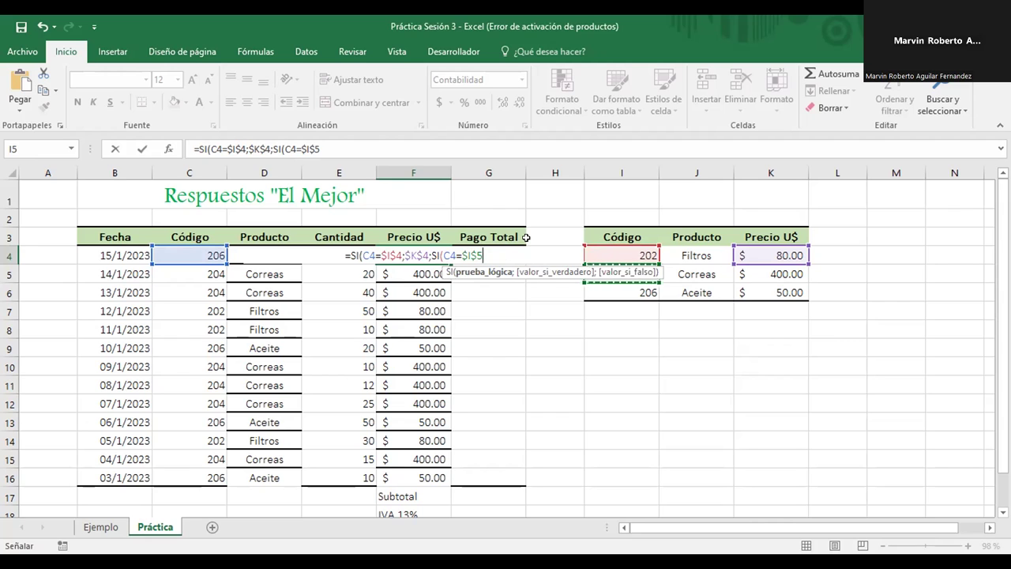
pyautogui.write(';')
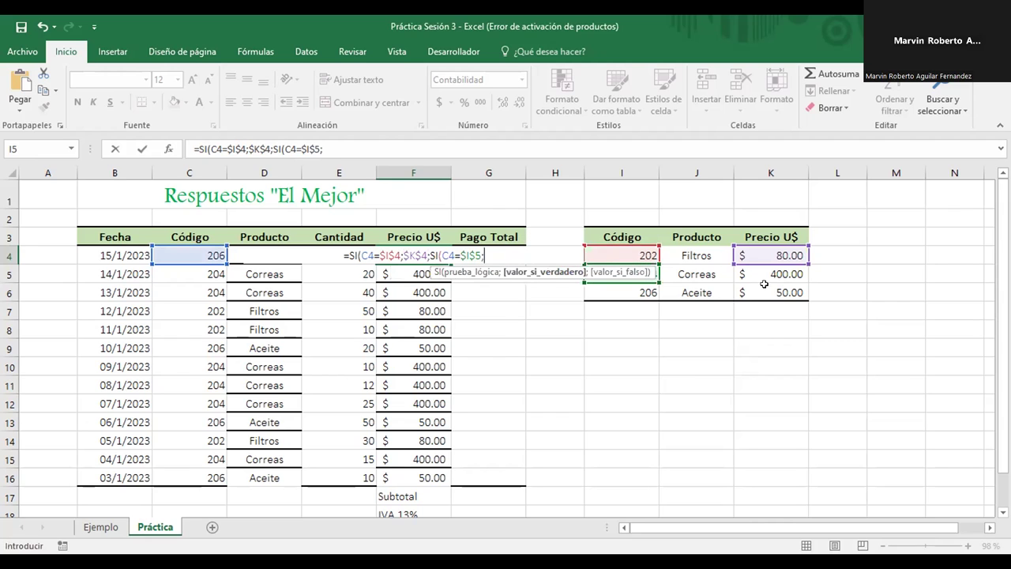
pyautogui.click(774, 275)
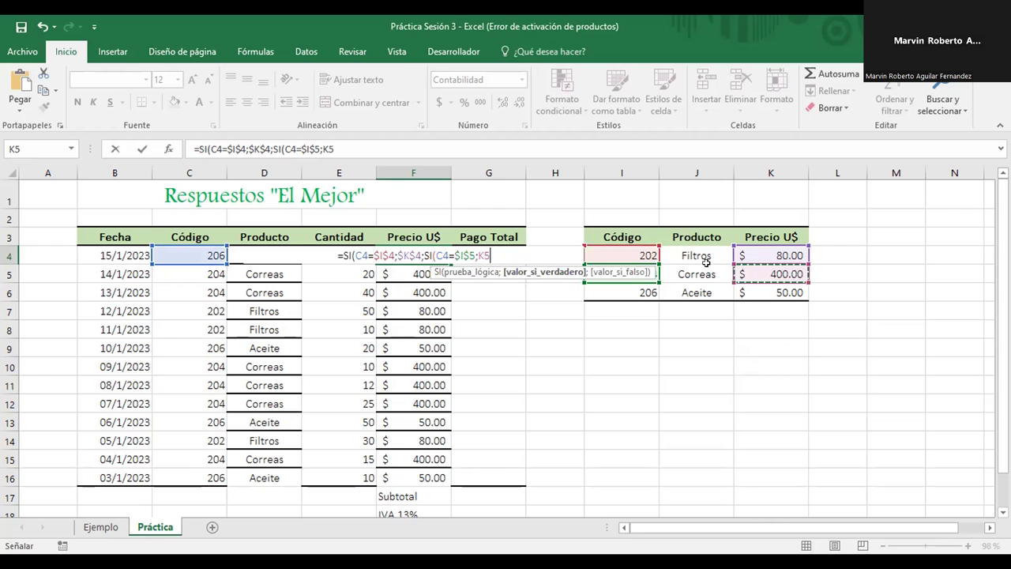
pyautogui.press('F4')
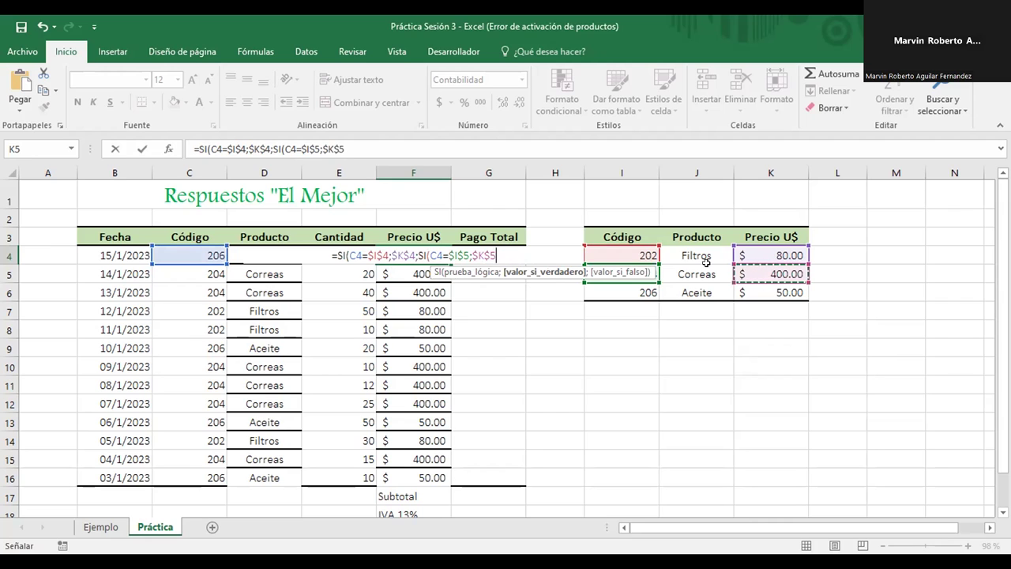
pyautogui.write(';')
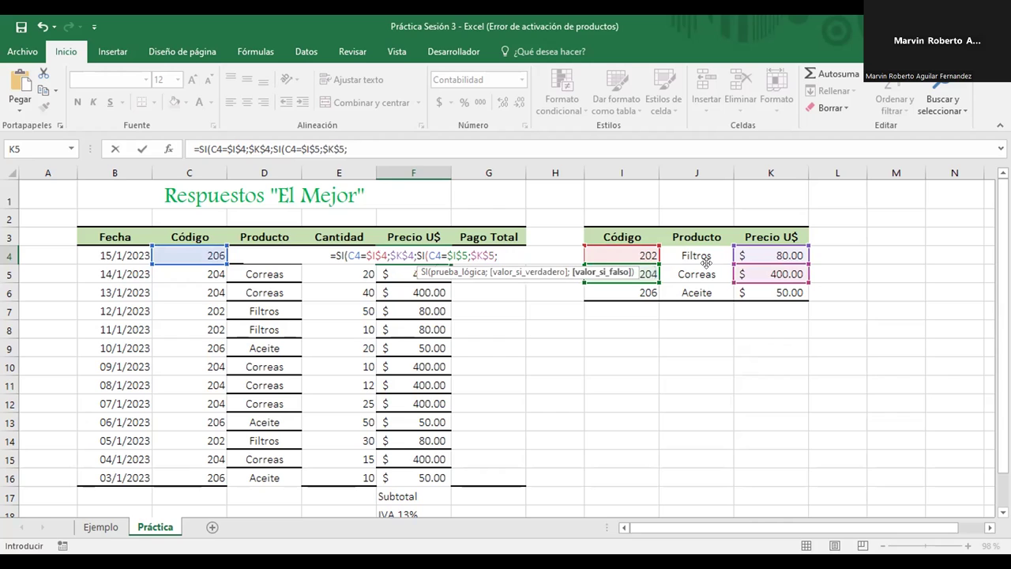
pyautogui.write('SI(')
# Add the code 206 test C4=$I$6;$K$6, close with "0" and commit, showing $50.00.
pyautogui.click(200, 255)
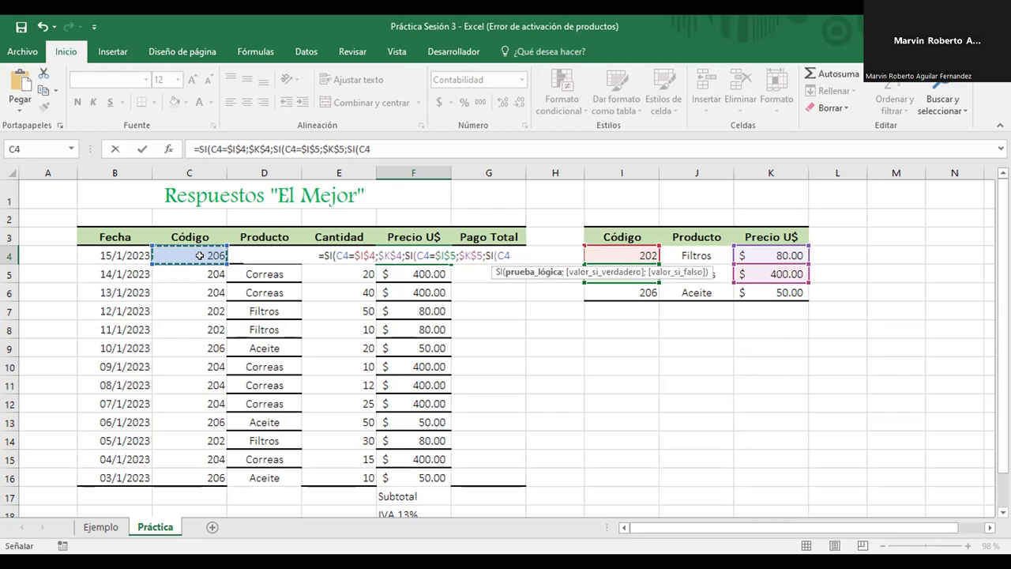
pyautogui.write('=')
pyautogui.click(609, 292)
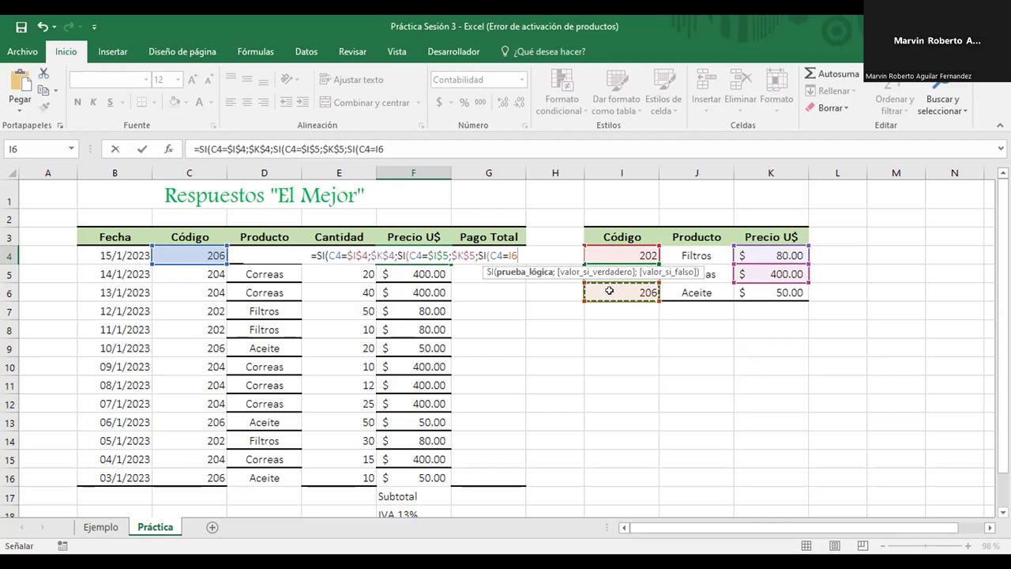
pyautogui.press('F4')
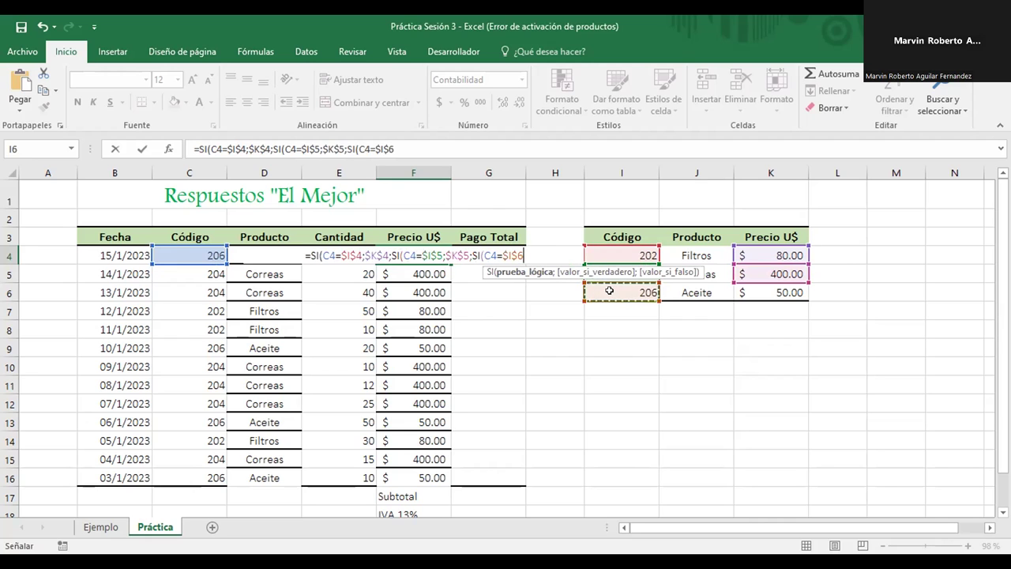
pyautogui.write(';')
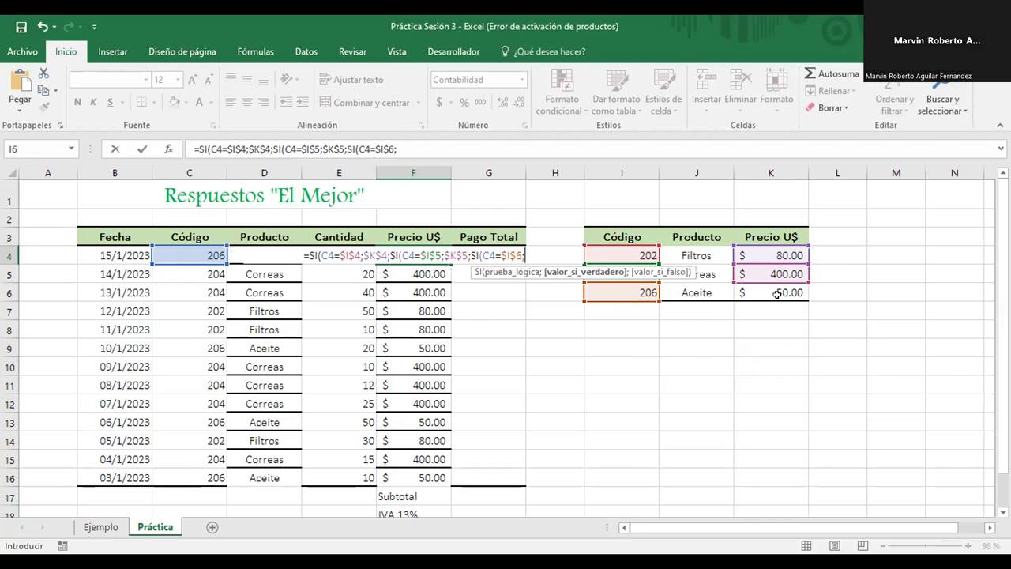
pyautogui.click(778, 294)
pyautogui.press('F4')
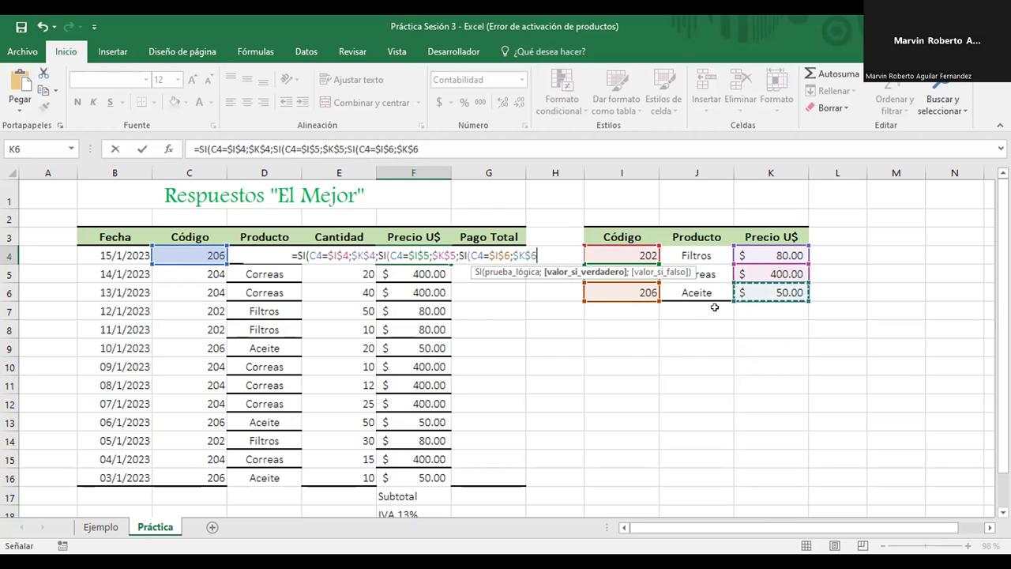
pyautogui.write(';')
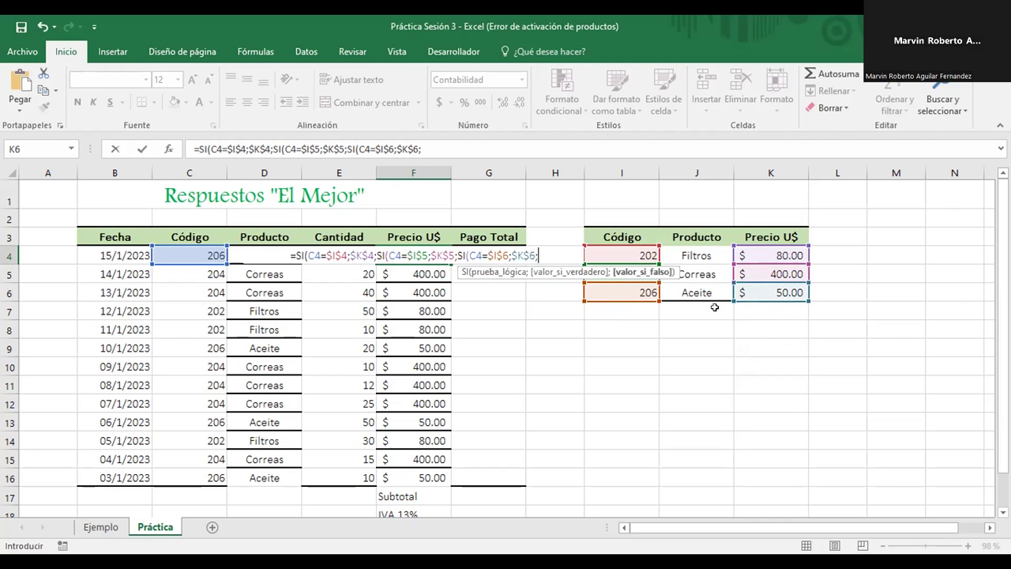
pyautogui.write('"ERROR")')
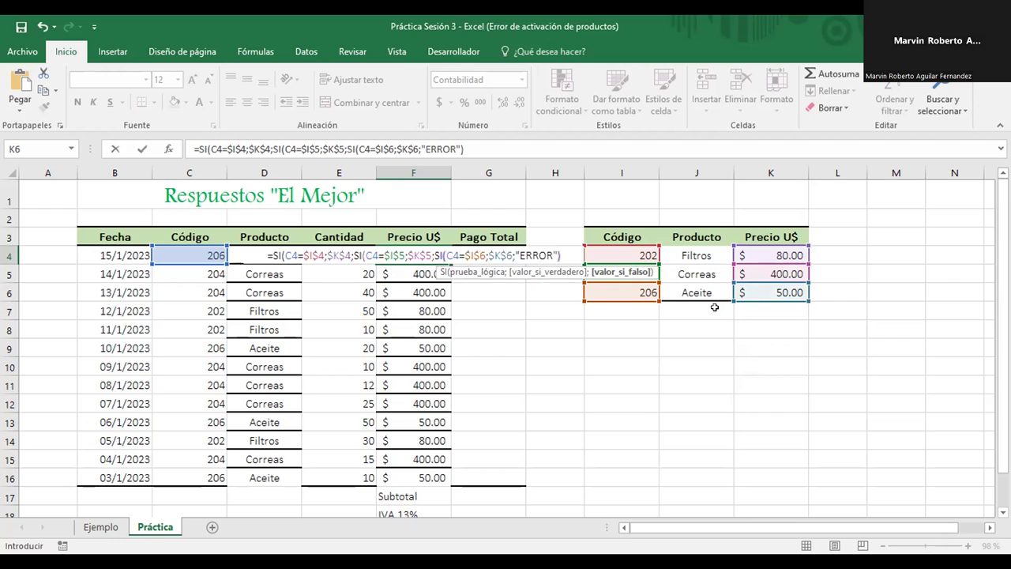
pyautogui.write('))')
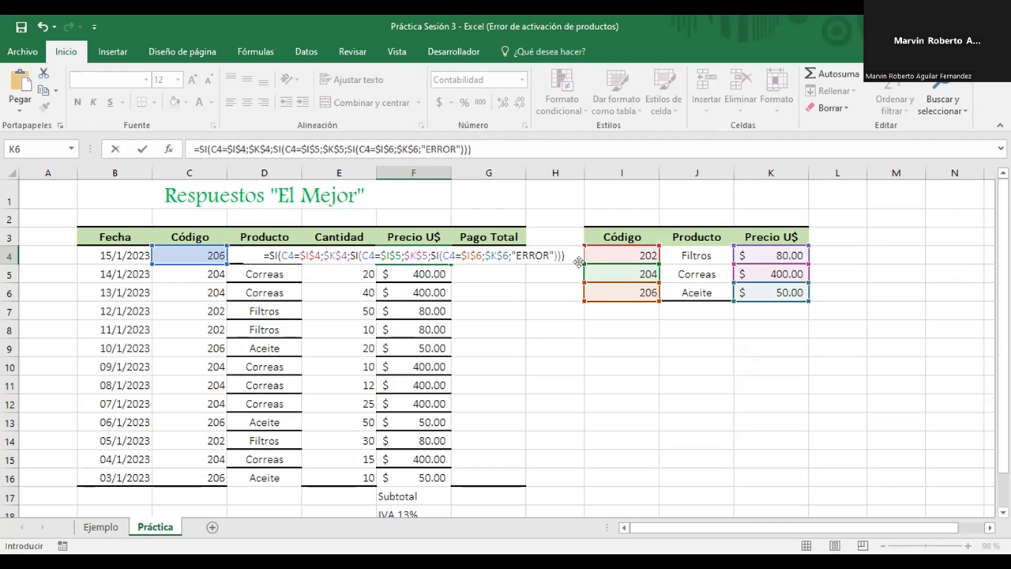
pyautogui.press('F2')
pyautogui.press('Left')
pyautogui.press('Left')
pyautogui.press('Left')
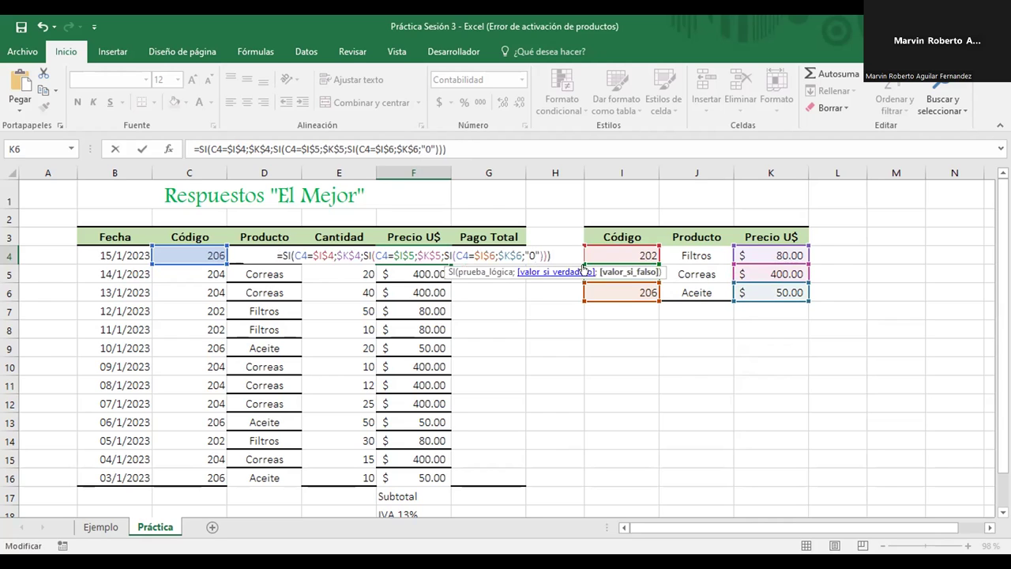
pyautogui.press('Return')
pyautogui.click(421, 255)
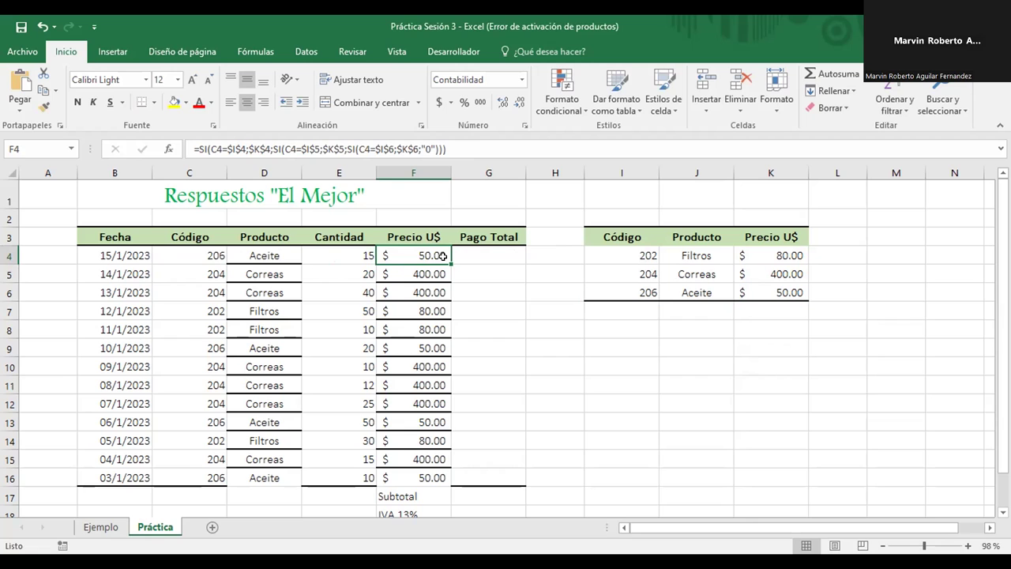
# Fill the price formula down to F16, try code 210 in C4, then undo back to 206.
pyautogui.moveTo(449, 261); pyautogui.dragTo(445, 474)
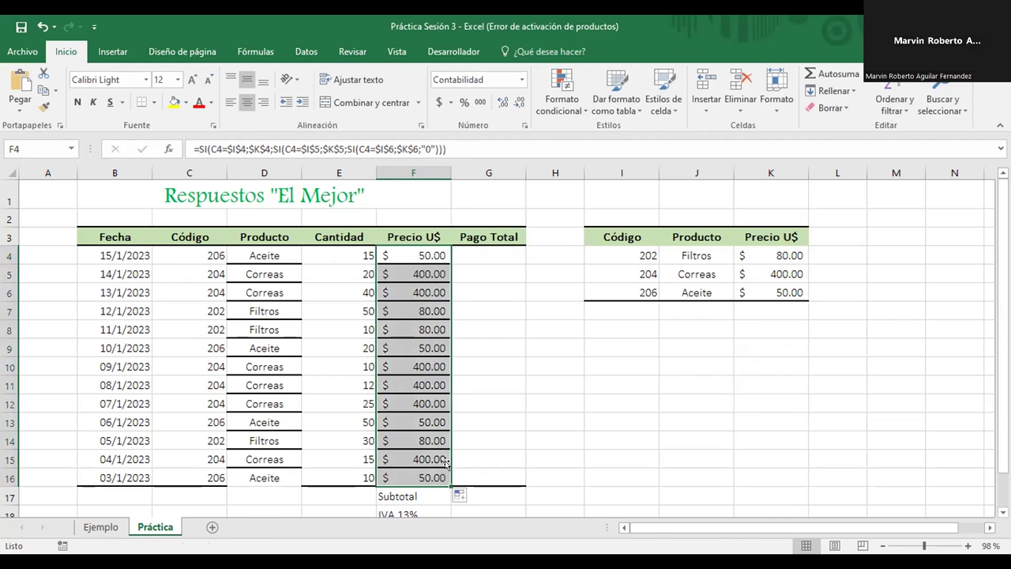
pyautogui.click(407, 258)
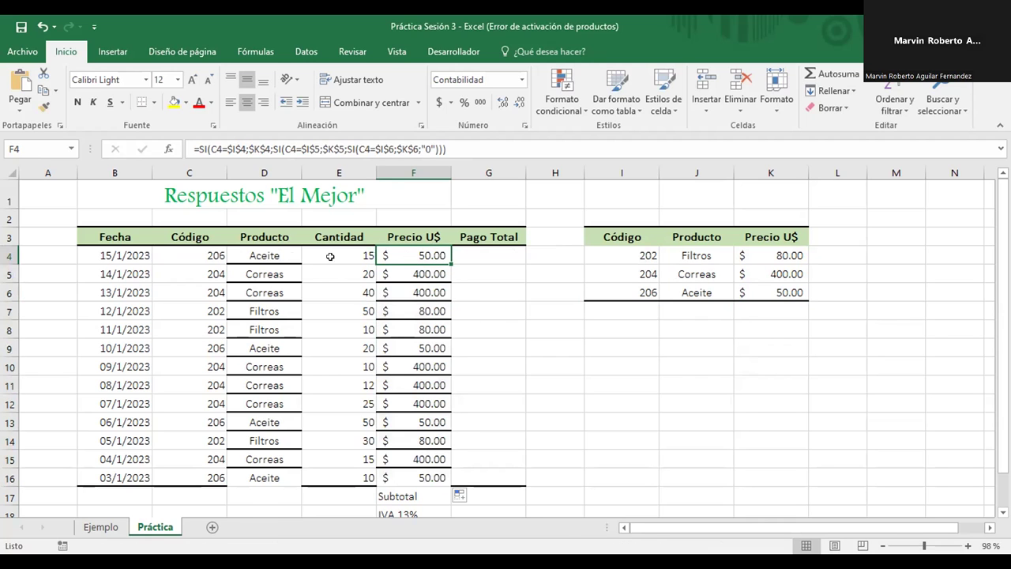
pyautogui.click(207, 255)
pyautogui.write('210')
pyautogui.press('Return')
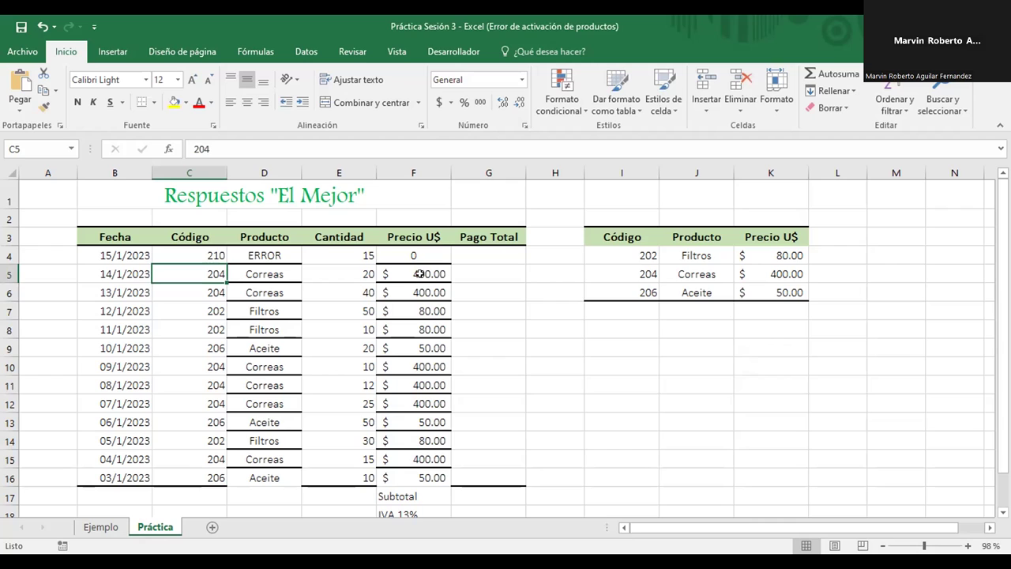
pyautogui.hotkey('ctrl', 'z')
pyautogui.click(422, 259)
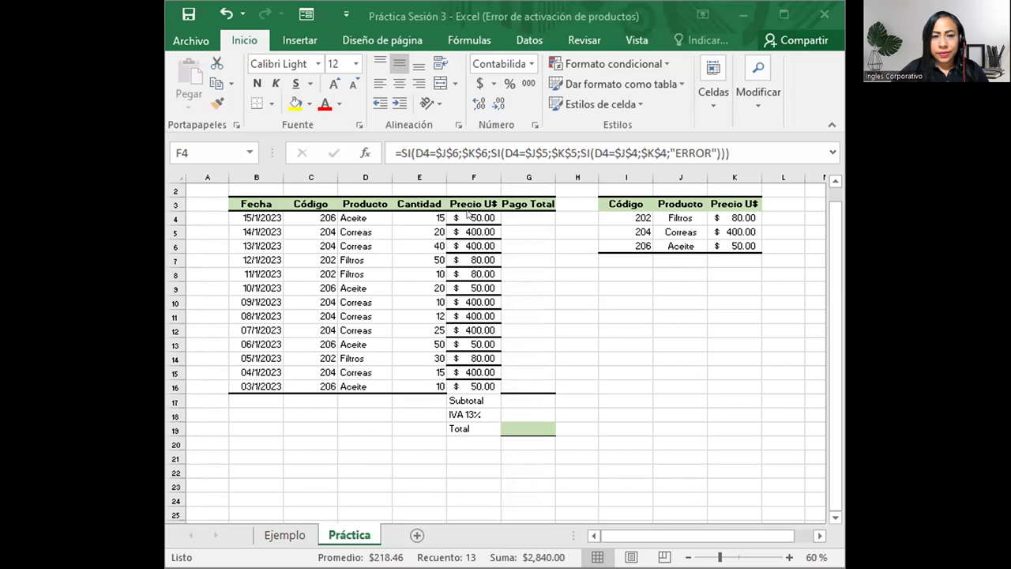
pyautogui.press('F2')
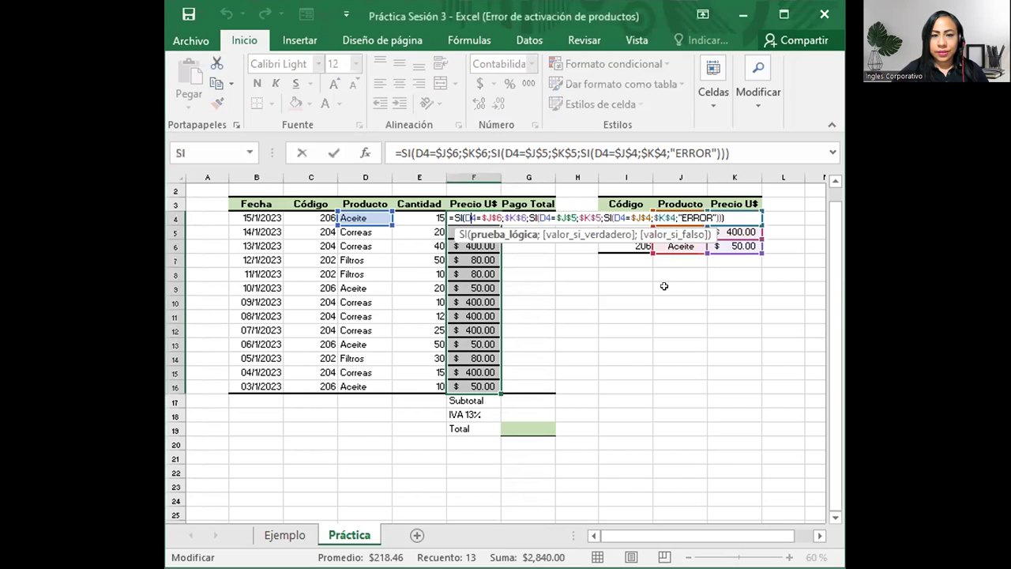
pyautogui.press('Home')
pyautogui.press('Right')
pyautogui.press('Right')
pyautogui.press('Right')
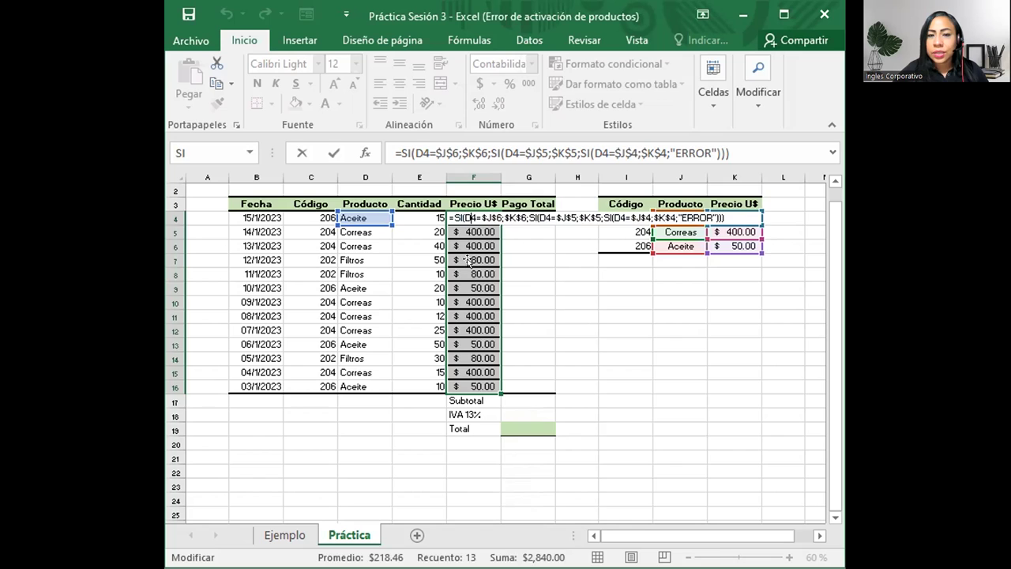
pyautogui.click(468, 259)
pyautogui.press('Up')
pyautogui.press('F2')
pyautogui.click(468, 246)
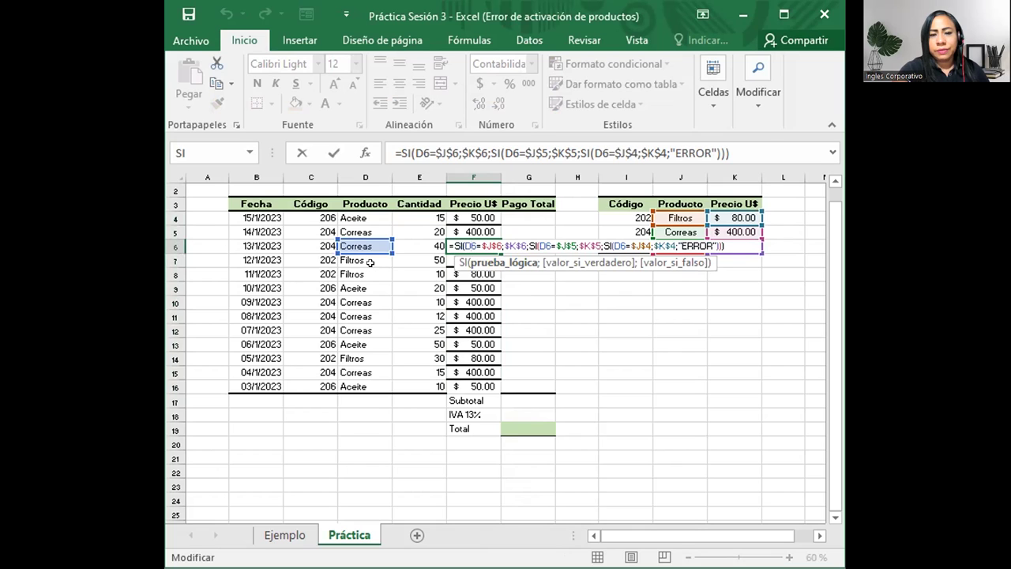
pyautogui.hotkey('ctrl', 'Return')
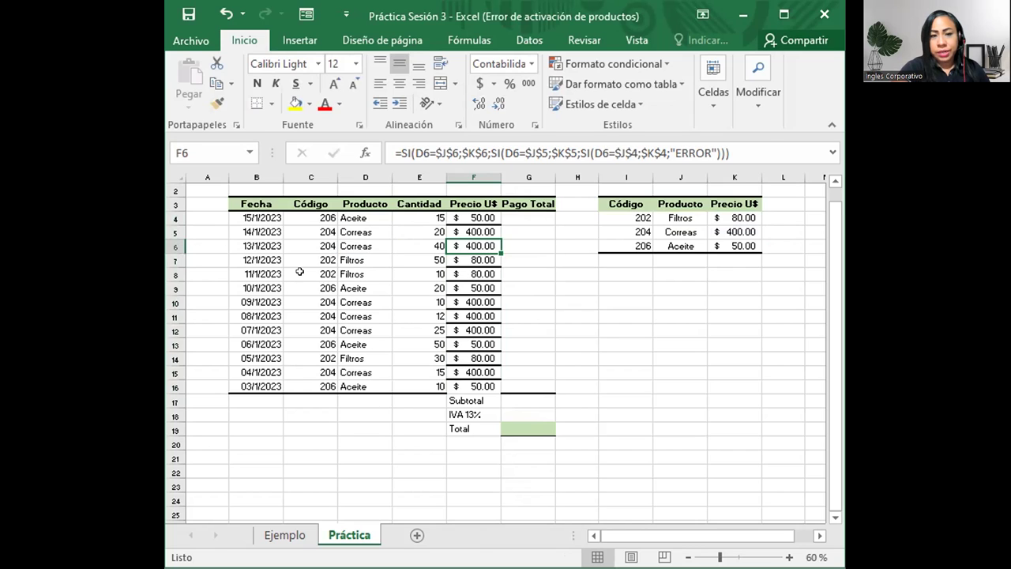
# Enter test code 205 in C8 to see ERROR, then undo to restore 202 at $80.00.
pyautogui.click(313, 272)
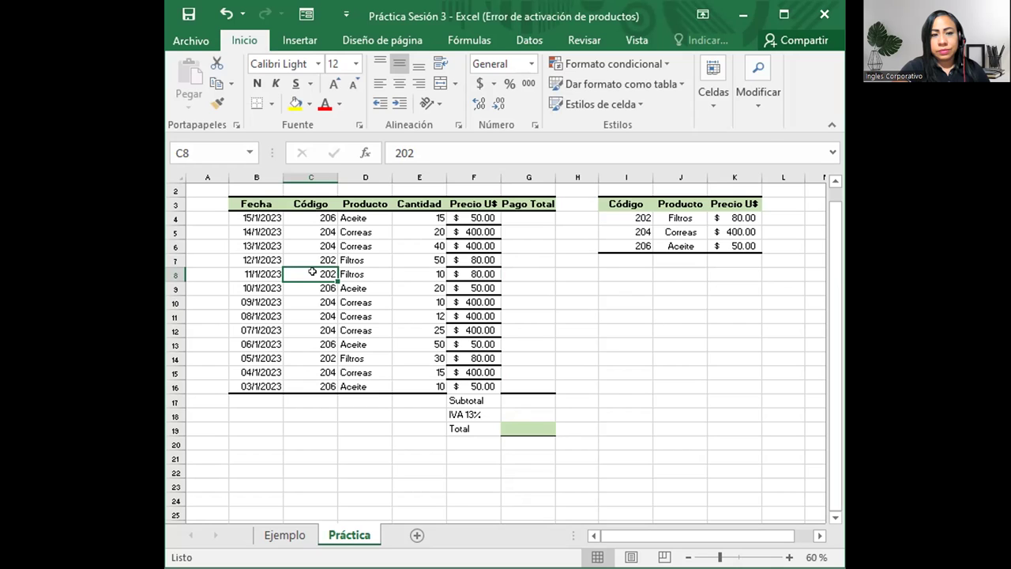
pyautogui.write('205')
pyautogui.press('Return')
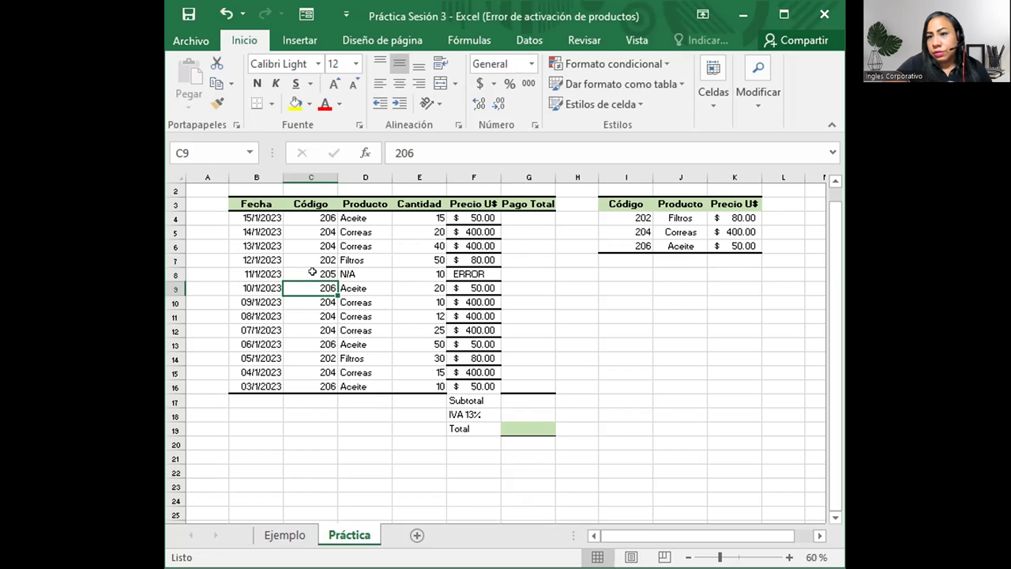
pyautogui.hotkey('ctrl', 'z')
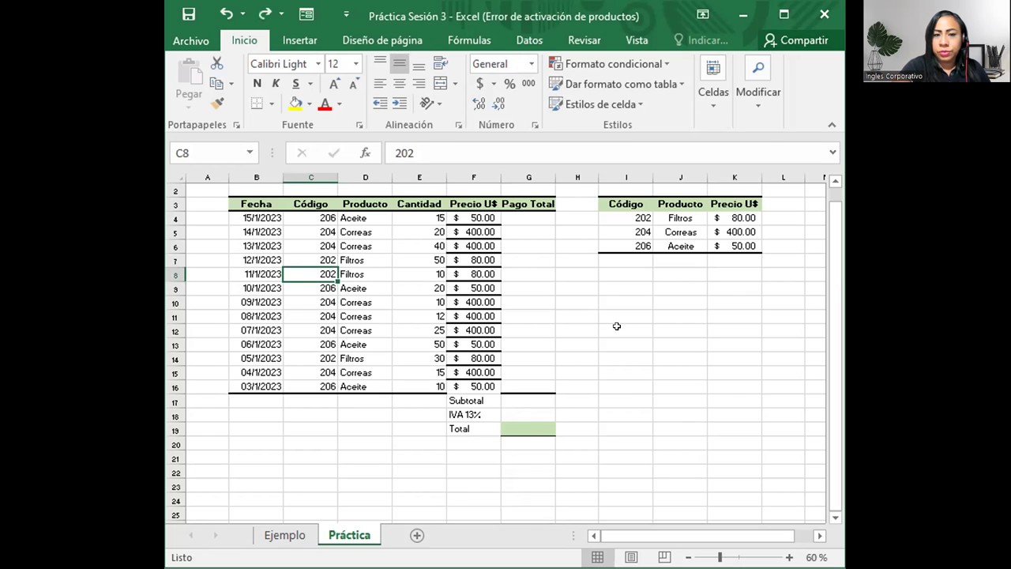
pyautogui.click(472, 283)
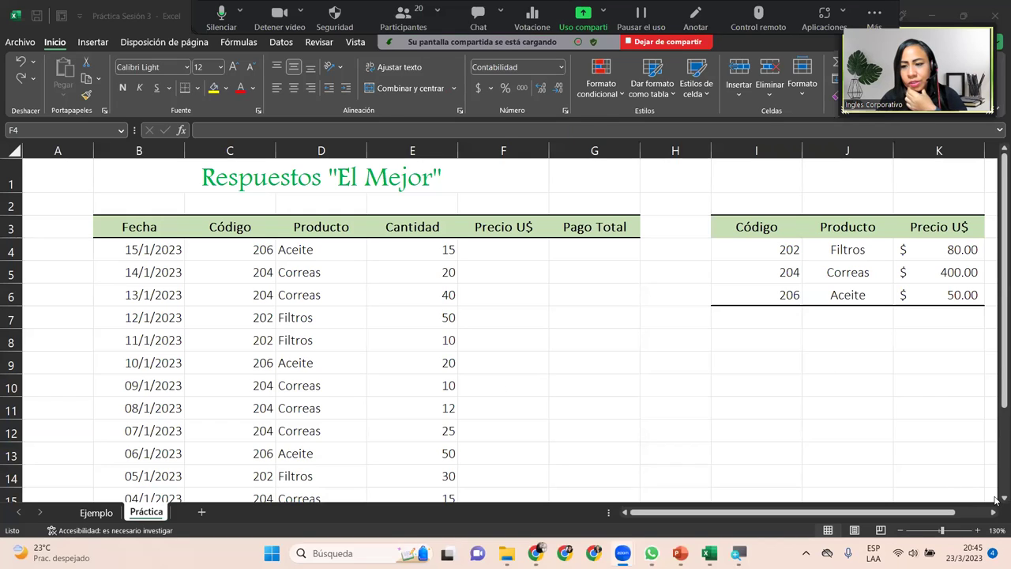
# Start F4 with =SI(C4=$I$4;$K$4; to return the $80.00 price for code 202.
pyautogui.scroll(-1, 623, 181)
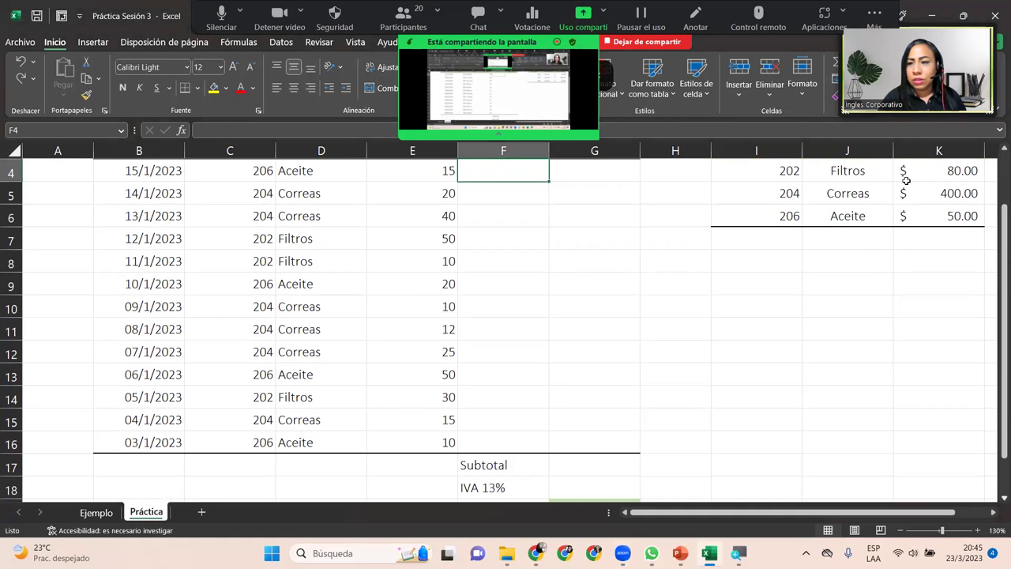
pyautogui.click(1002, 150)
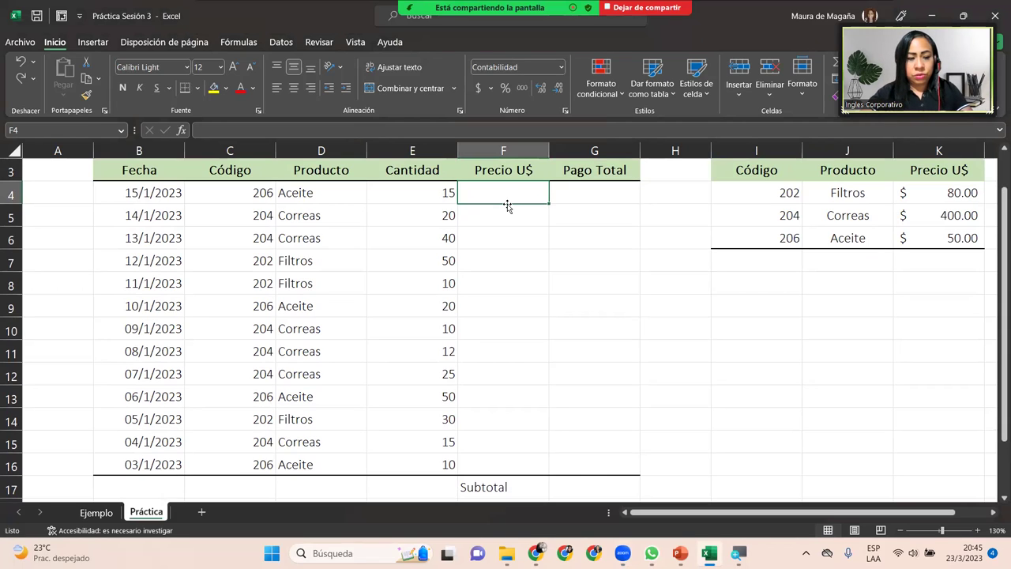
pyautogui.write('=')
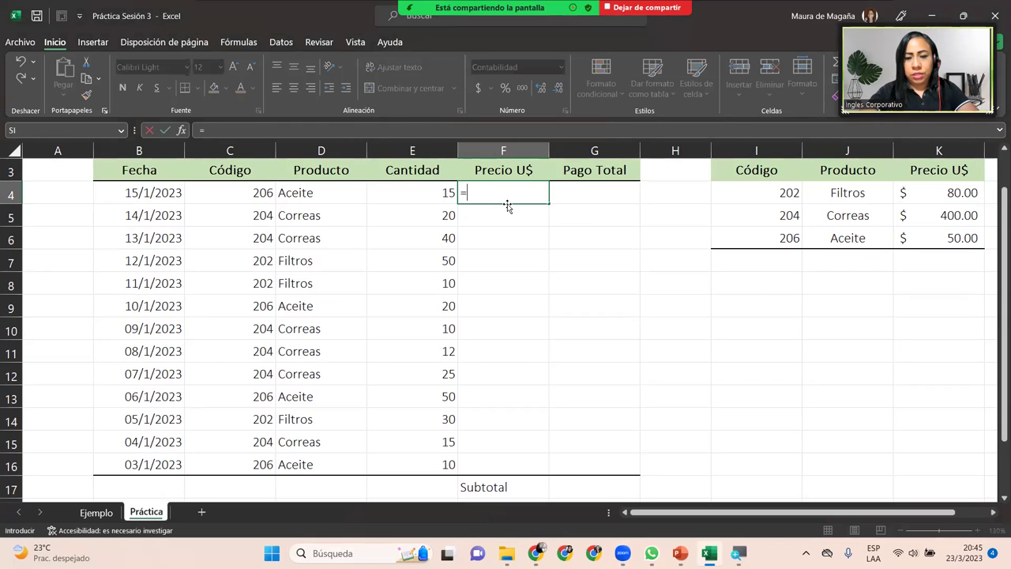
pyautogui.write('si')
pyautogui.press('Tab')
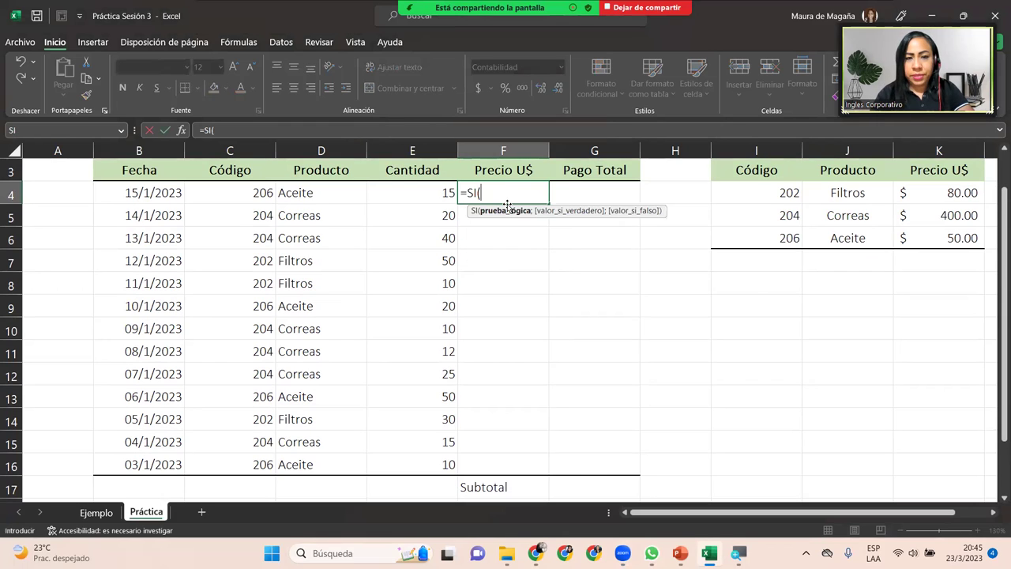
pyautogui.click(255, 192)
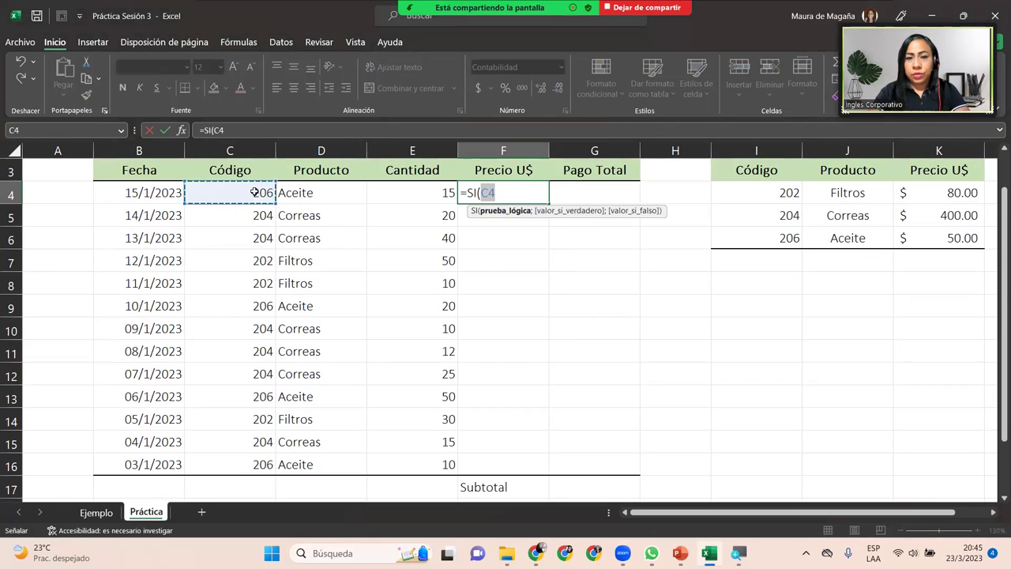
pyautogui.write('=')
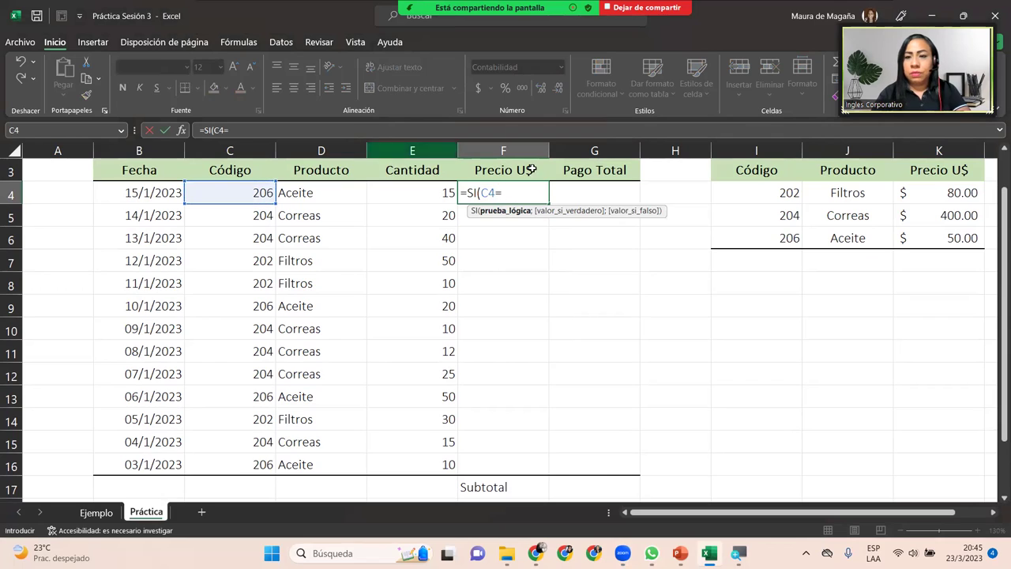
pyautogui.click(742, 193)
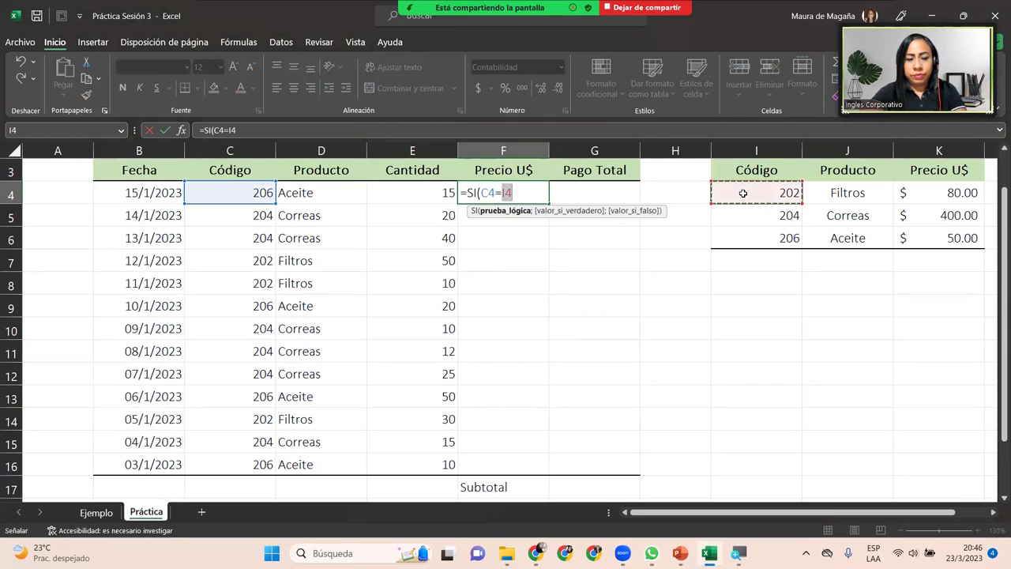
pyautogui.press('F4')
pyautogui.write(';')
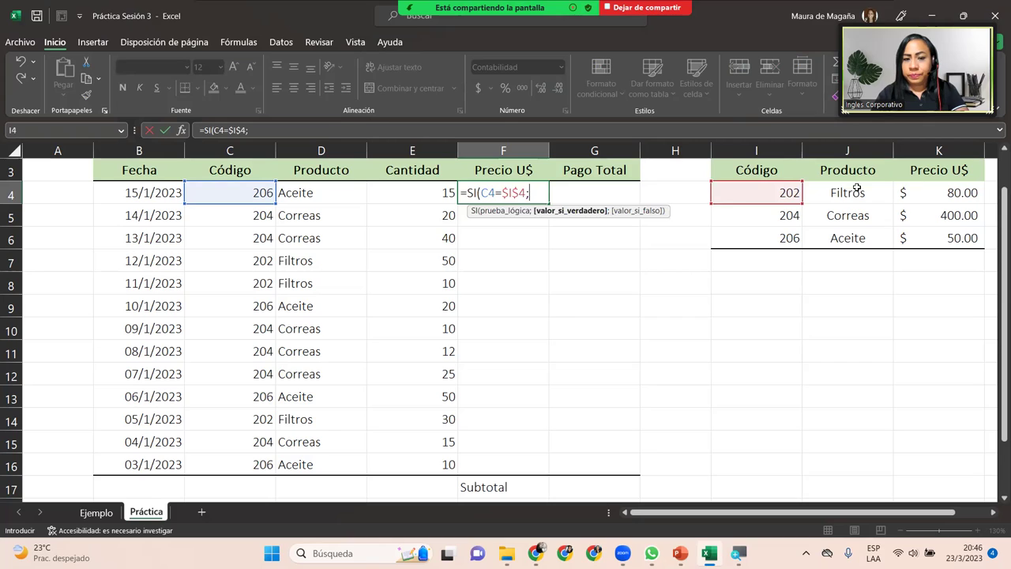
pyautogui.click(934, 190)
pyautogui.press('F4')
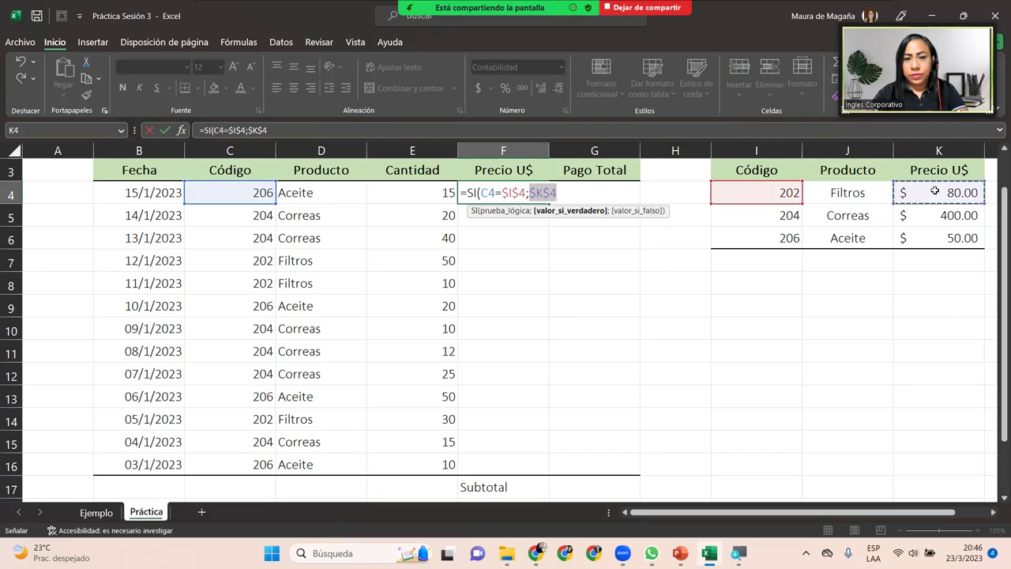
# Nest a second SI testing C4=$I$5 (code 204) that returns $K$5's $400.00.
pyautogui.write(';SI(')
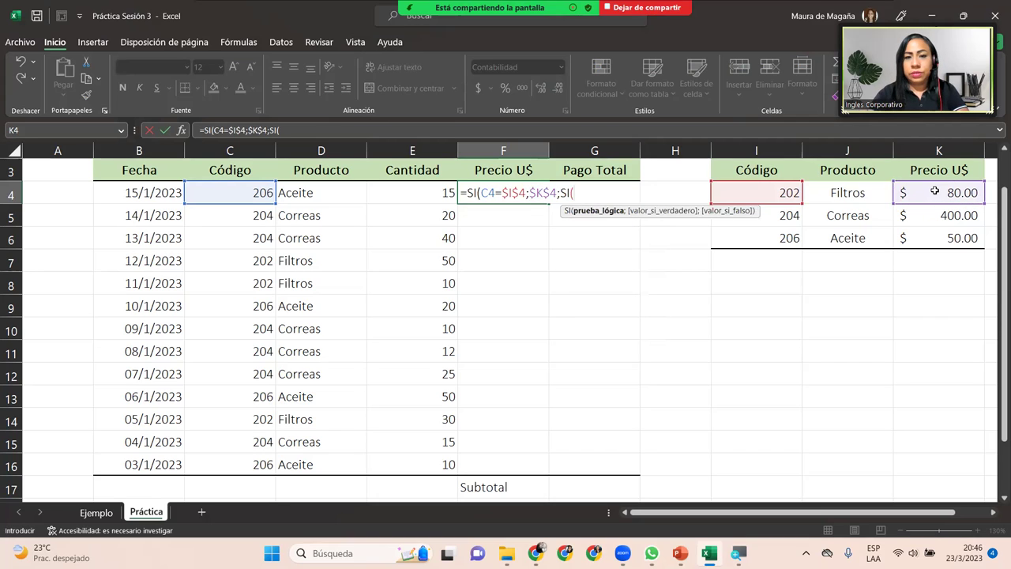
pyautogui.click(220, 197)
pyautogui.write('=')
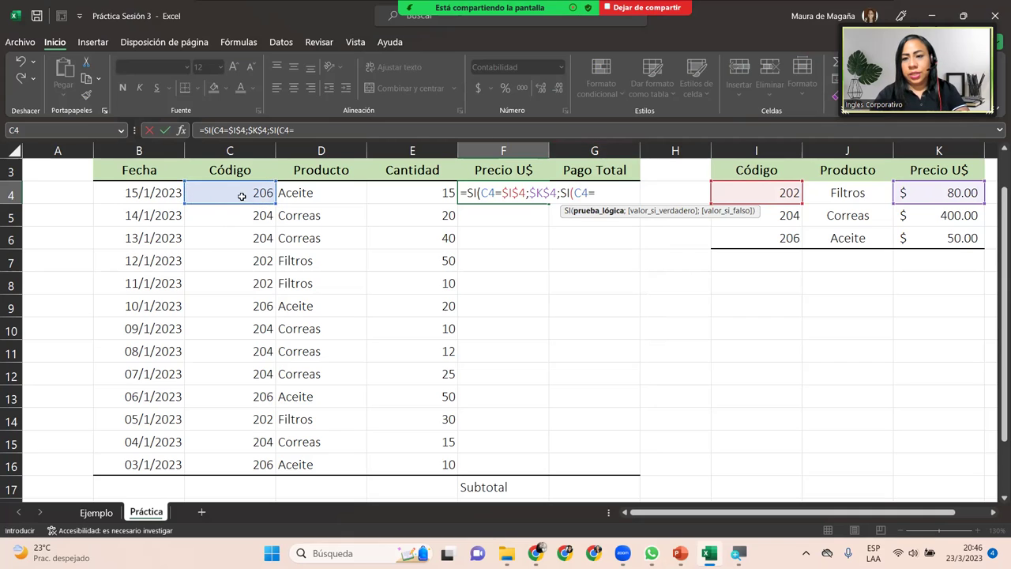
pyautogui.click(796, 215)
pyautogui.press('F4')
pyautogui.write(';')
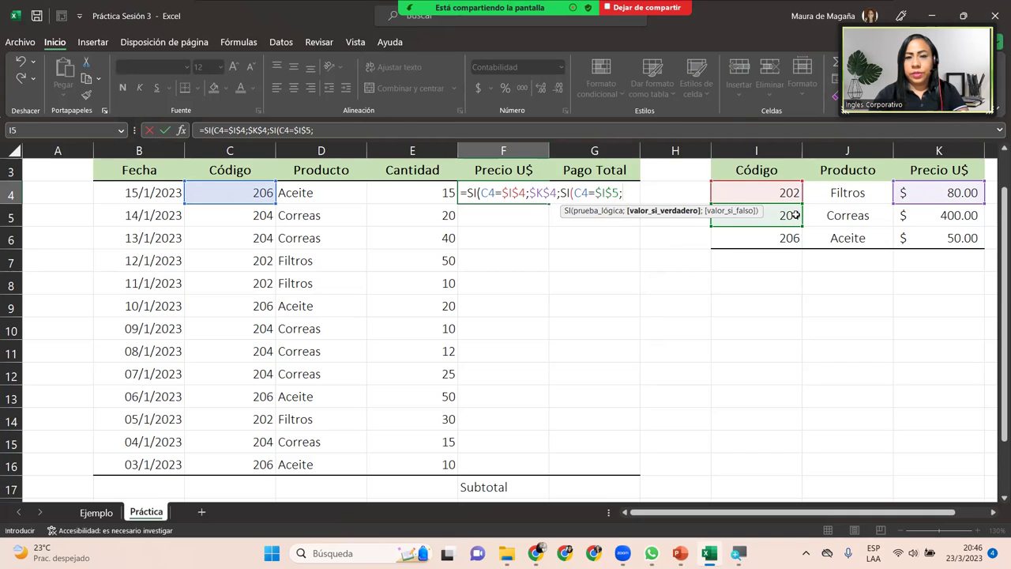
pyautogui.click(965, 211)
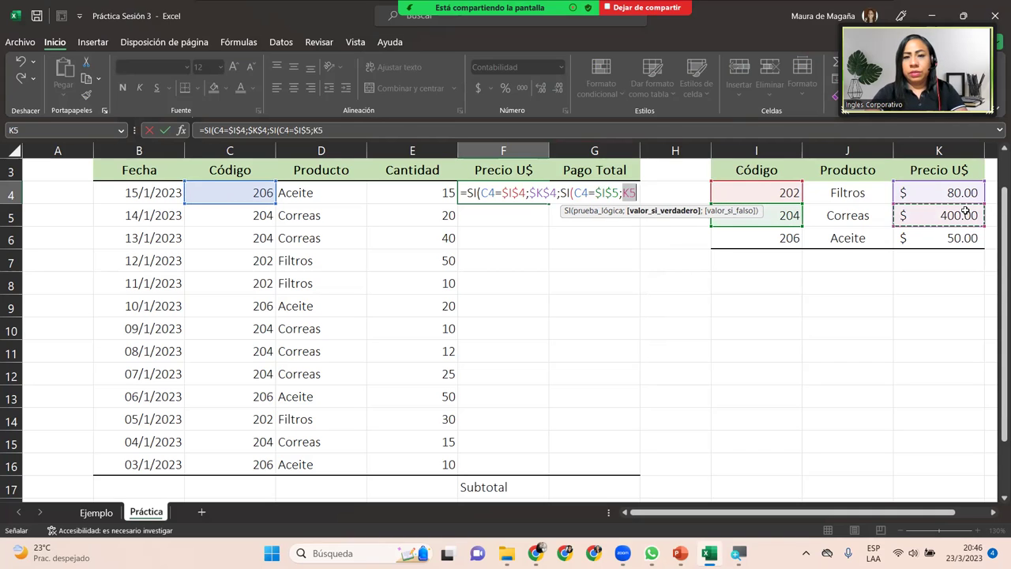
pyautogui.press('F4')
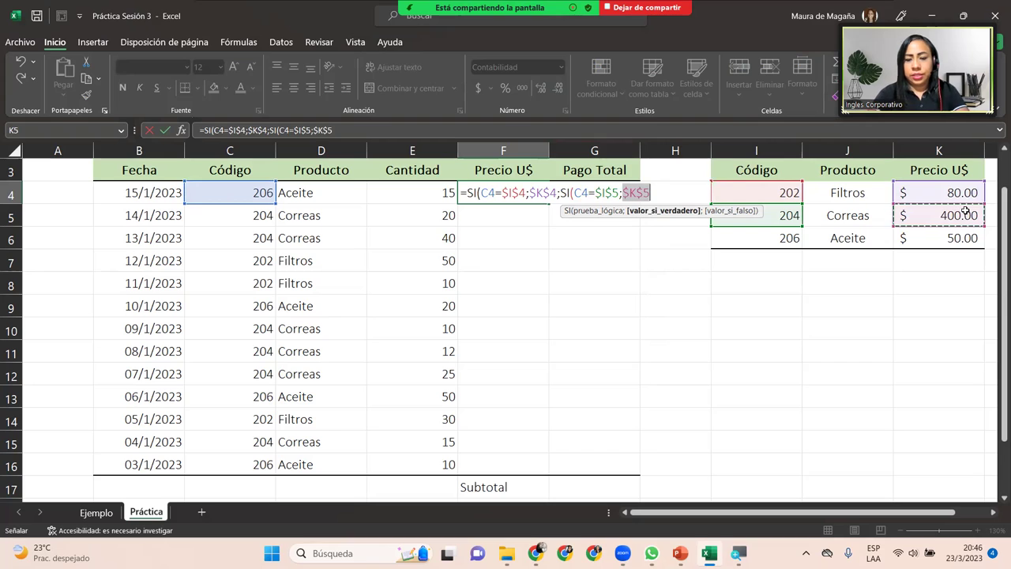
# Open a third SI comparing C4 with the absolute $I$6 for code 206.
pyautogui.write(';SI(')
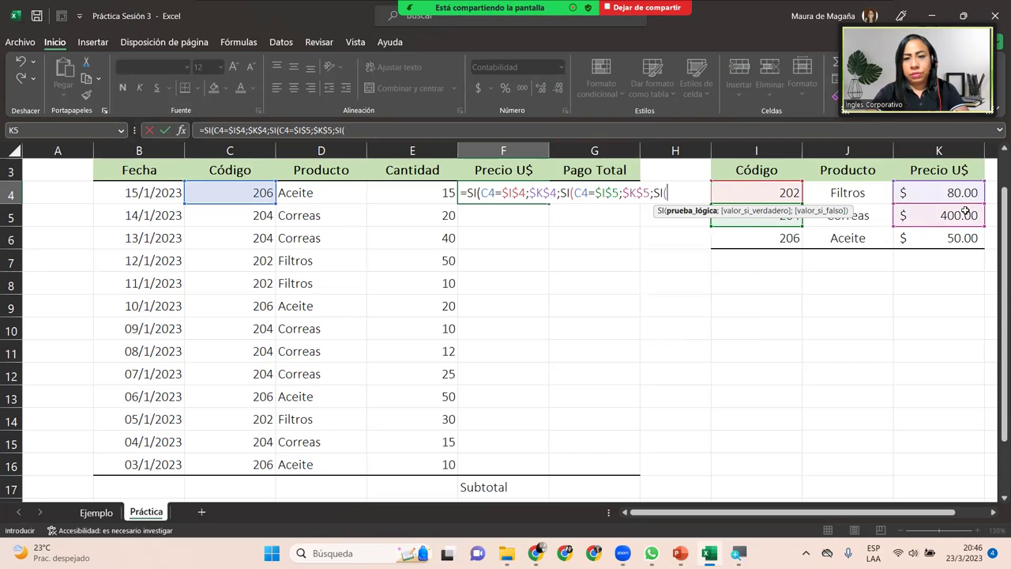
pyautogui.click(259, 192)
pyautogui.write('=')
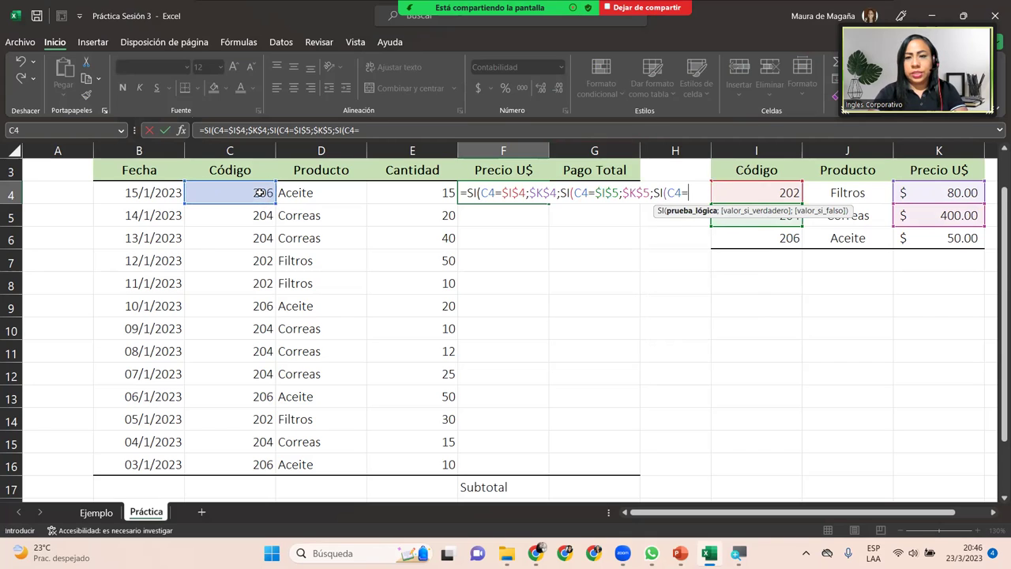
pyautogui.click(753, 235)
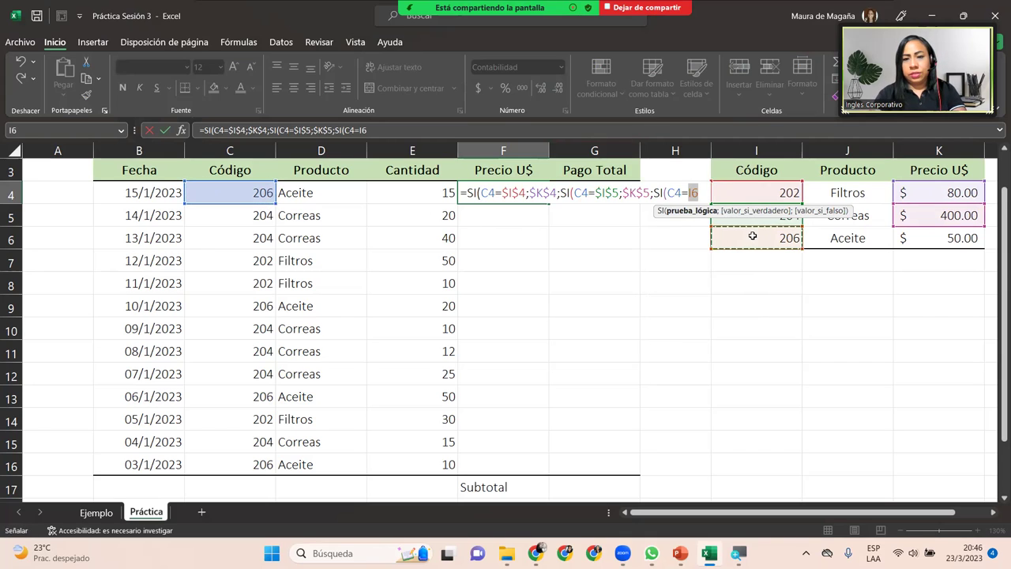
pyautogui.press('F4')
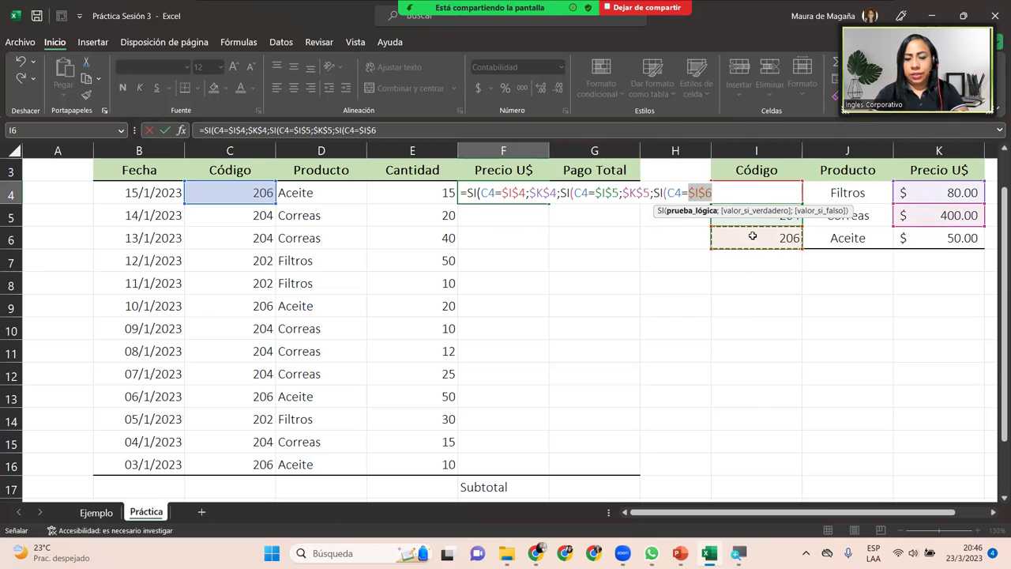
# Replace the stray comma with ;, then add $K$6 and ;"0") to finish F4 at $50.00.
pyautogui.write(',')
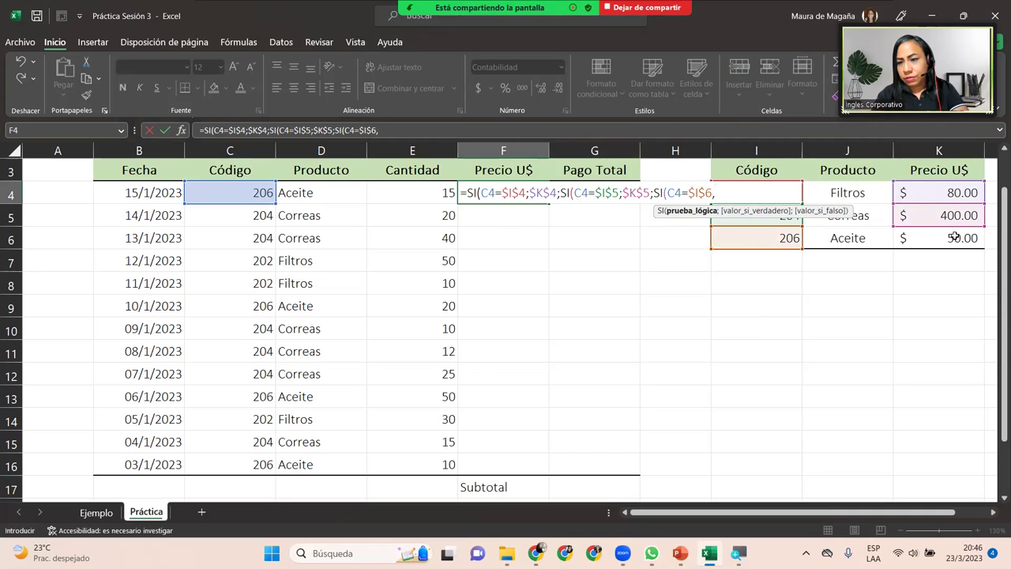
pyautogui.click(955, 237)
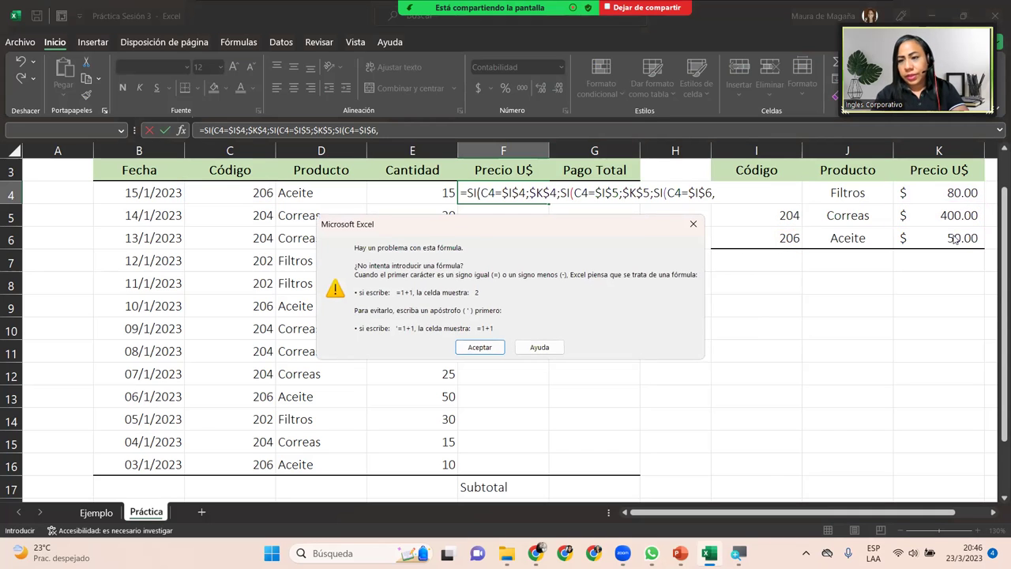
pyautogui.click(494, 348)
pyautogui.press('BackSpace')
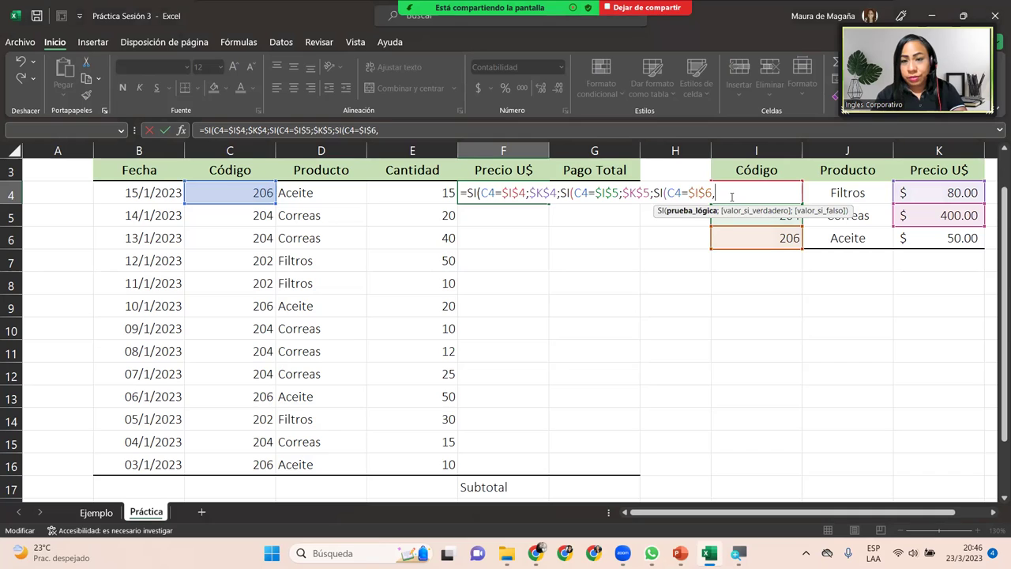
pyautogui.write(';')
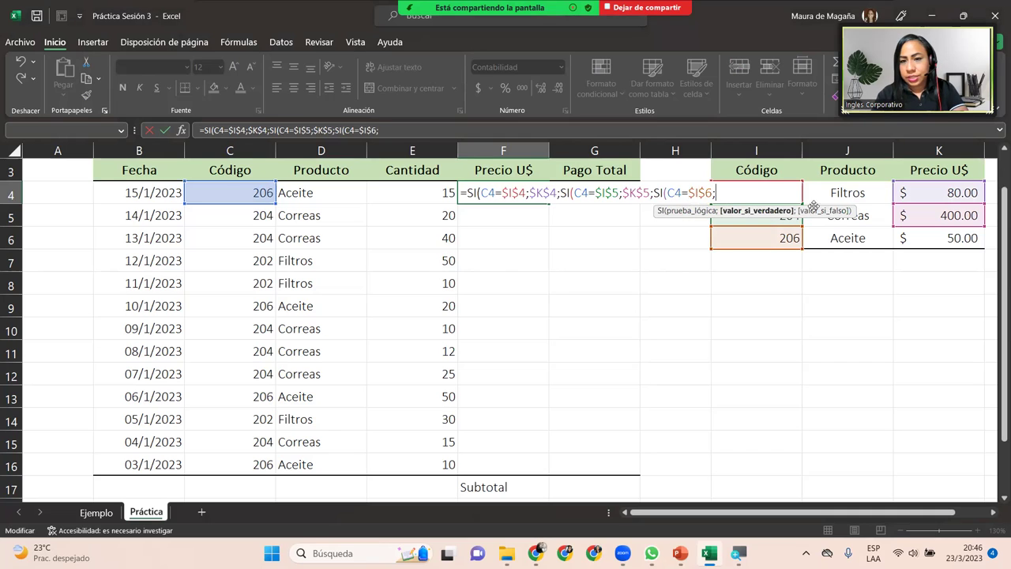
pyautogui.click(920, 237)
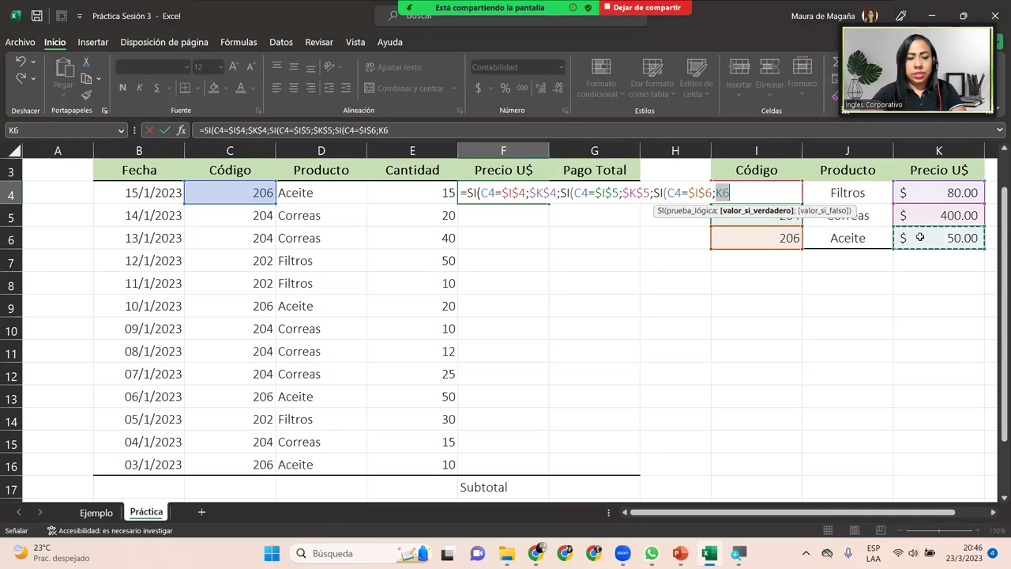
pyautogui.press('F4')
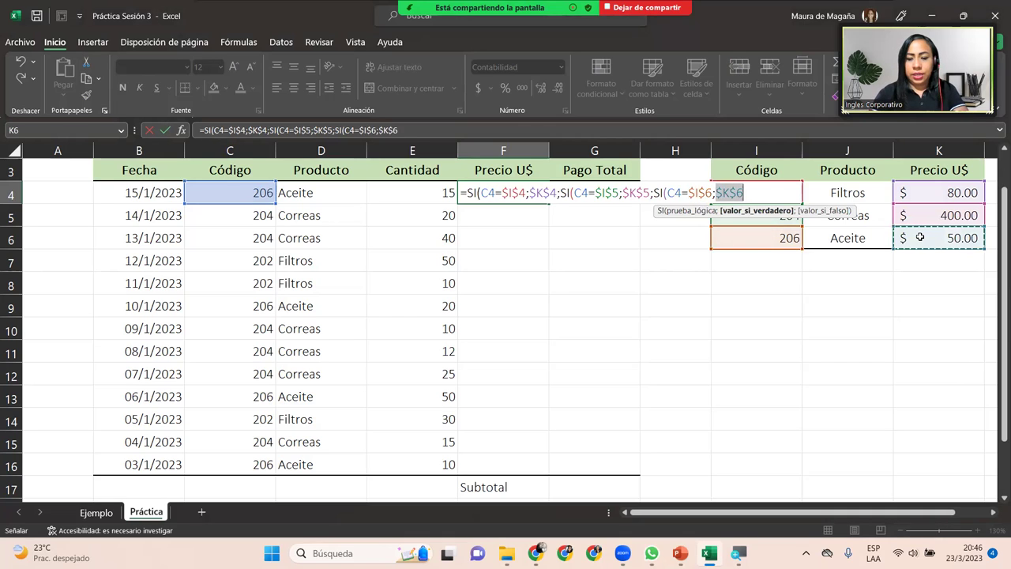
pyautogui.write(';"0"')
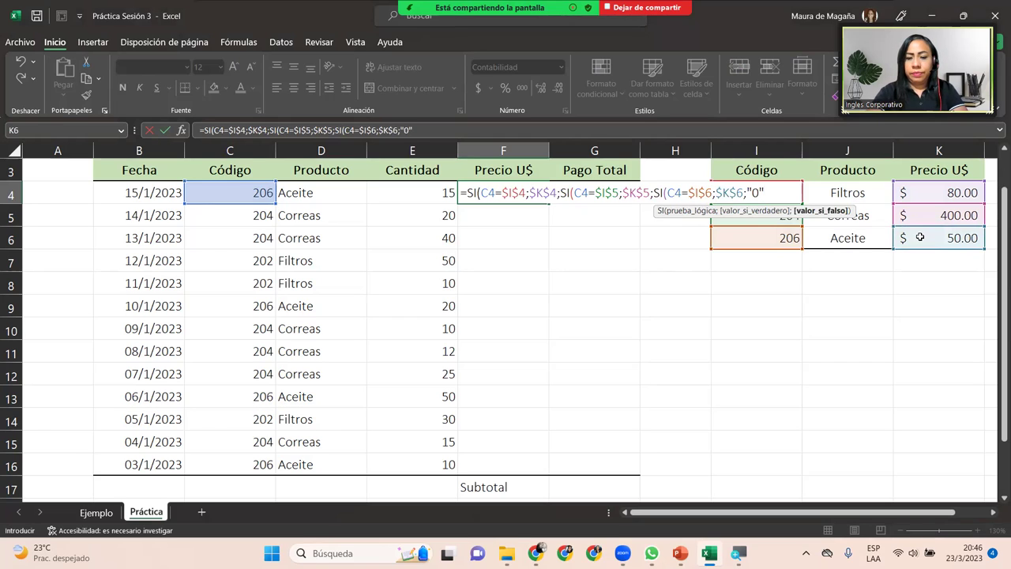
pyautogui.write(')))')
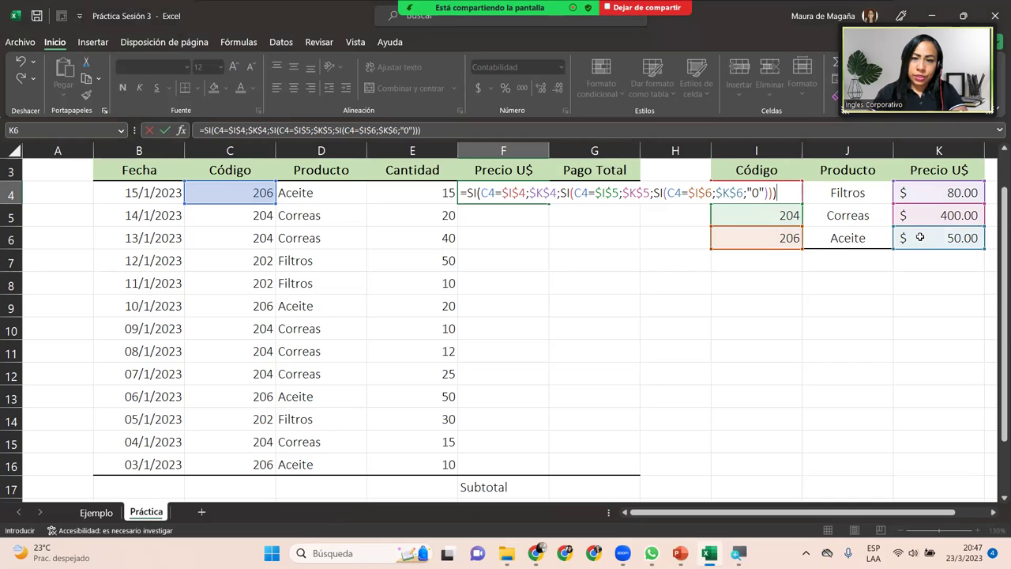
pyautogui.press('Return')
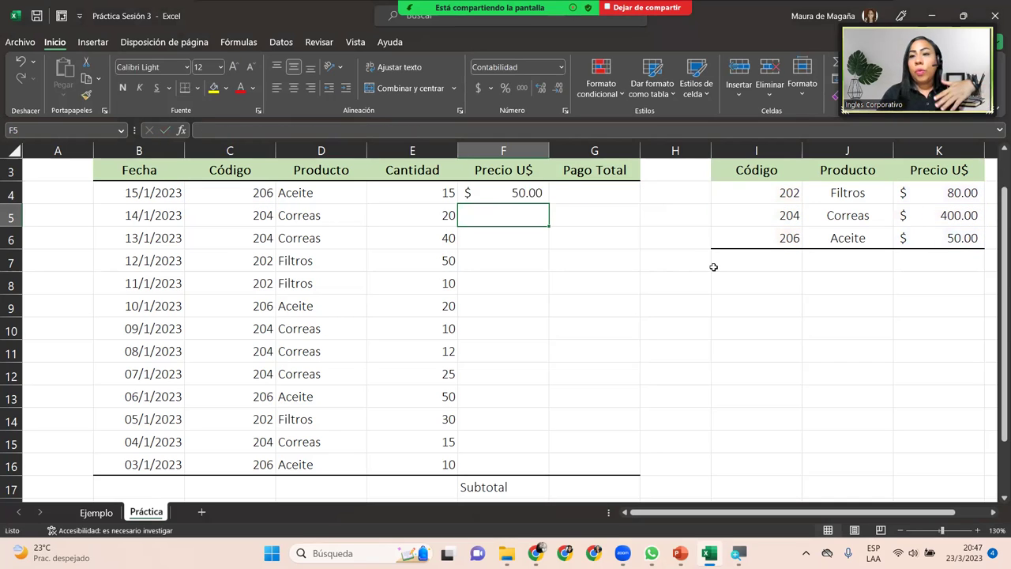
# Copy F4's price formula down to F16 using Rellenar sin formato to keep the borders.
pyautogui.click(539, 201)
pyautogui.doubleClick(549, 204)
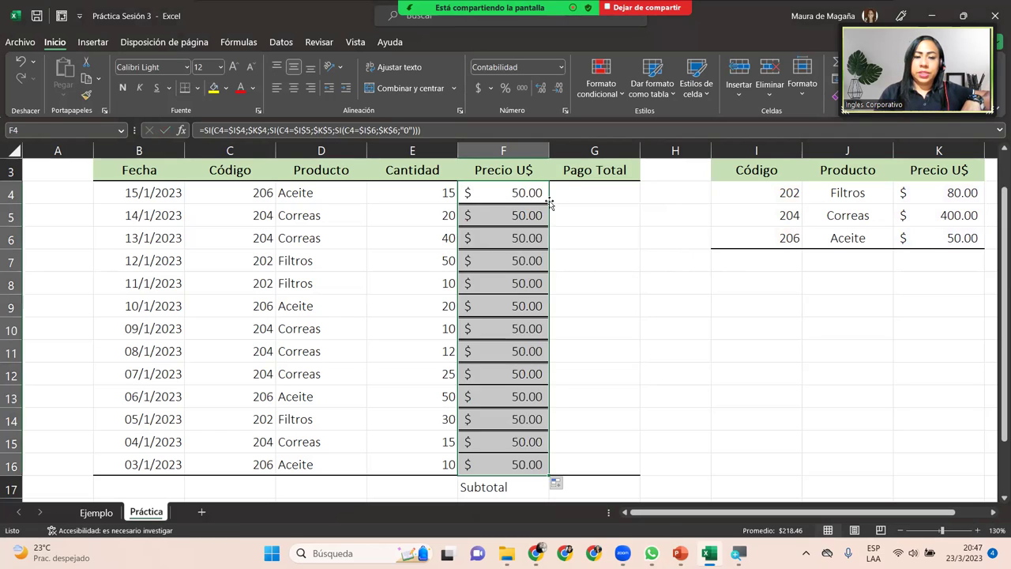
pyautogui.click(609, 365)
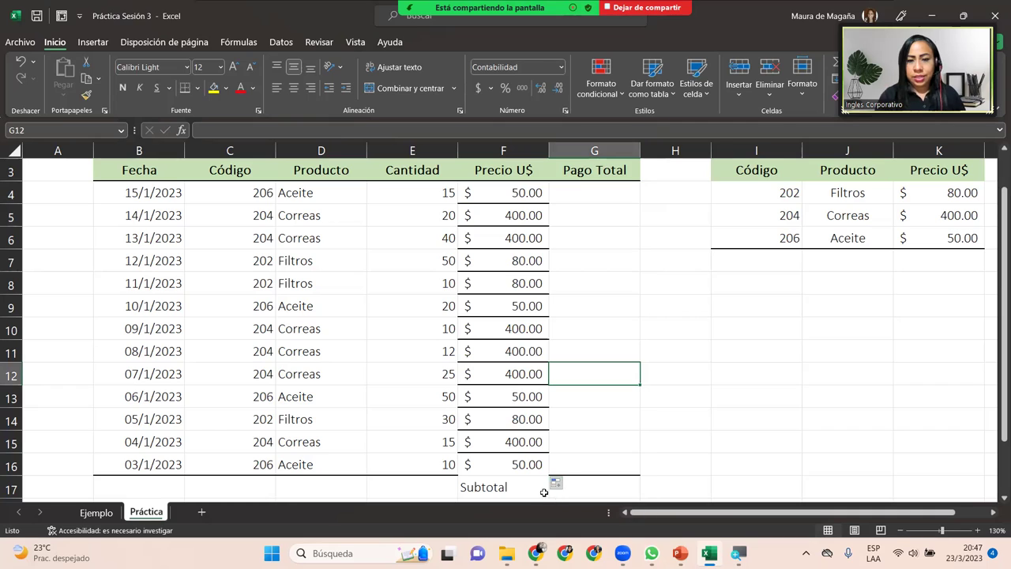
pyautogui.click(560, 486)
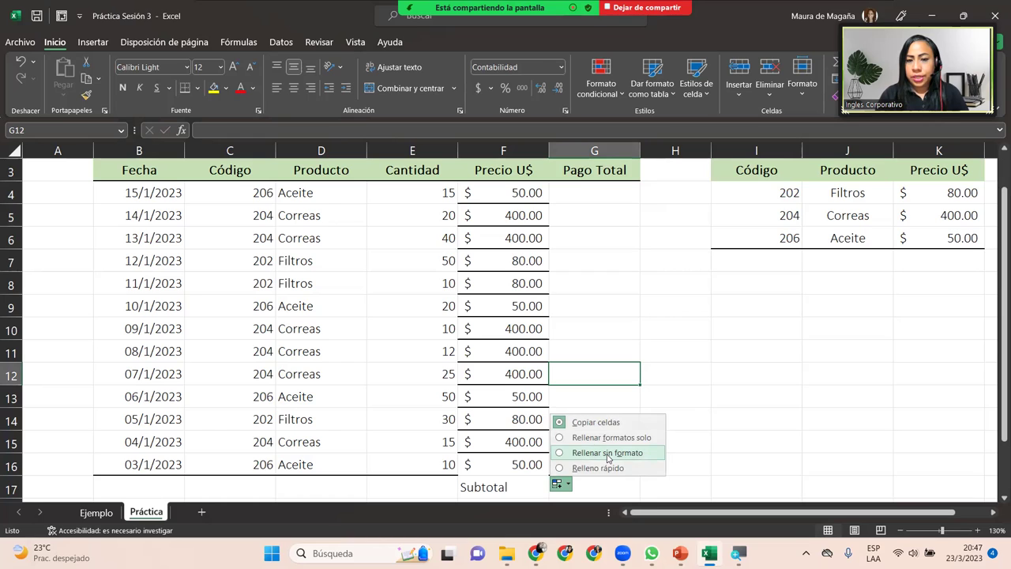
pyautogui.click(607, 453)
pyautogui.click(485, 361)
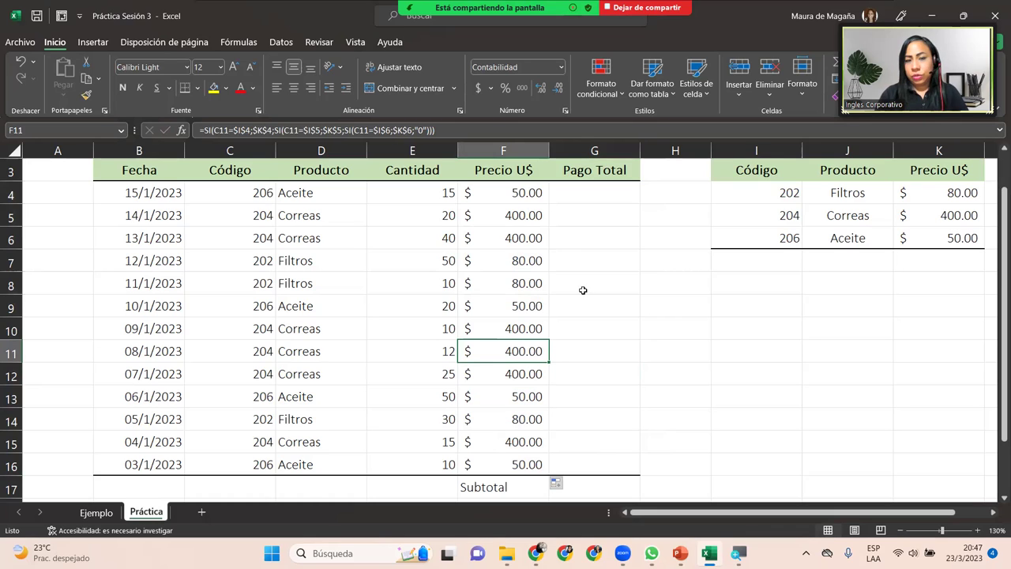
pyautogui.click(613, 191)
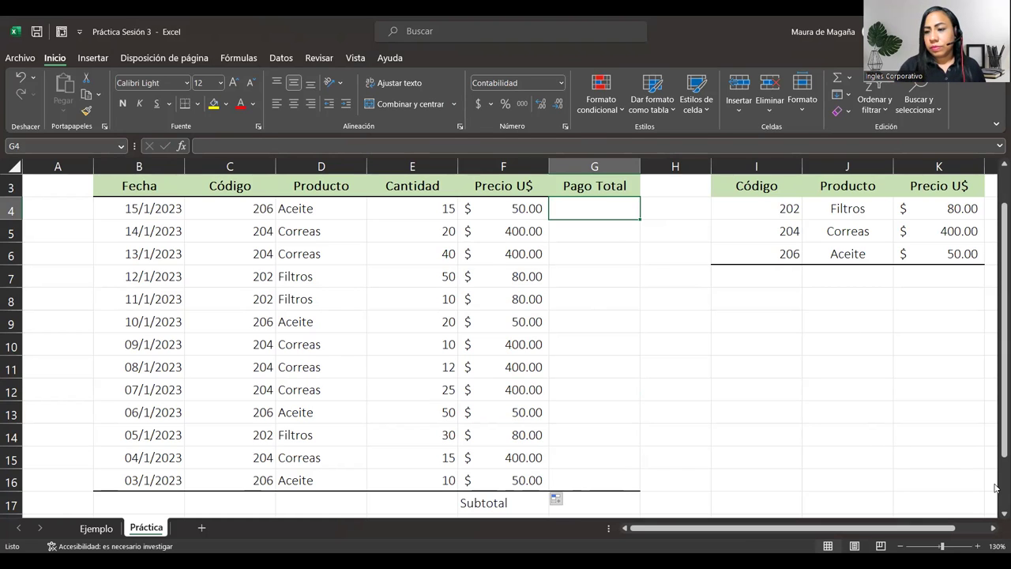
pyautogui.scroll(-2, 995, 515)
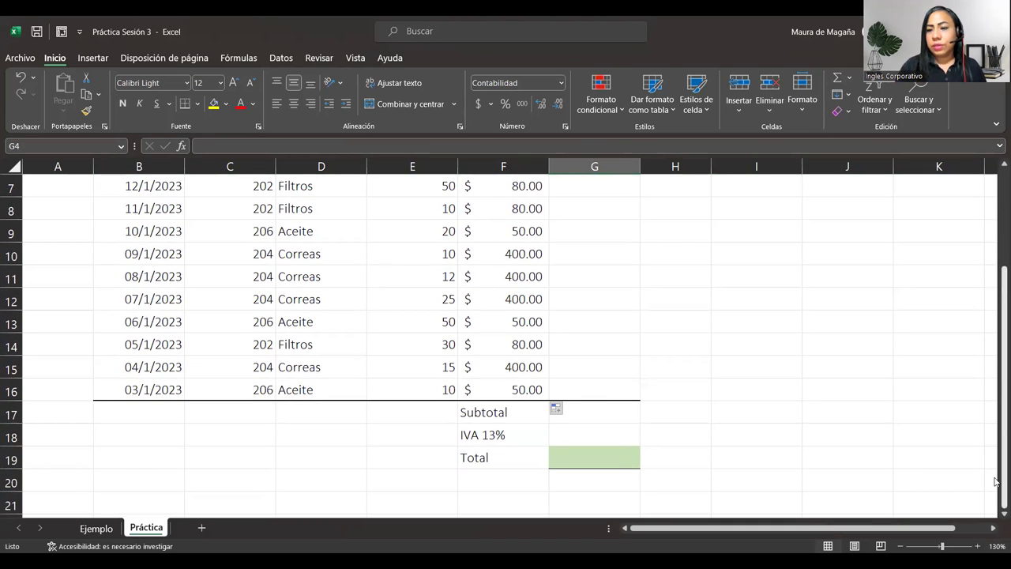
pyautogui.scroll(2, 997, 472)
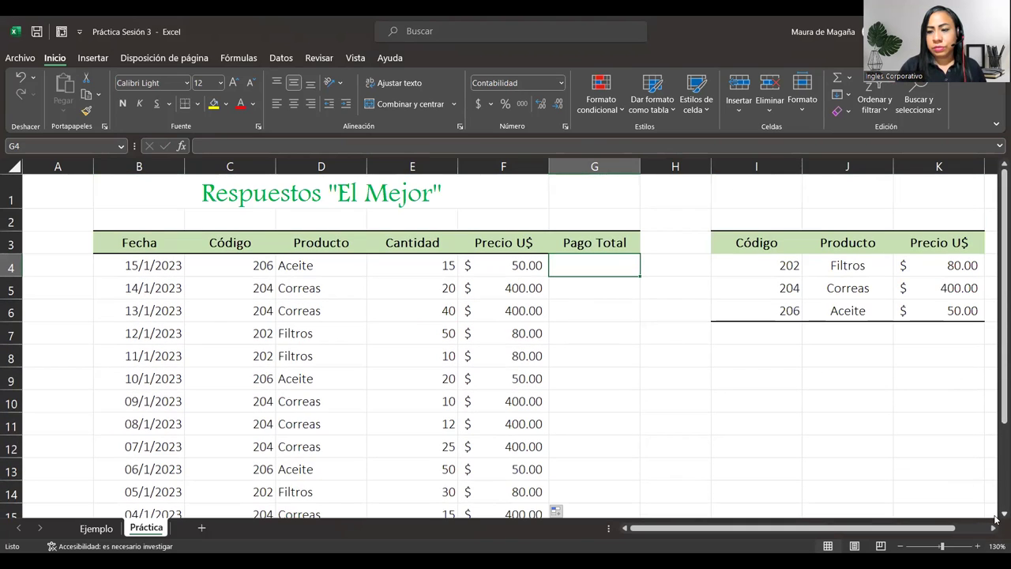
pyautogui.scroll(-1, 997, 513)
pyautogui.scroll(-2, 995, 515)
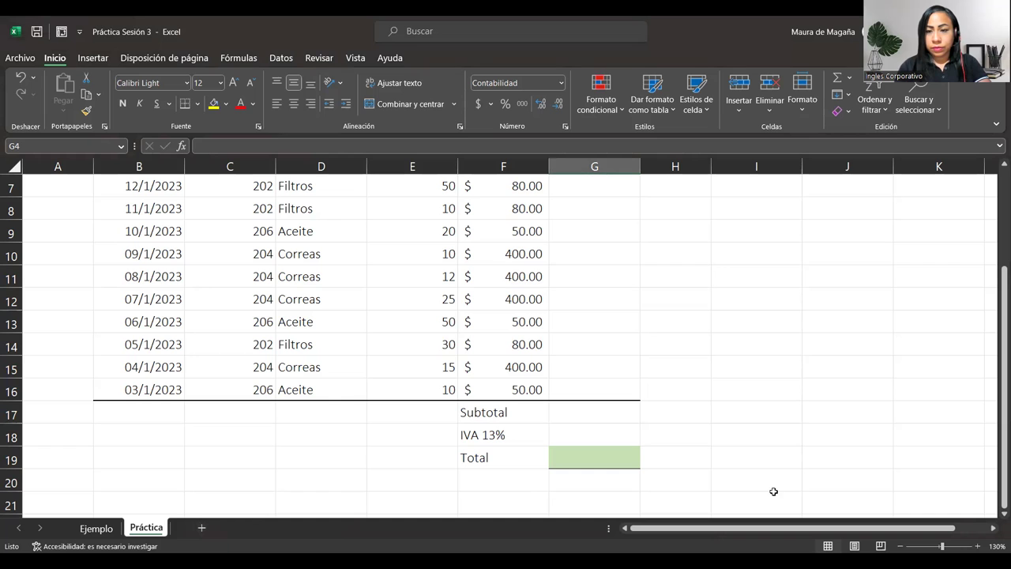
pyautogui.moveTo(998, 270); pyautogui.dragTo(998, 237)
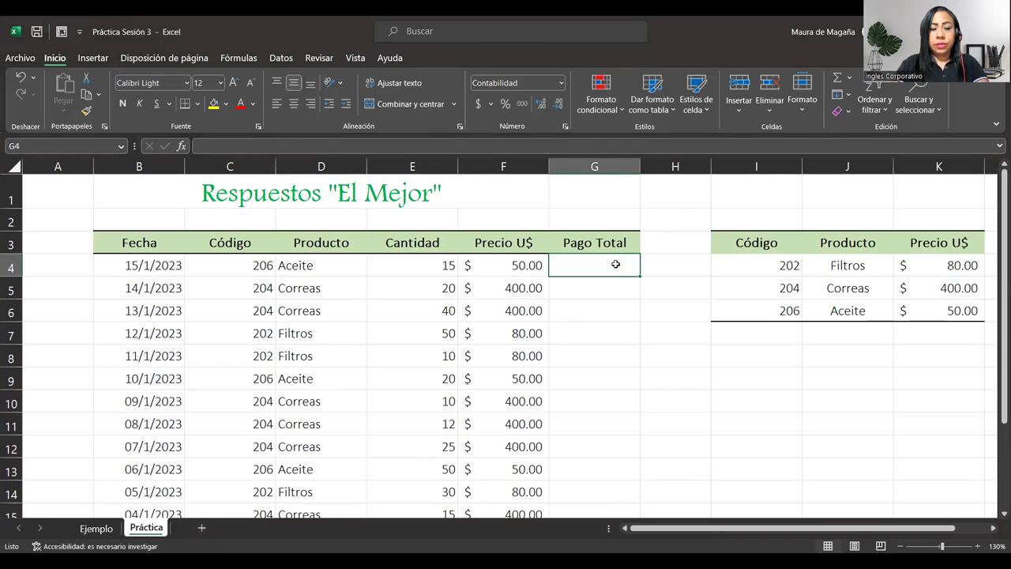
# Enter =E4*F4 in G4 to compute the first Pago Total of $750.00.
pyautogui.write('=')
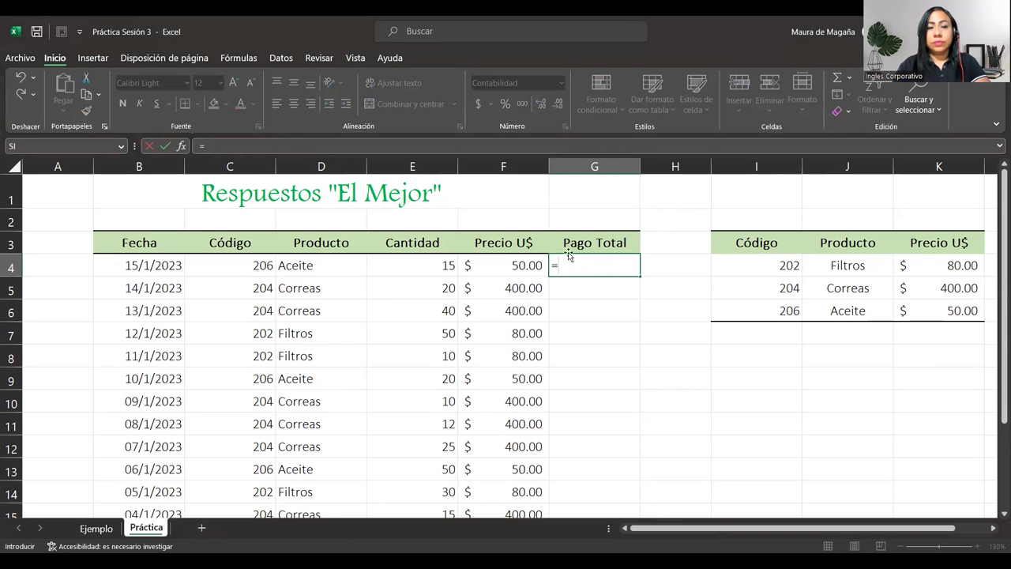
pyautogui.click(425, 263)
pyautogui.write('*')
pyautogui.click(468, 265)
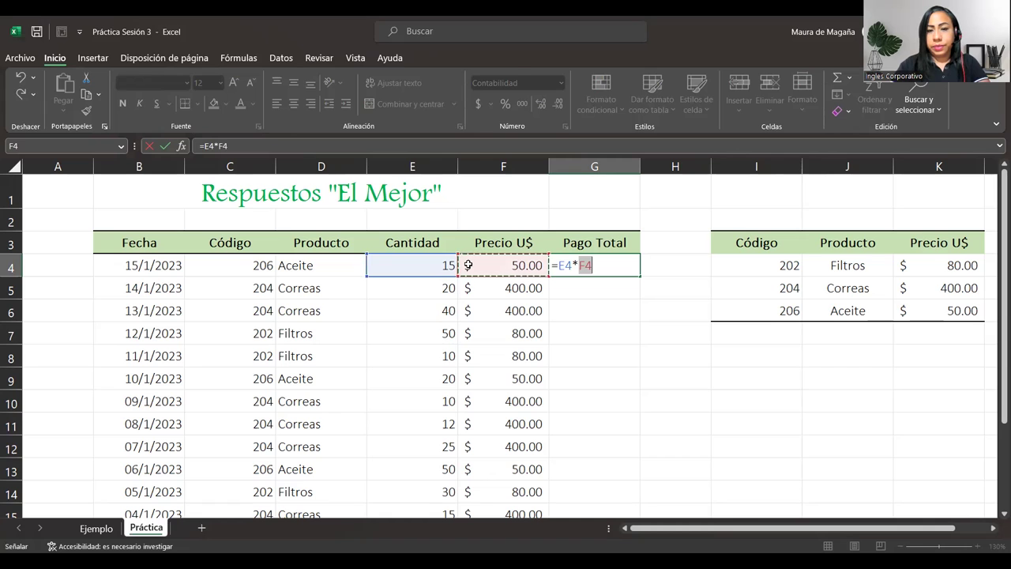
pyautogui.press('Return')
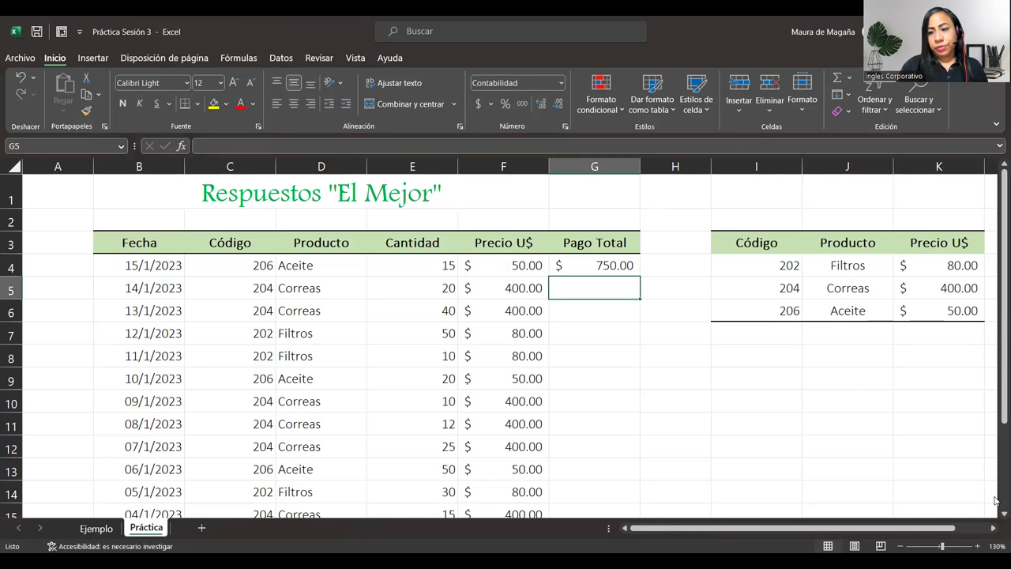
# Fill the Pago Total formula down to G16 with Rellenar sin formato, keeping borders intact.
pyautogui.scroll(-1, 877, 387)
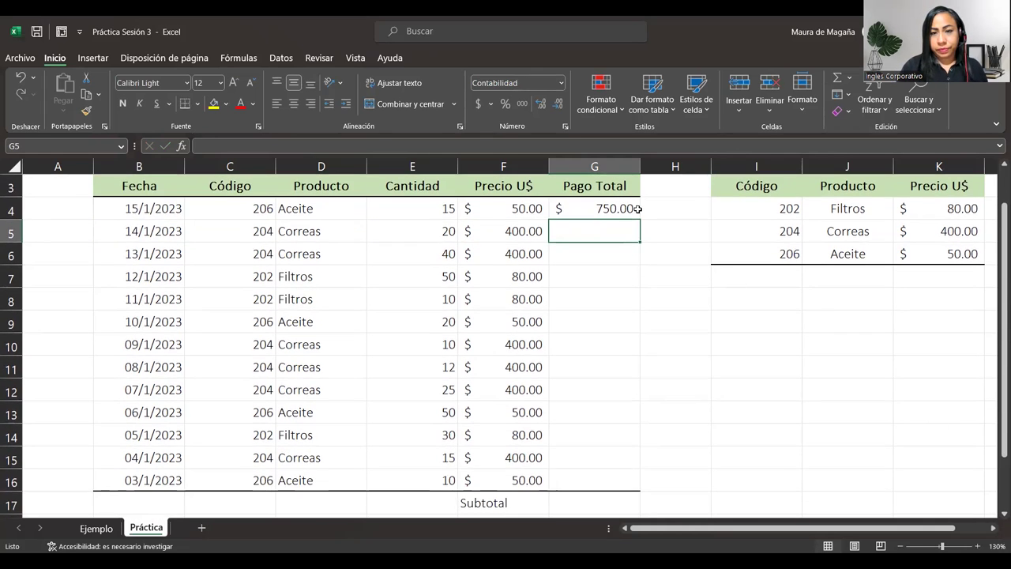
pyautogui.click(636, 209)
pyautogui.doubleClick(640, 220)
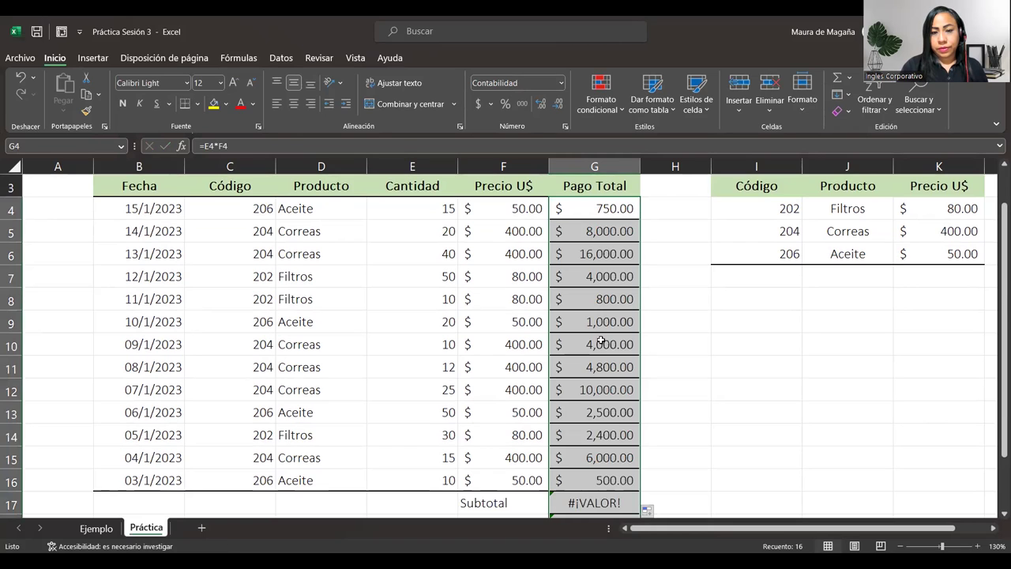
pyautogui.hotkey('ctrl', 'z')
pyautogui.moveTo(640, 220); pyautogui.dragTo(645, 483)
pyautogui.click(649, 500)
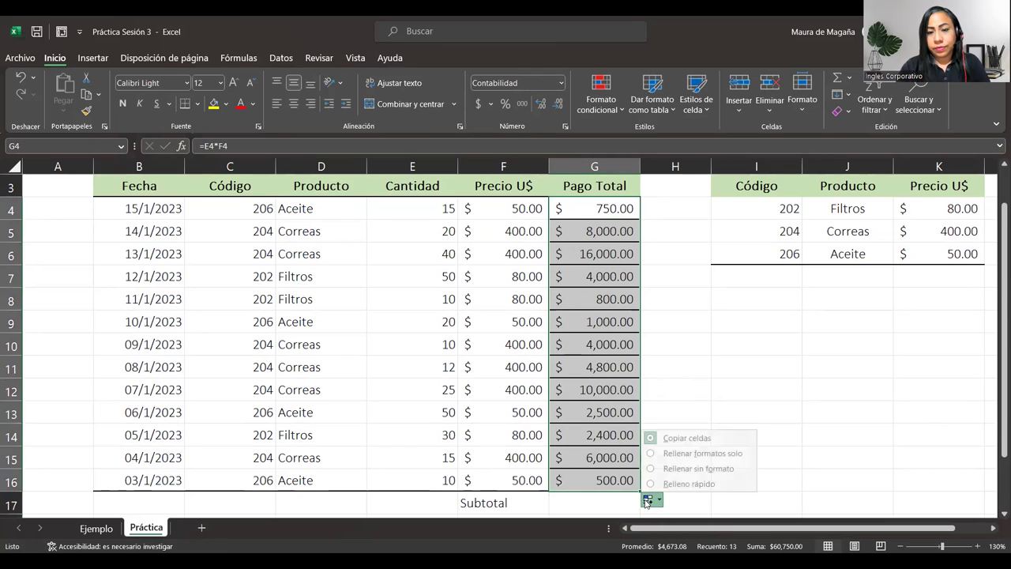
pyautogui.click(680, 470)
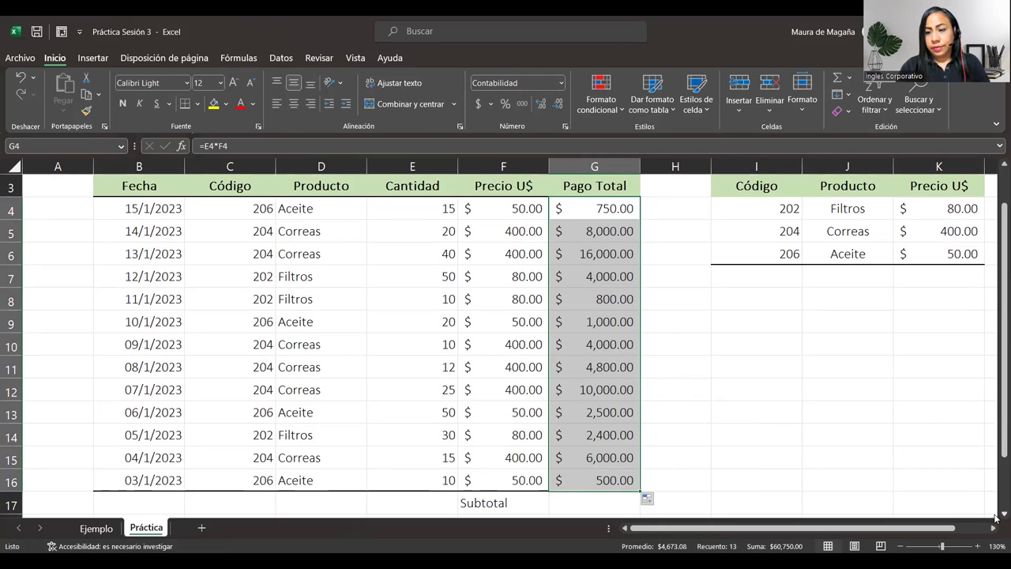
pyautogui.click(1003, 513)
pyautogui.click(1003, 513)
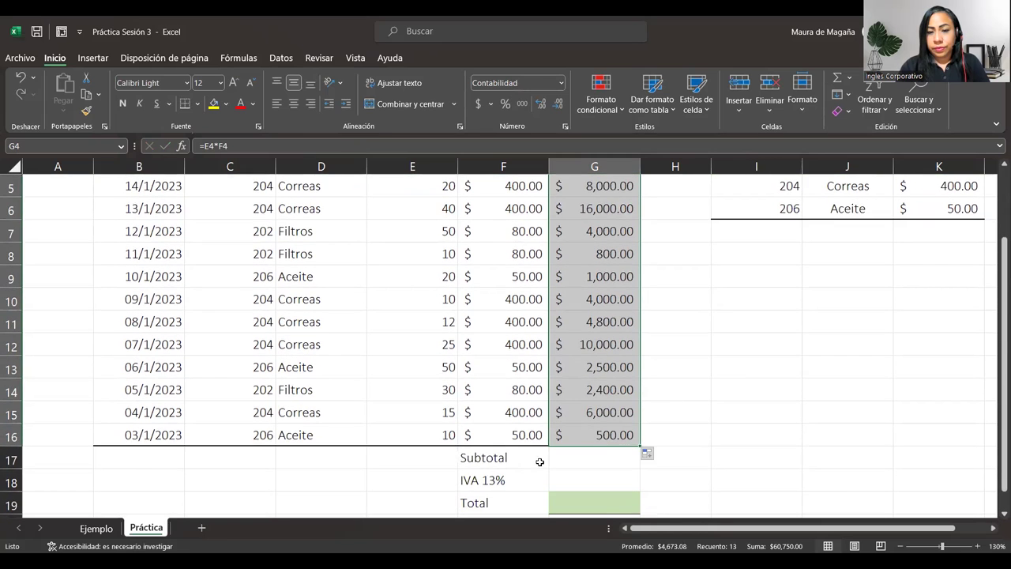
pyautogui.click(576, 460)
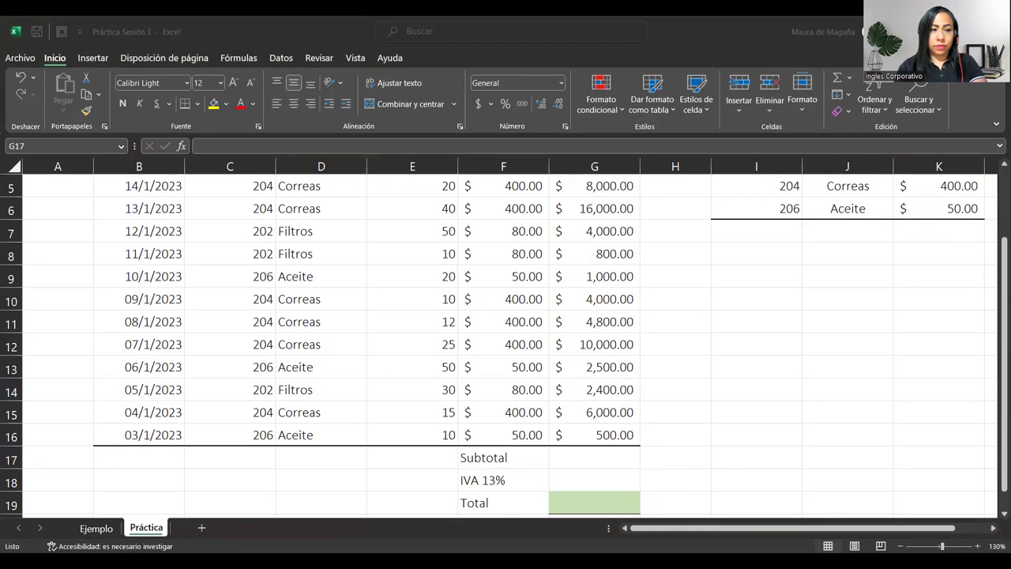
pyautogui.write('=')
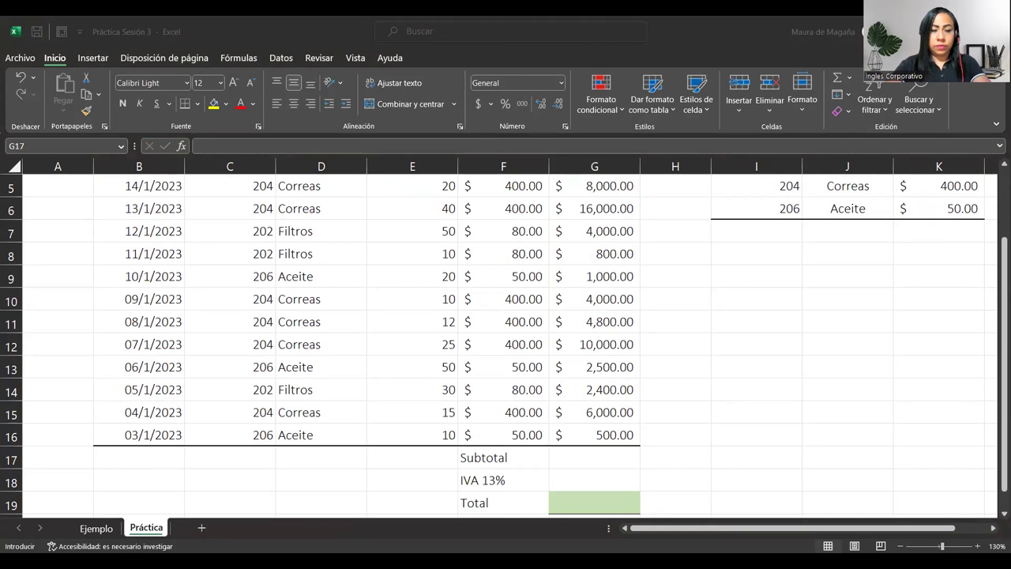
pyautogui.press('Escape')
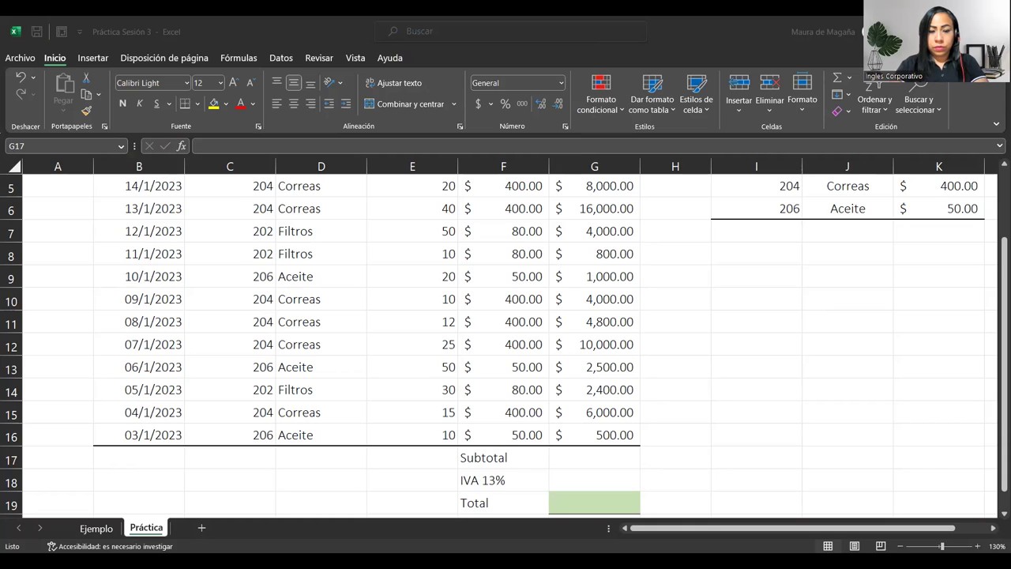
pyautogui.write('=')
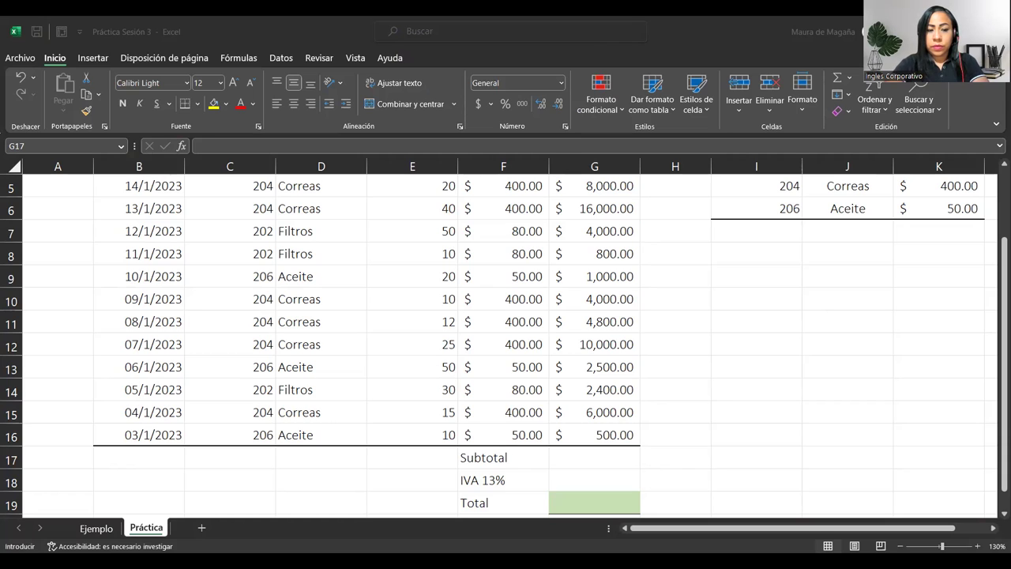
pyautogui.press('Escape')
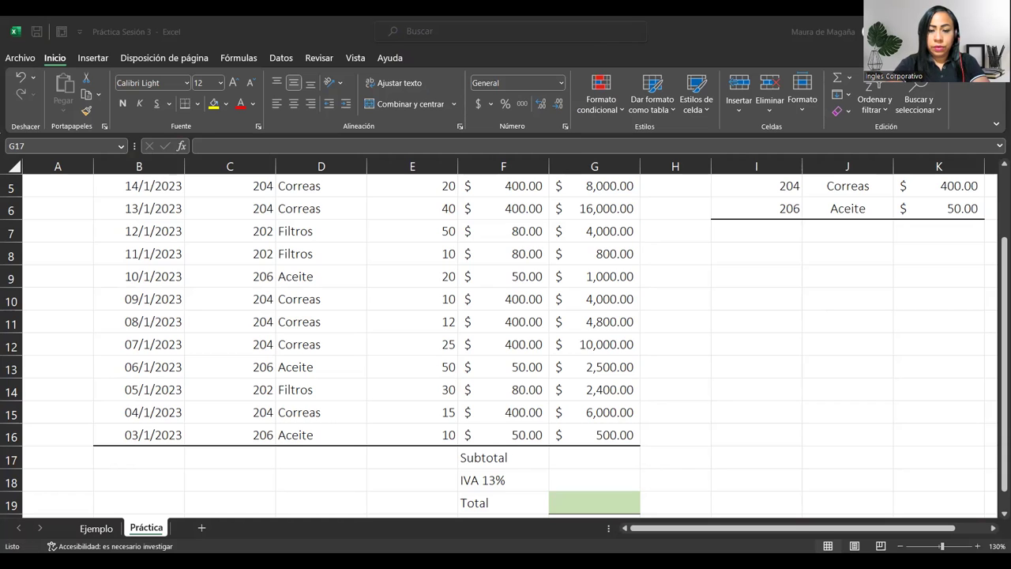
pyautogui.write('=')
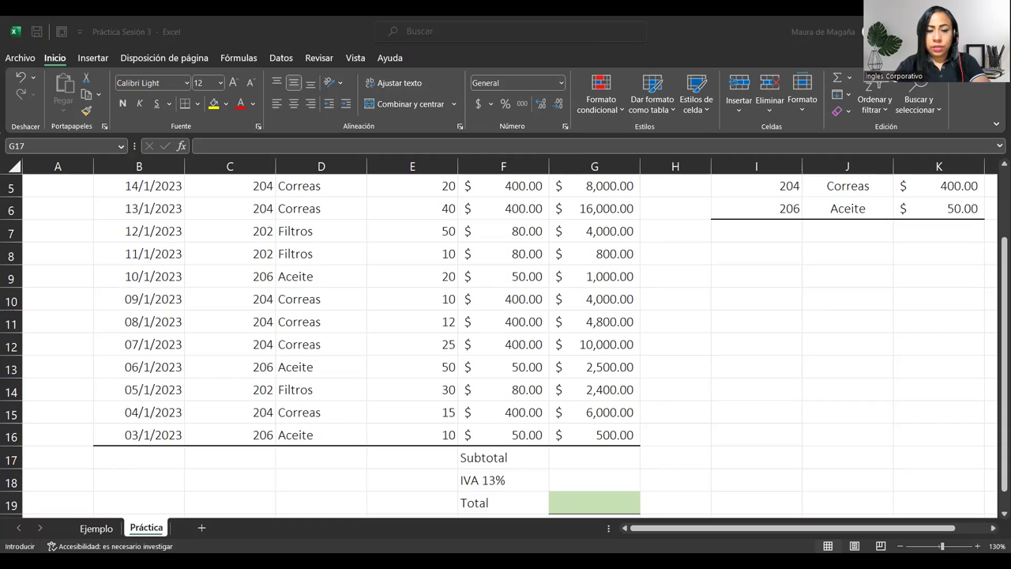
pyautogui.press('Escape')
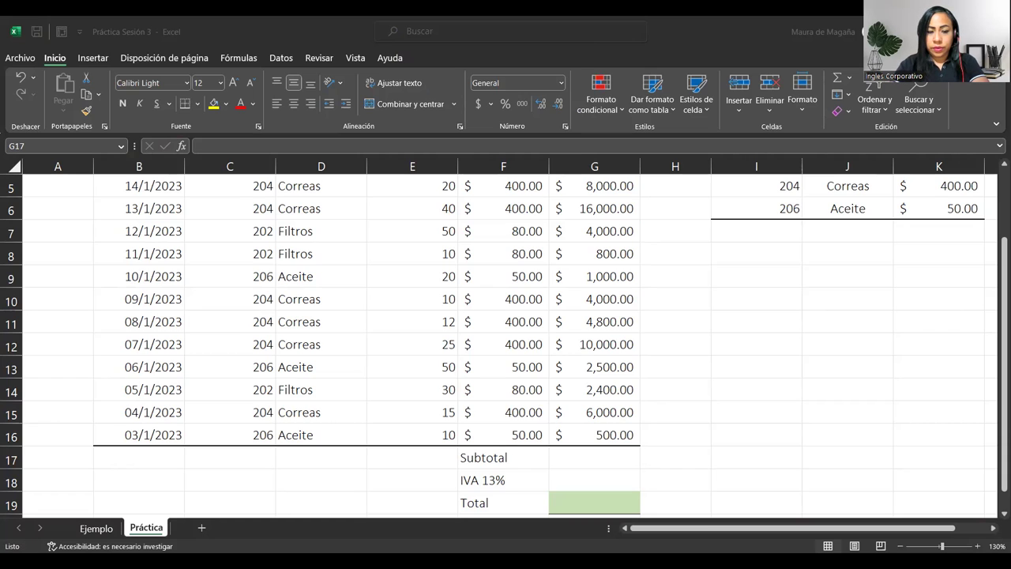
pyautogui.write('=')
pyautogui.press('Escape')
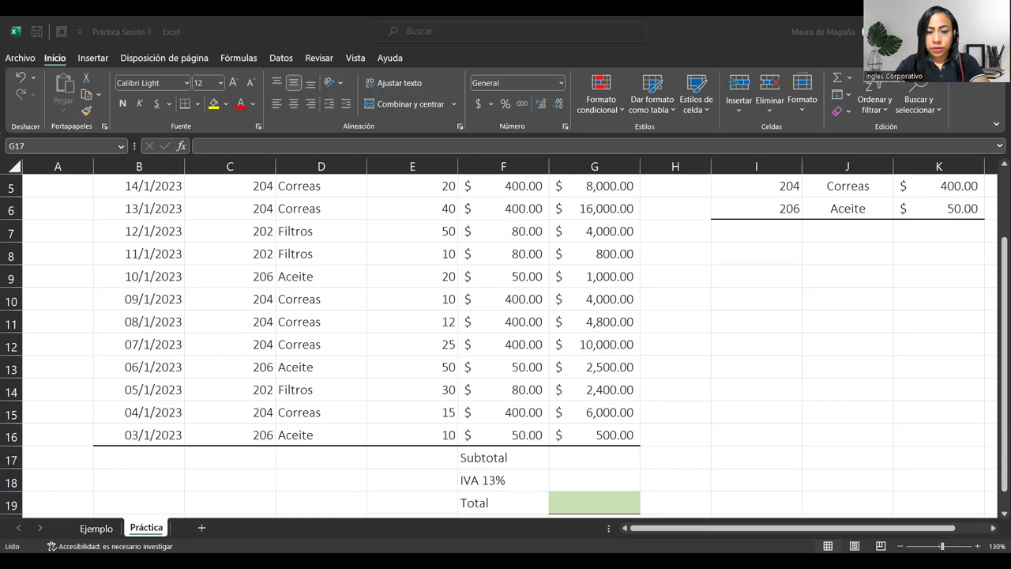
pyautogui.write('=')
pyautogui.press('Escape')
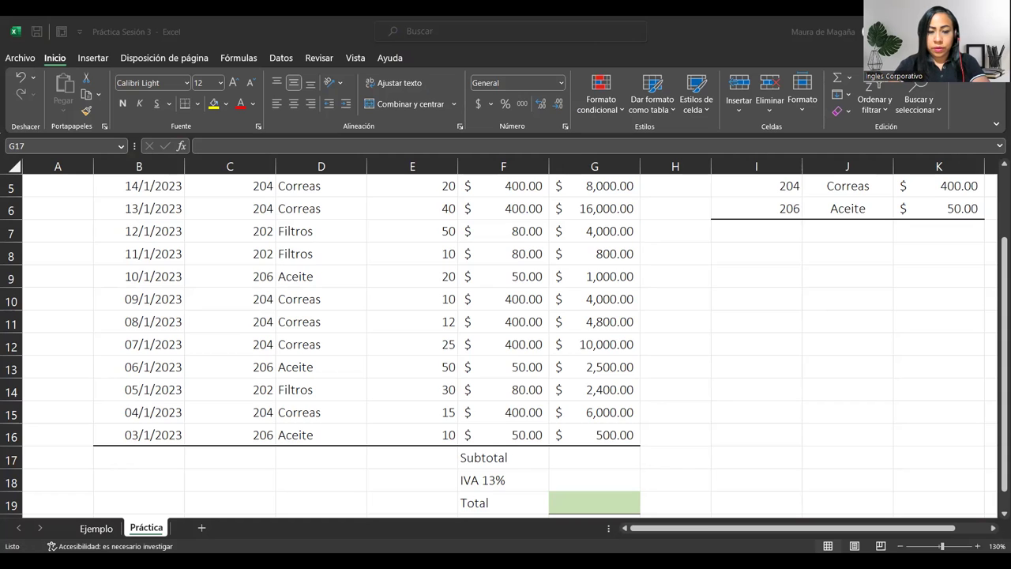
pyautogui.write('=')
pyautogui.press('Escape')
pyautogui.write('=')
pyautogui.press('Escape')
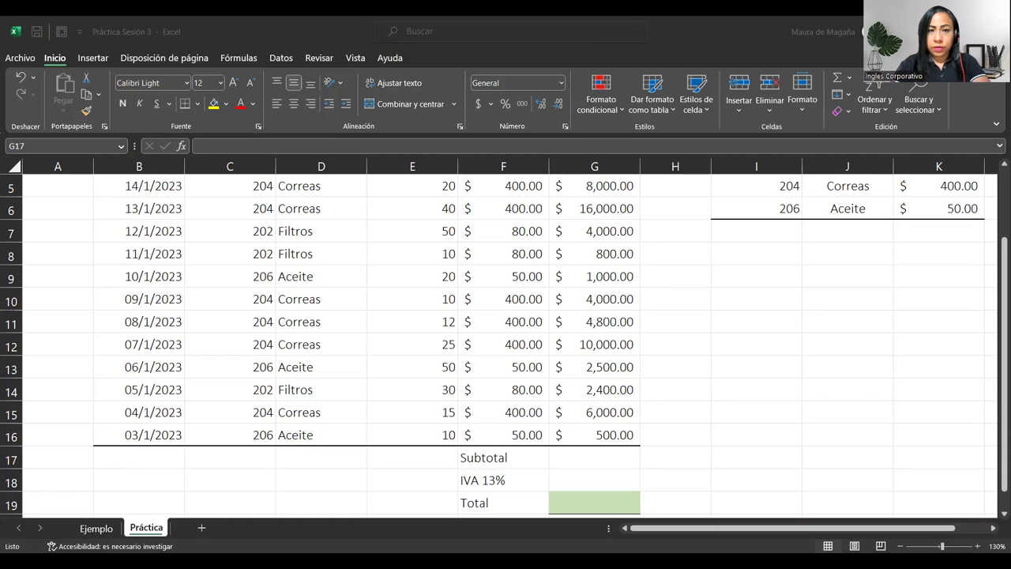
pyautogui.write('=')
pyautogui.press('Escape')
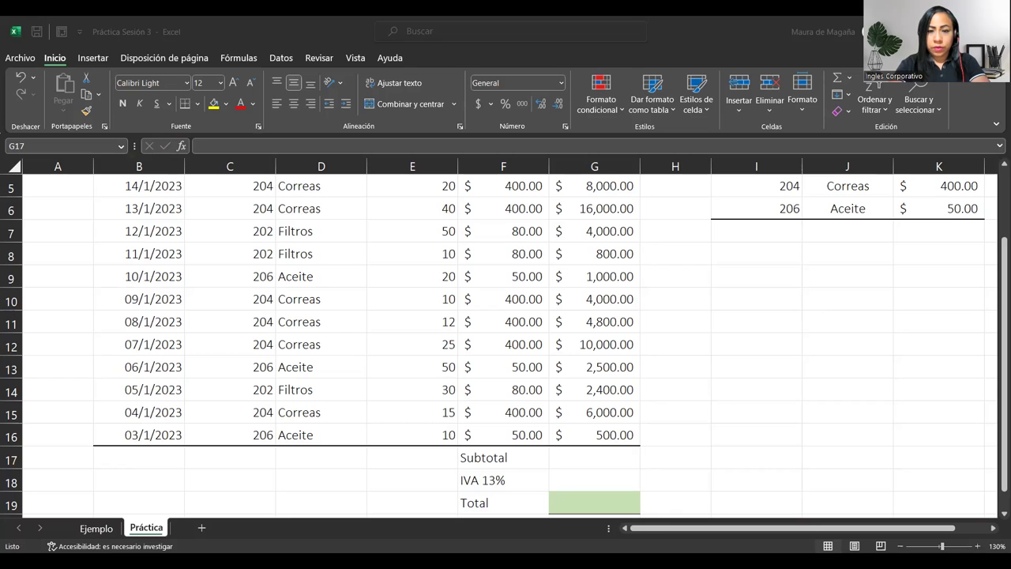
pyautogui.write('=')
pyautogui.press('Escape')
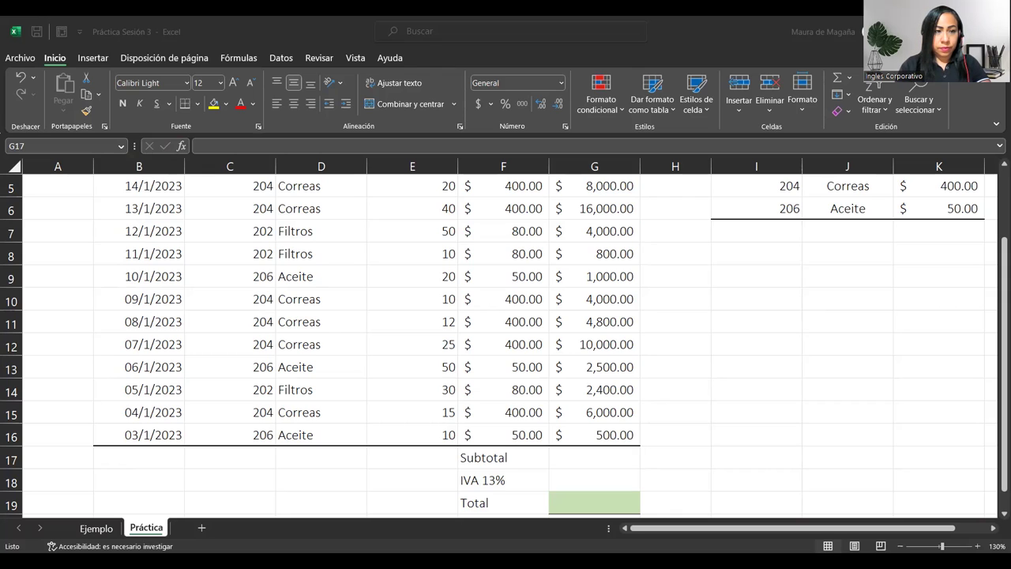
pyautogui.write('=')
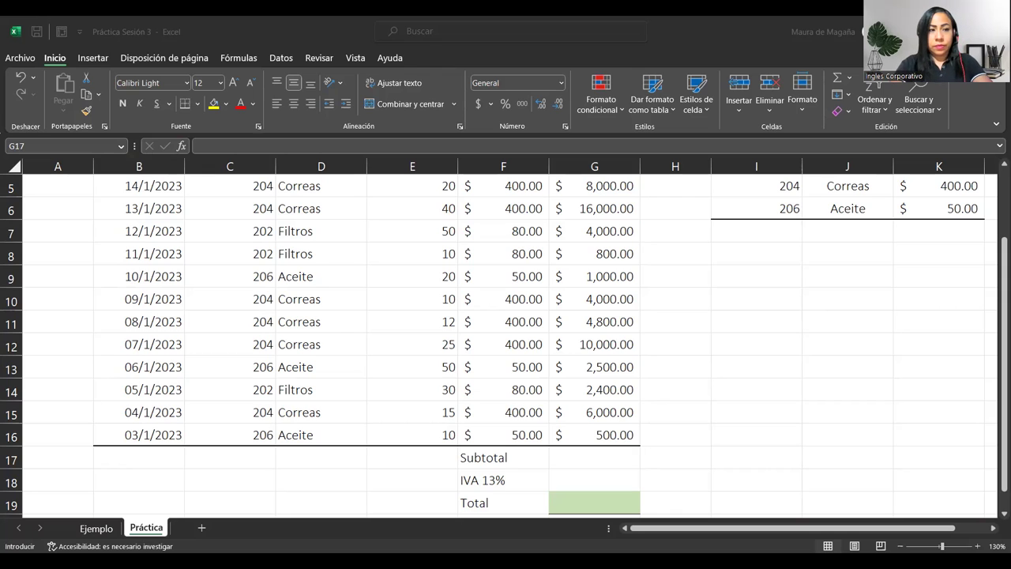
pyautogui.press('Escape')
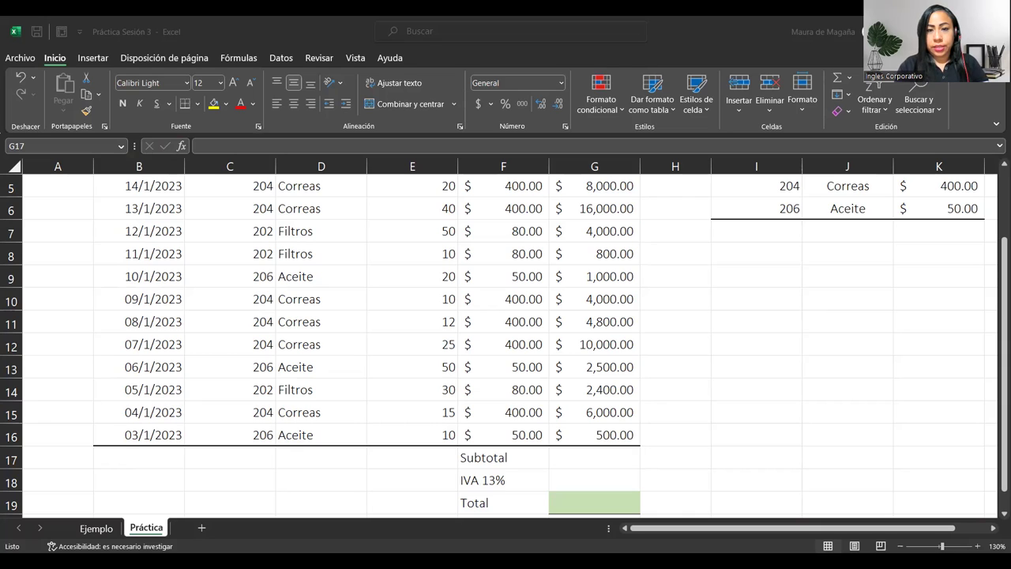
# Enter =SUMA(G4:G16) in G17 for a Subtotal of $60,750.00.
pyautogui.click(630, 461)
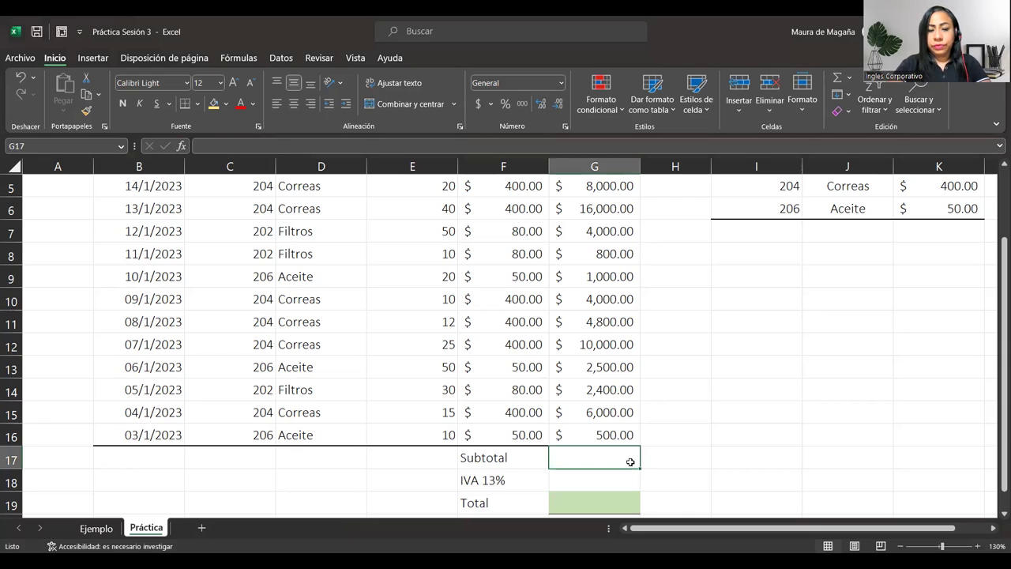
pyautogui.write('=suma')
pyautogui.press('BackSpace')
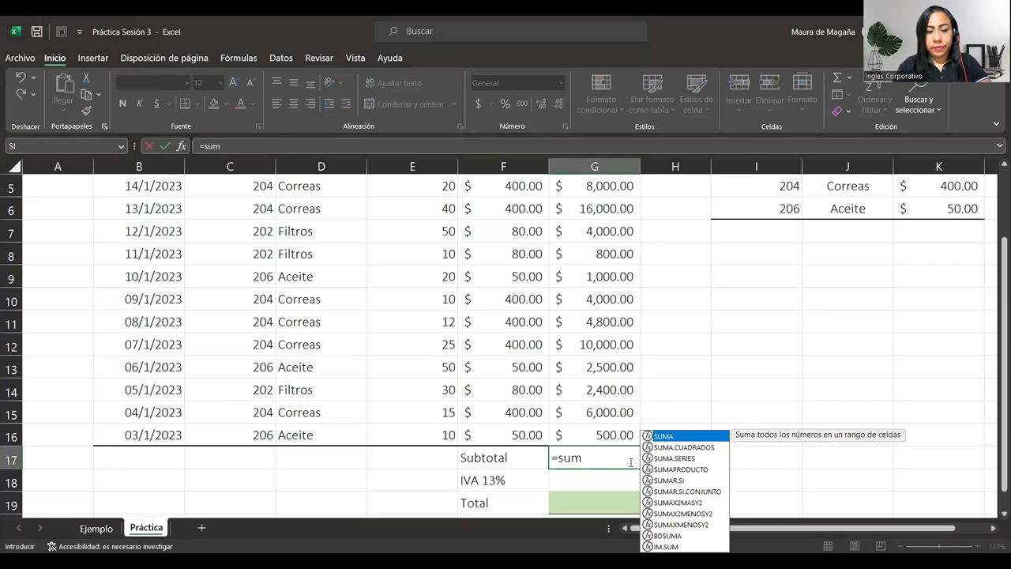
pyautogui.write('a')
pyautogui.press('Tab')
pyautogui.press('Up')
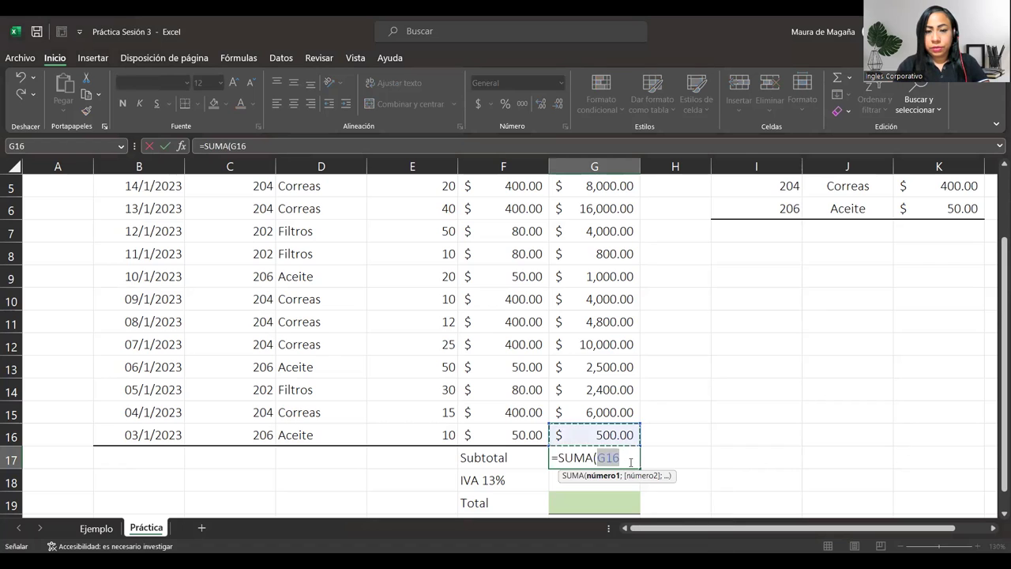
pyautogui.hotkey('ctrl', 'shift', 'Up')
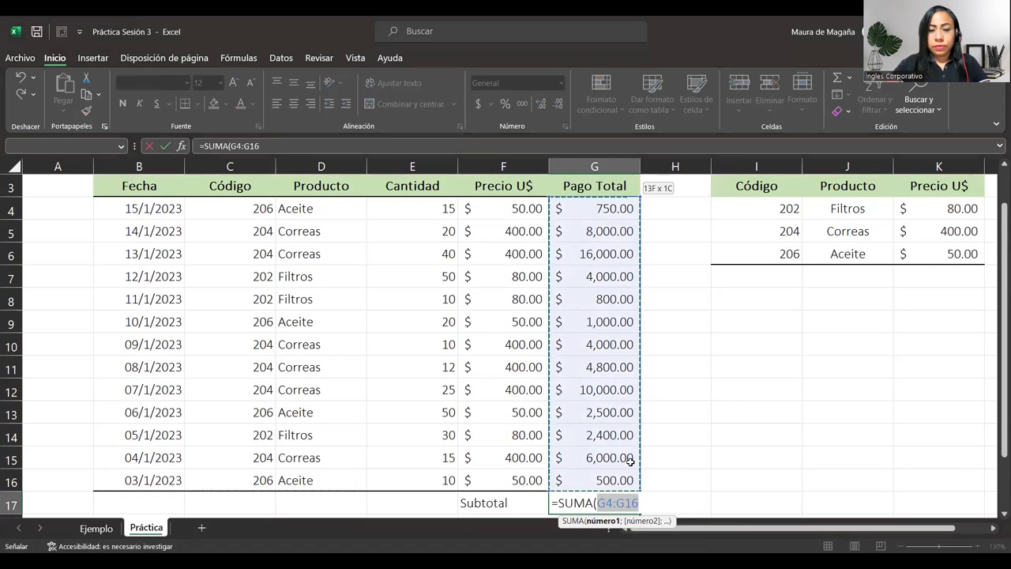
pyautogui.press('Return')
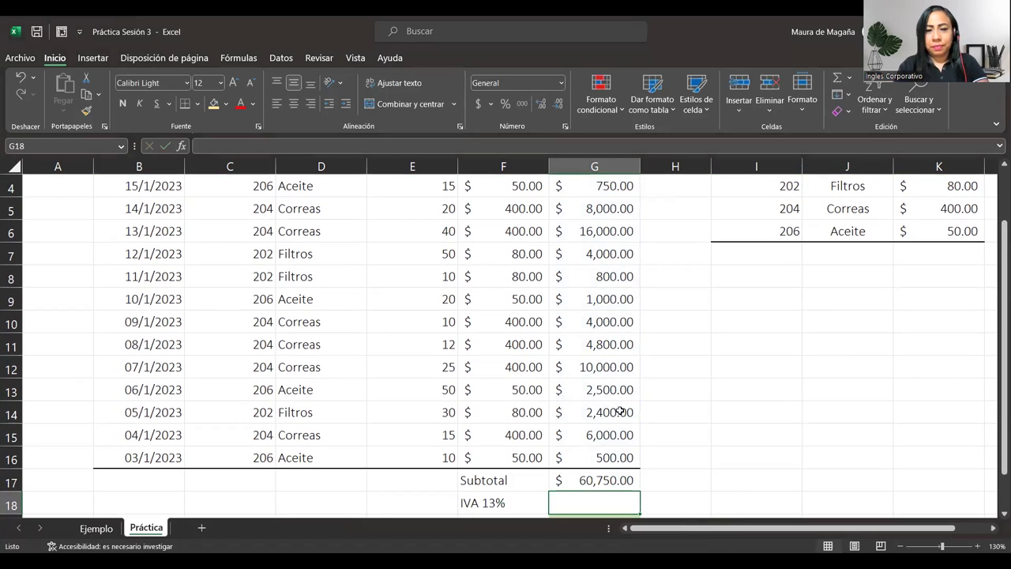
pyautogui.moveTo(997, 441); pyautogui.dragTo(997, 449)
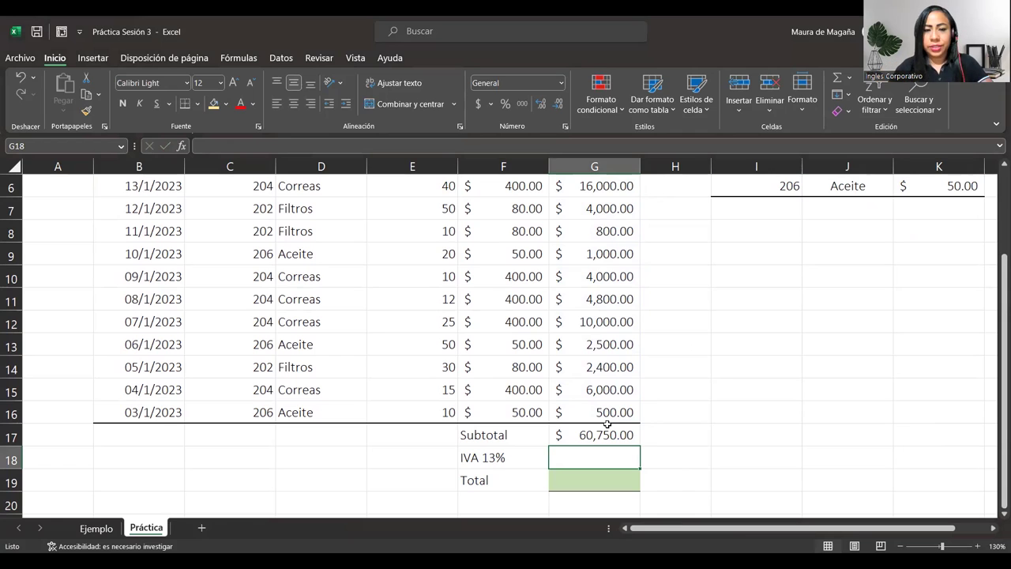
# Compute IVA in G18 as =G17*13%, giving $7,897.50.
pyautogui.write('=')
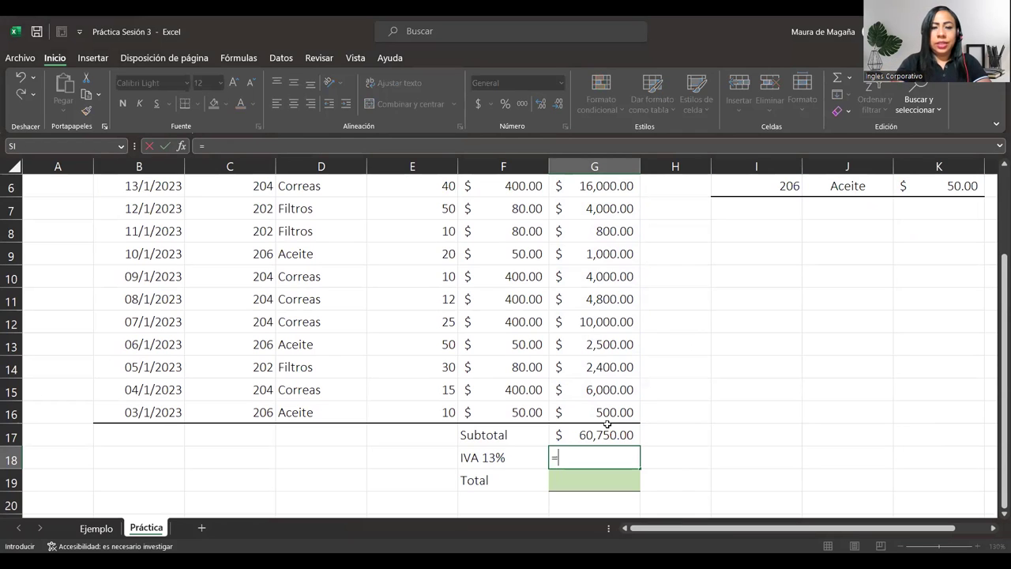
pyautogui.click(602, 434)
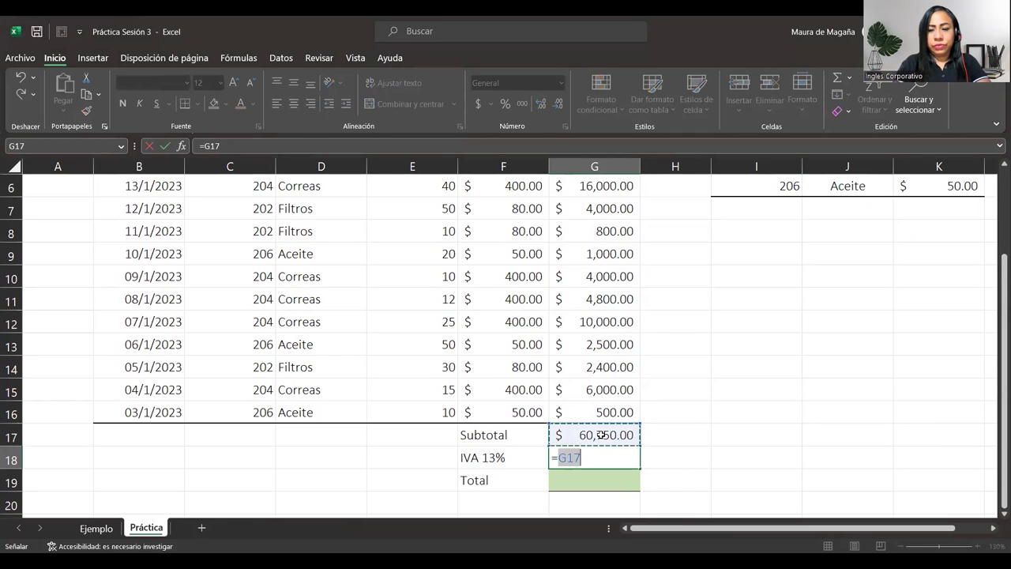
pyautogui.write('*13%')
pyautogui.press('Return')
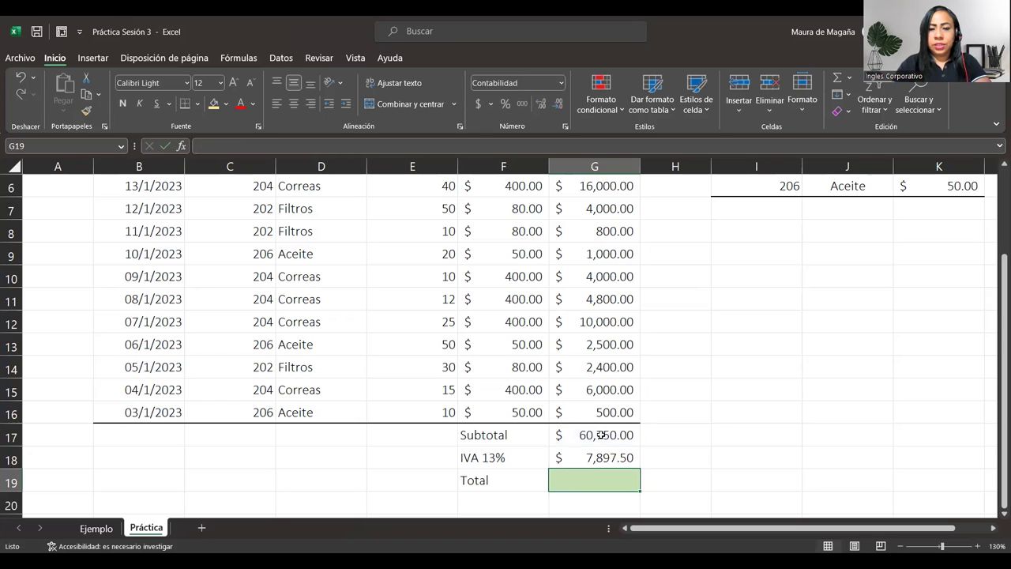
# Enter =SUMA(G17:G18) in G19 for a Total of $68,647.50.
pyautogui.write('=')
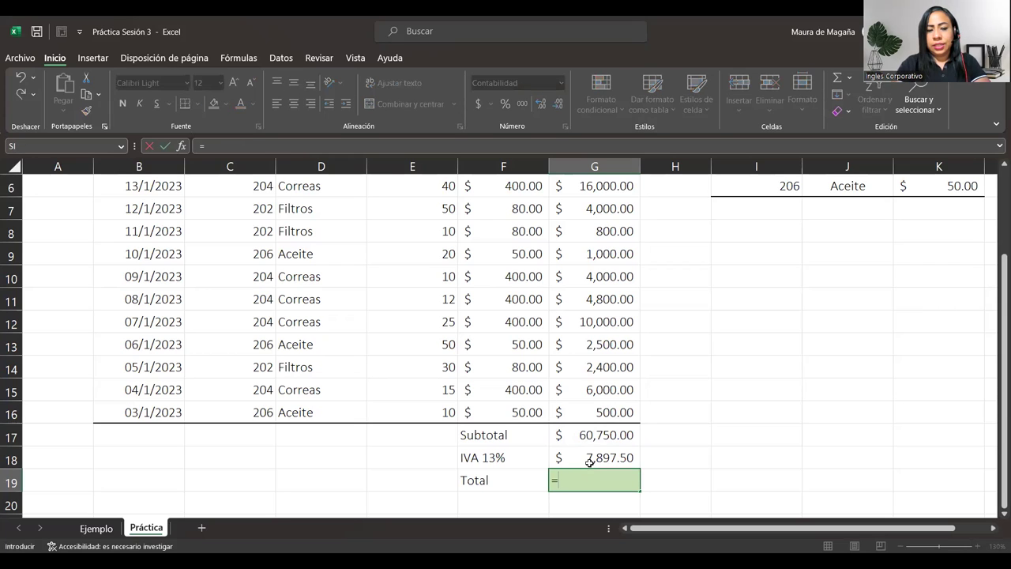
pyautogui.write('SUMA(')
pyautogui.moveTo(593, 439); pyautogui.dragTo(595, 457)
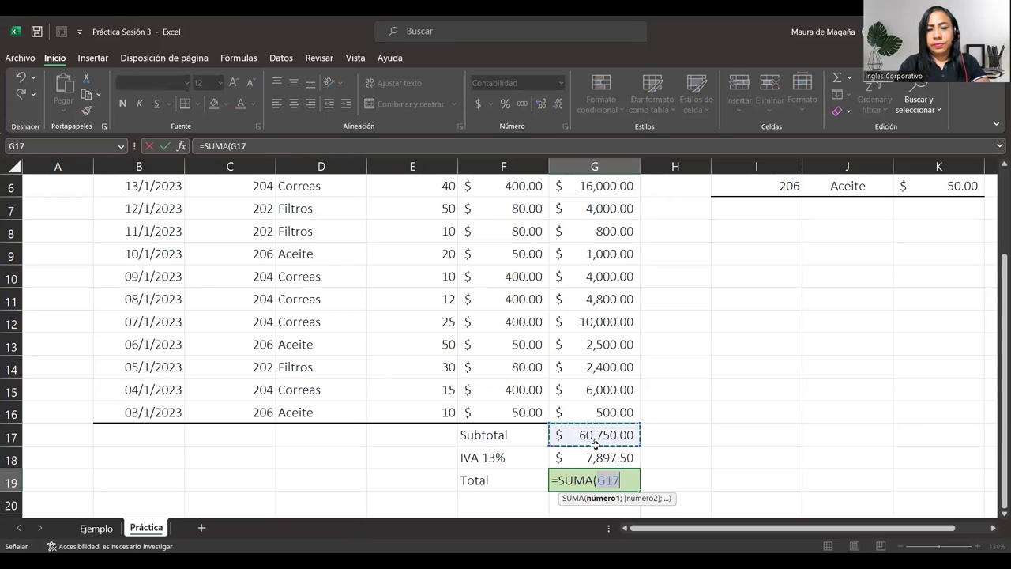
pyautogui.press('Return')
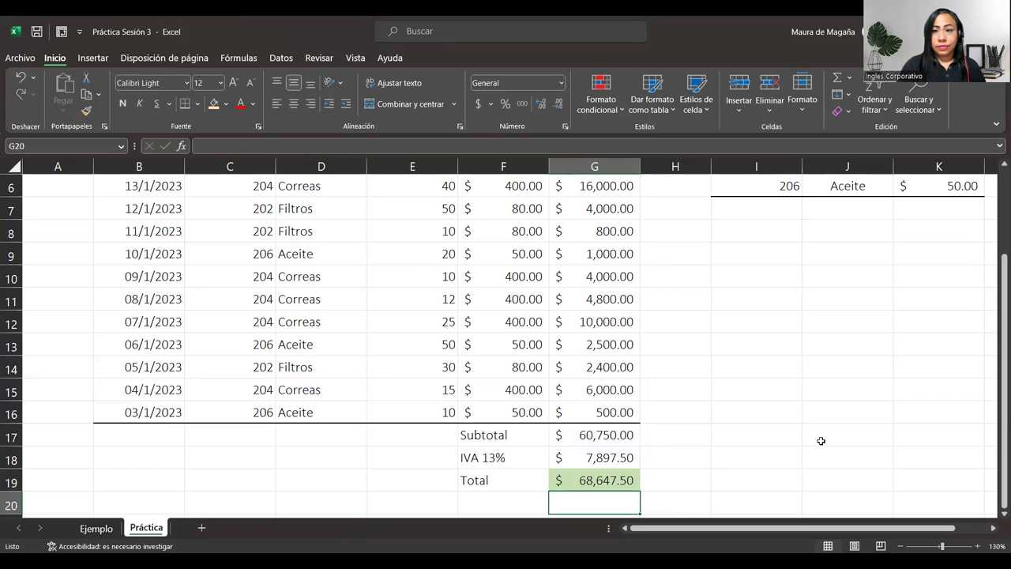
pyautogui.moveTo(997, 365)
pyautogui.mouseDown()
pyautogui.moveTo(996, 332)
pyautogui.moveTo(997, 406)
pyautogui.mouseUp()
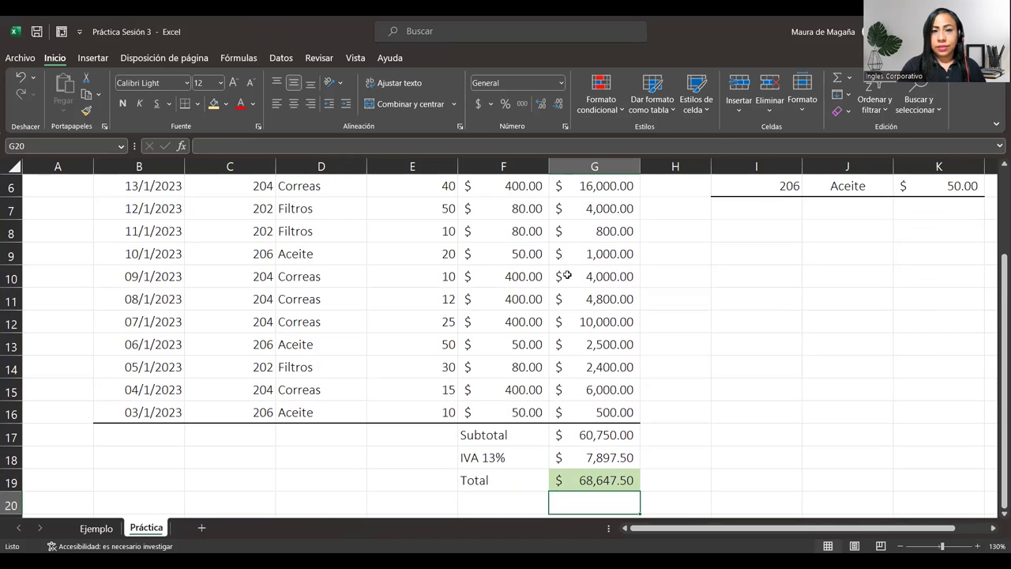
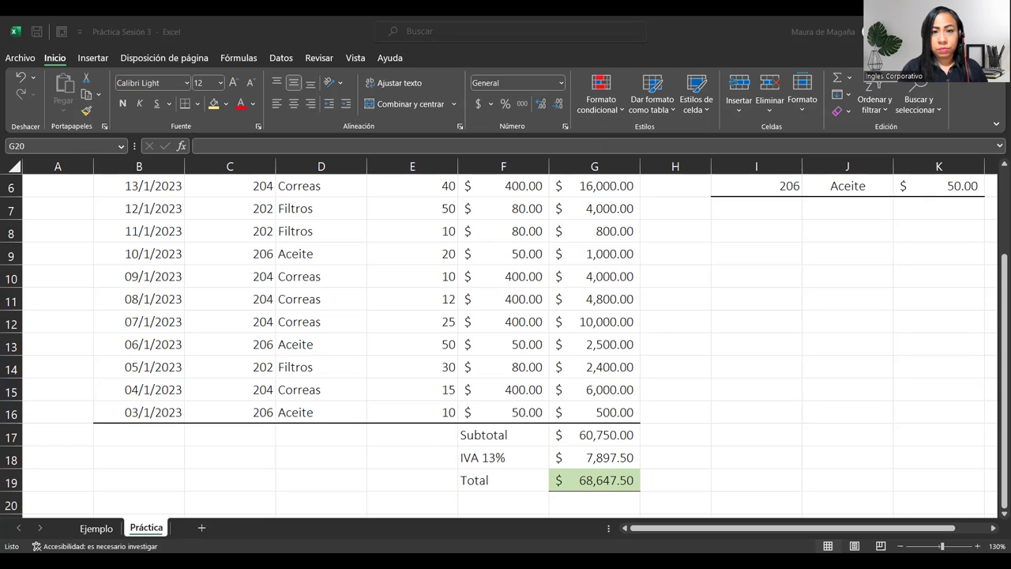
# Glance at the conditional formatting options and the File view, then return to the worksheet.
pyautogui.click(601, 99)
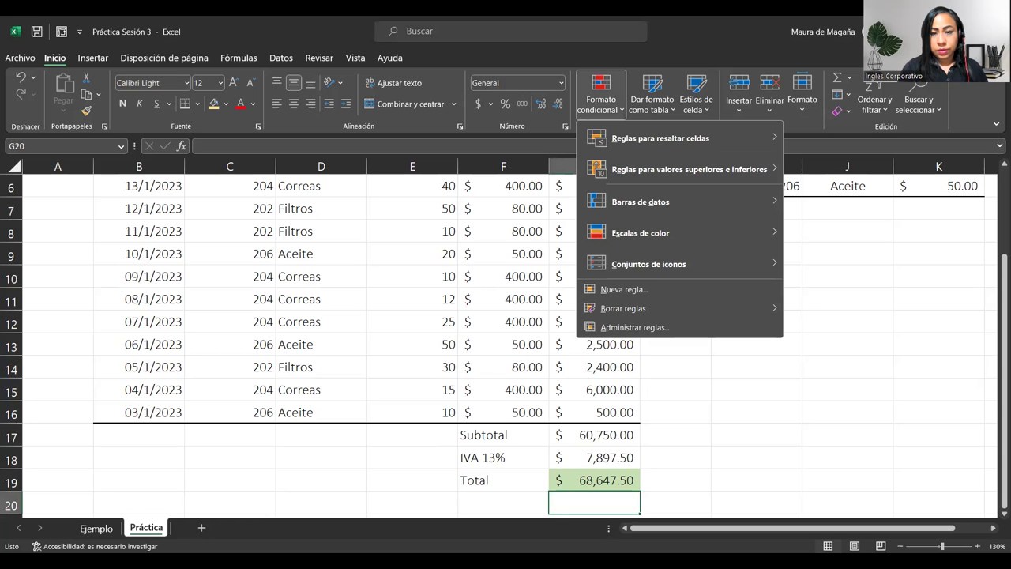
pyautogui.click(276, 215)
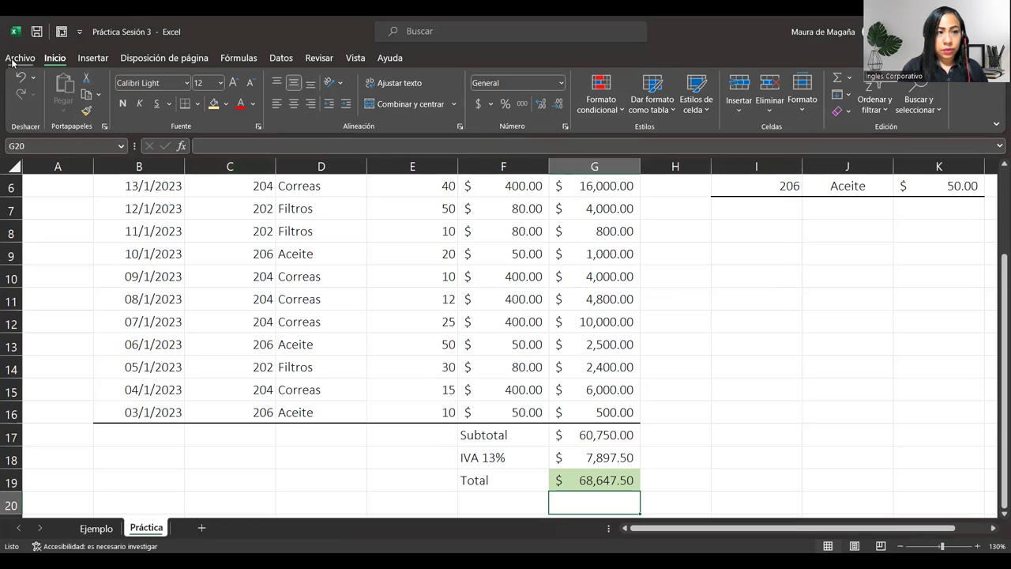
pyautogui.click(18, 60)
pyautogui.press('Escape')
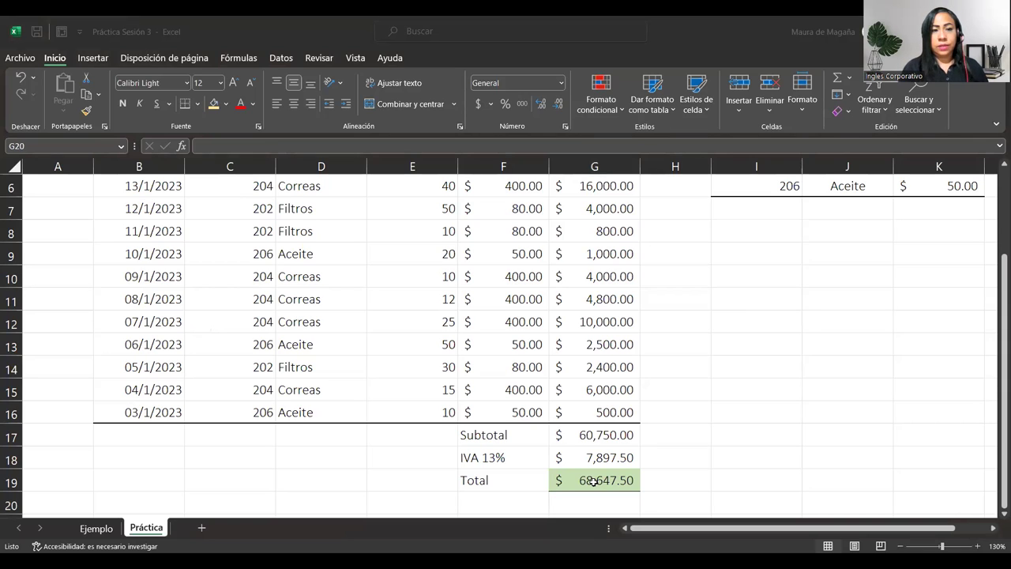
# Repeatedly enter and cancel editing of the empty cell below Total, leaving it unchanged.
pyautogui.press('F2')
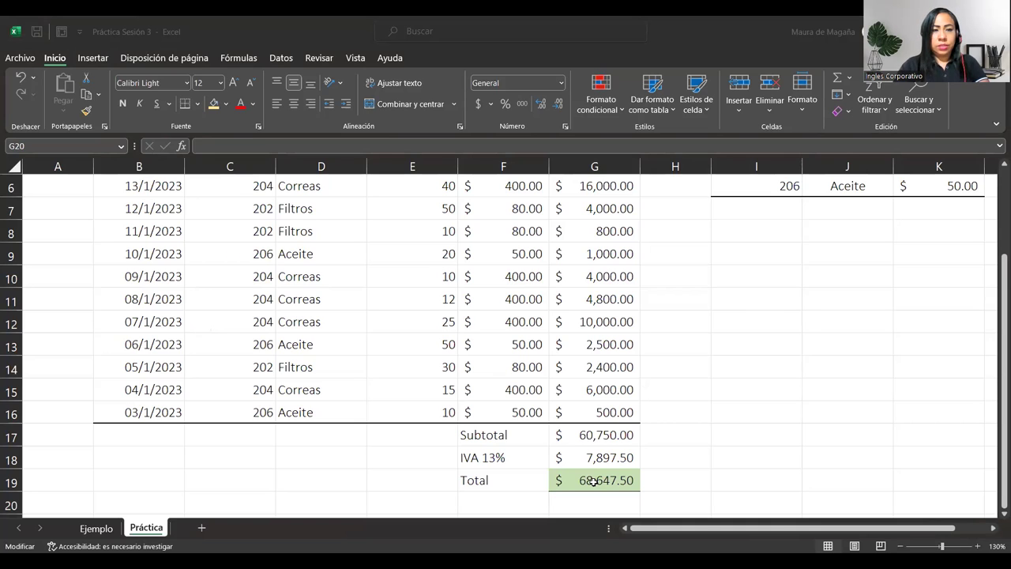
pyautogui.press('Escape')
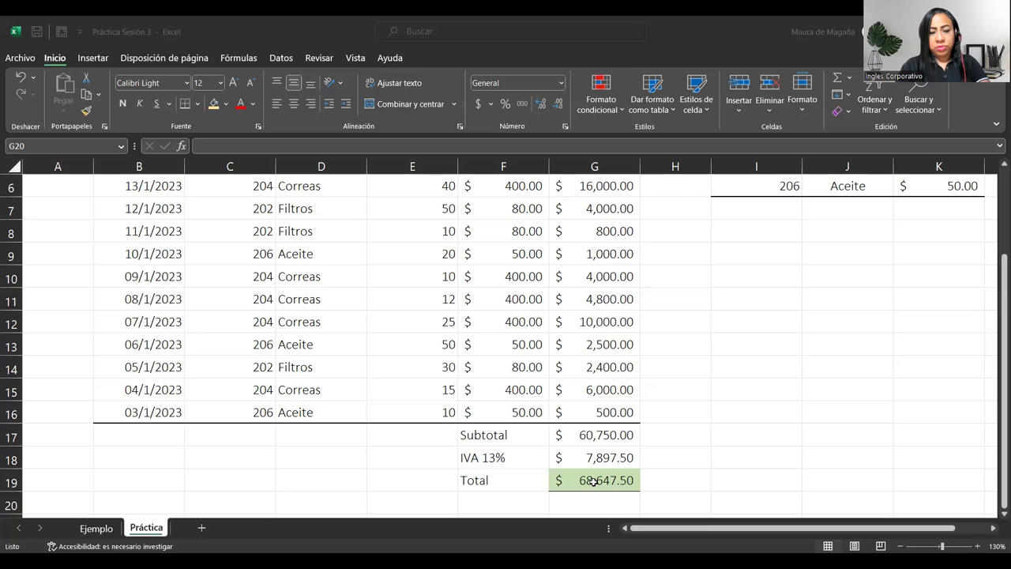
pyautogui.press('F2')
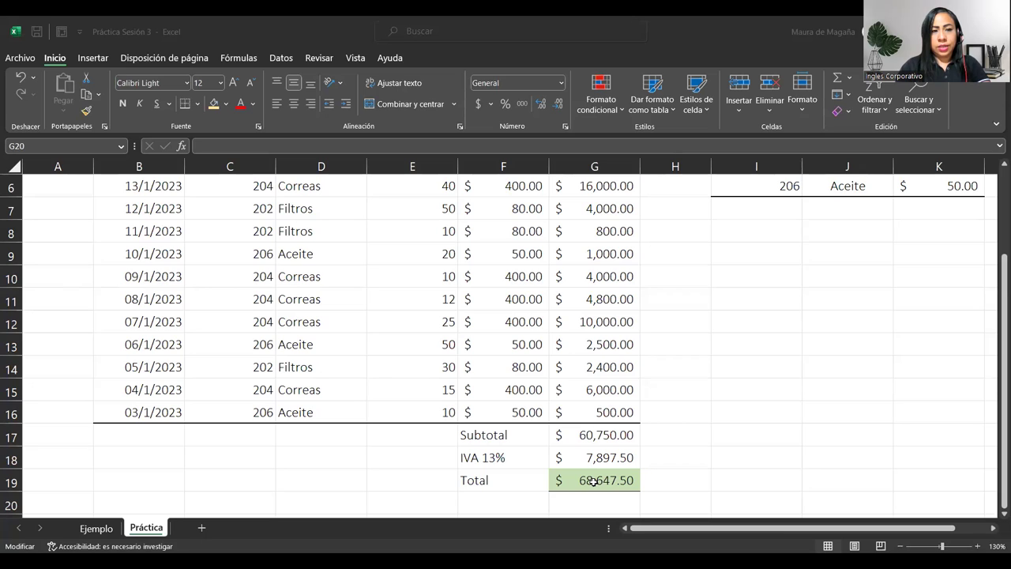
pyautogui.press('Escape')
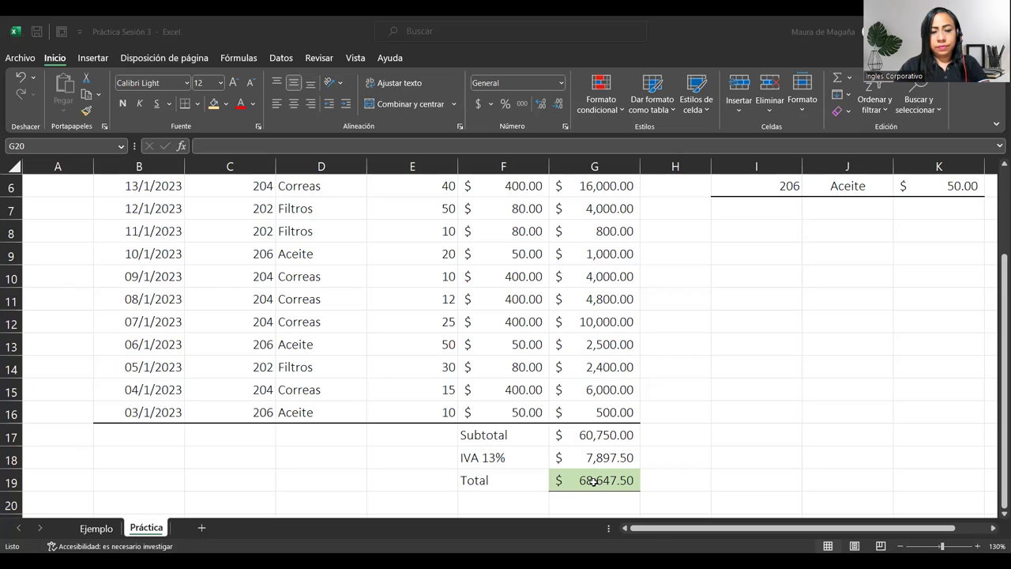
pyautogui.press('F2')
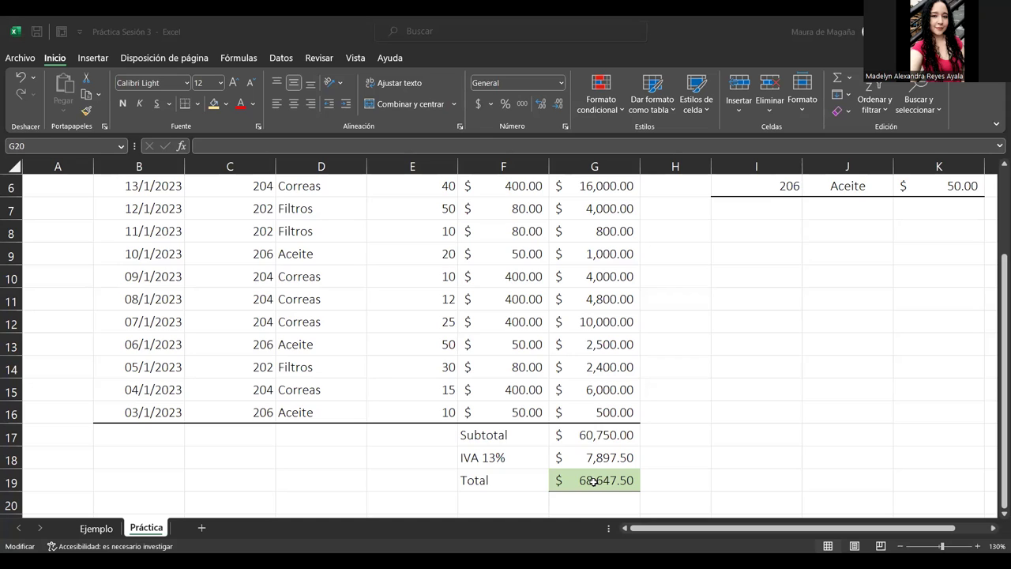
pyautogui.press('Escape')
pyautogui.press('F2')
pyautogui.press('Escape')
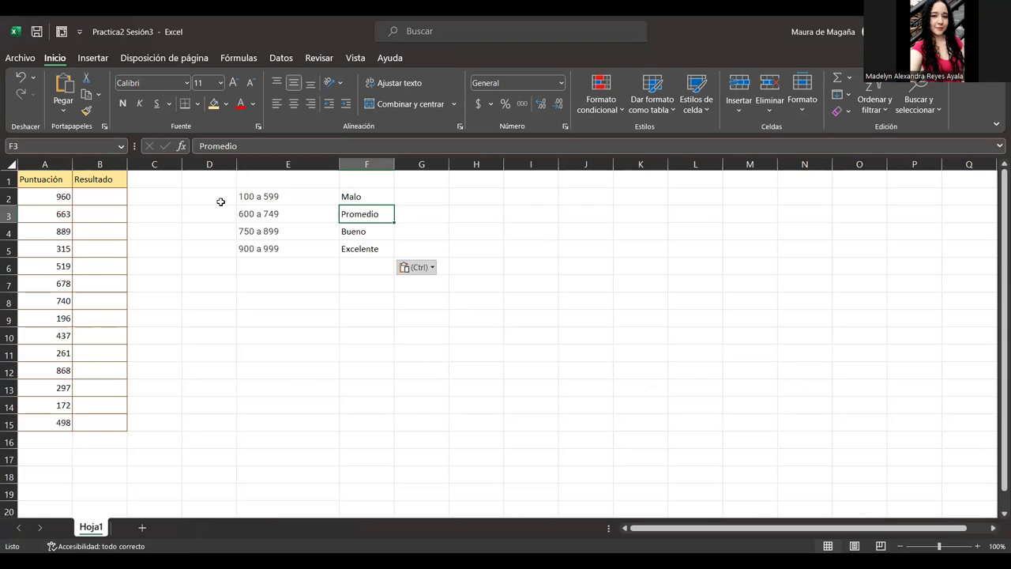
# AutoFit column E to its range labels such as 100 a 599.
pyautogui.click(219, 199)
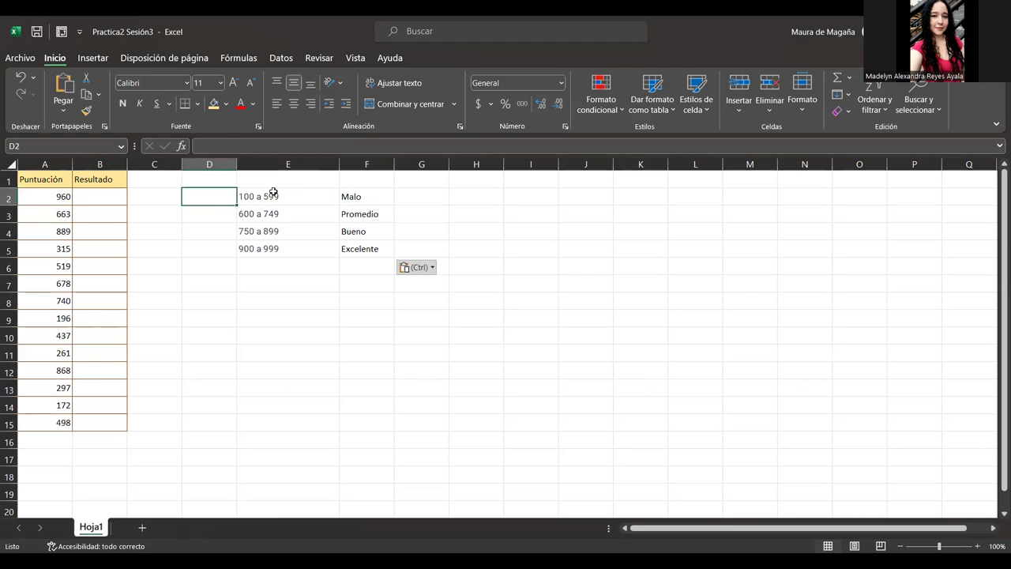
pyautogui.doubleClick(338, 165)
pyautogui.doubleClick(273, 194)
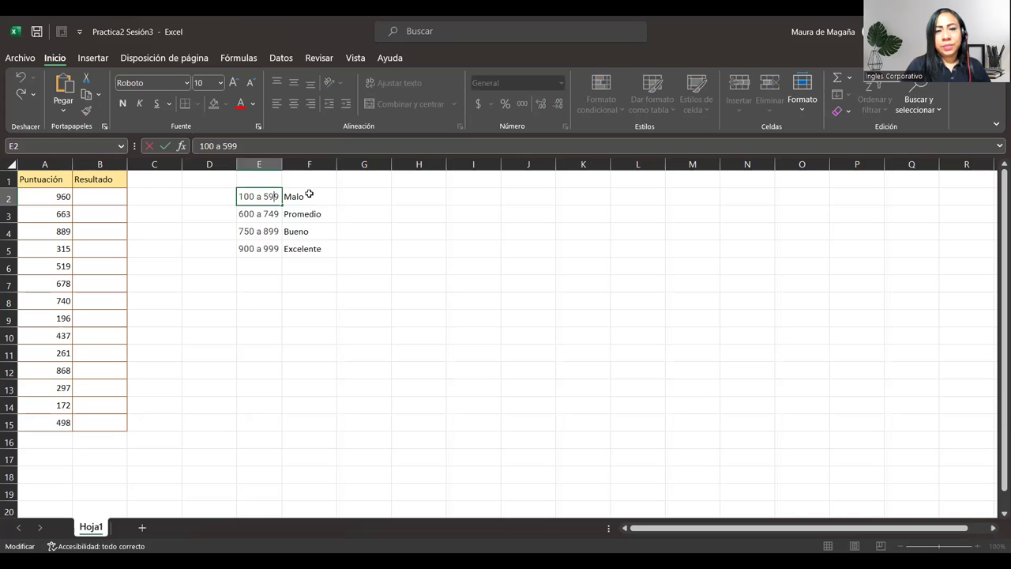
# Review the Malo-to-Excelente ratings in F2:F5 and the 100 a 599 range, ending on D2.
pyautogui.click(309, 194)
pyautogui.click(320, 215)
pyautogui.click(316, 230)
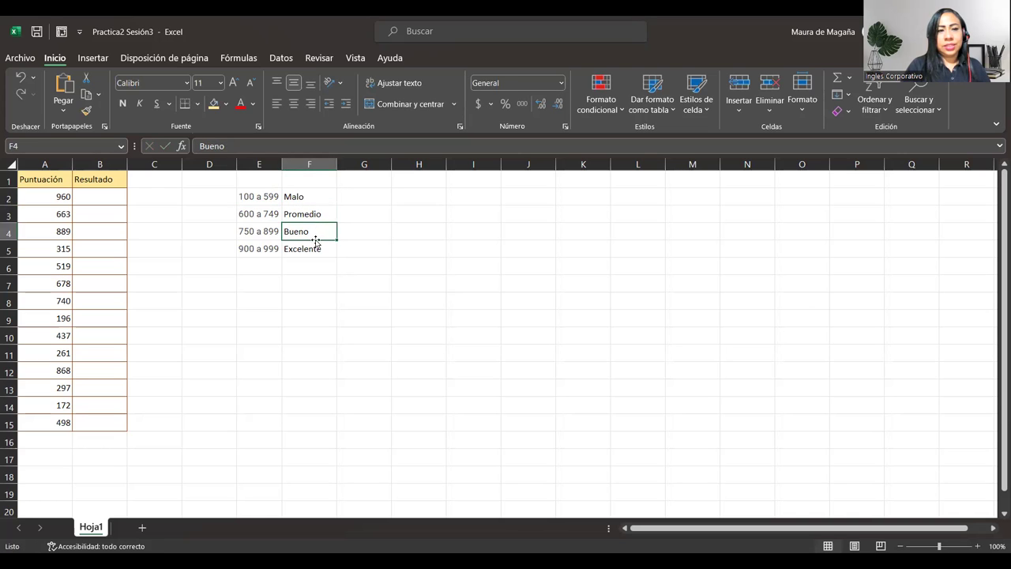
pyautogui.click(312, 244)
pyautogui.click(119, 195)
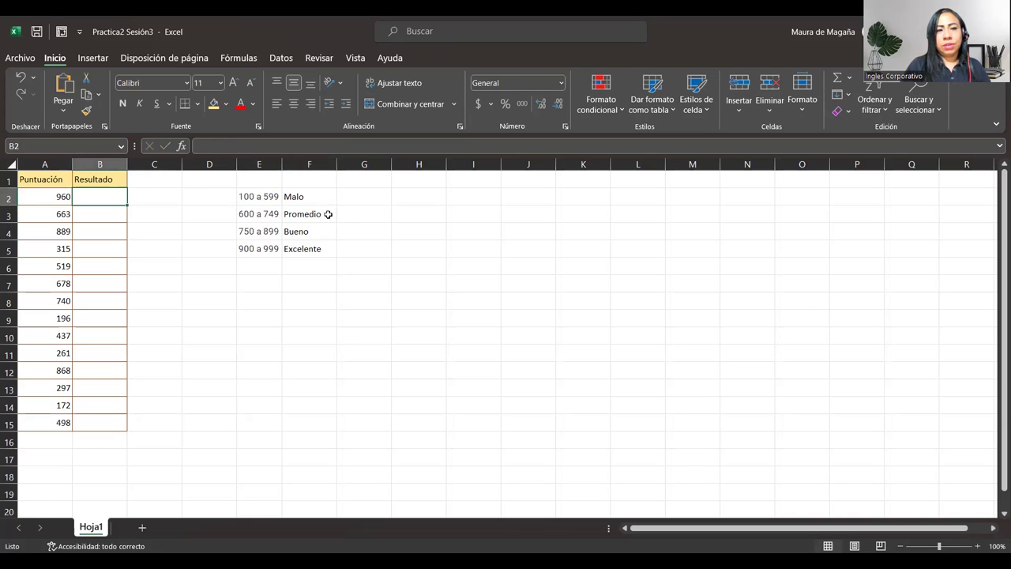
pyautogui.moveTo(316, 194); pyautogui.dragTo(321, 251)
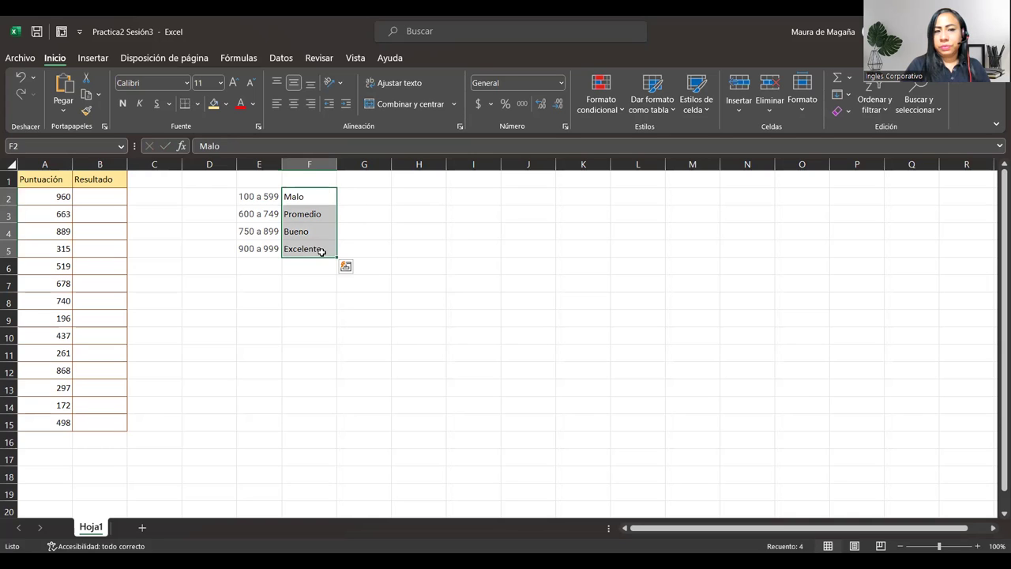
pyautogui.click(304, 196)
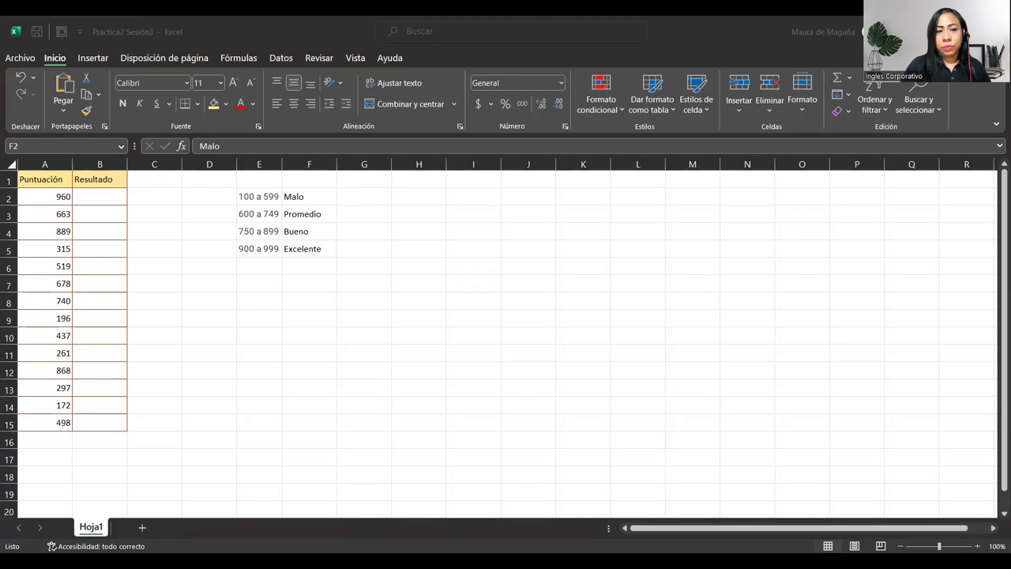
pyautogui.click(260, 197)
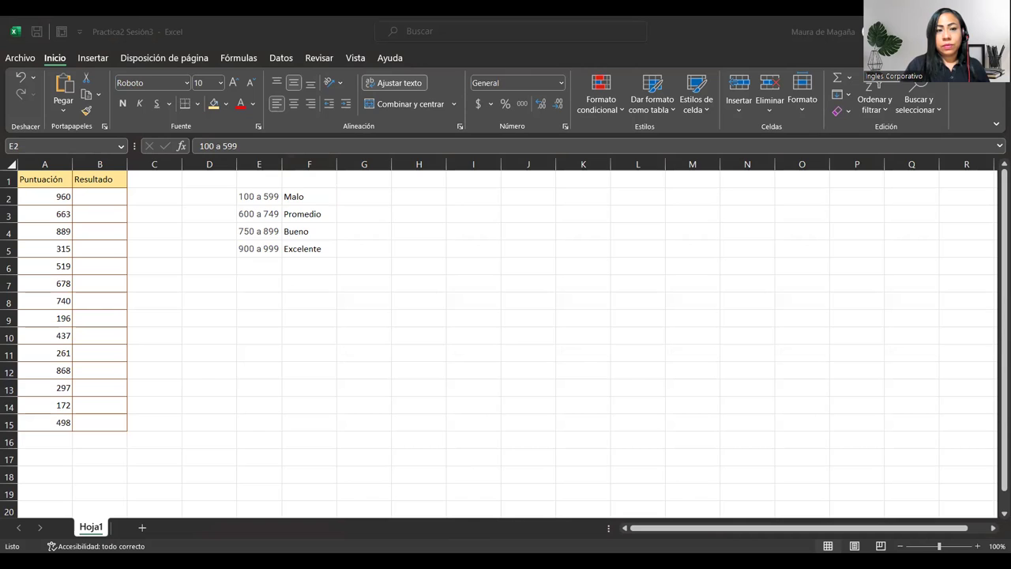
pyautogui.hotkey('alt', 'Tab')
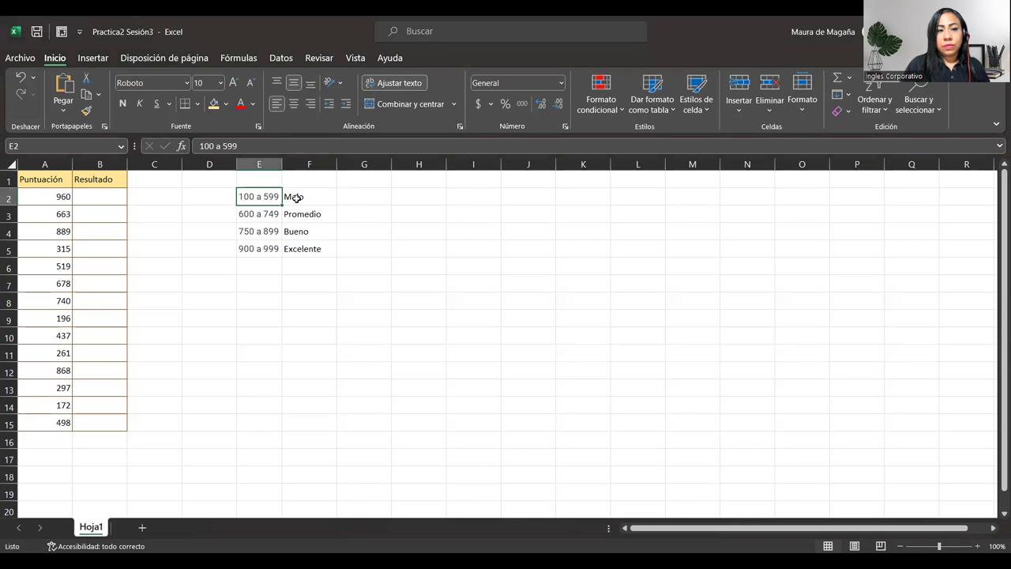
pyautogui.click(226, 198)
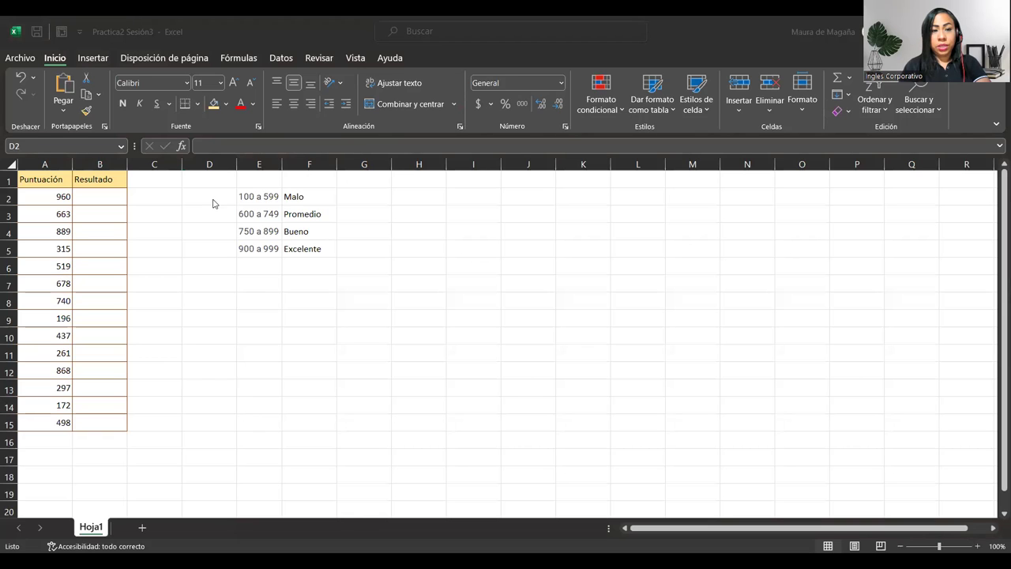
pyautogui.click(215, 203)
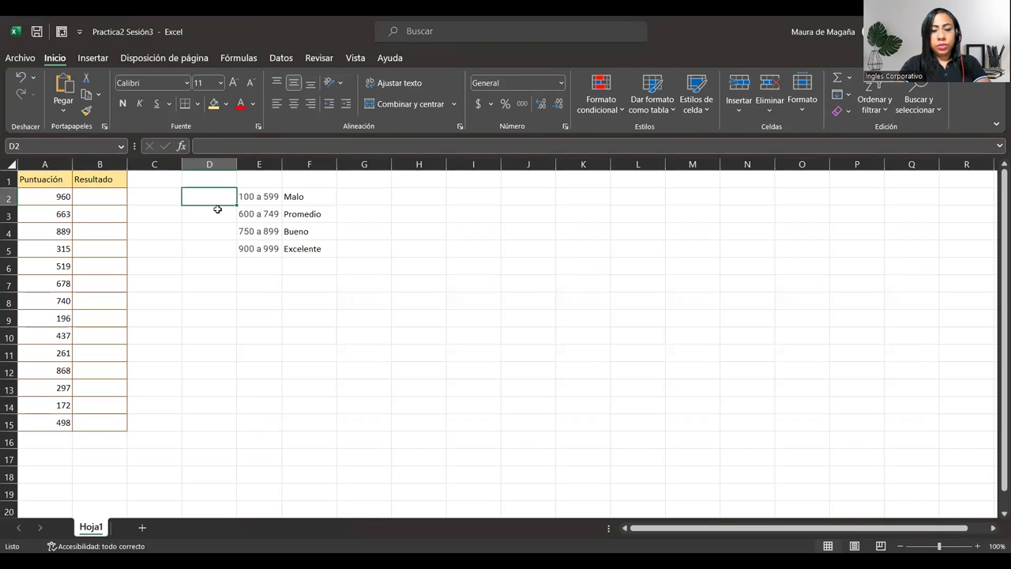
pyautogui.write('>')
pyautogui.write('6')
pyautogui.write('00')
pyautogui.press('BackSpace')
pyautogui.press('BackSpace')
pyautogui.press('BackSpace')
pyautogui.press('BackSpace')
pyautogui.write('<600')
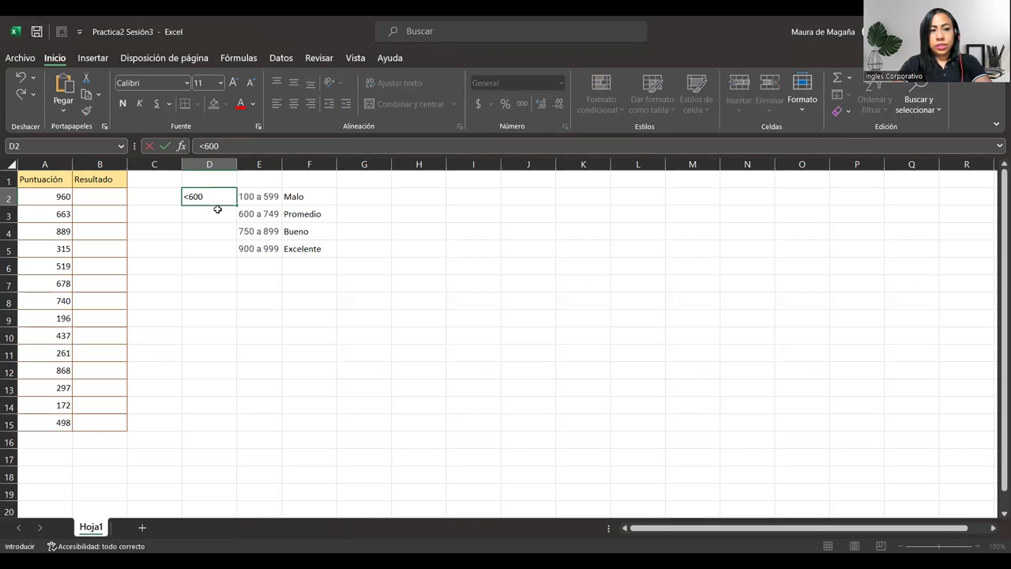
pyautogui.press('Return')
pyautogui.click(288, 198)
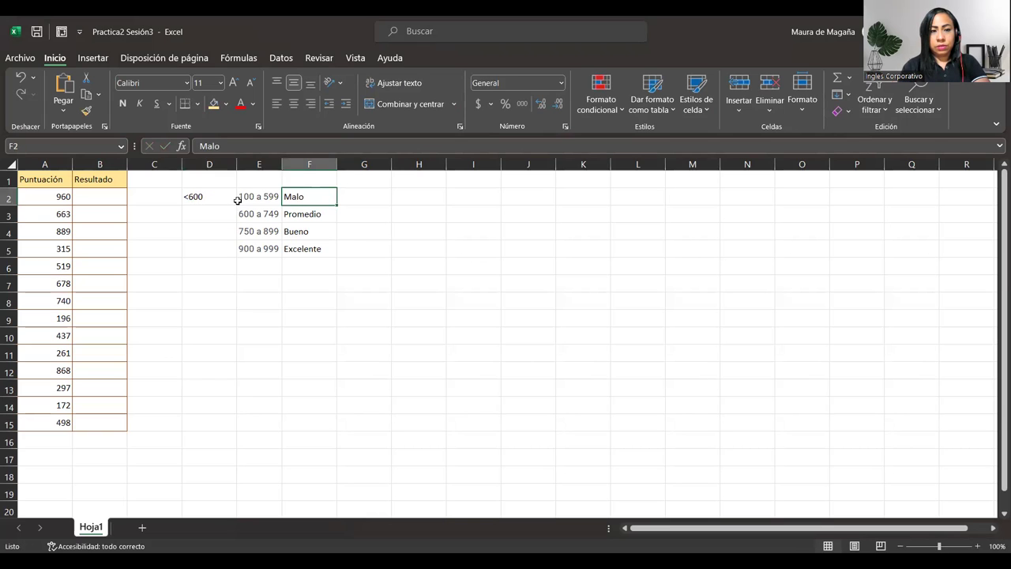
pyautogui.keyDown('shift'); pyautogui.click(196, 199); pyautogui.keyUp('shift')
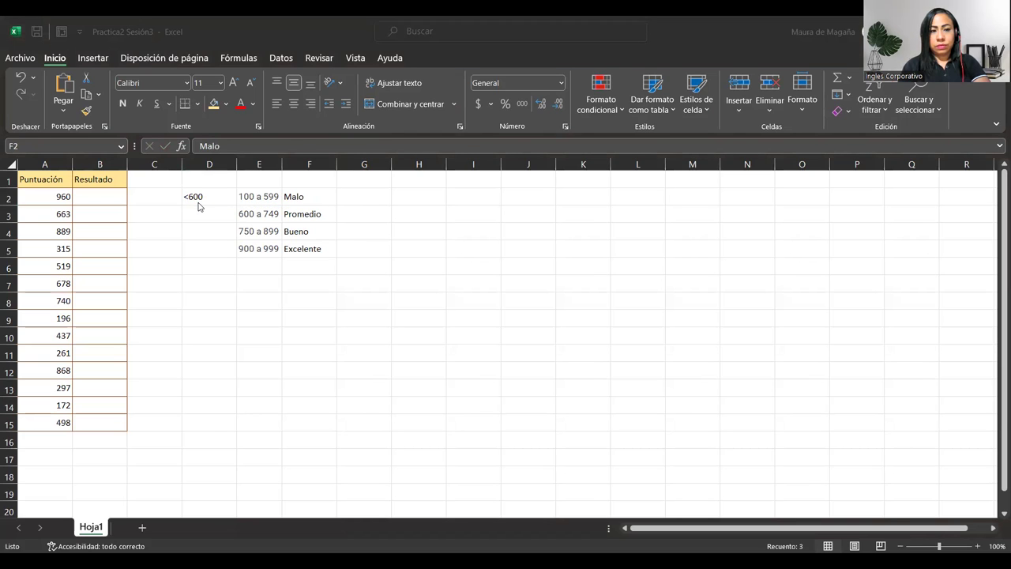
pyautogui.click(228, 215)
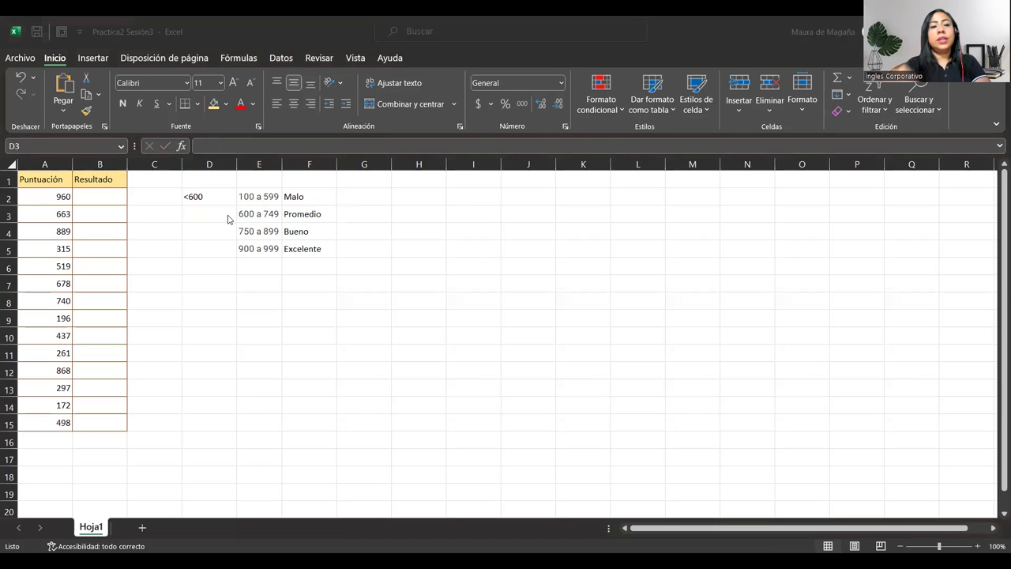
pyautogui.click(228, 215)
pyautogui.write('>')
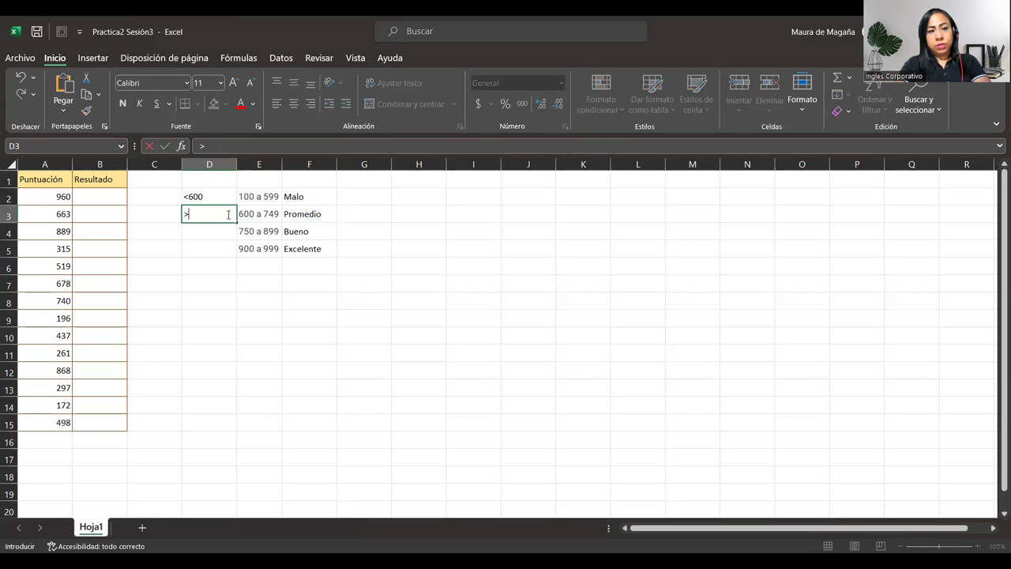
pyautogui.press('BackSpace')
pyautogui.write('<750')
pyautogui.press('BackSpace')
pyautogui.write('0')
pyautogui.press('Return')
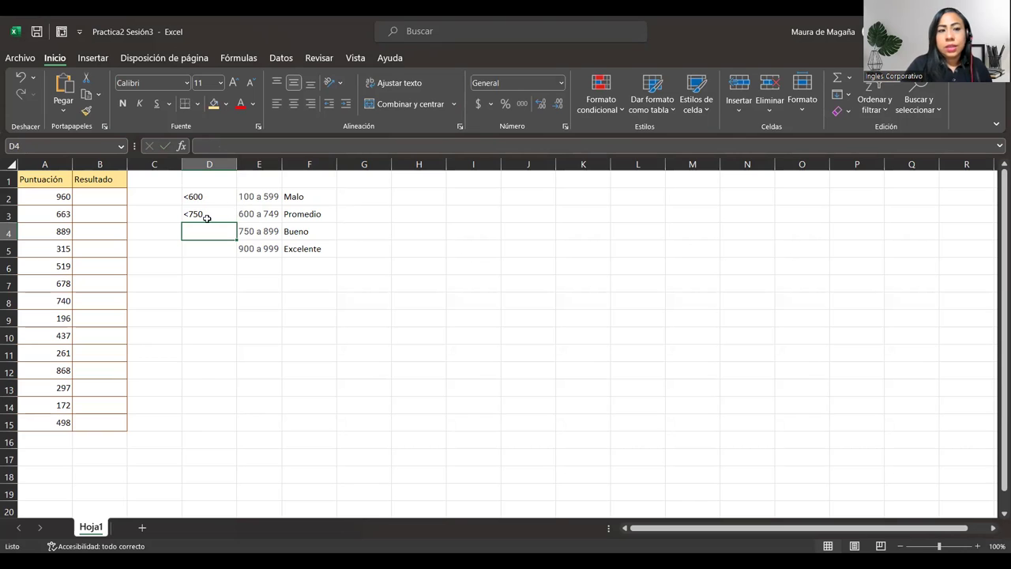
pyautogui.click(207, 214)
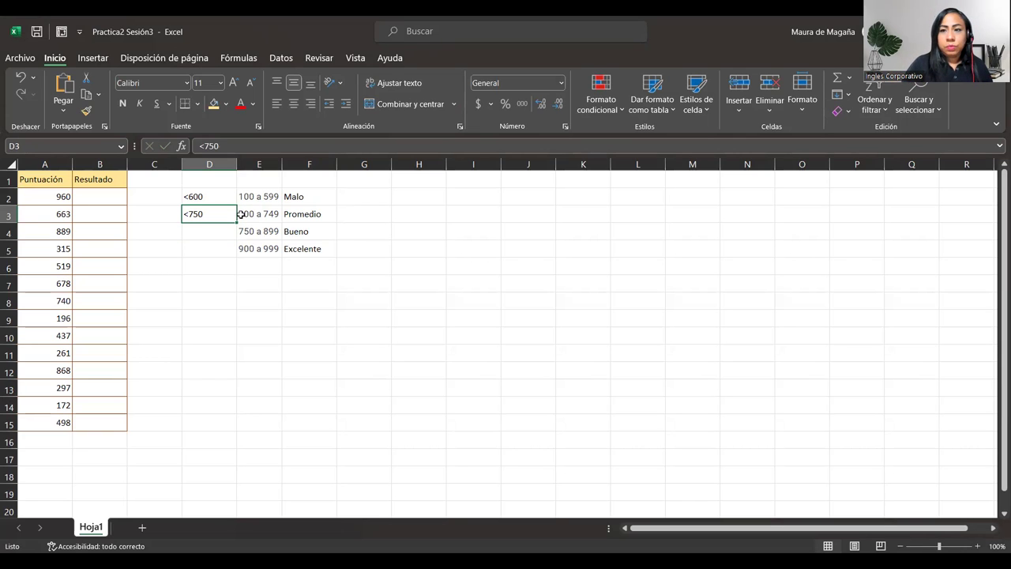
pyautogui.click(203, 199)
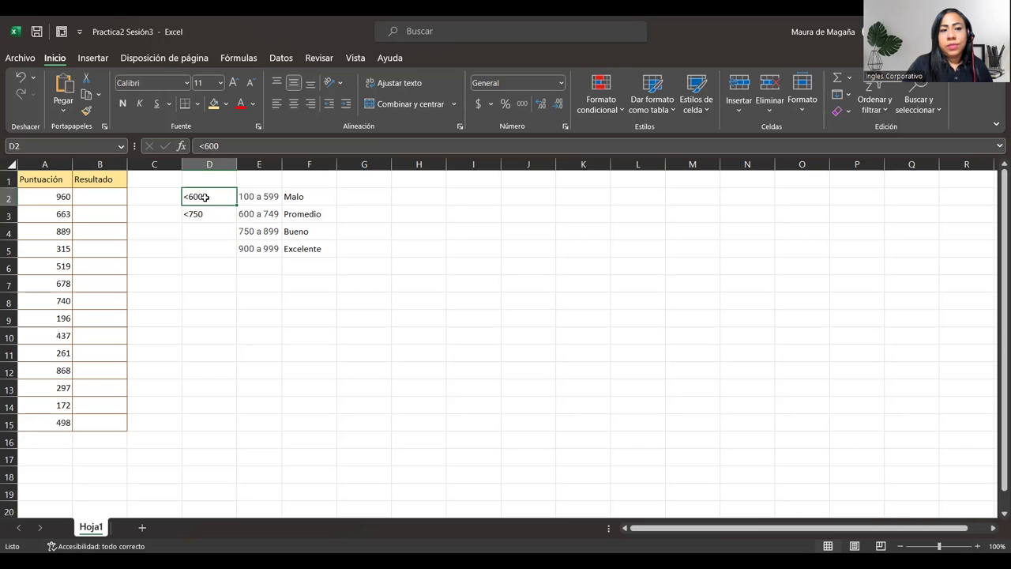
pyautogui.click(314, 199)
pyautogui.keyDown('shift'); pyautogui.click(212, 199); pyautogui.keyUp('shift')
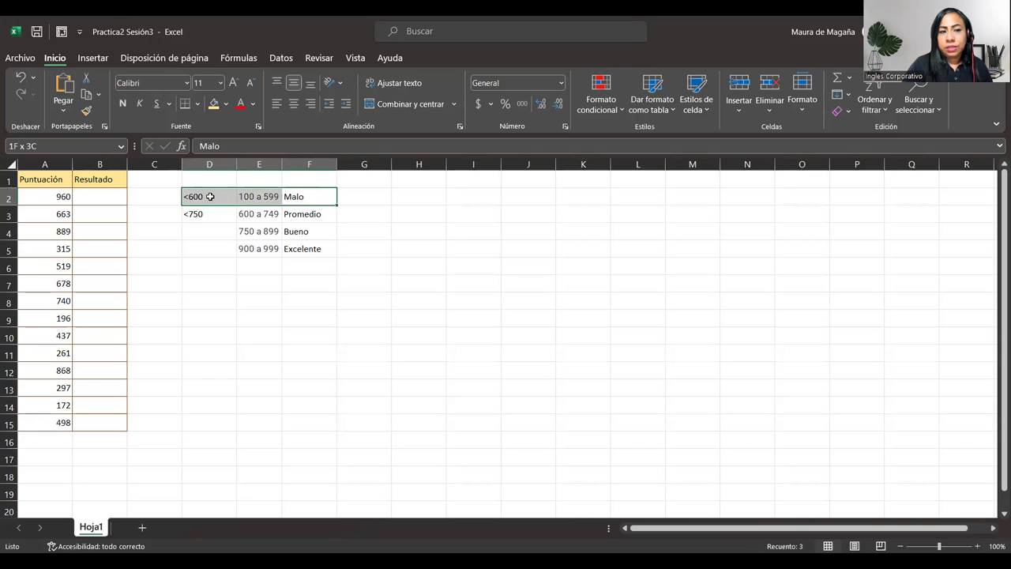
pyautogui.click(210, 196)
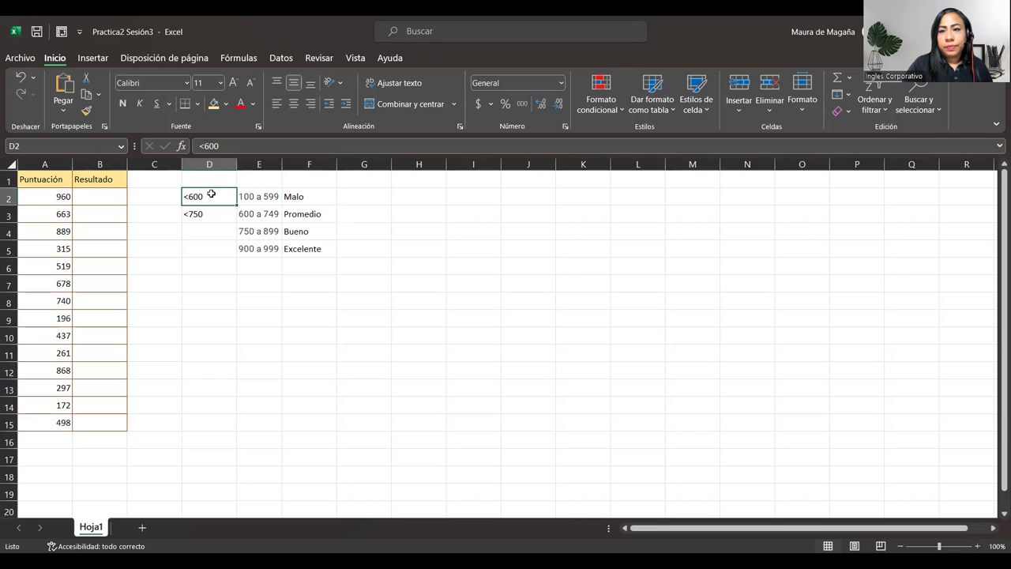
pyautogui.click(254, 216)
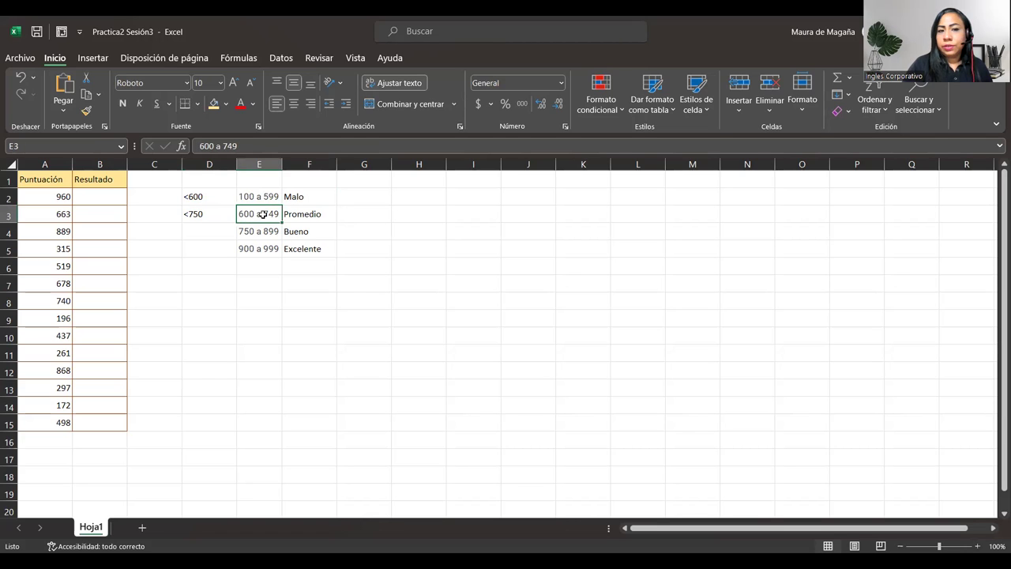
pyautogui.click(219, 213)
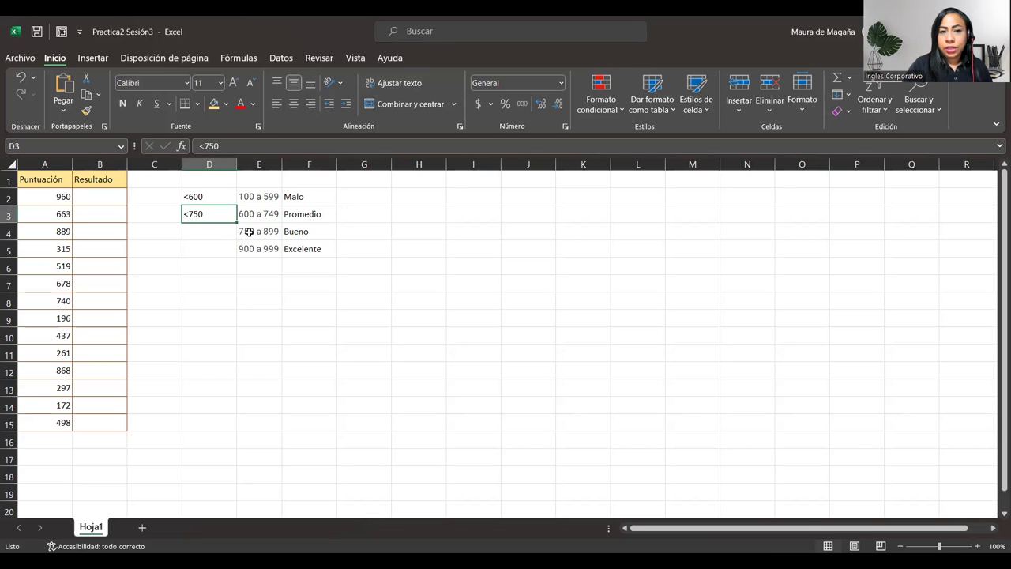
pyautogui.click(249, 232)
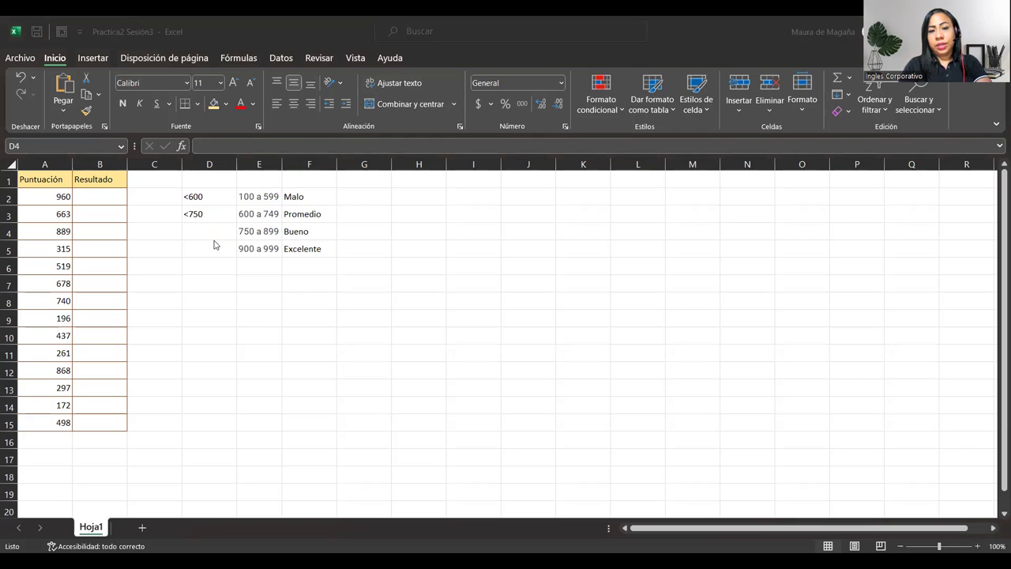
# Enter the threshold <900 in D4 beside the 750 a 899 Bueno range.
pyautogui.click(210, 227)
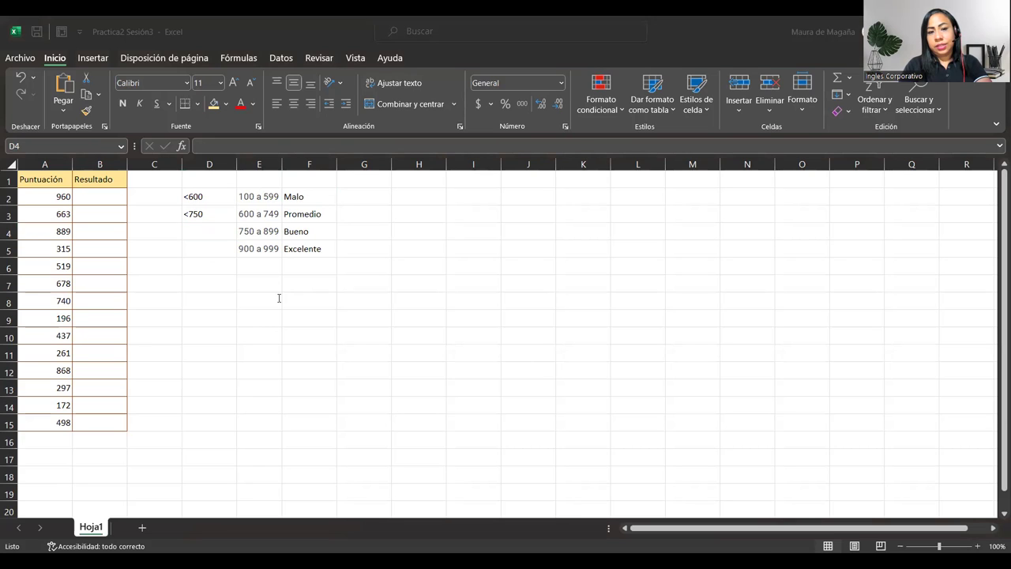
pyautogui.click(224, 231)
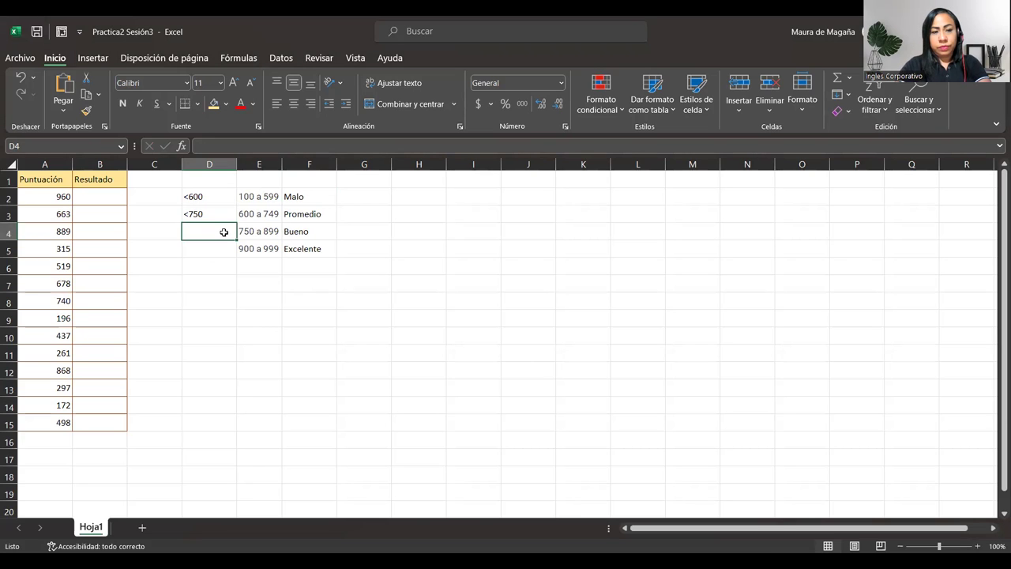
pyautogui.write('<900')
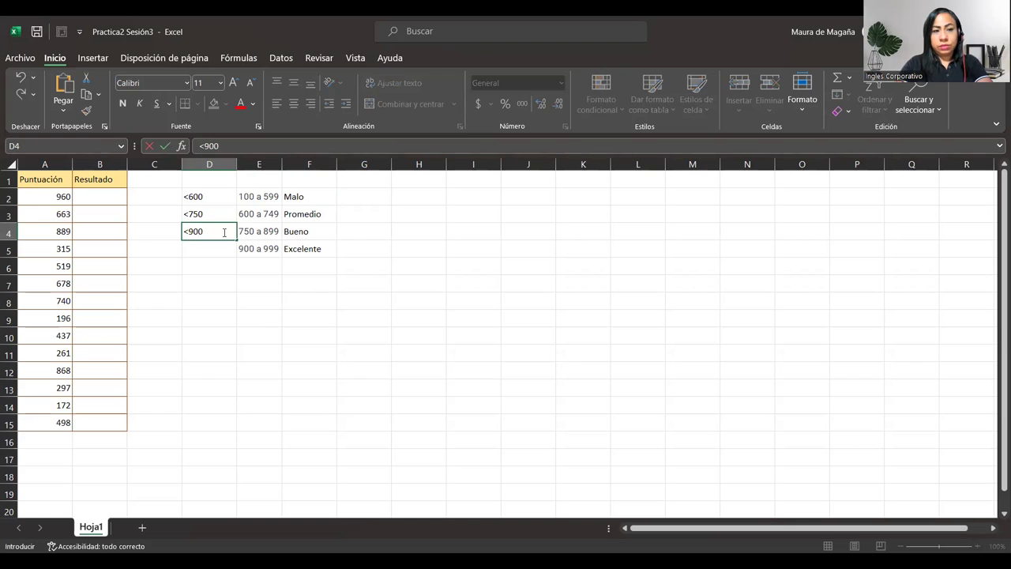
pyautogui.press('Return')
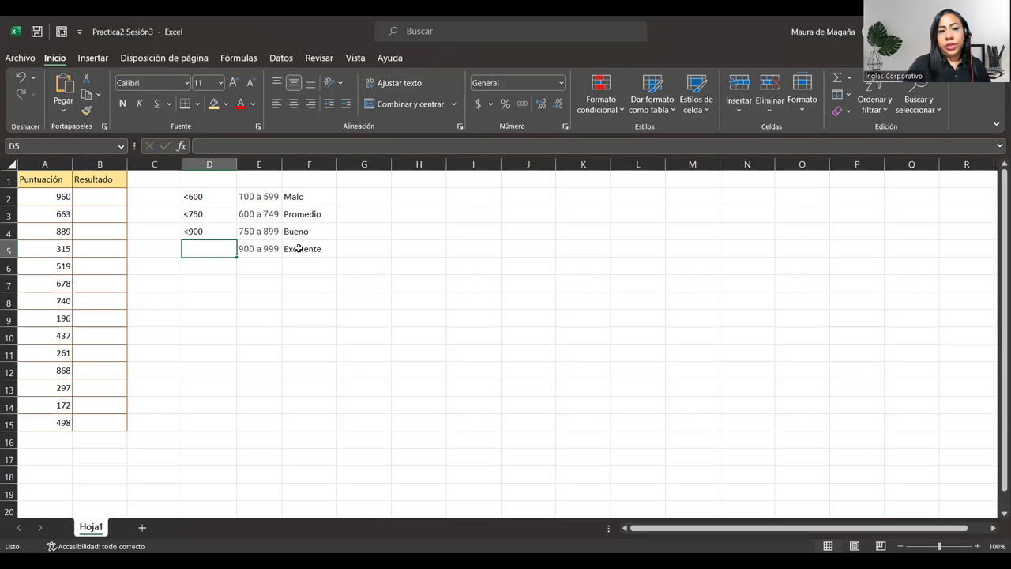
# Review the thresholds, selecting D2:D4 (<600, <750, <900), then deselect onto D6.
pyautogui.click(296, 251)
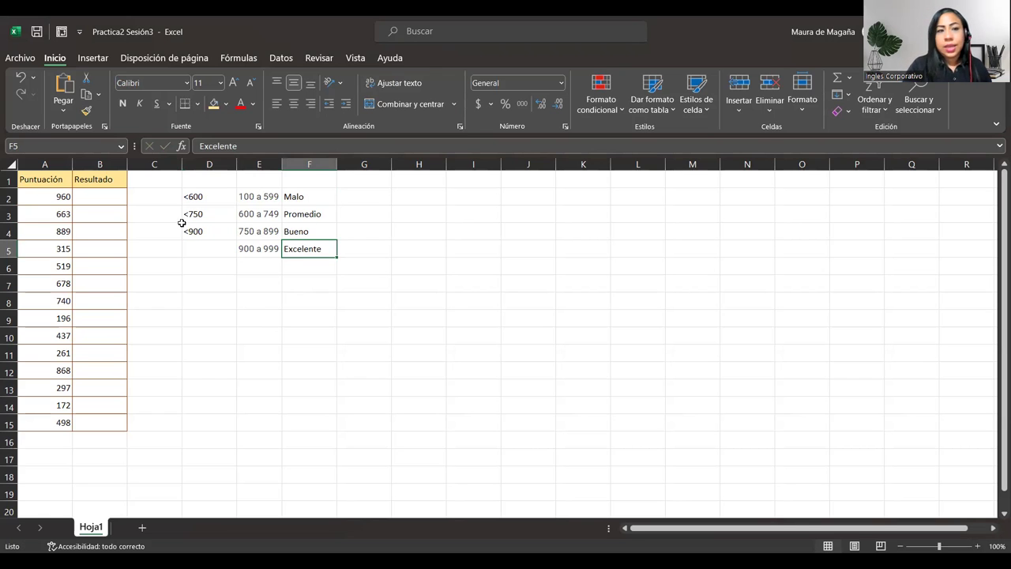
pyautogui.click(217, 246)
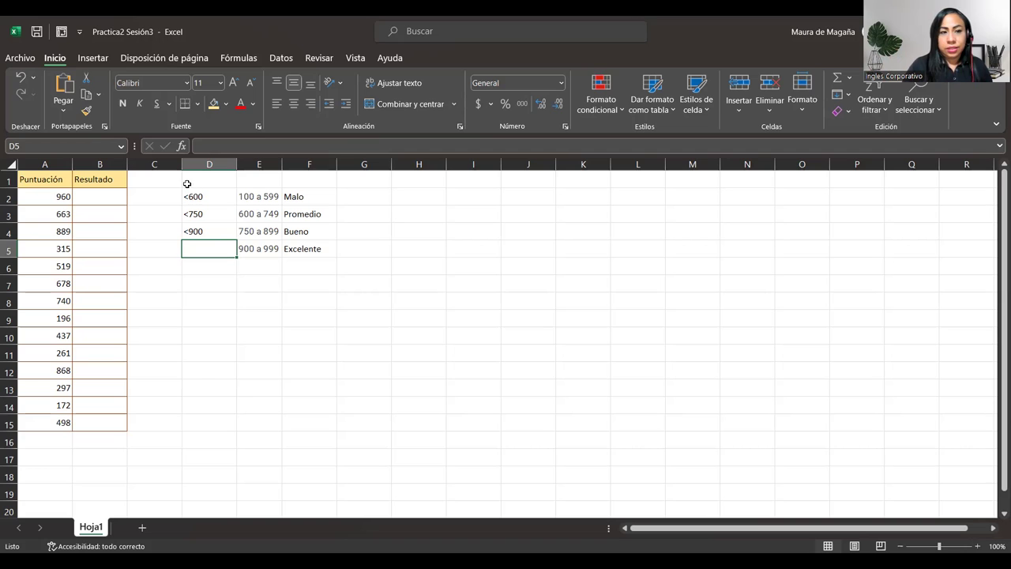
pyautogui.click(218, 192)
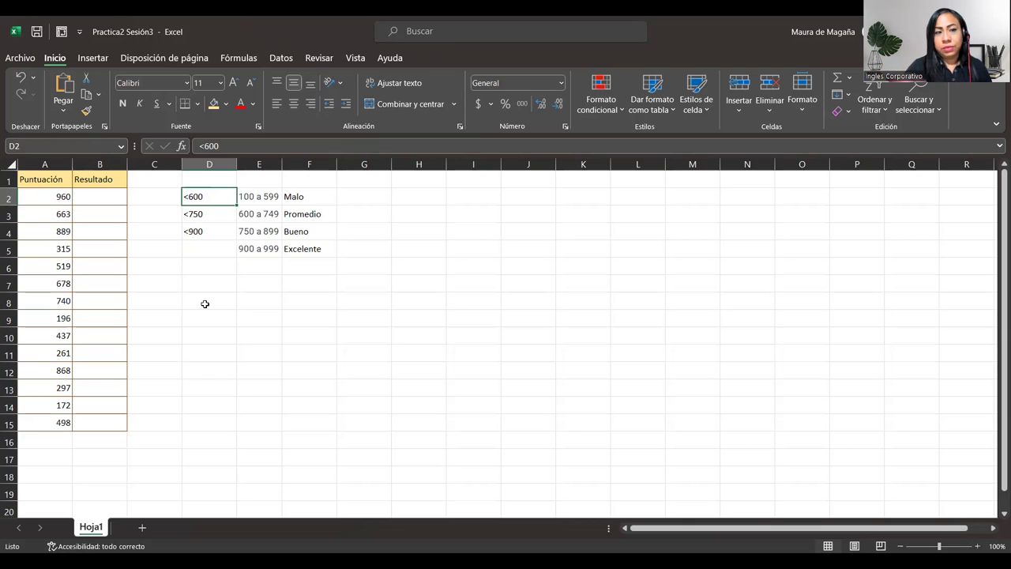
pyautogui.moveTo(213, 196); pyautogui.dragTo(212, 231)
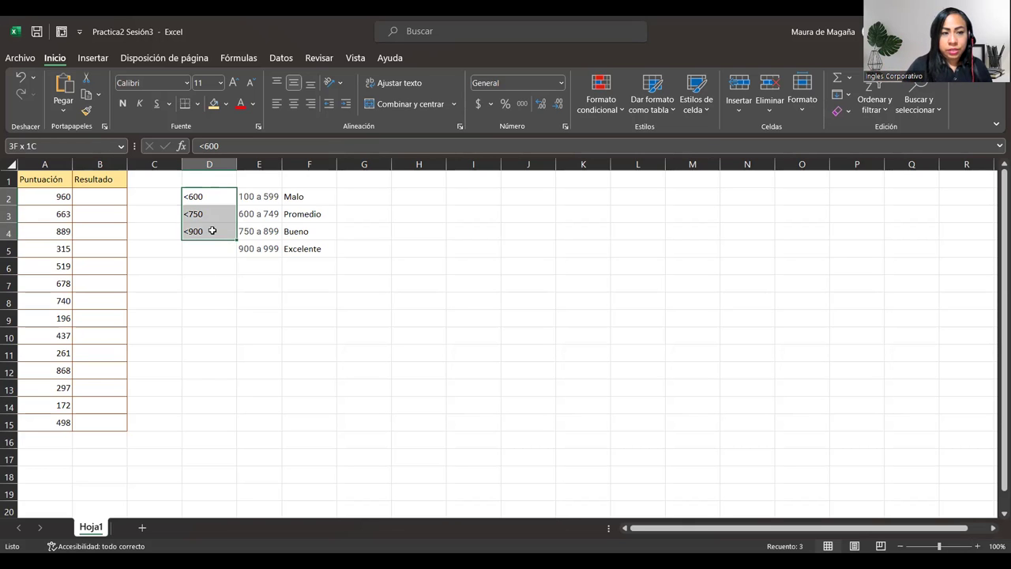
pyautogui.click(210, 271)
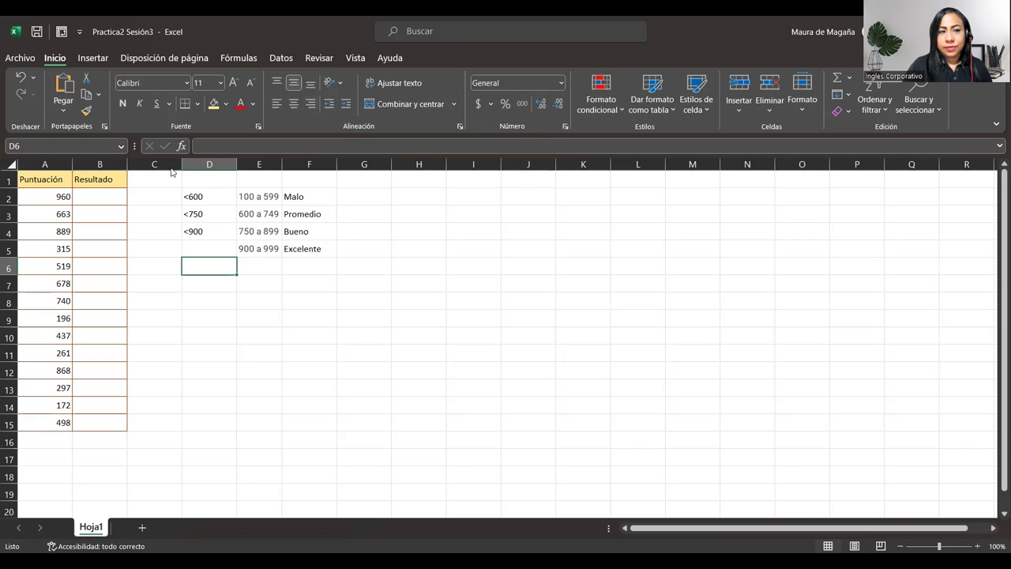
# With B2 selected, zoom the sheet in to 130%.
pyautogui.click(112, 195)
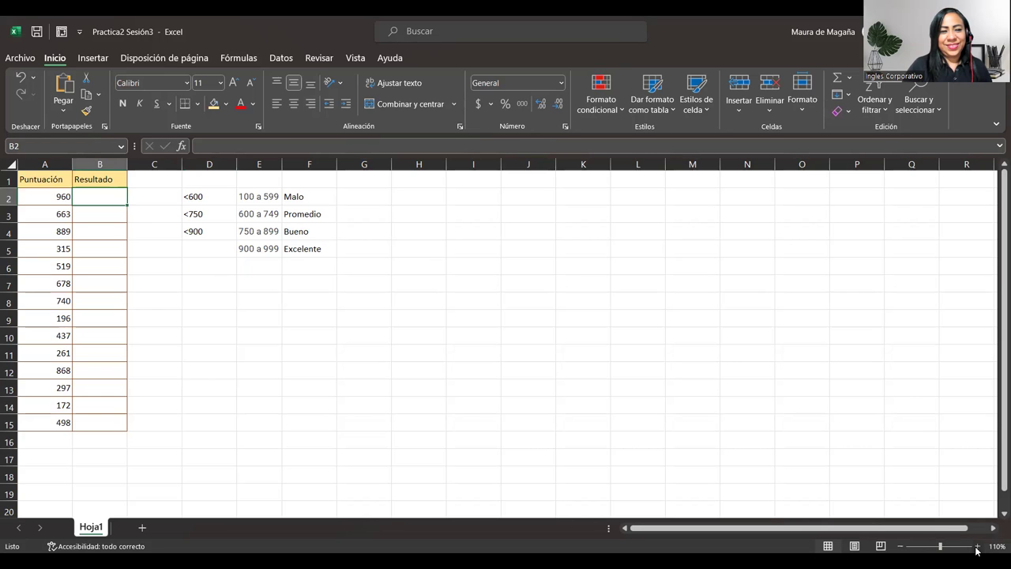
pyautogui.click(977, 546)
pyautogui.click(977, 546)
pyautogui.click(977, 546)
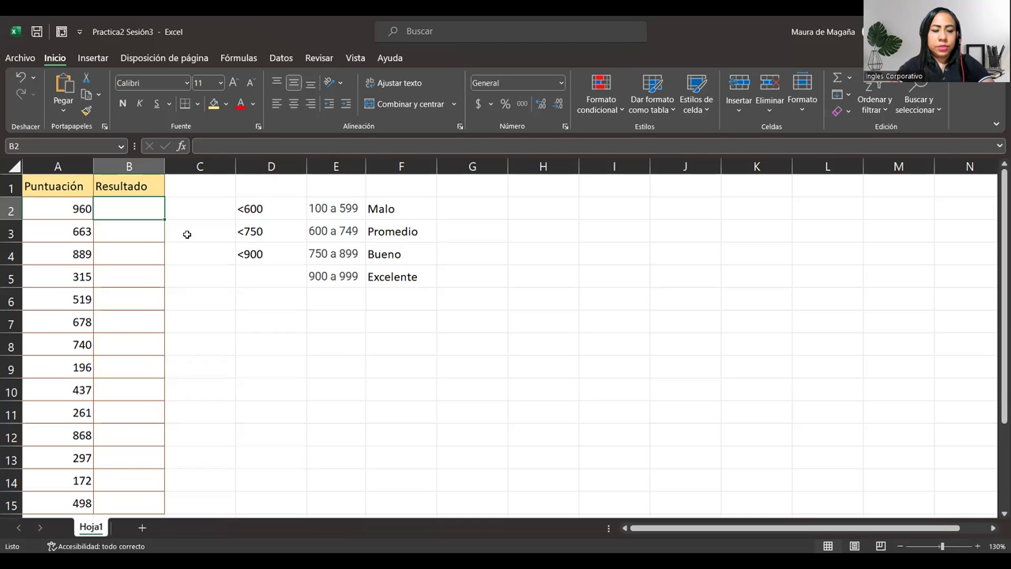
# Start B2's formula as =SI(A2<600;$F$2;SI(A2<750;$F$3; with absolute label references.
pyautogui.write('=')
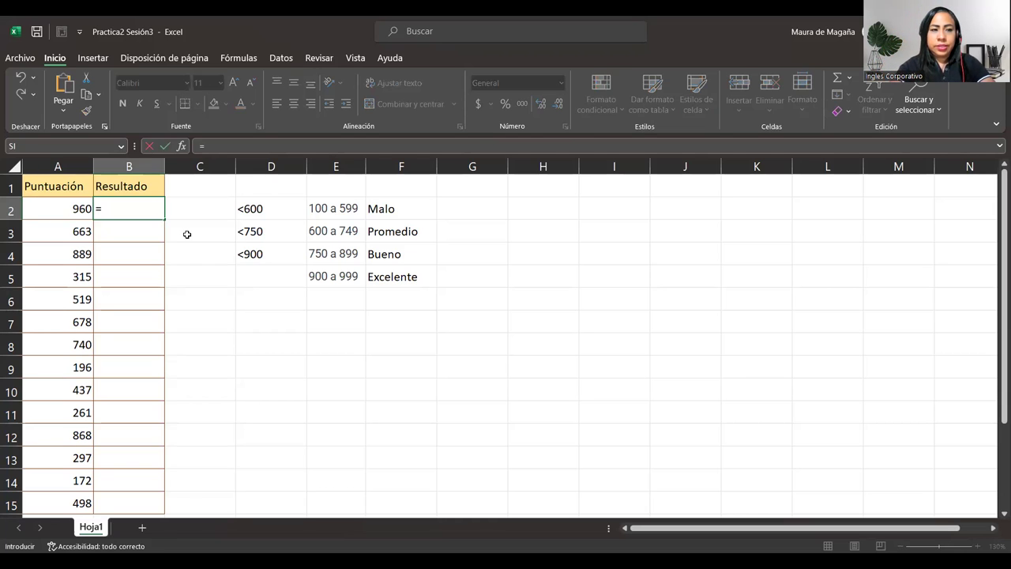
pyautogui.write('SI(')
pyautogui.click(65, 209)
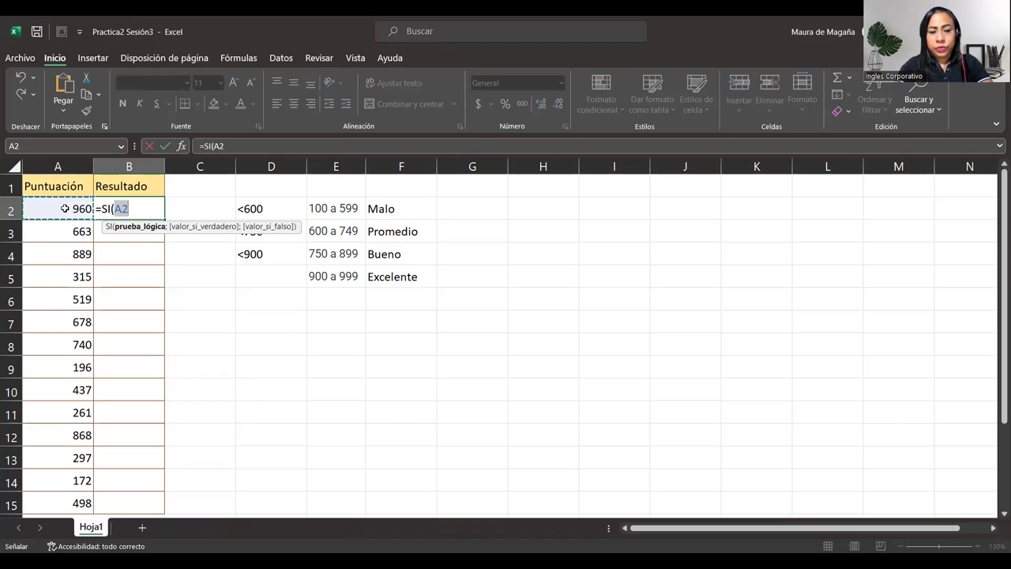
pyautogui.write('<')
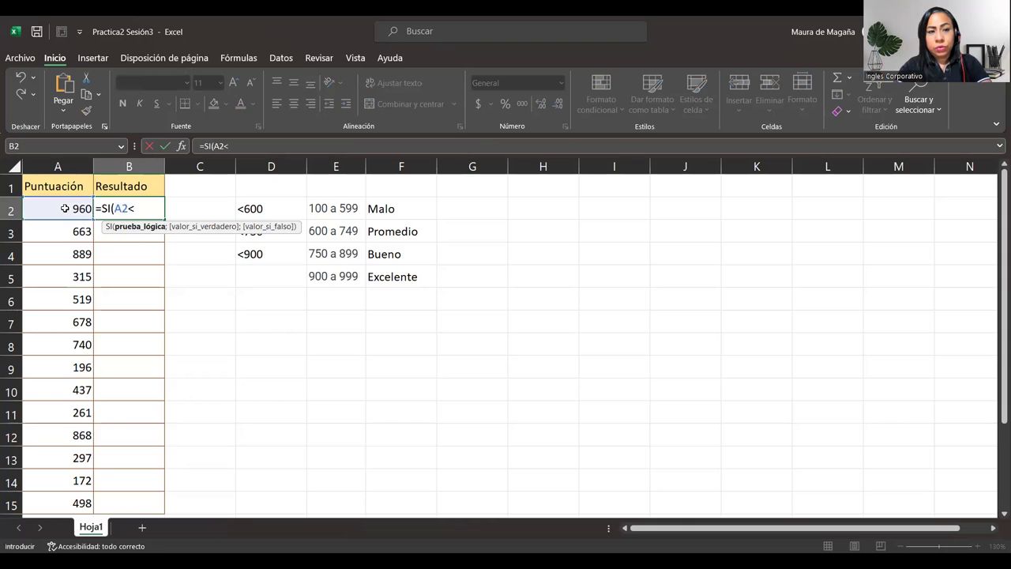
pyautogui.write('600;')
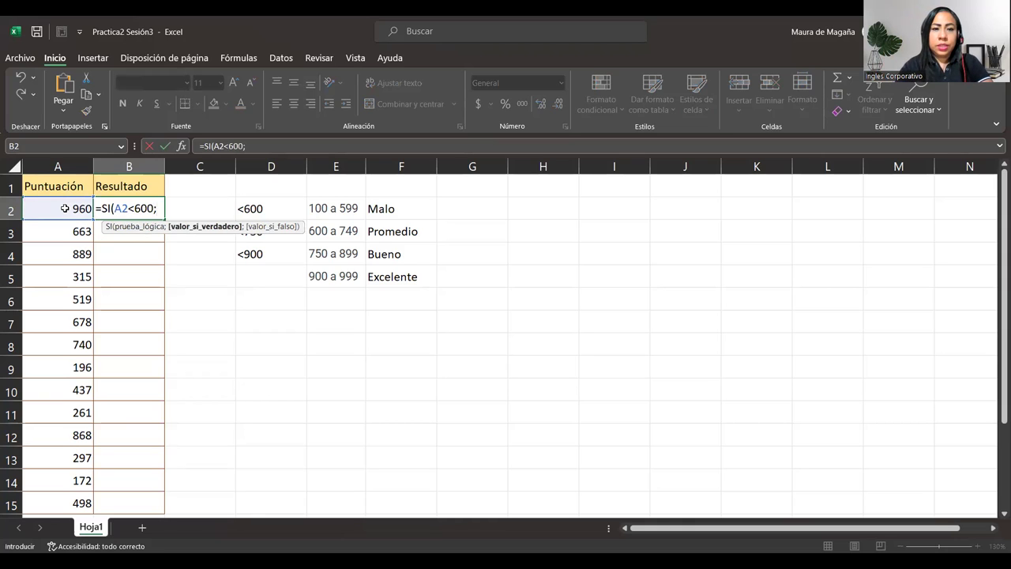
pyautogui.click(388, 209)
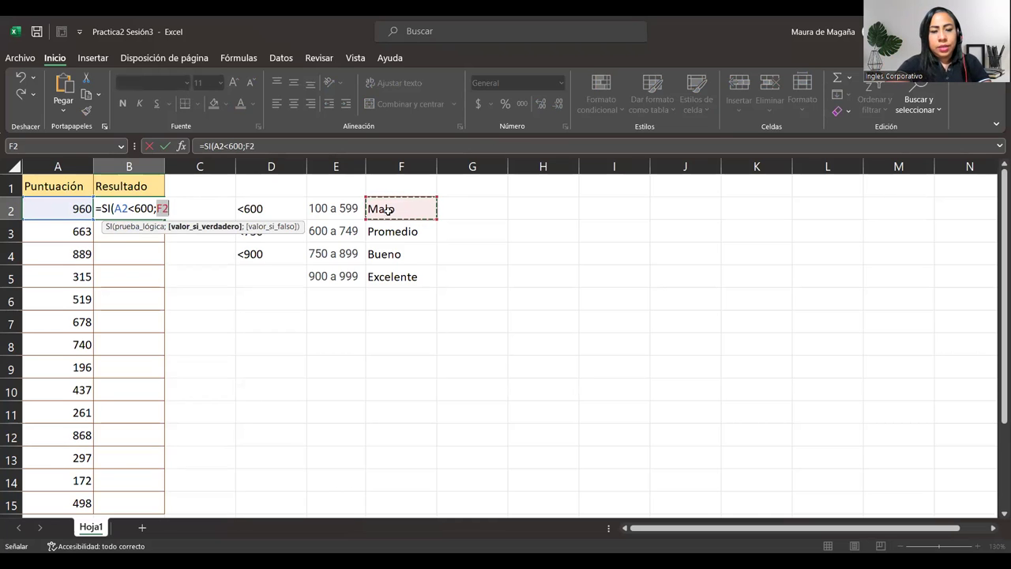
pyautogui.press('F4')
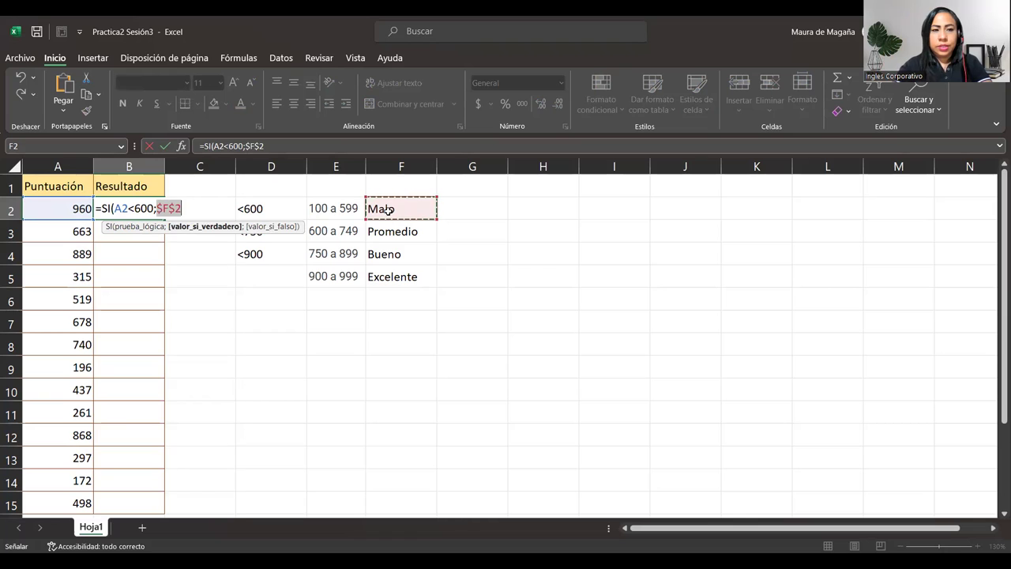
pyautogui.write(';')
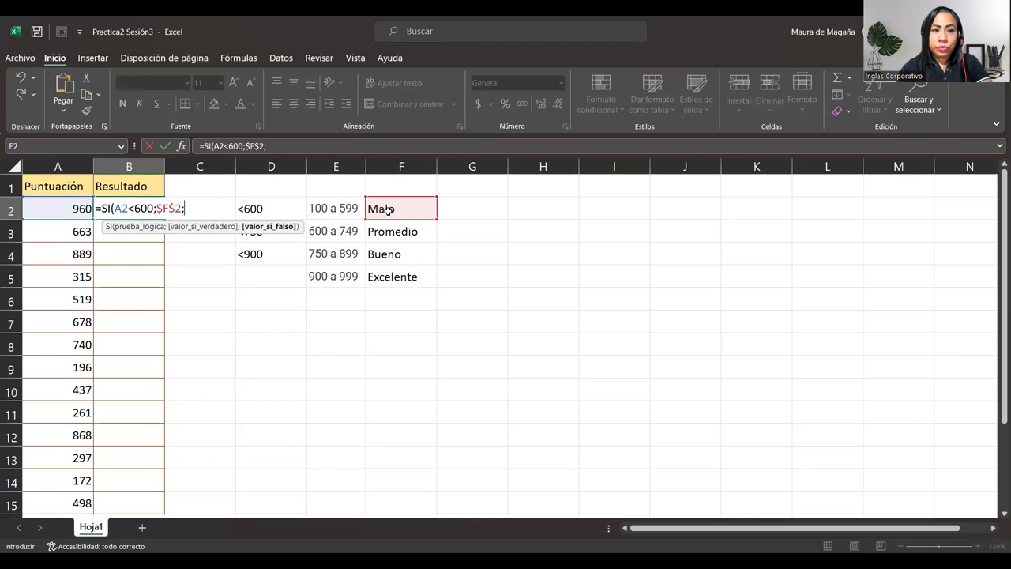
pyautogui.write('SI(')
pyautogui.click(48, 211)
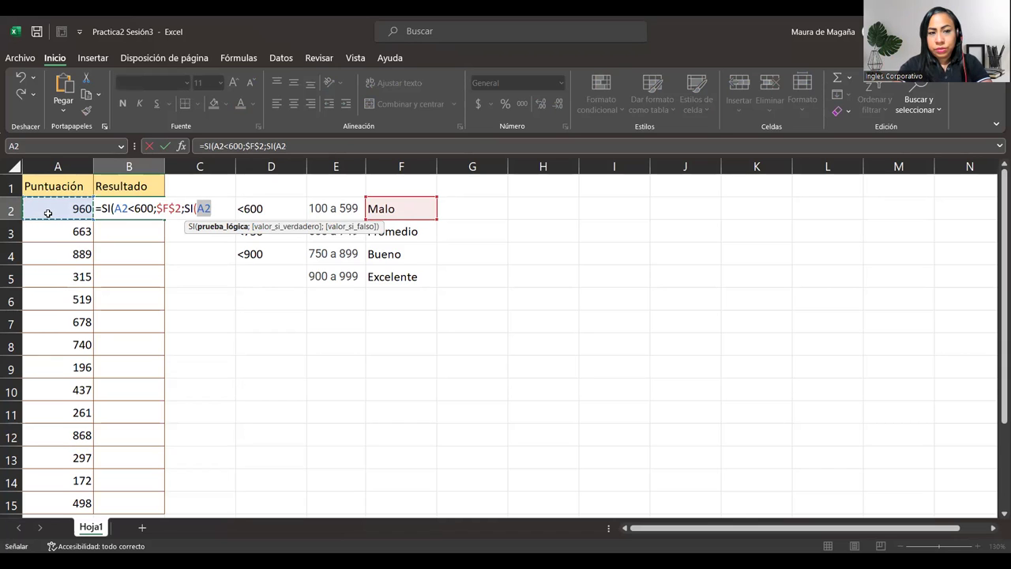
pyautogui.write('<')
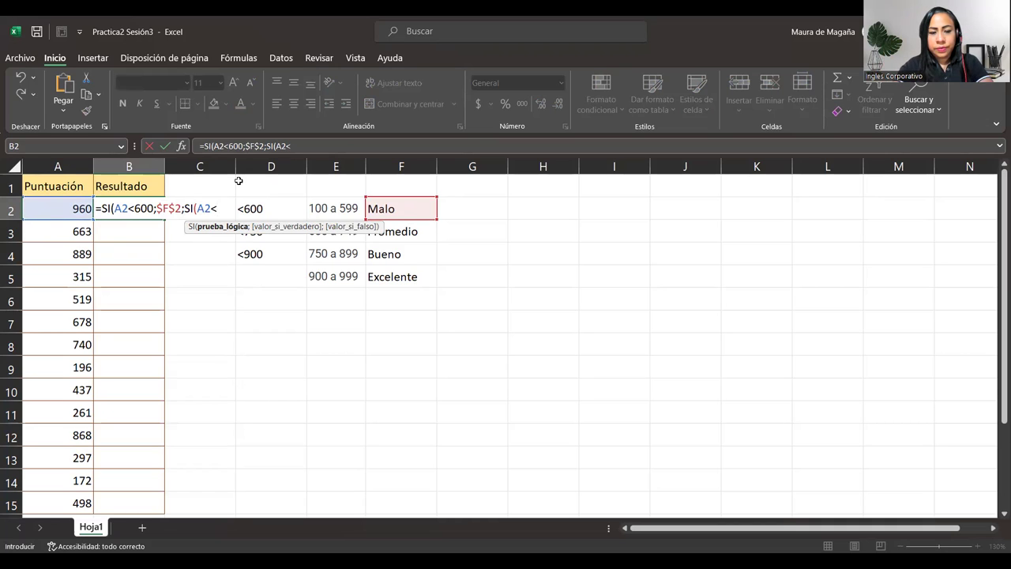
pyautogui.write('750')
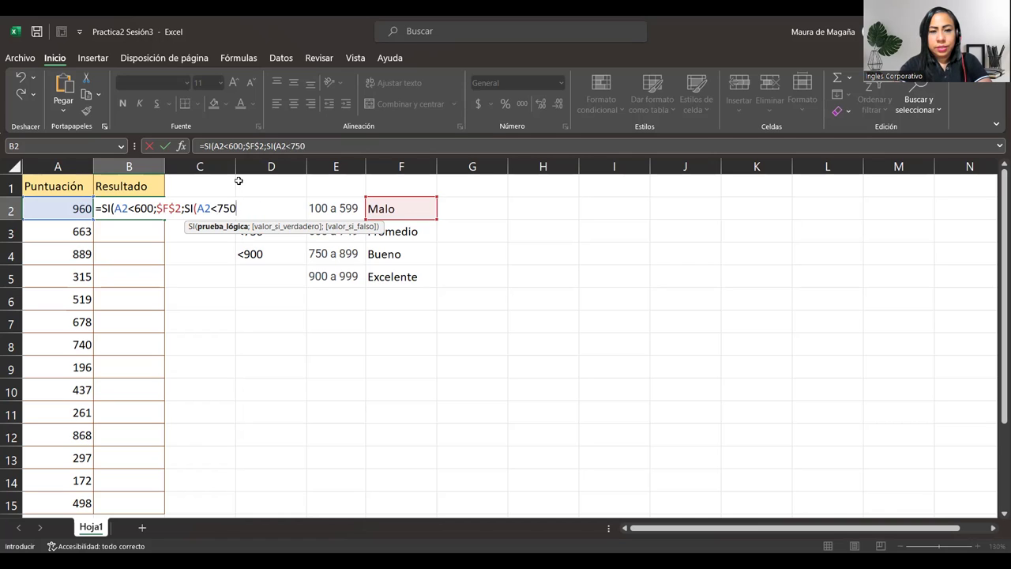
pyautogui.write(';')
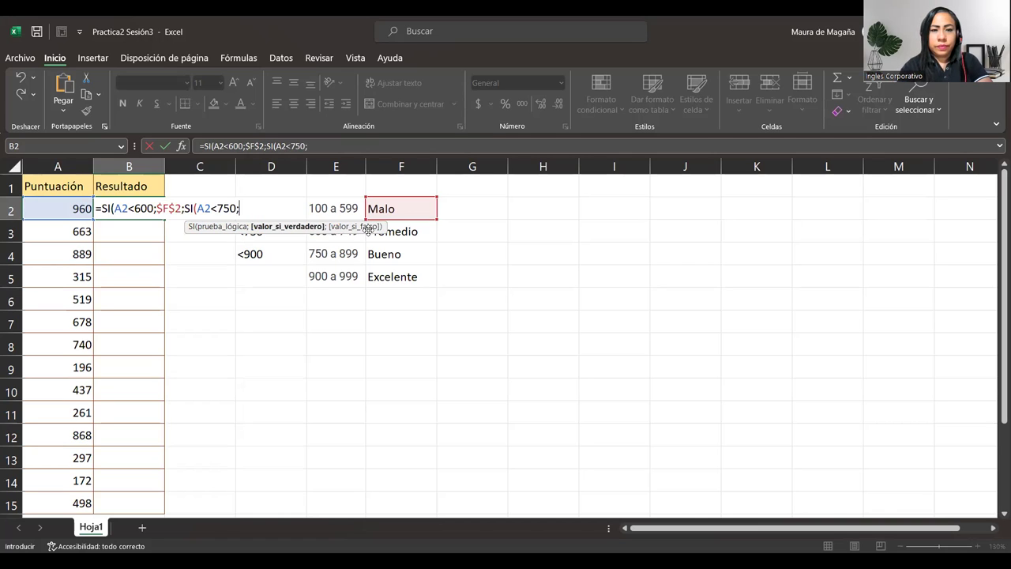
pyautogui.click(405, 231)
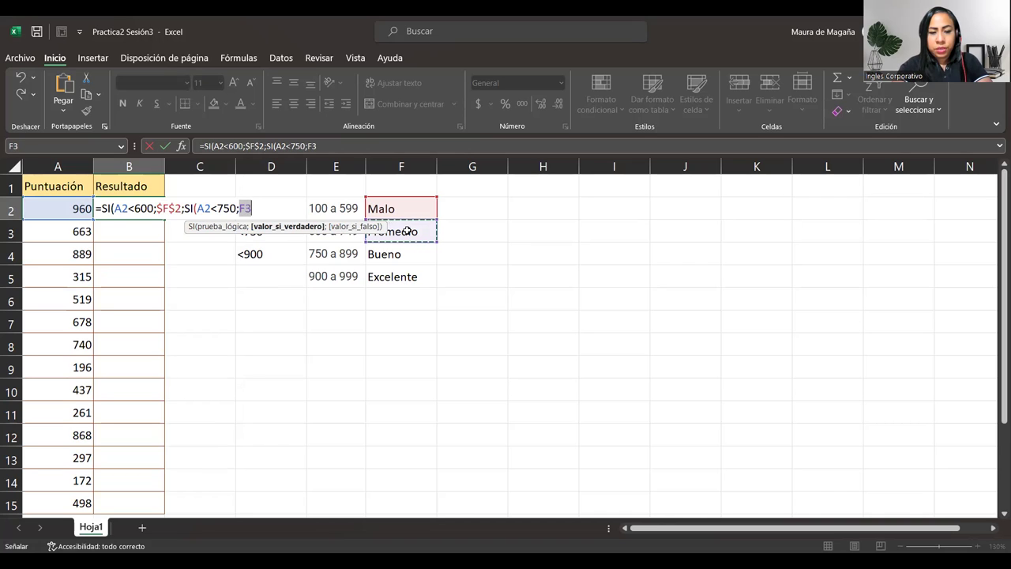
pyautogui.press('F4')
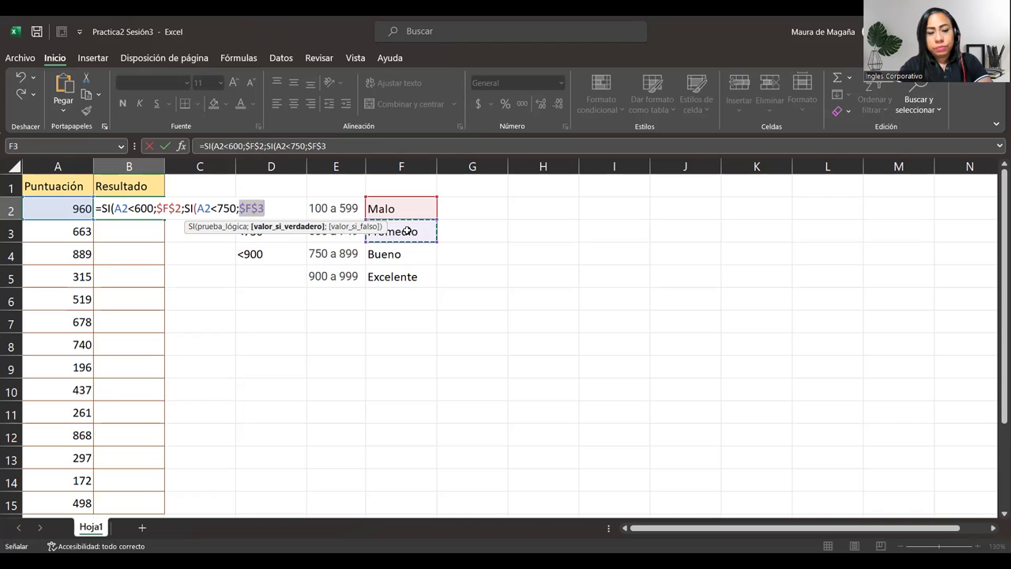
# Add the test A2<900 returning $F$4, fallback $F$5, close the parentheses and commit.
pyautogui.write(';SI(')
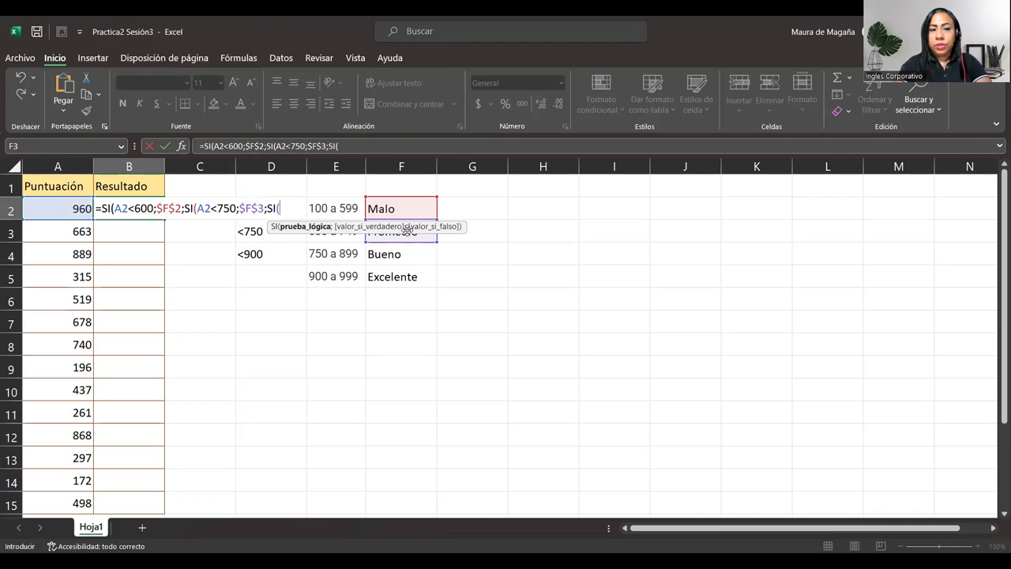
pyautogui.click(79, 211)
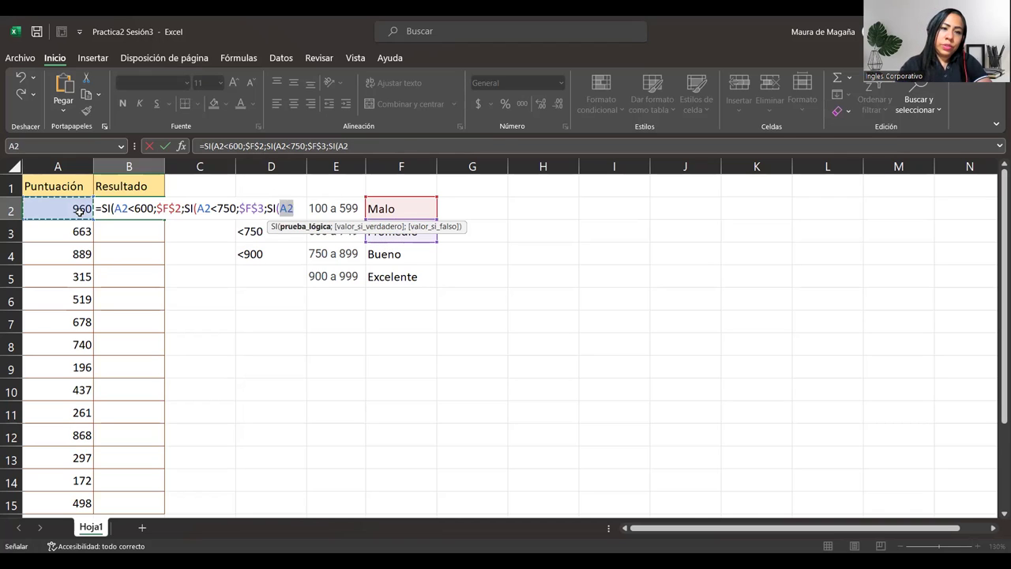
pyautogui.write('<')
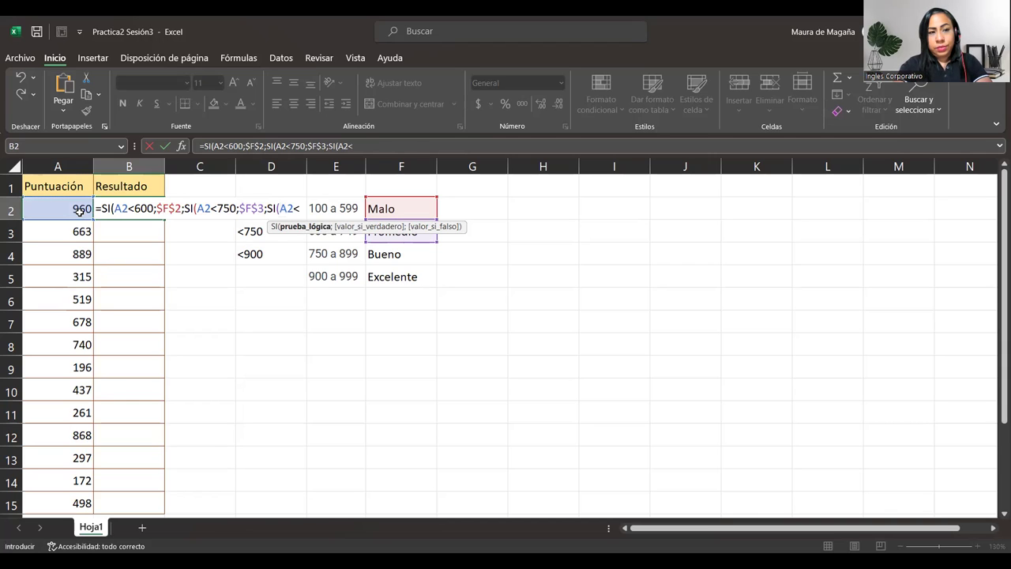
pyautogui.write('900')
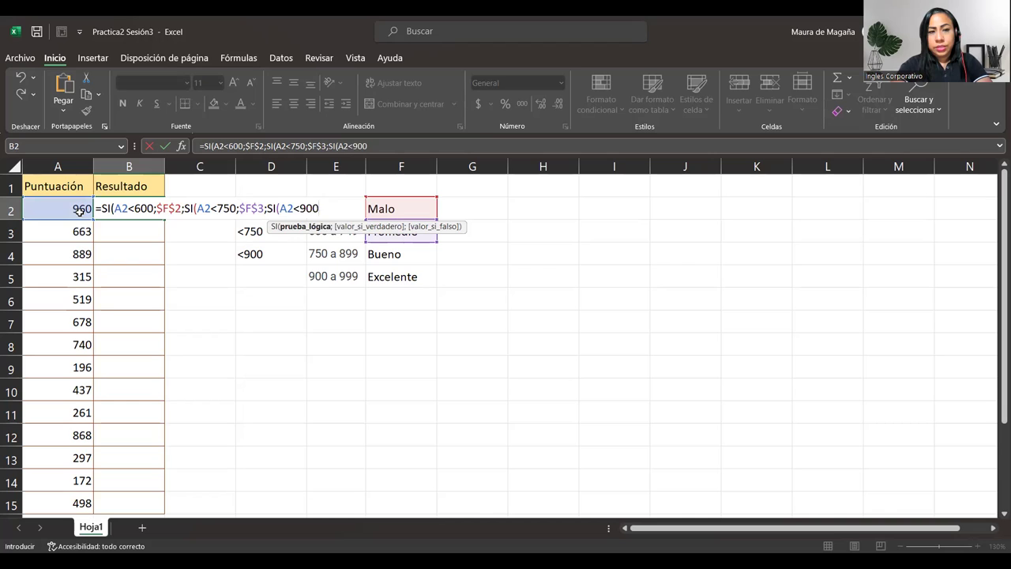
pyautogui.write(';')
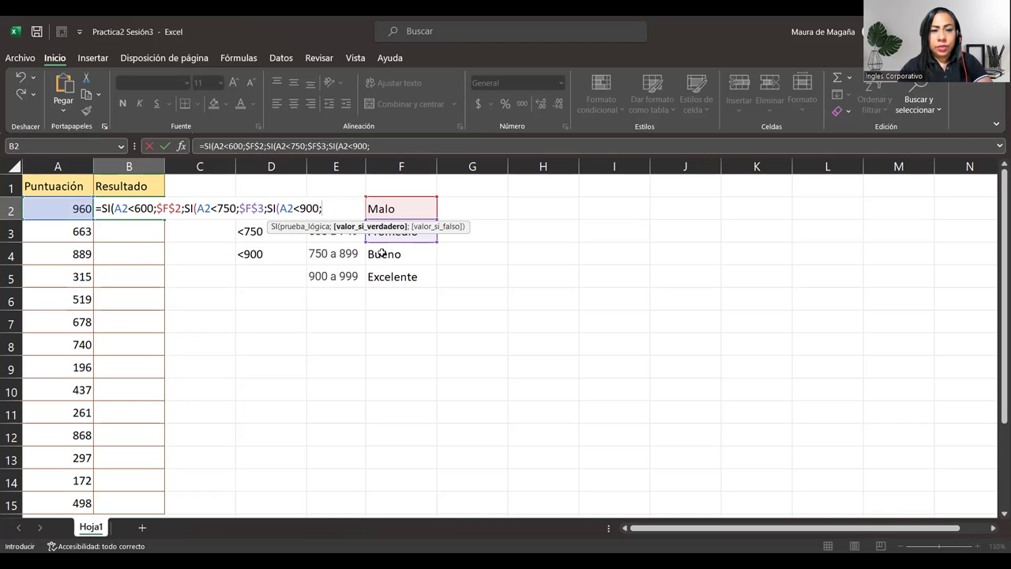
pyautogui.click(382, 254)
pyautogui.press('F4')
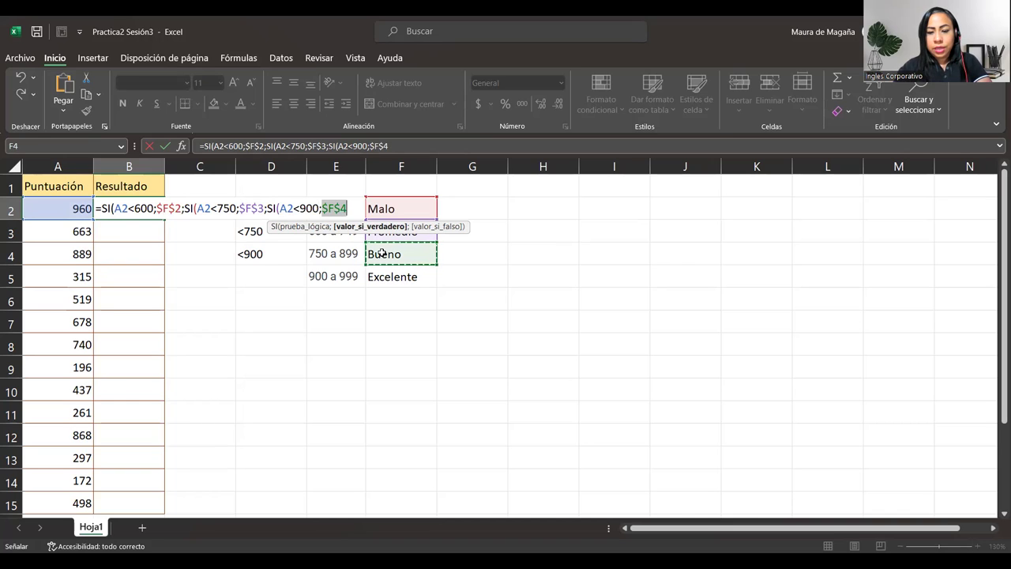
pyautogui.write(';')
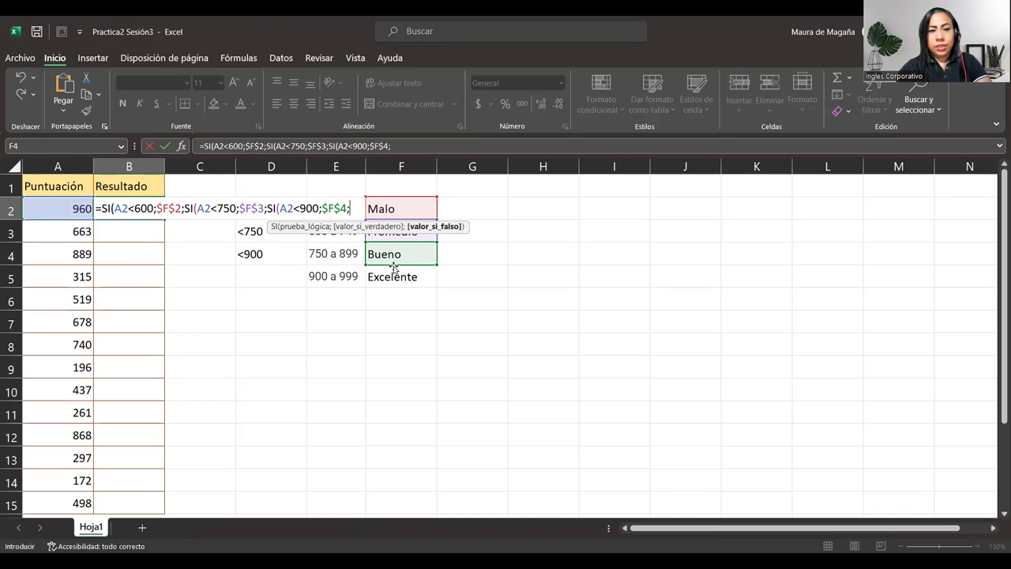
pyautogui.click(399, 280)
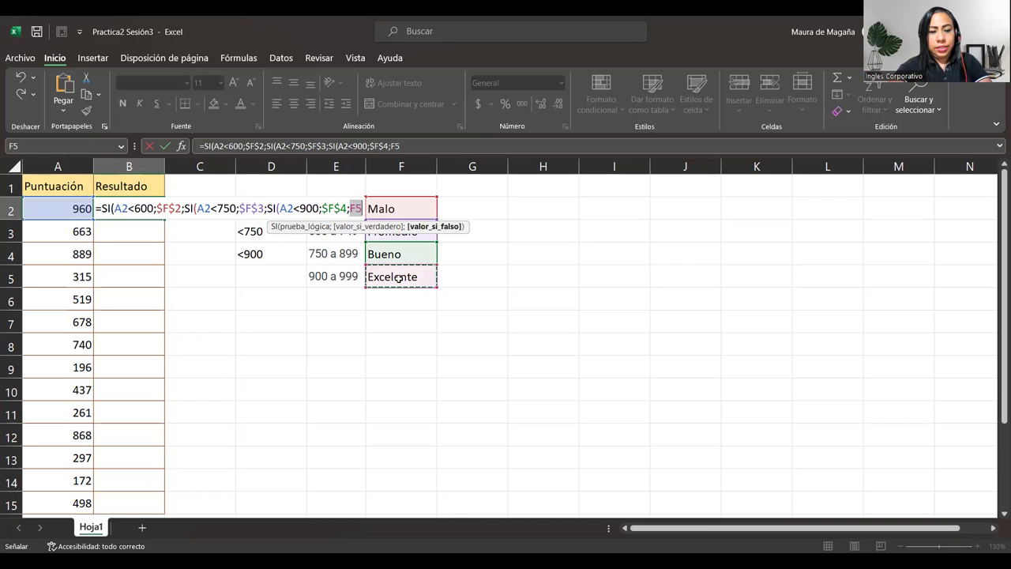
pyautogui.press('F4')
pyautogui.write(')')
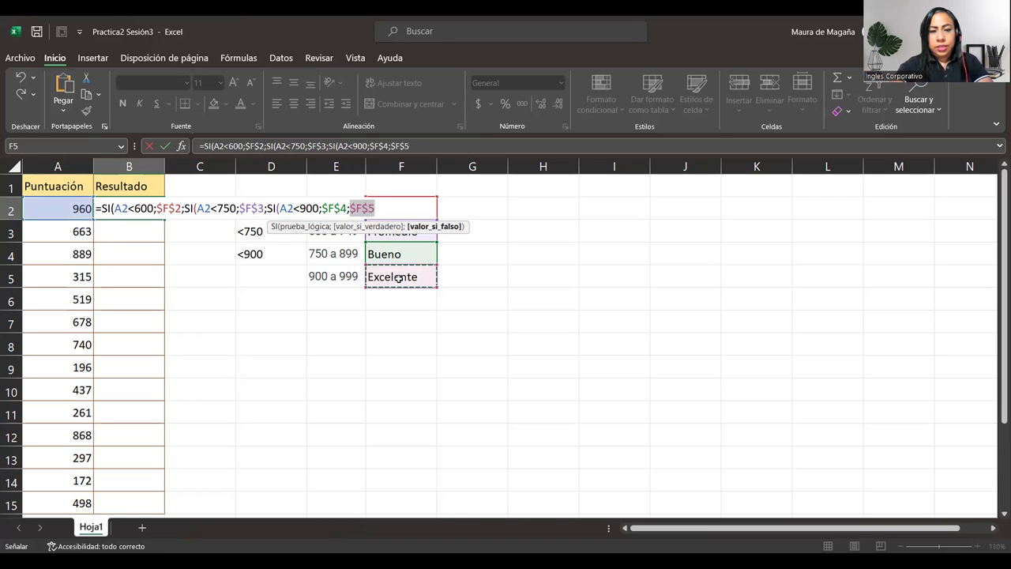
pyautogui.write(')')
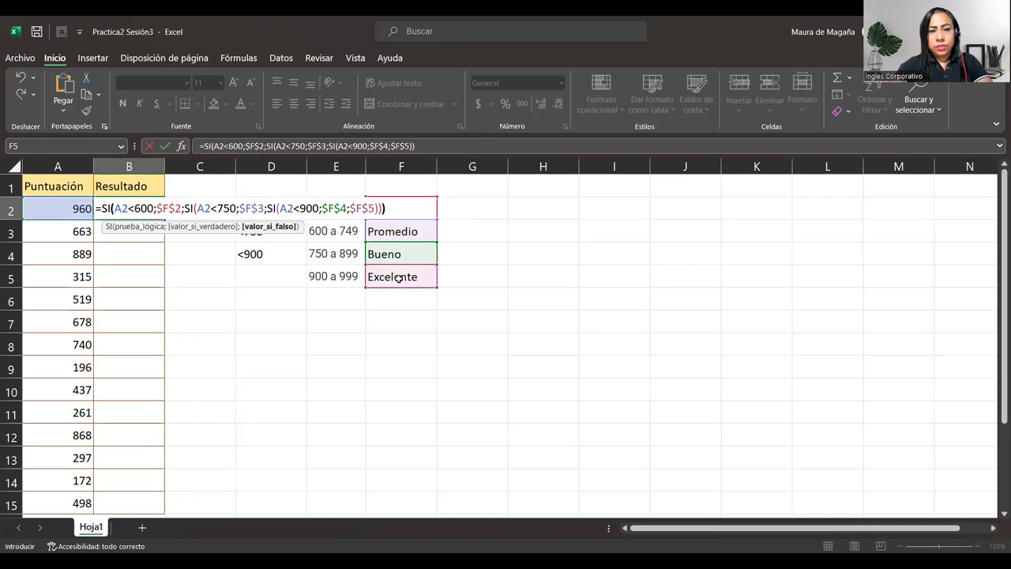
pyautogui.write(')')
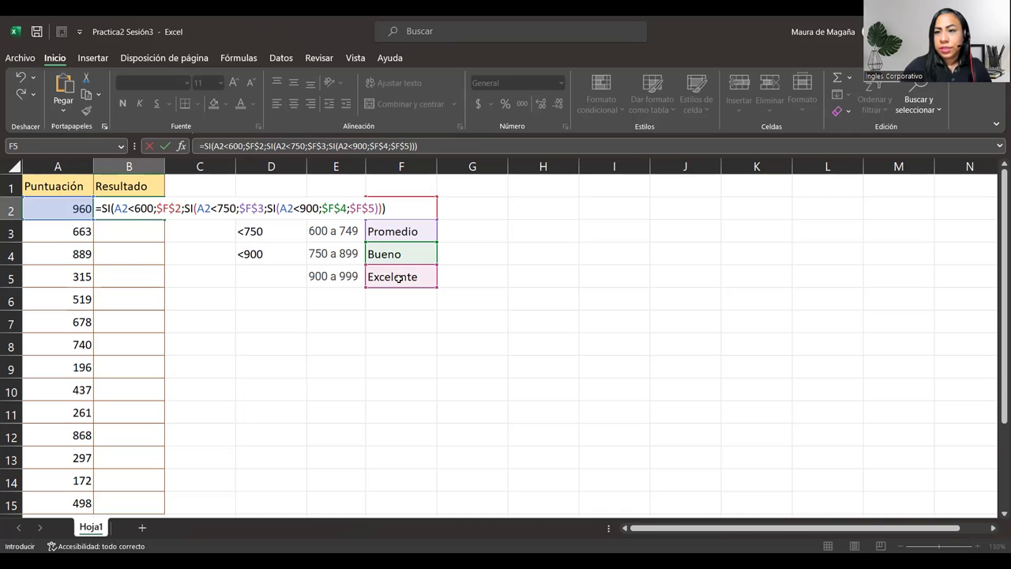
pyautogui.press('Return')
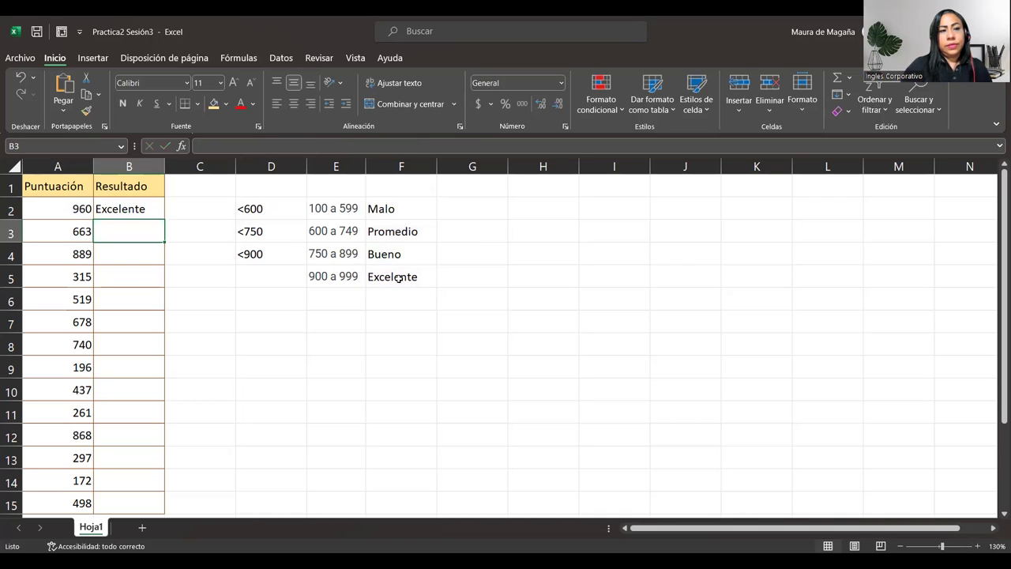
# Copy the B2 formula down to B15 and choose an Auto Fill option.
pyautogui.click(110, 207)
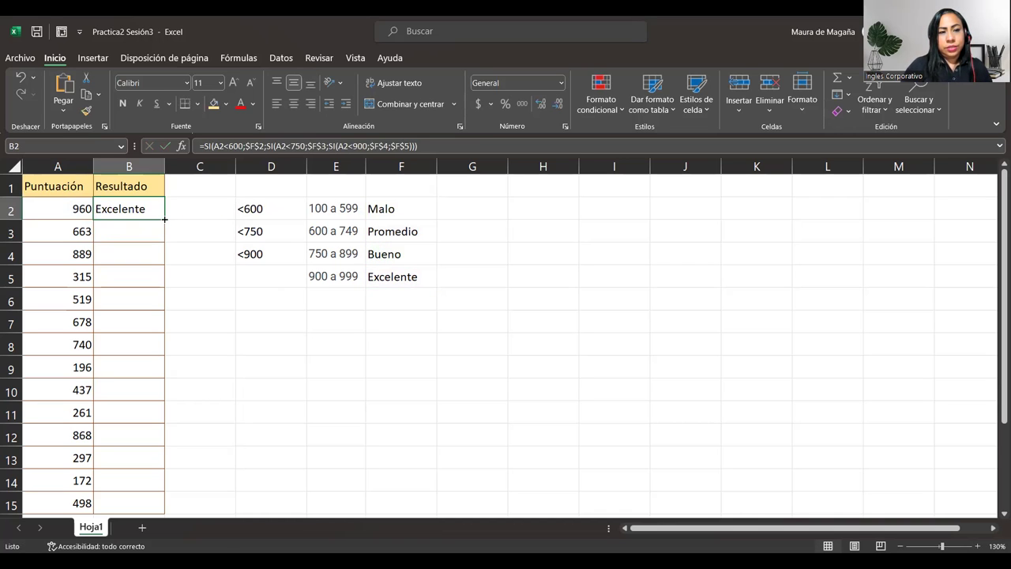
pyautogui.doubleClick(163, 221)
pyautogui.click(173, 507)
pyautogui.click(195, 476)
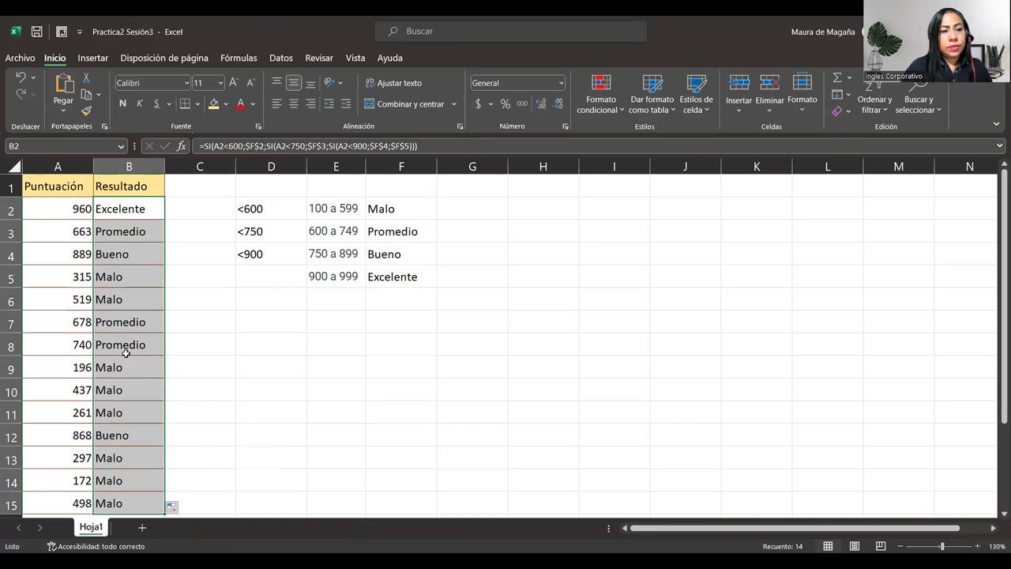
# Check the results, e.g. score 740 rated Promedio and the formula for 960.
pyautogui.click(124, 345)
pyautogui.moveTo(67, 352); pyautogui.dragTo(111, 345)
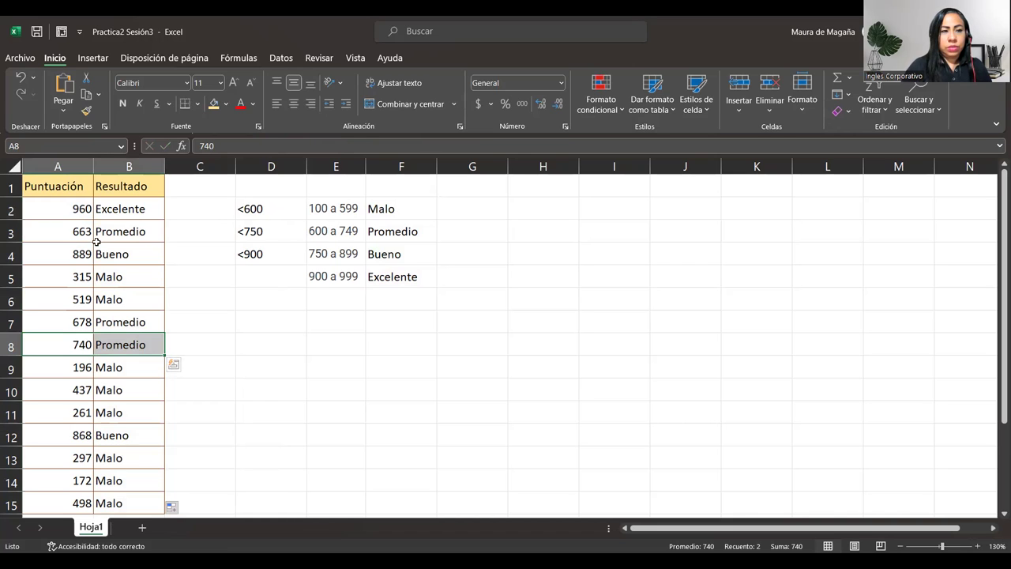
pyautogui.click(103, 209)
pyautogui.click(47, 210)
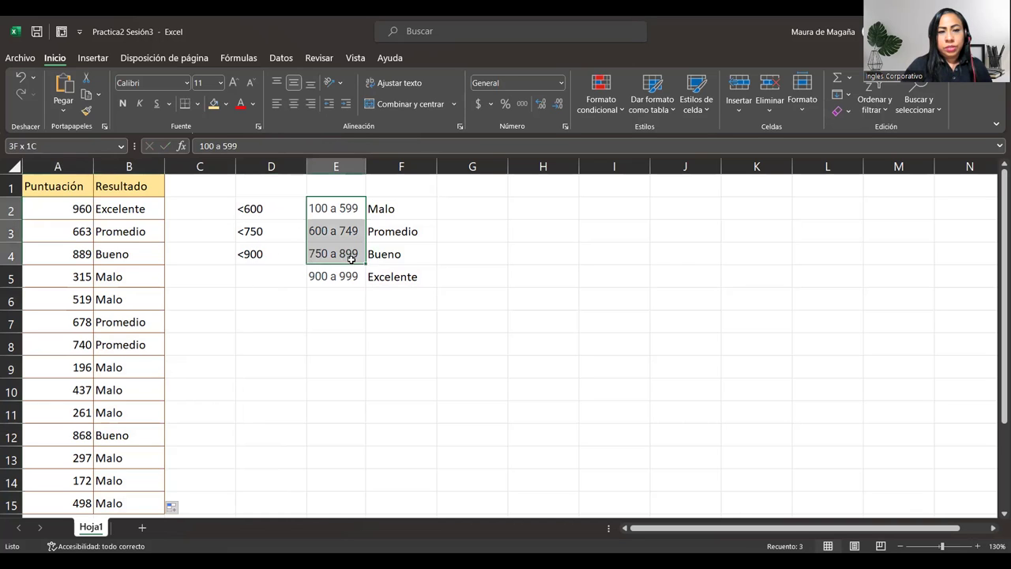
pyautogui.moveTo(352, 209); pyautogui.dragTo(351, 275)
pyautogui.moveTo(272, 209); pyautogui.dragTo(275, 251)
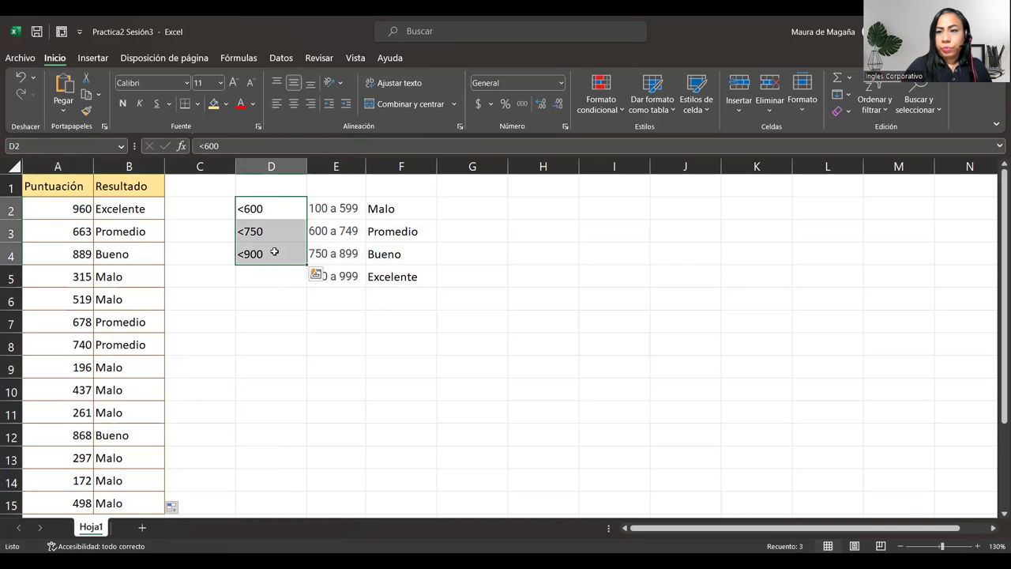
pyautogui.click(342, 210)
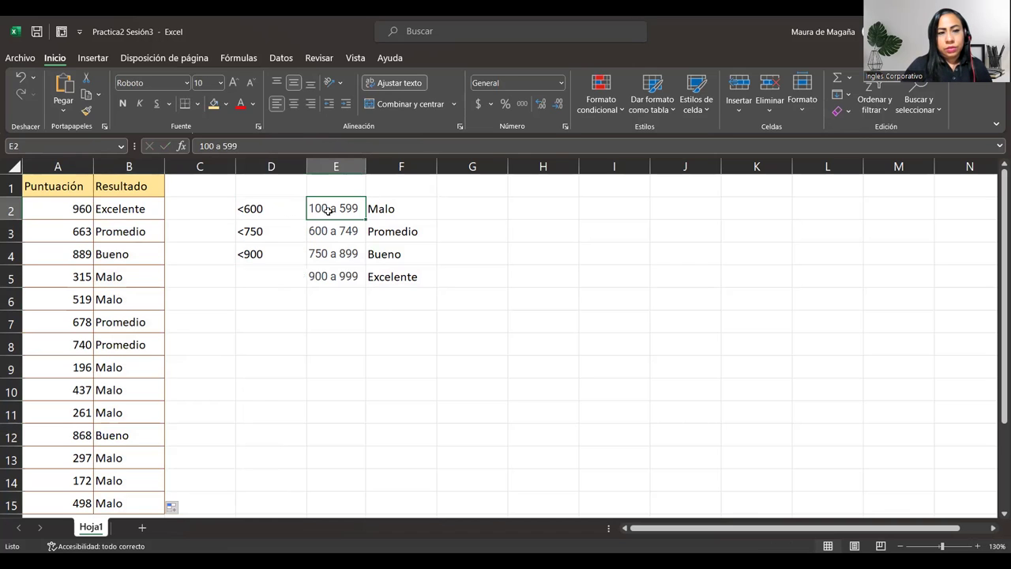
pyautogui.moveTo(278, 212); pyautogui.dragTo(323, 223)
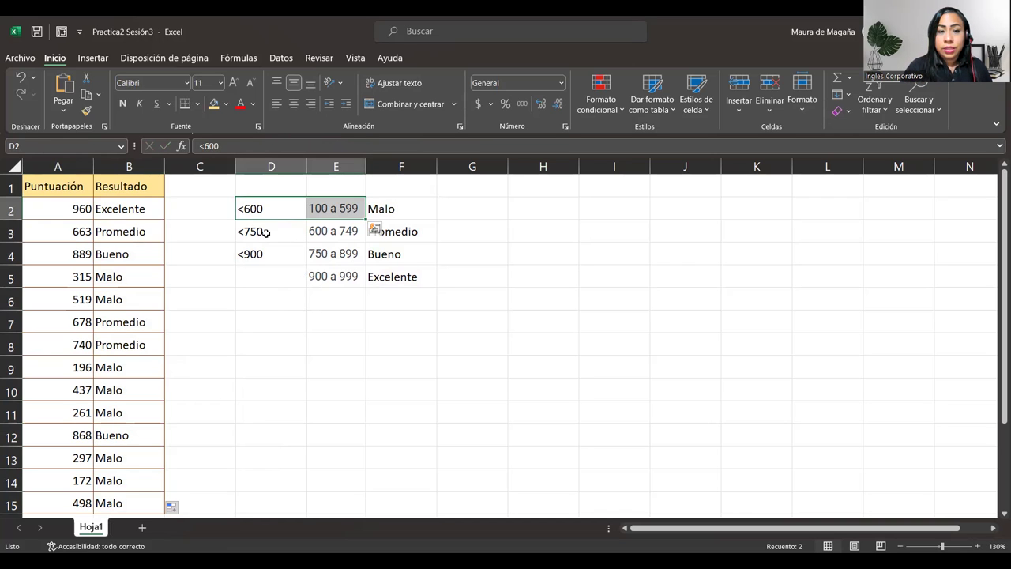
pyautogui.moveTo(265, 232); pyautogui.dragTo(321, 230)
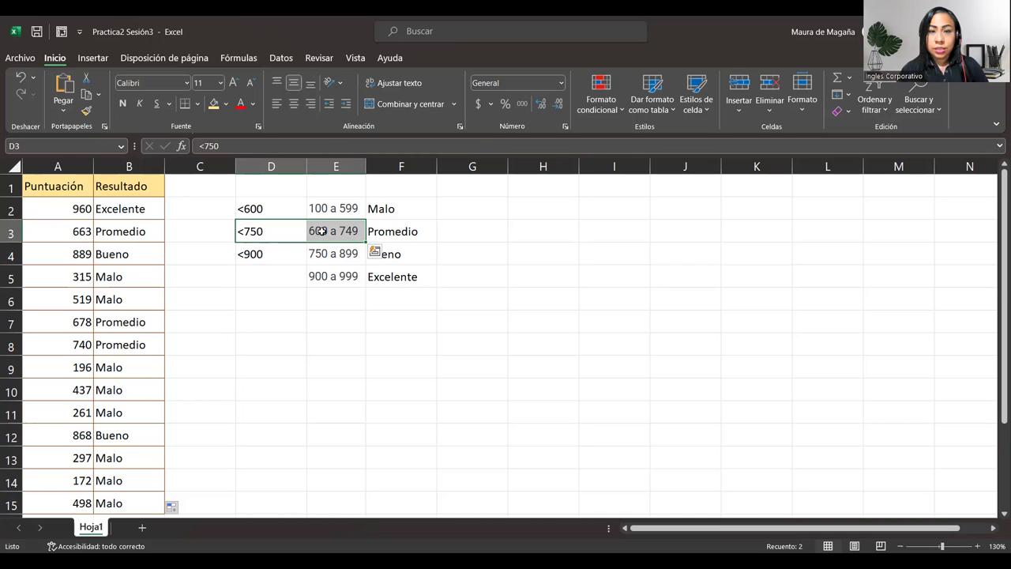
pyautogui.moveTo(287, 255); pyautogui.dragTo(328, 253)
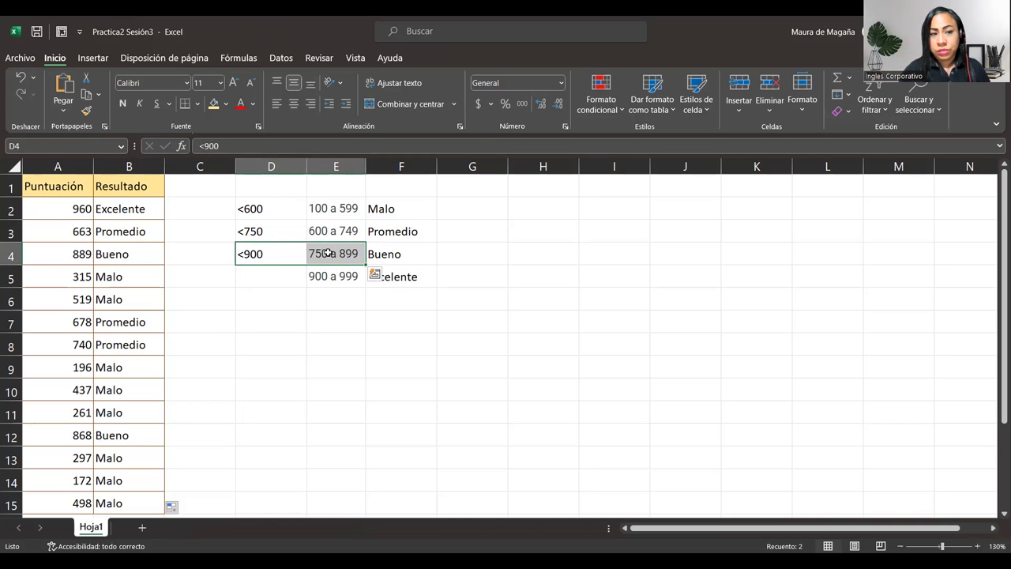
pyautogui.click(146, 212)
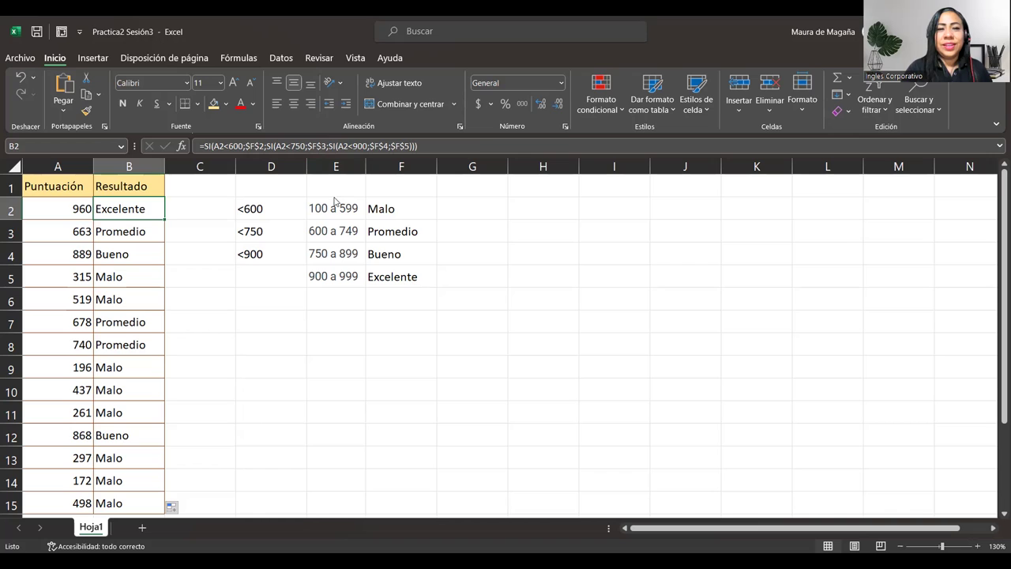
pyautogui.click(113, 216)
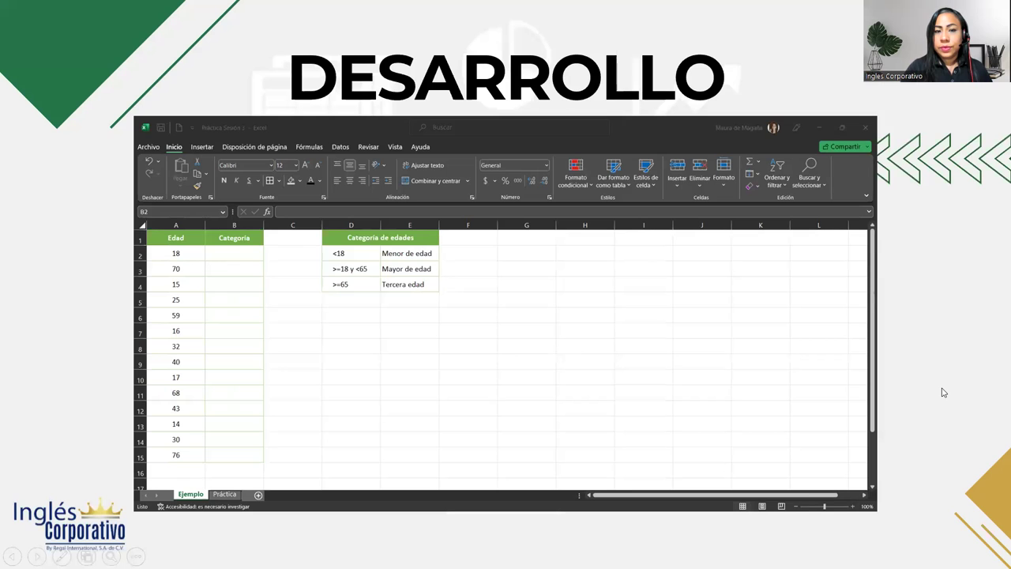
# Advance the slideshow from DESARROLLO to the CIERRE Y CONCLUSIONES slide.
pyautogui.click(943, 393)
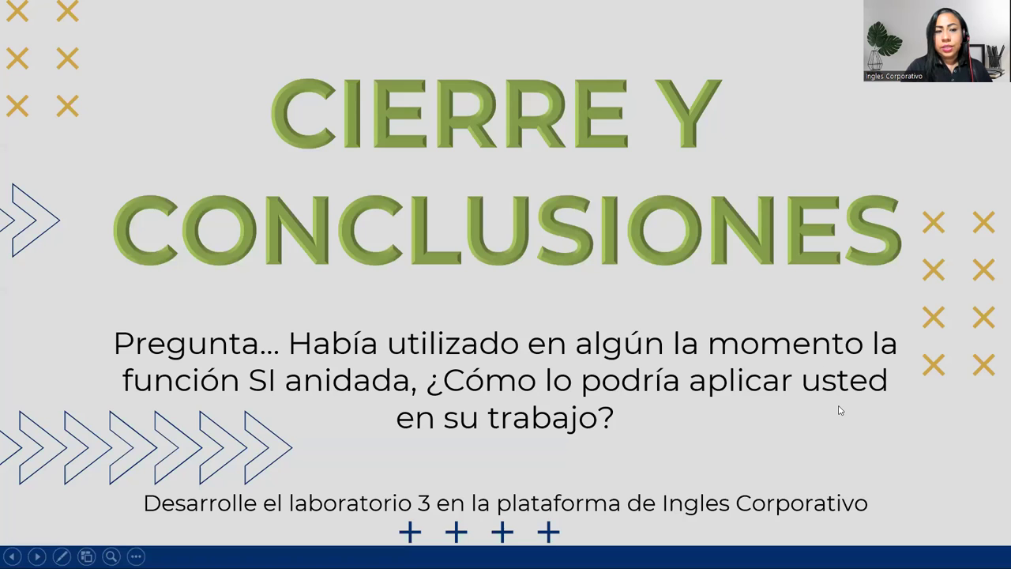